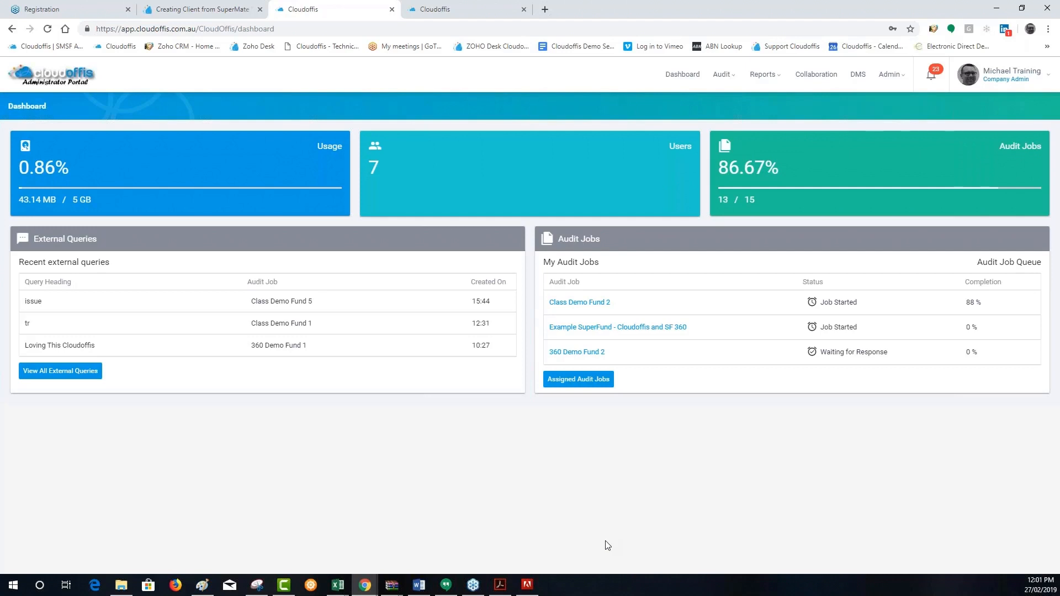
Review the webinar agenda on the Registration page and return to the administrator dashboard
left_click(80, 9)
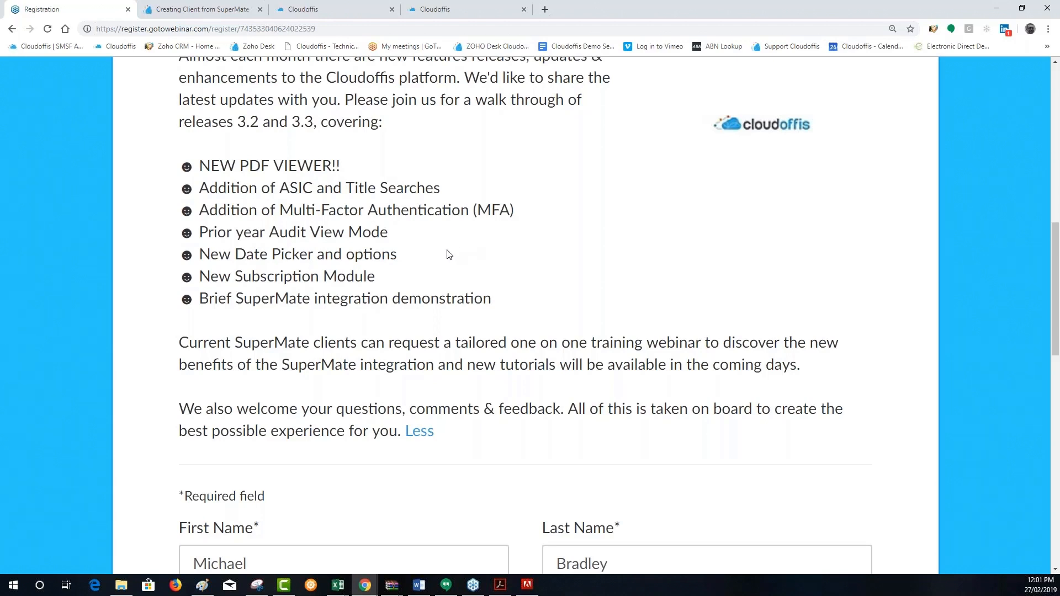
left_click(318, 8)
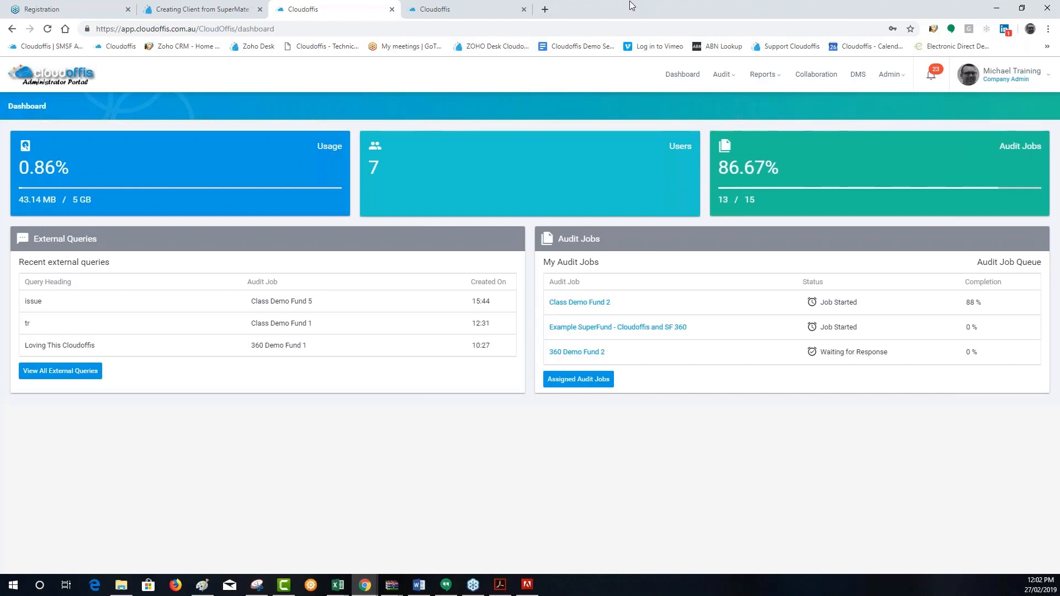
Open the Multi-Factor Authentication settings in the Auditor Portal profile
left_click(465, 7)
left_click(1012, 75)
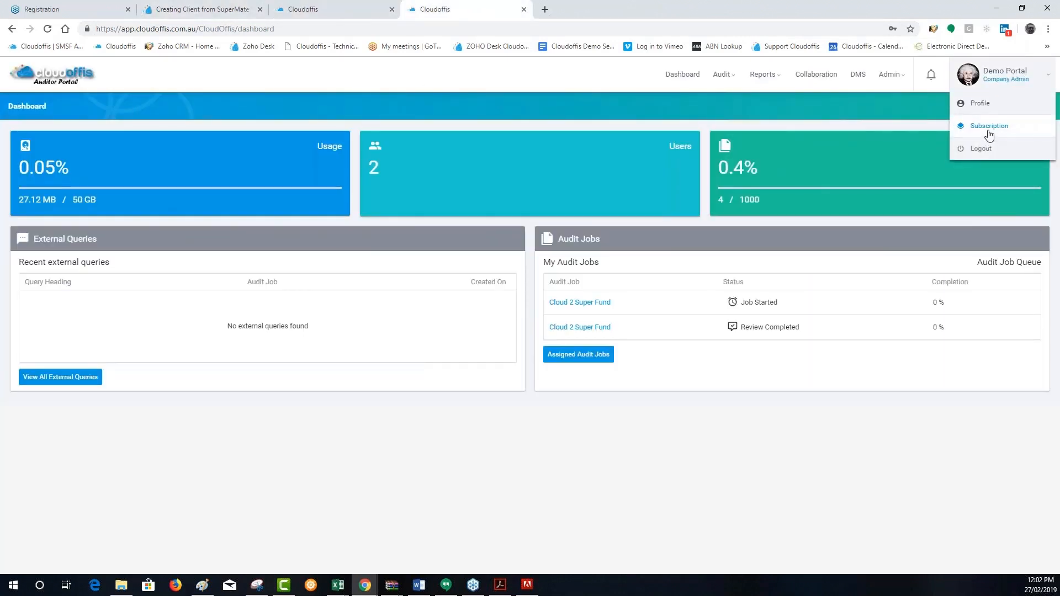
left_click(983, 104)
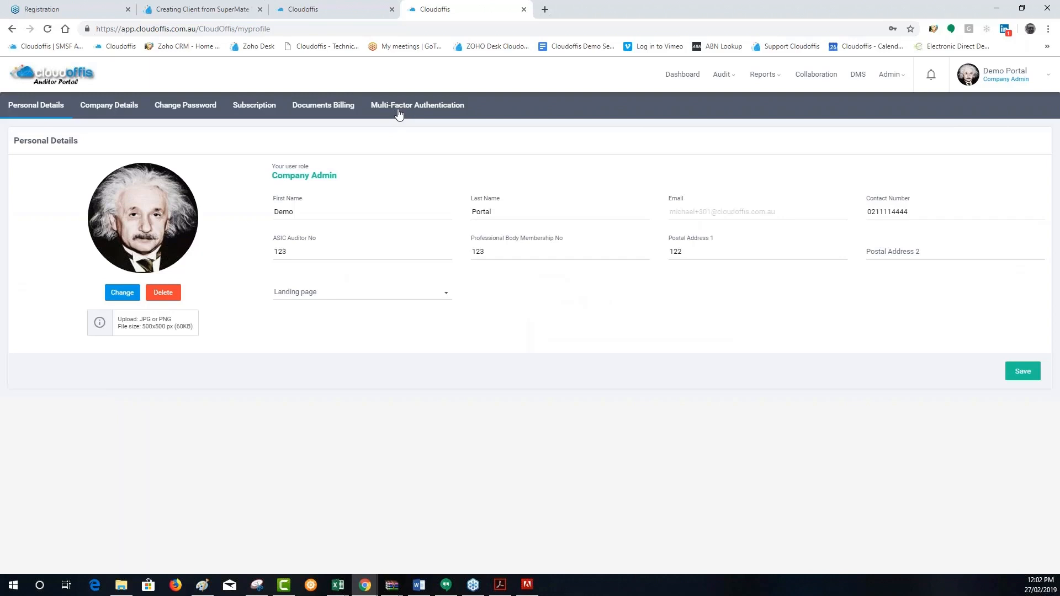
left_click(399, 113)
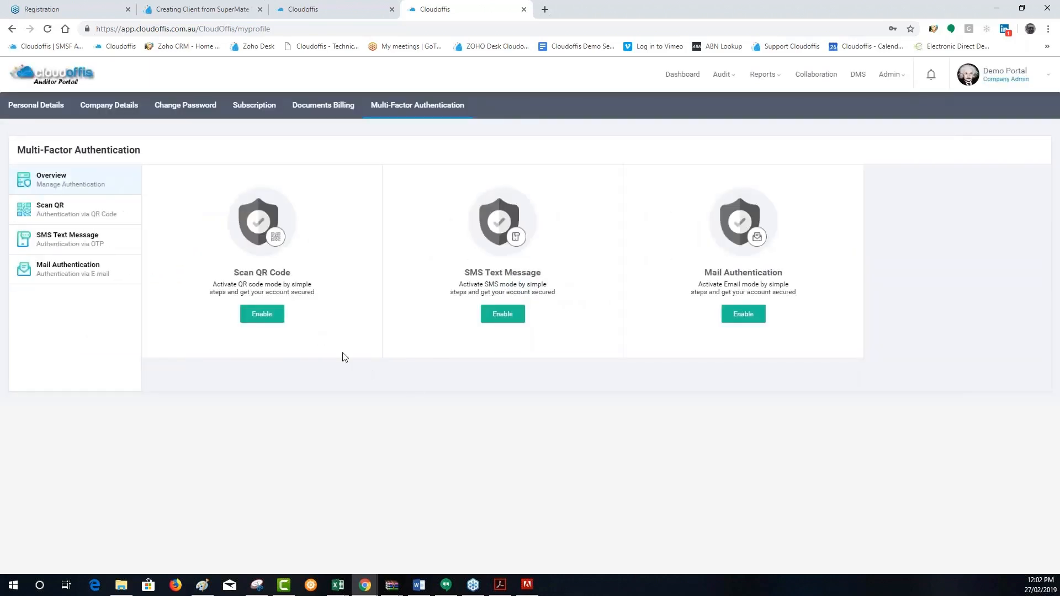
Examine the Scan QR Code authentication setup up to its confirmation stage and return to the overview
left_click(277, 319)
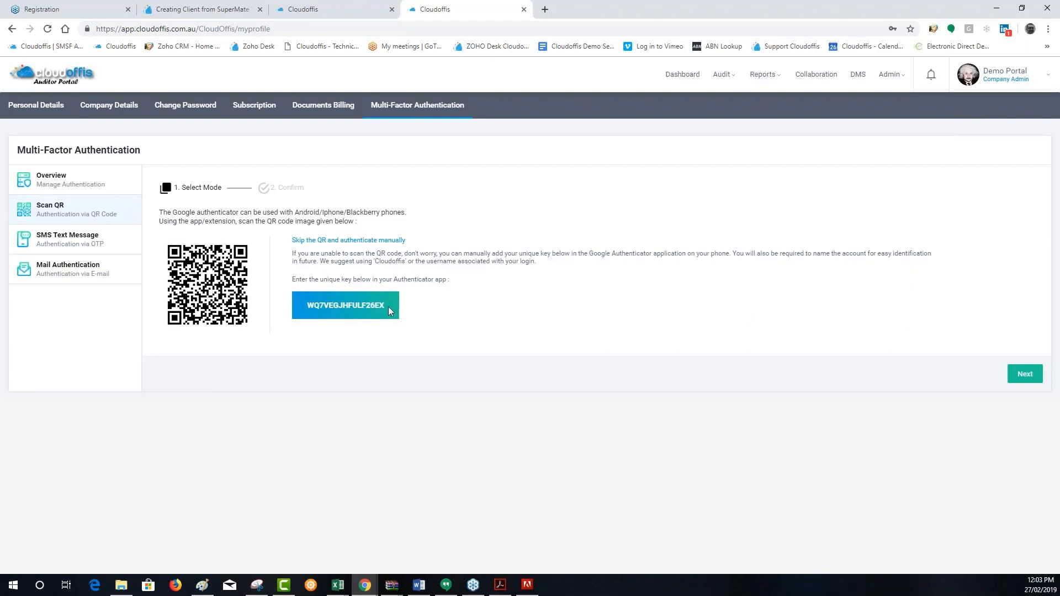
left_click(1023, 375)
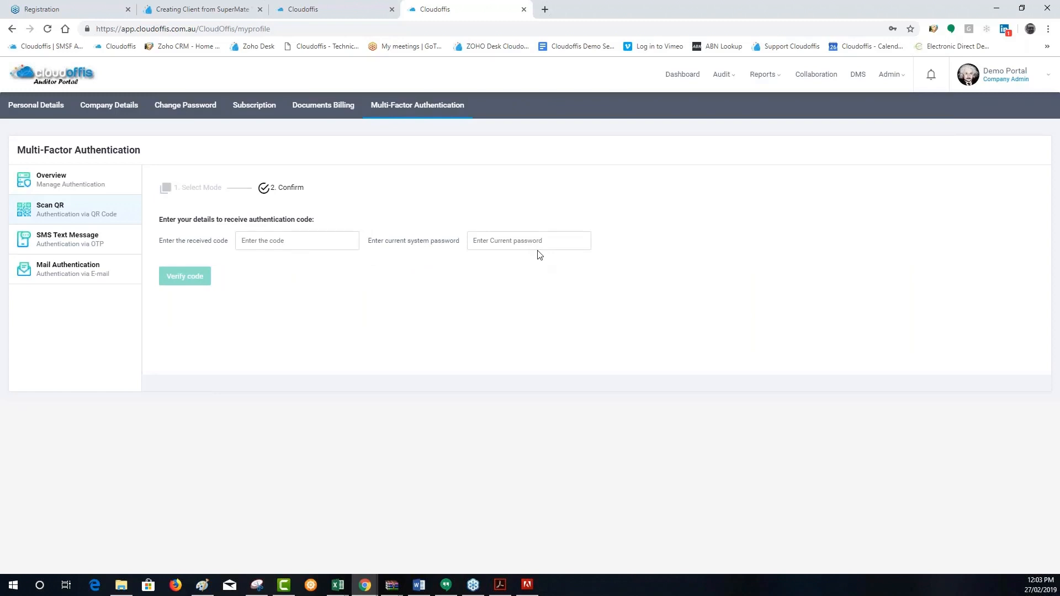
left_click(71, 180)
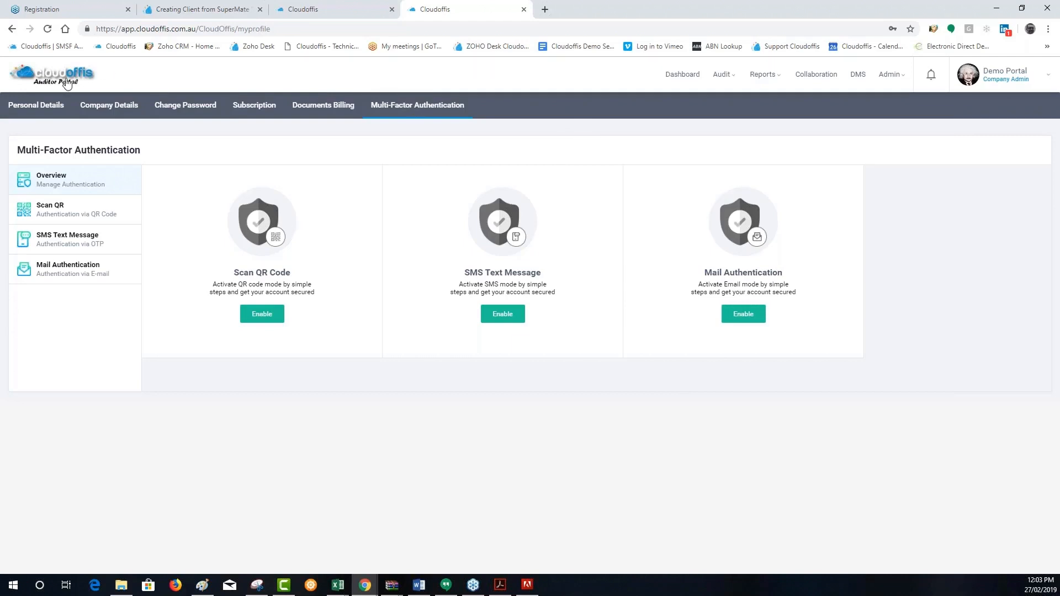
View the profile's personal details in the Administrator Portal and return to the Auditor Portal
left_click(330, 6)
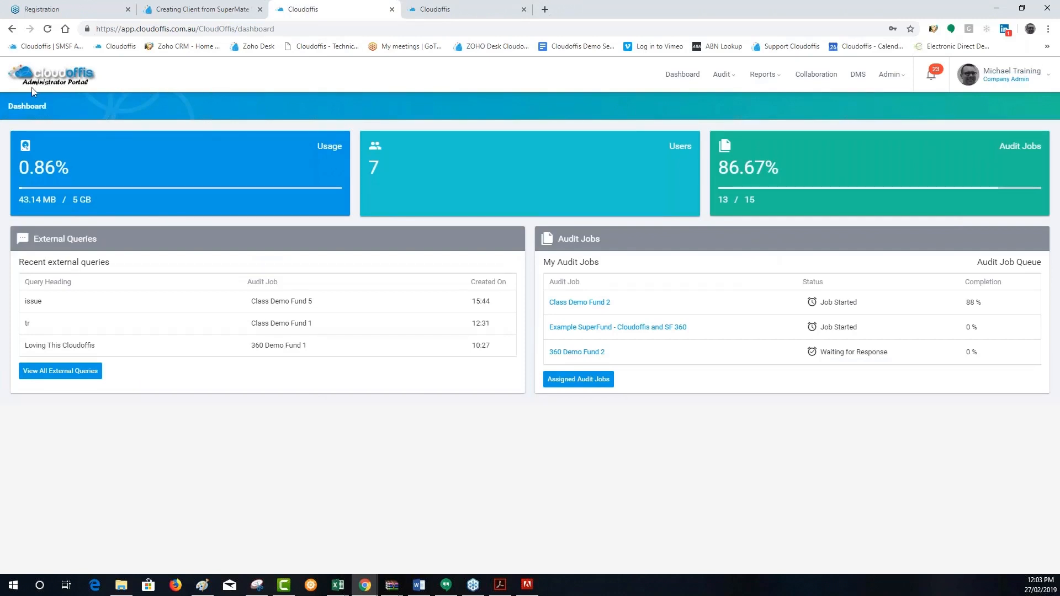
left_click(1029, 77)
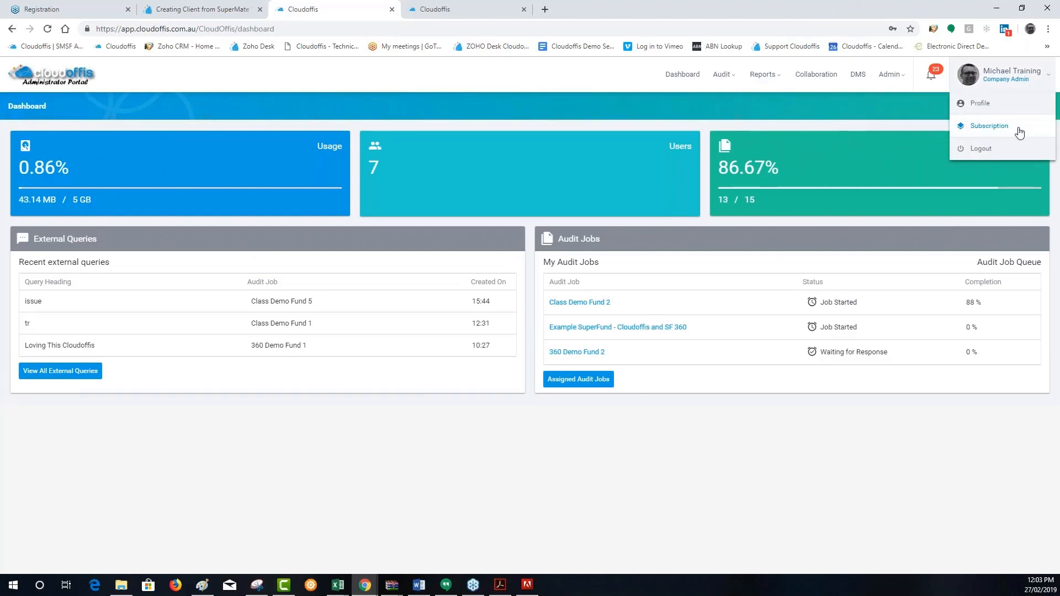
left_click(987, 103)
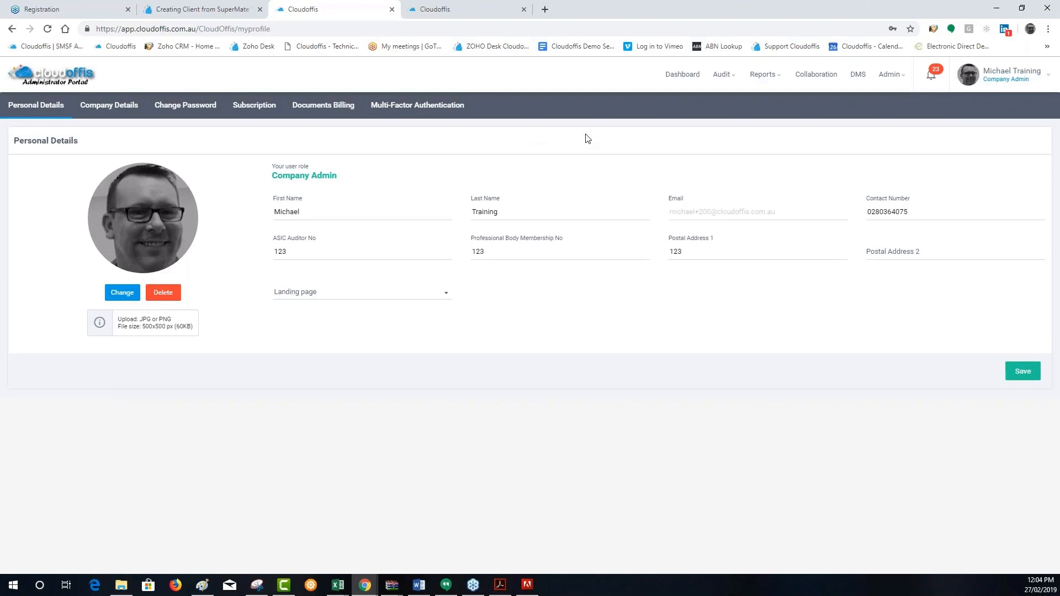
left_click(482, 2)
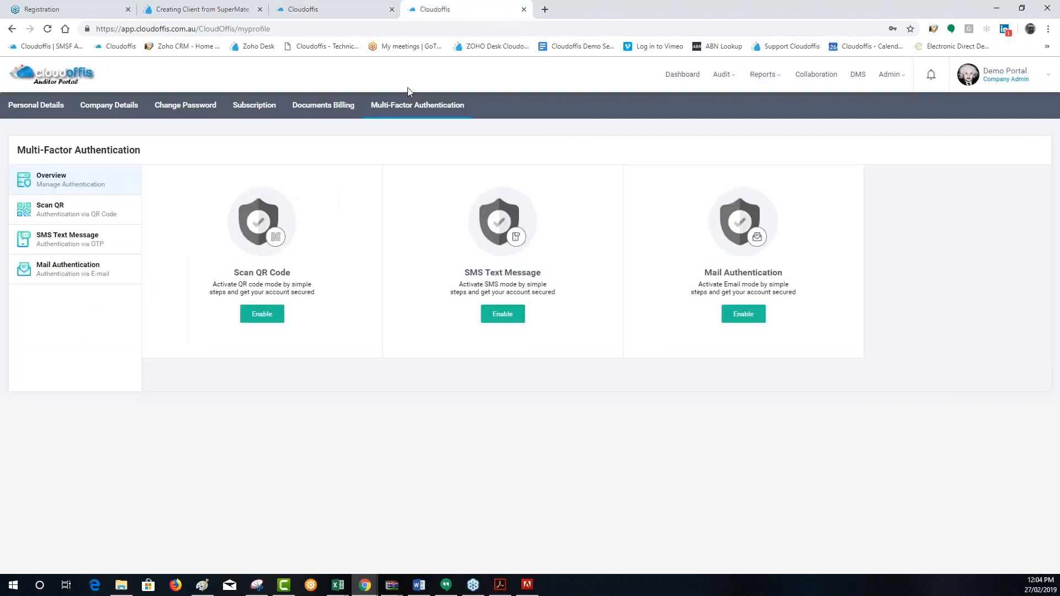
Open the Cloud 2 Super Fund Year End 2018 job from My Audit Job in the Auditor Portal
left_click(719, 77)
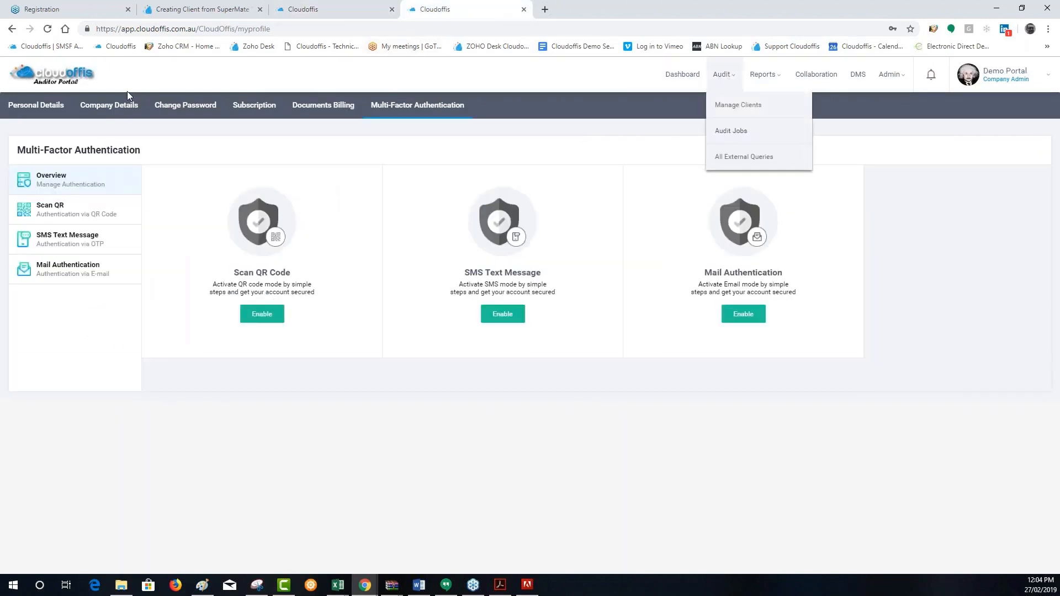
left_click(731, 130)
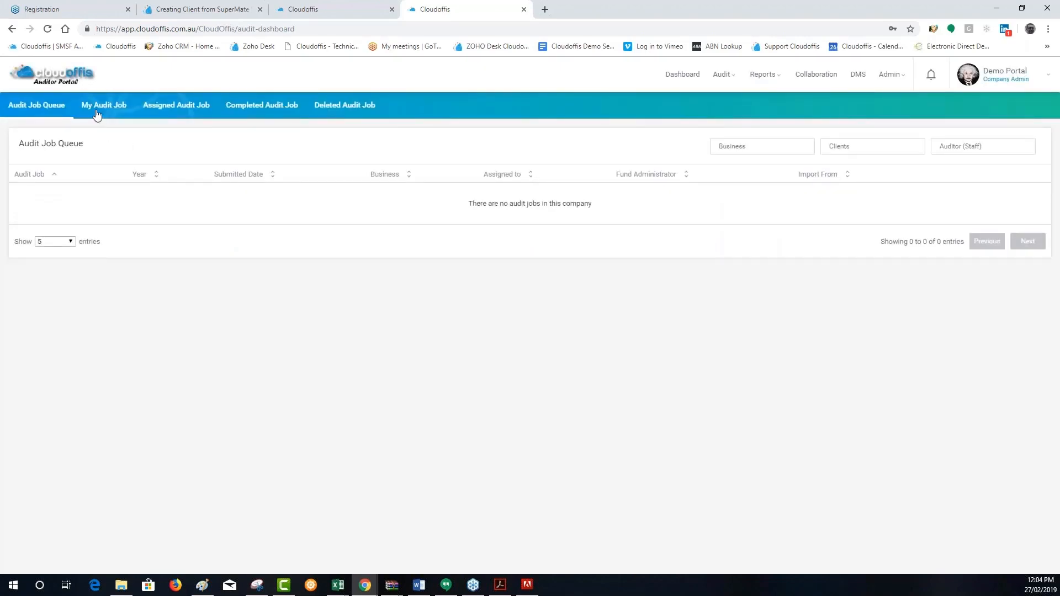
left_click(96, 114)
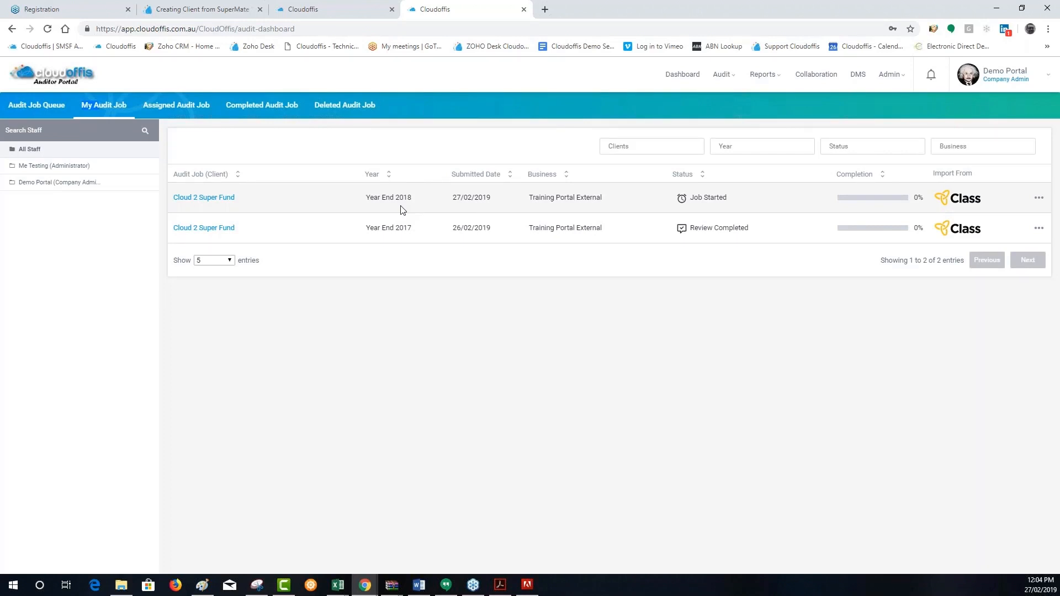
left_click(220, 200)
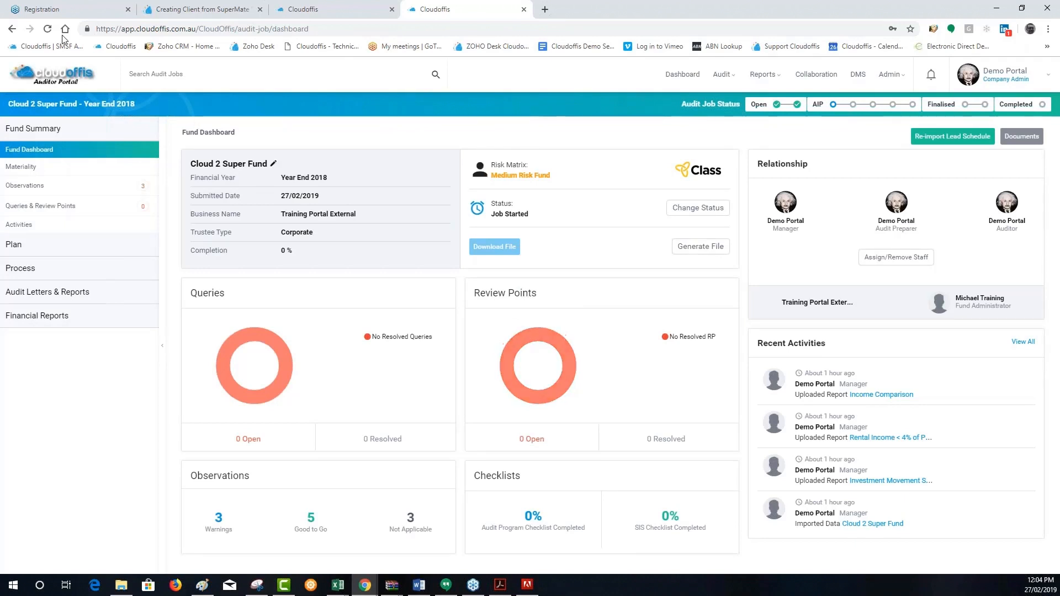
Search the audit jobs for "cloud" and open the Cloud 2 Super Fund Year End 2017 job
type("cloud")
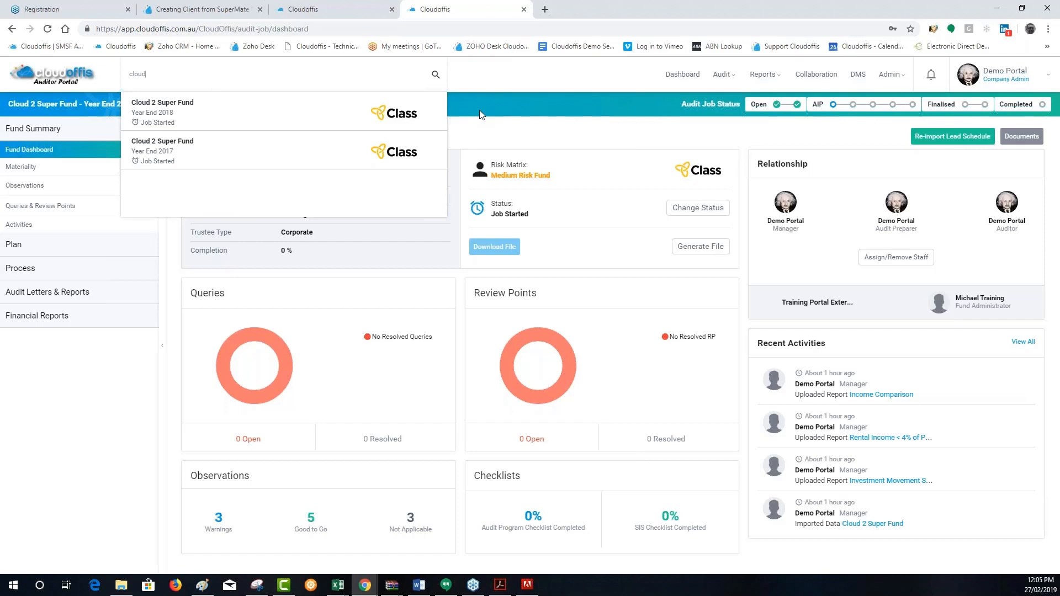
left_click(235, 157)
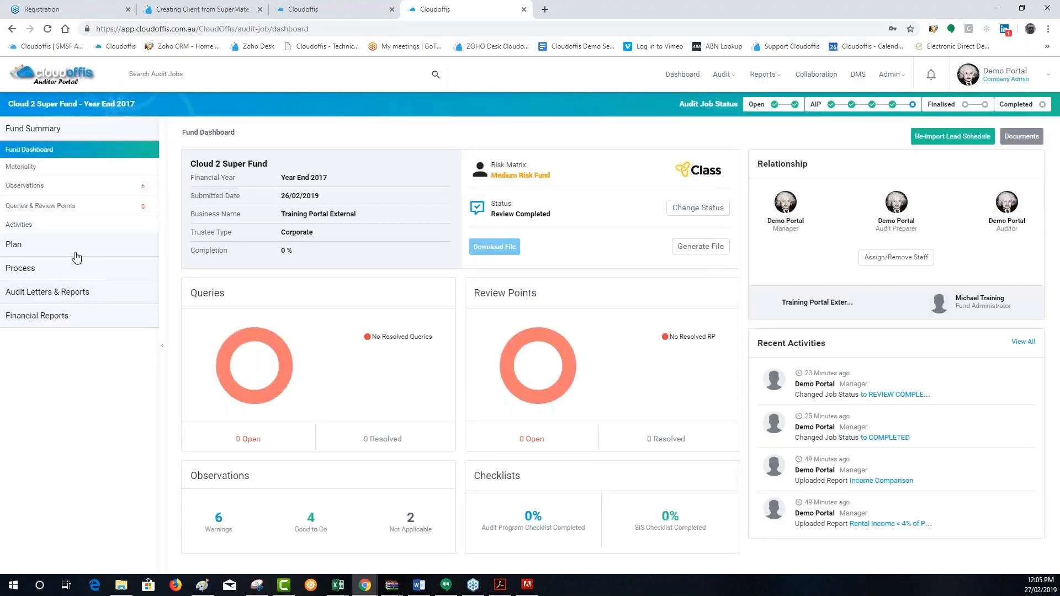
Read the comment on the client honesty procedure in the 2017 Acceptance & Continuance Assessment and close it
left_click(76, 254)
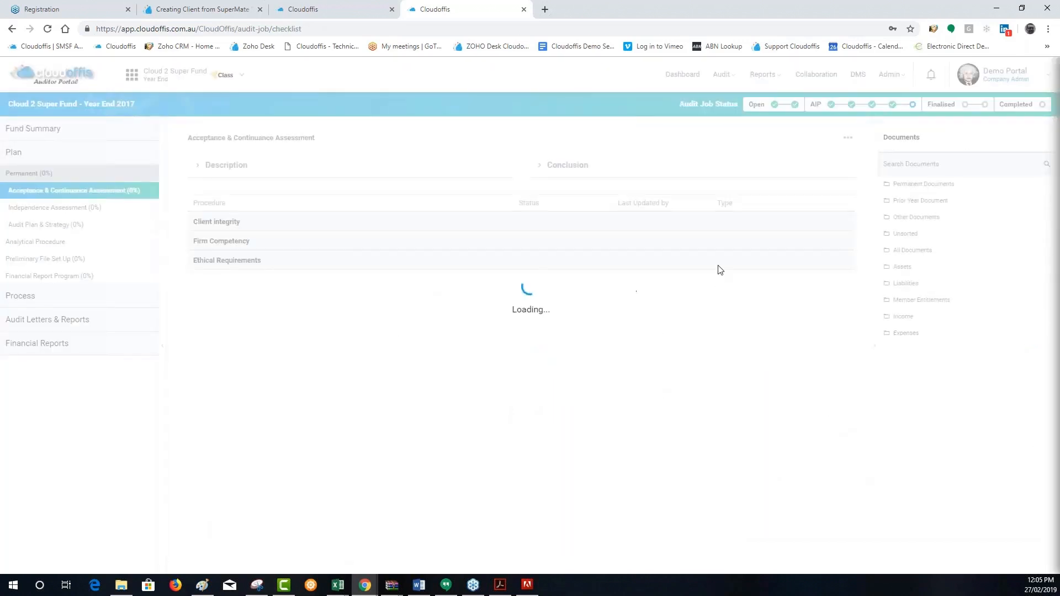
left_click(805, 279)
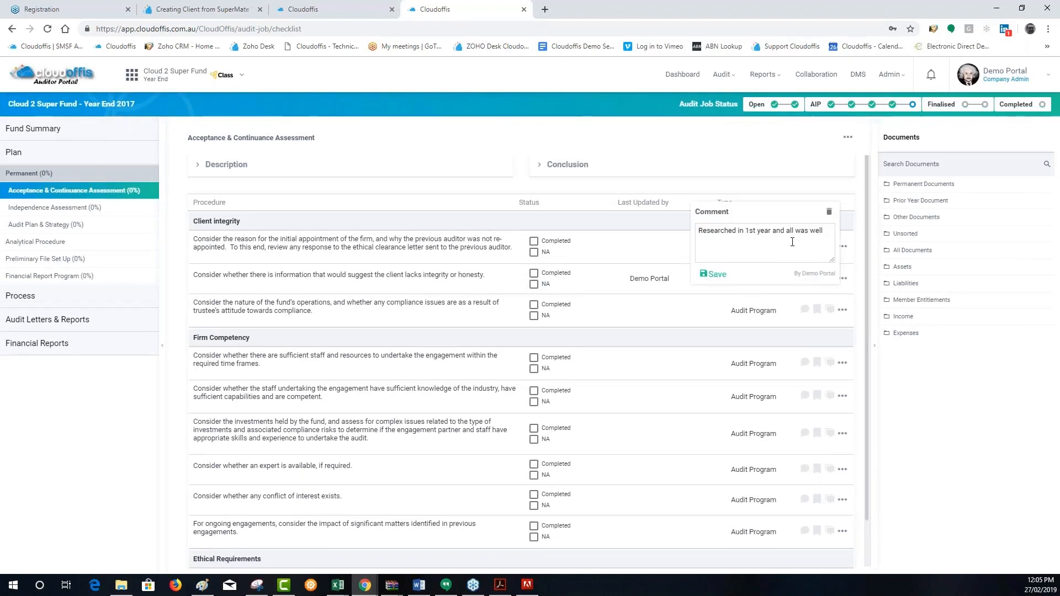
left_click(697, 143)
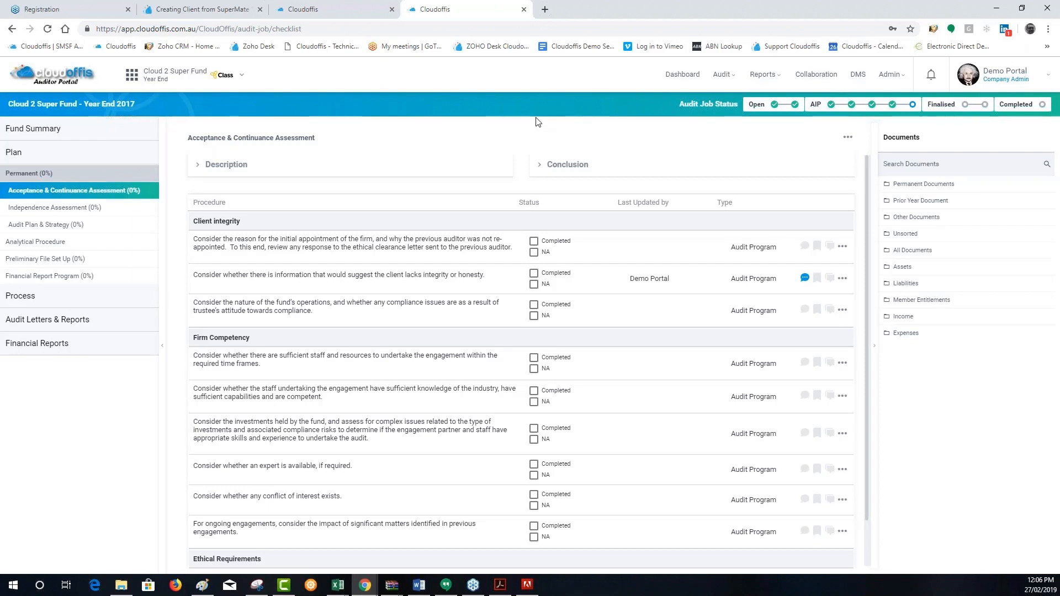
Change the Year End 2017 audit job's status to Completed and confirm the change
left_click(1035, 112)
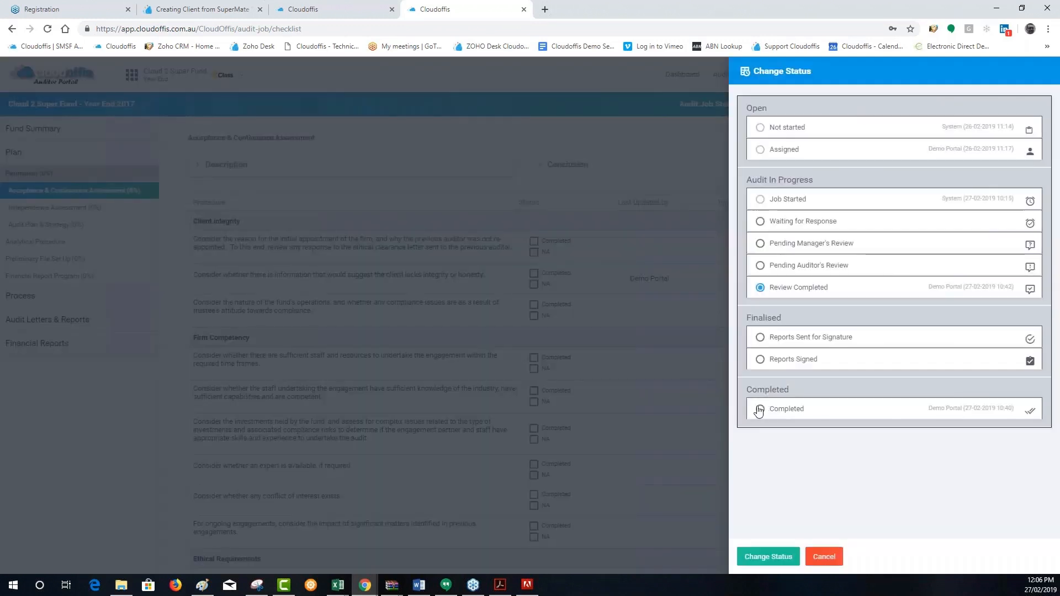
left_click(778, 558)
left_click(642, 354)
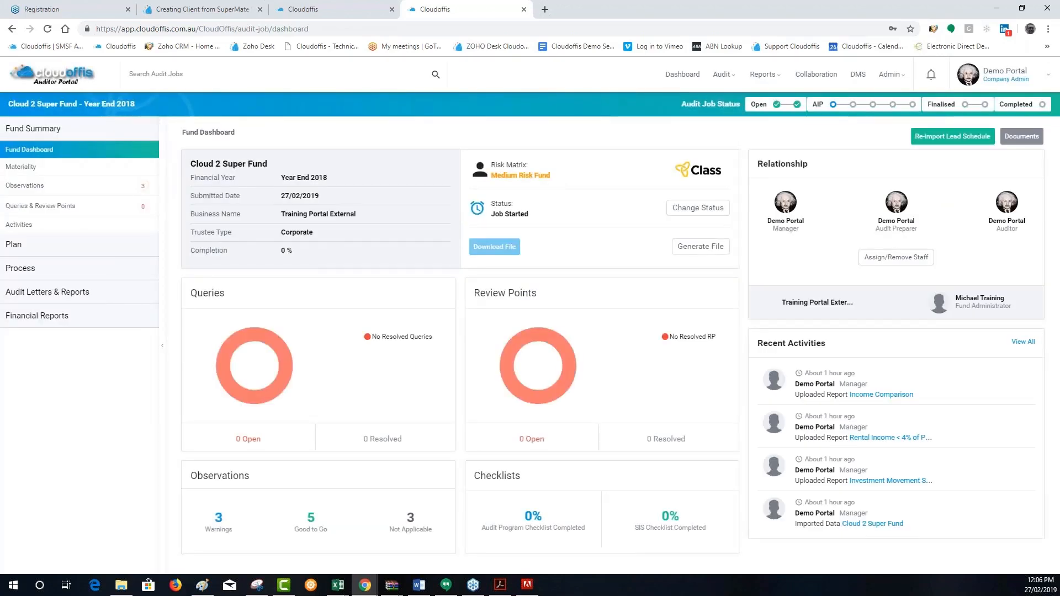
Open the Year End 2017 audit file from the client's Audit Files list in the Year End 2018 job
left_click(250, 165)
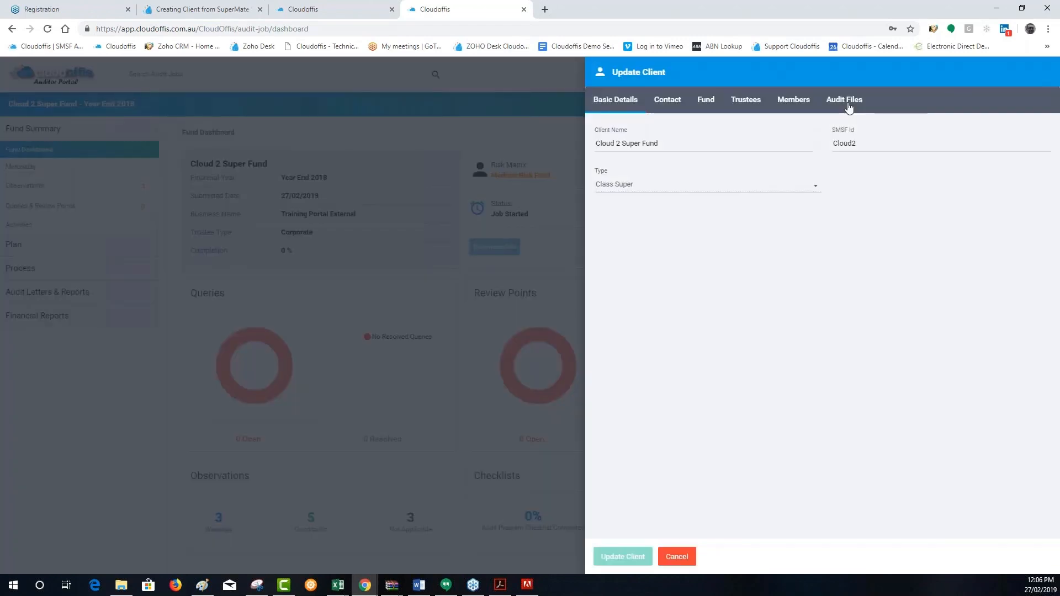
left_click(848, 106)
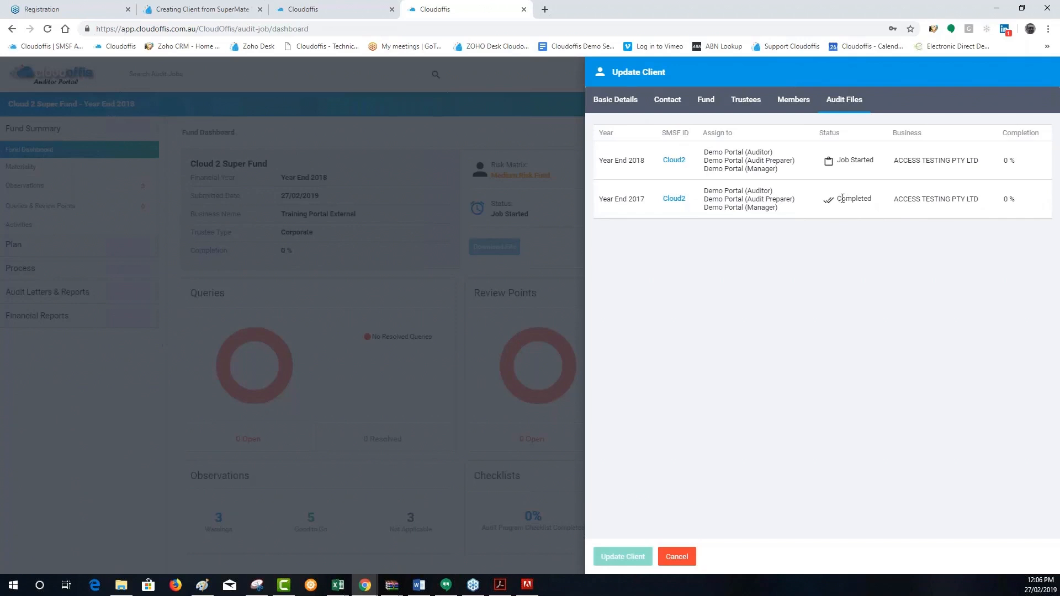
left_click(675, 199)
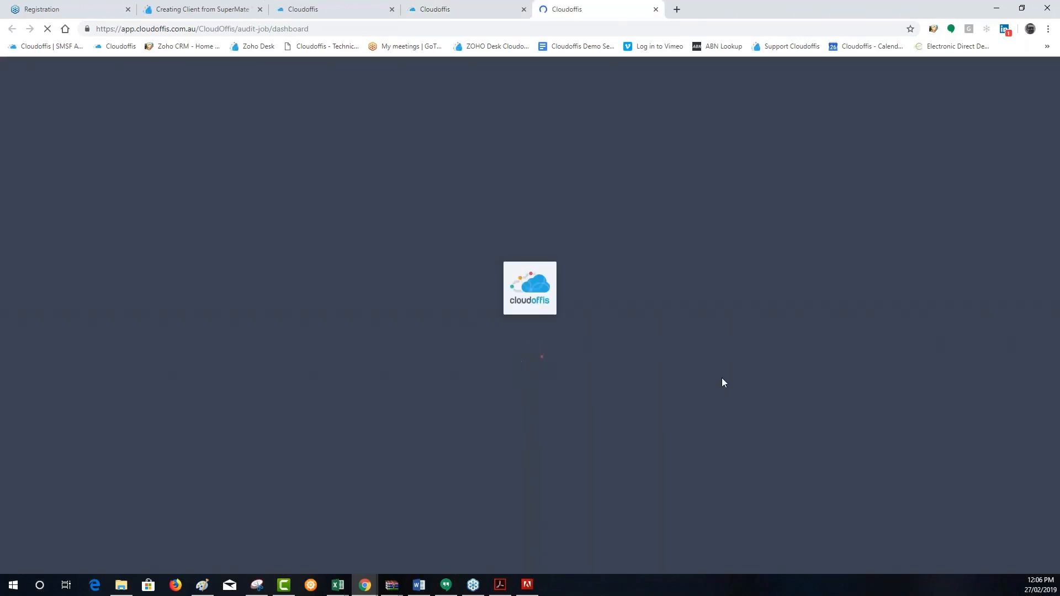
Place the Year End 2017 job in its own window beside the Year End 2018 job and close the Update Client form
left_click(1022, 7)
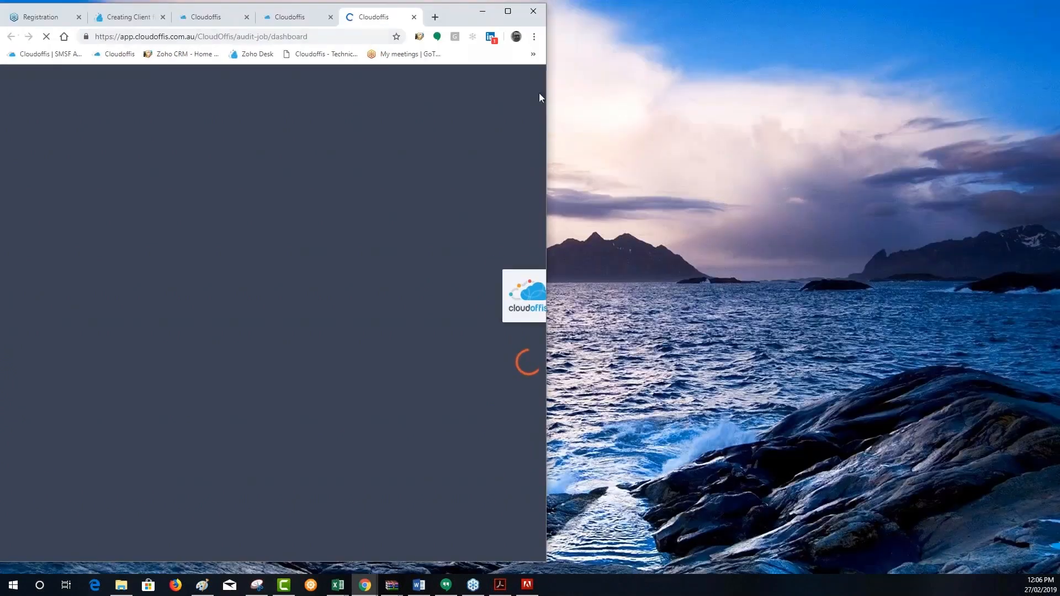
left_click_drag(364, 22, 933, 26)
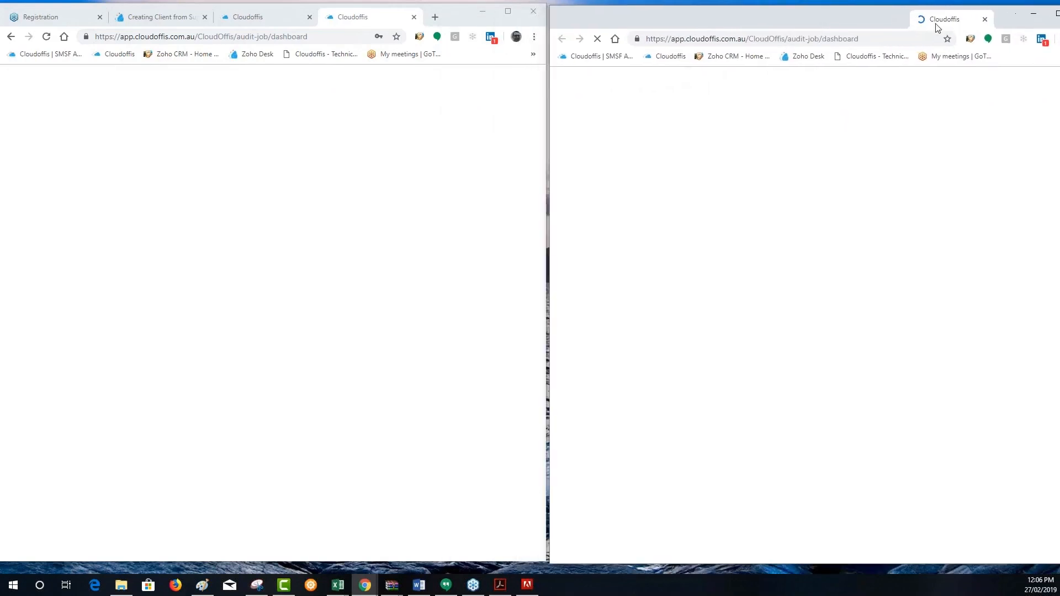
left_click(366, 16)
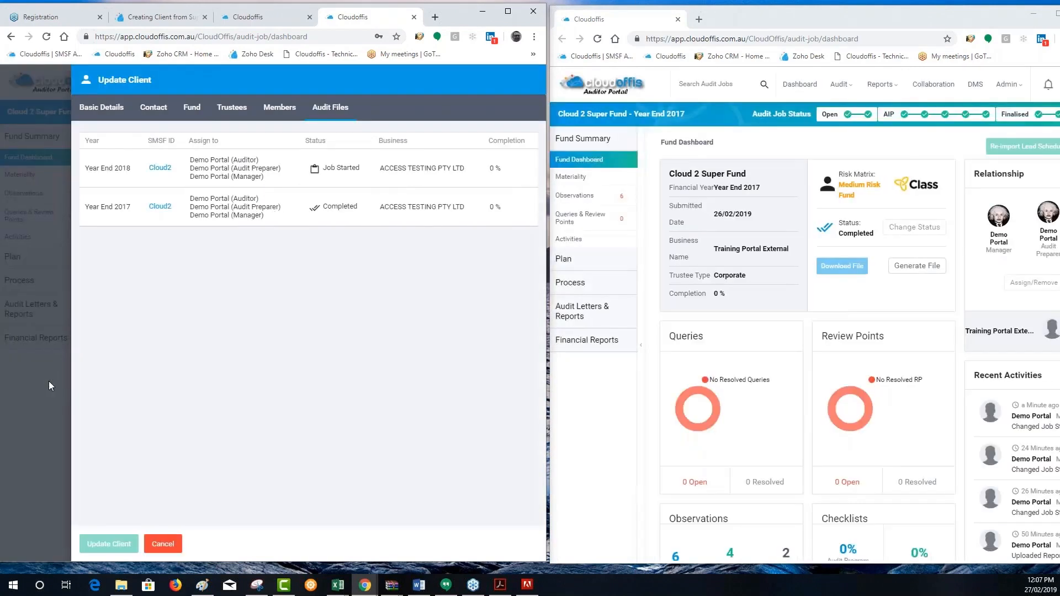
left_click(49, 381)
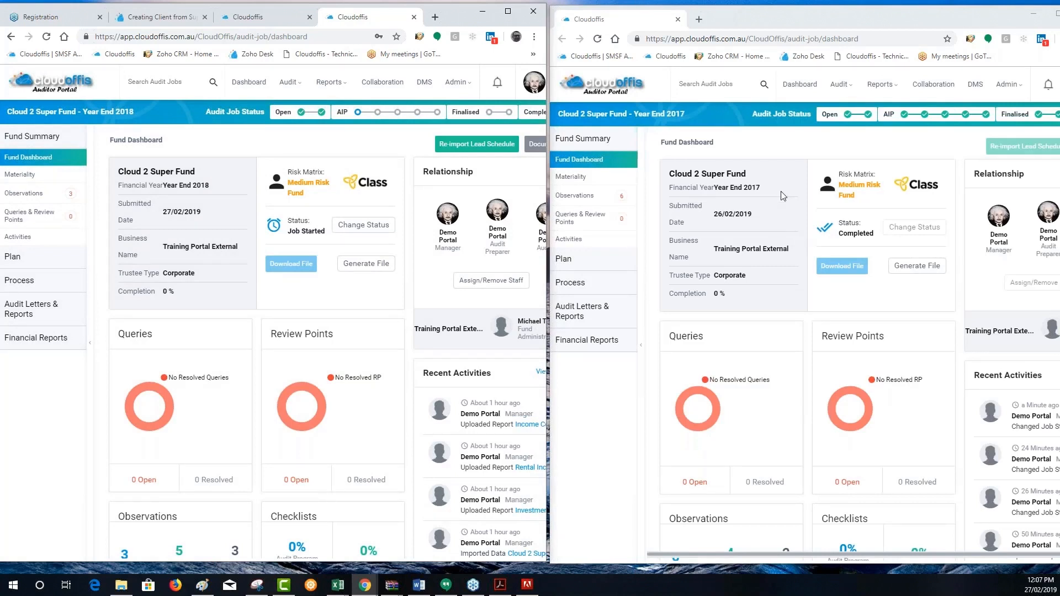
Expand Cash at bank in the Year End 2017 job's Cash (Bank and Term Deposit) section
left_click(614, 288)
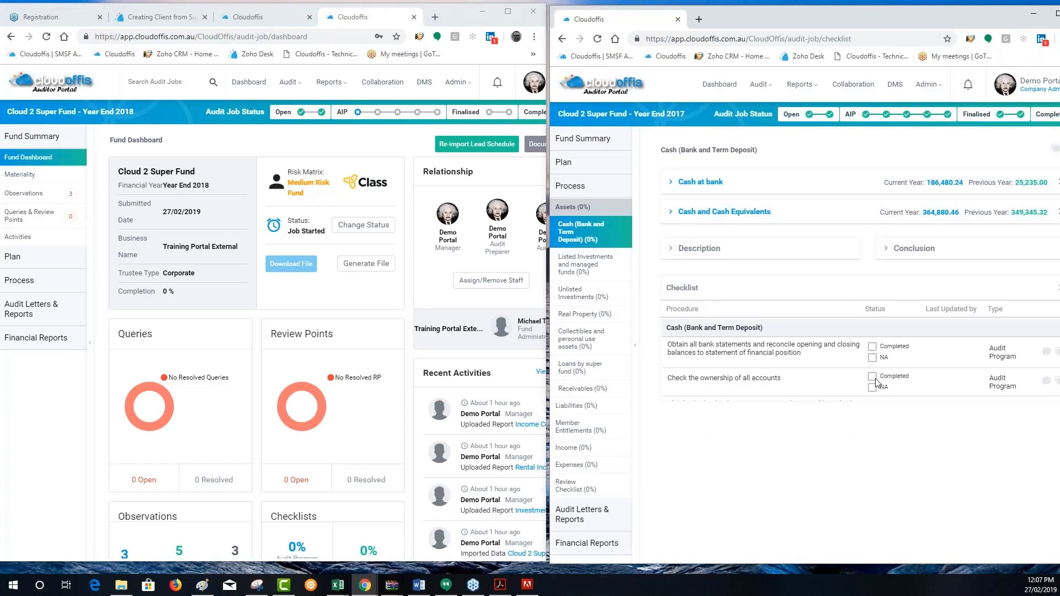
left_click(927, 182)
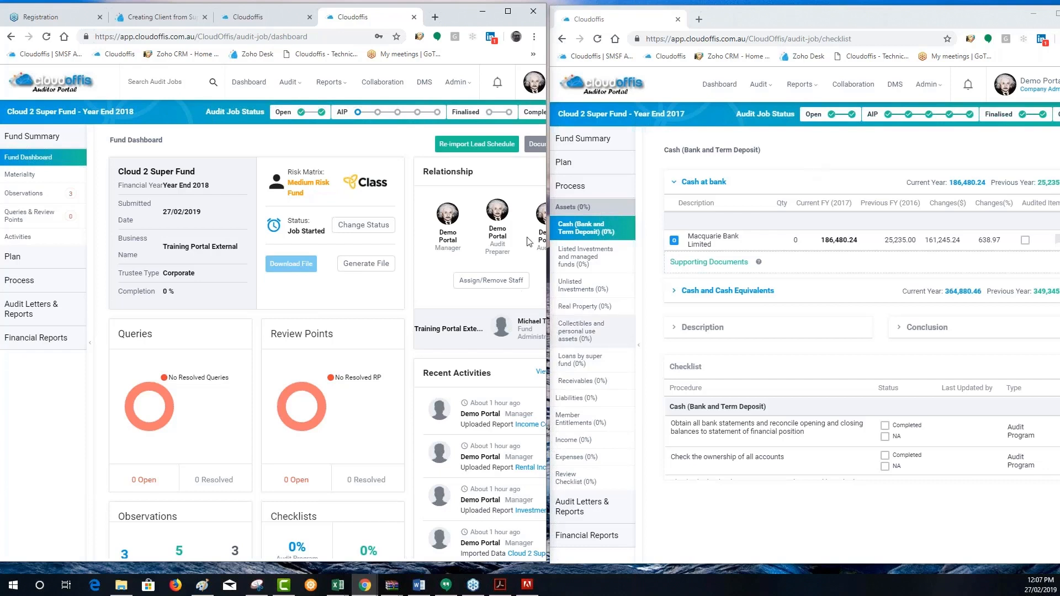
Open the permanent Acceptance & Continuance Assessment checklist in the Year End 2018 job
left_click(22, 259)
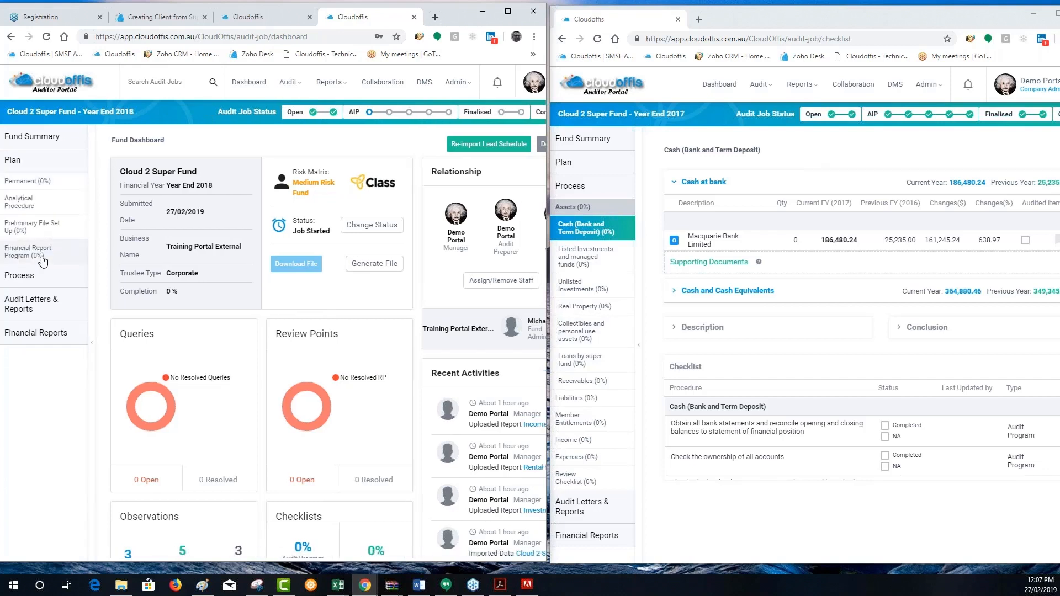
left_click(49, 187)
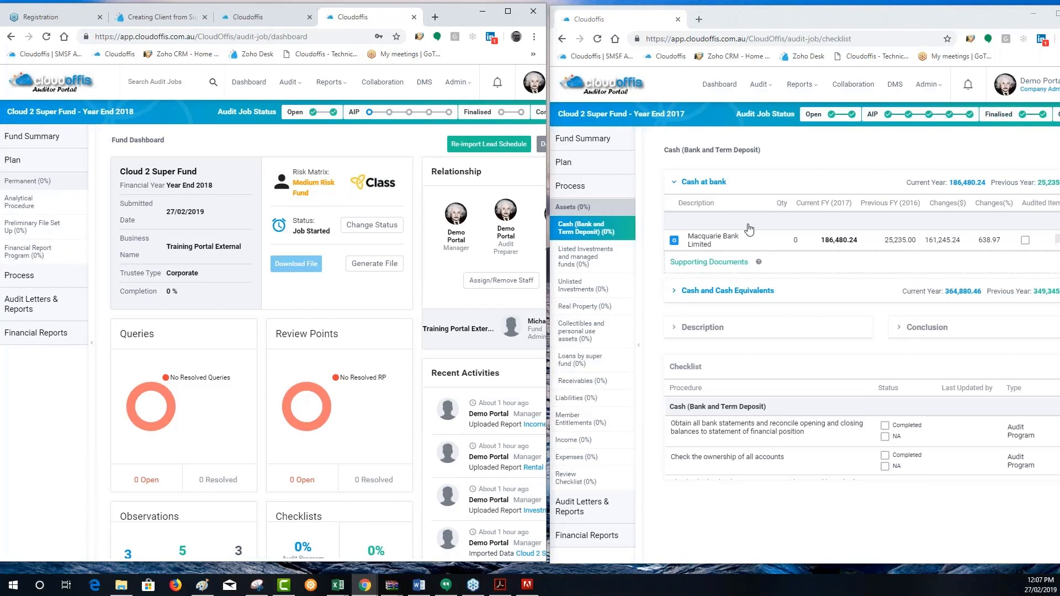
left_click(617, 190)
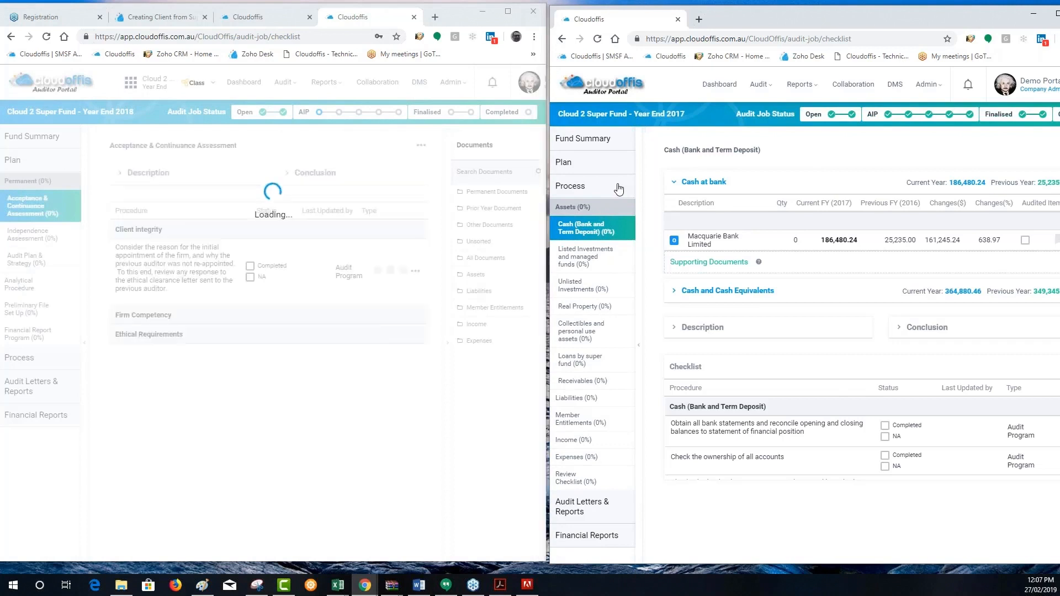
left_click(617, 190)
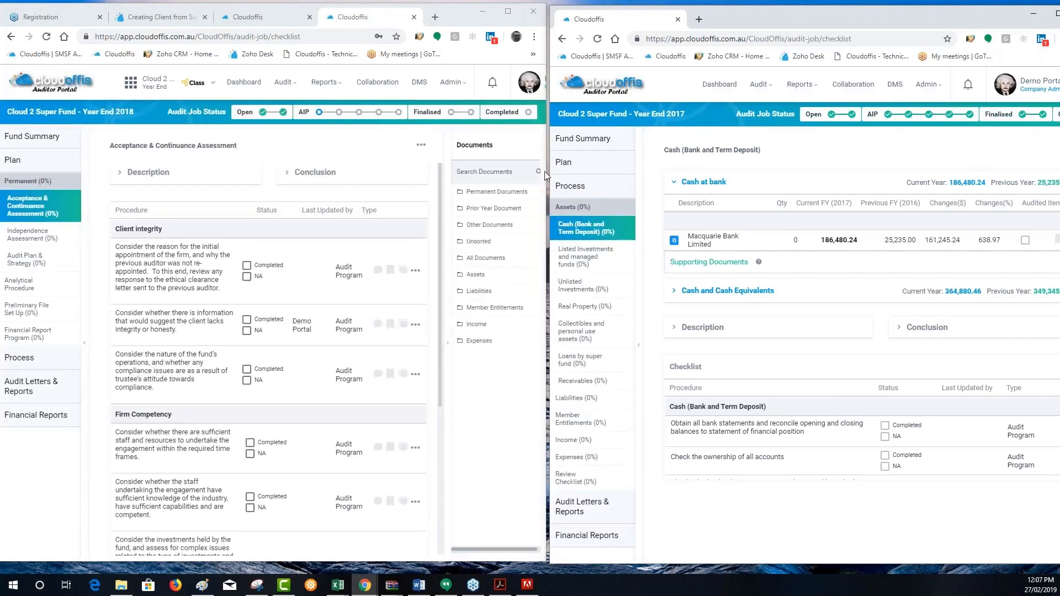
Copy the 2017 comment "Researched in 1st year and all was well" to the matching client integrity procedure in the Year End 2018 checklist
left_click(577, 166)
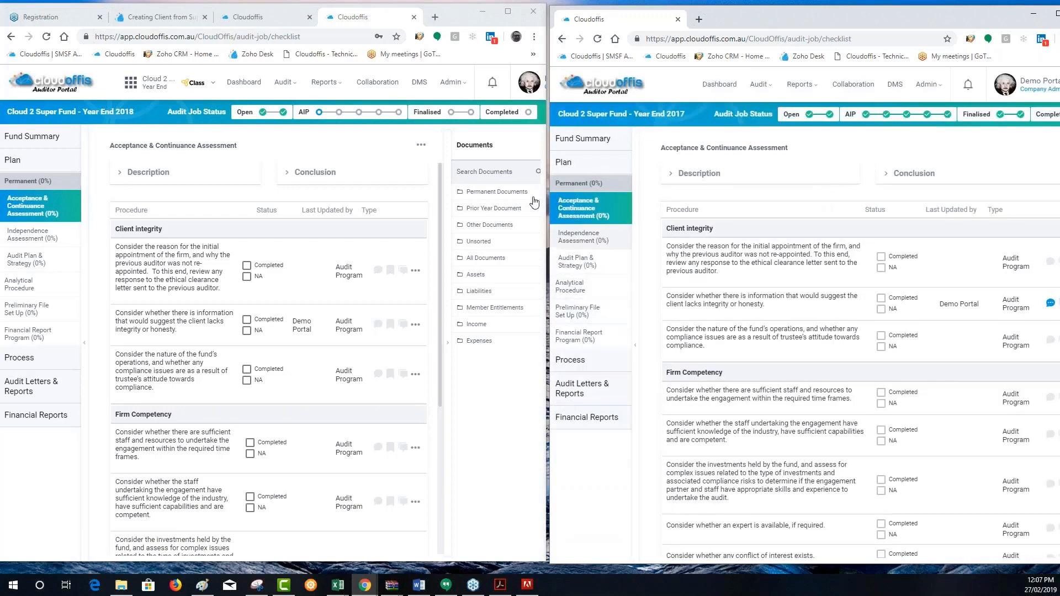
left_click(1050, 304)
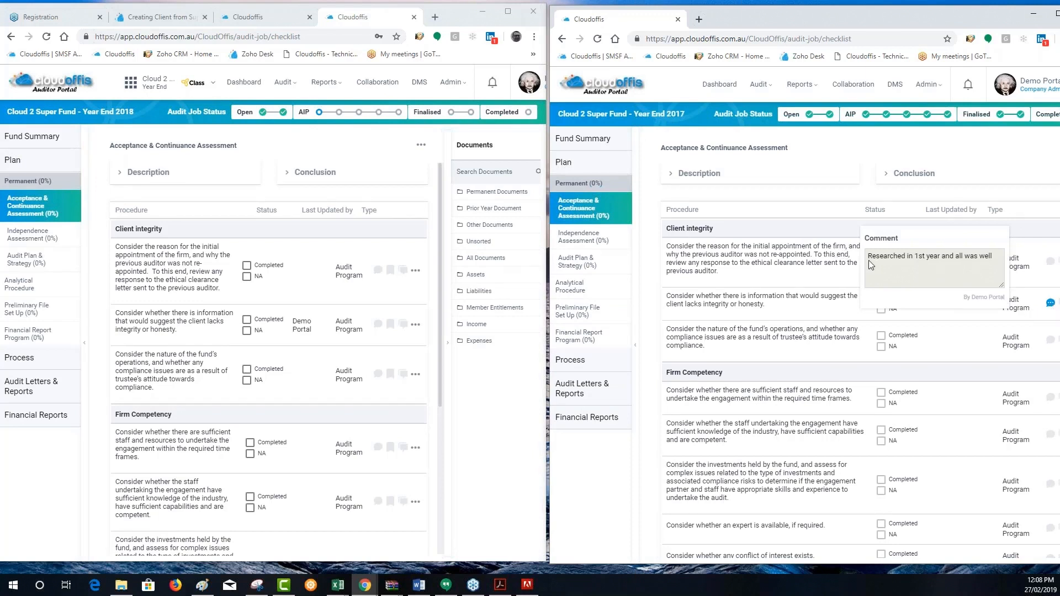
left_click_drag(869, 259, 997, 265)
key("ctrl+c")
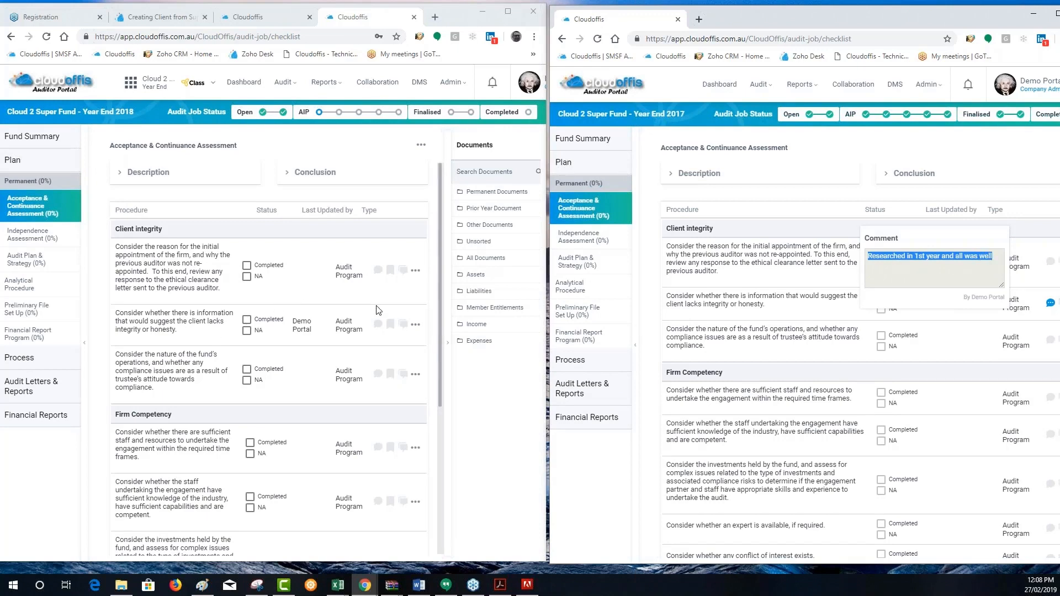
left_click(378, 324)
key("ctrl+v")
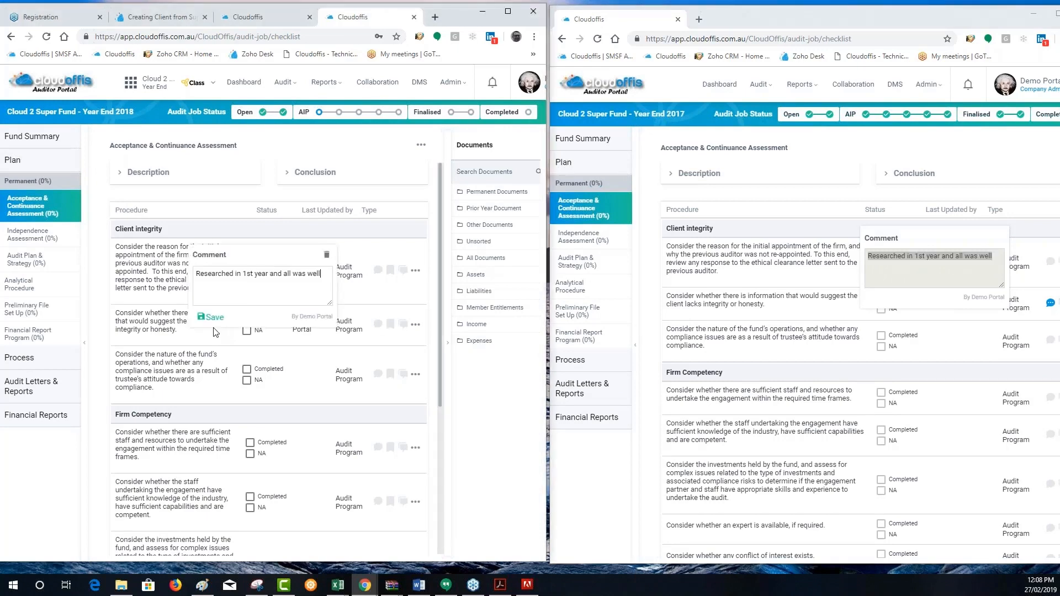
left_click(275, 394)
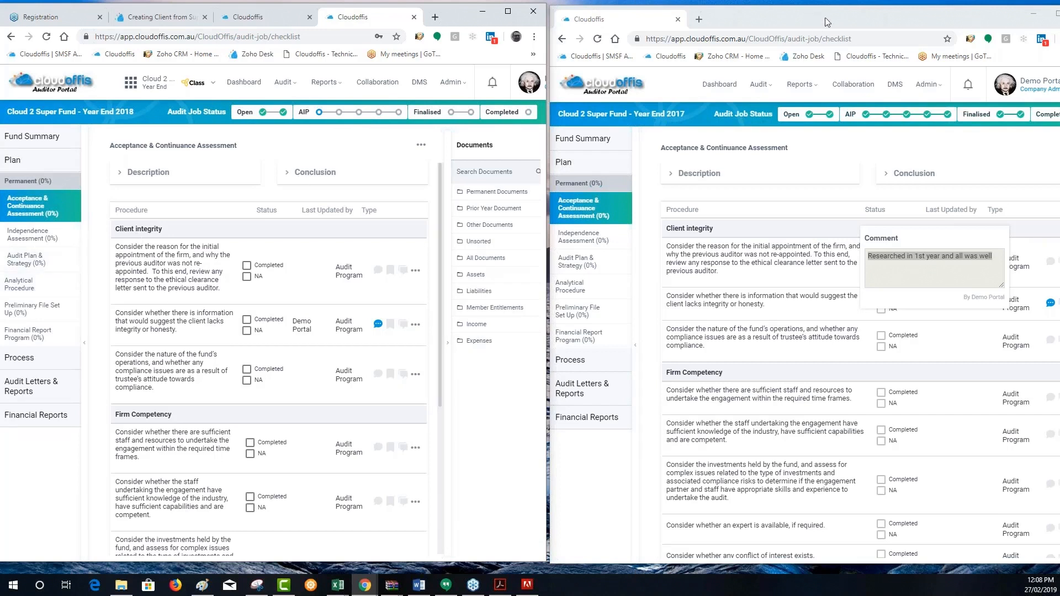
Close the Year End 2017 job window and maximize the Year End 2018 job window
left_click_drag(825, 18, 765, 14)
left_click(1021, 22)
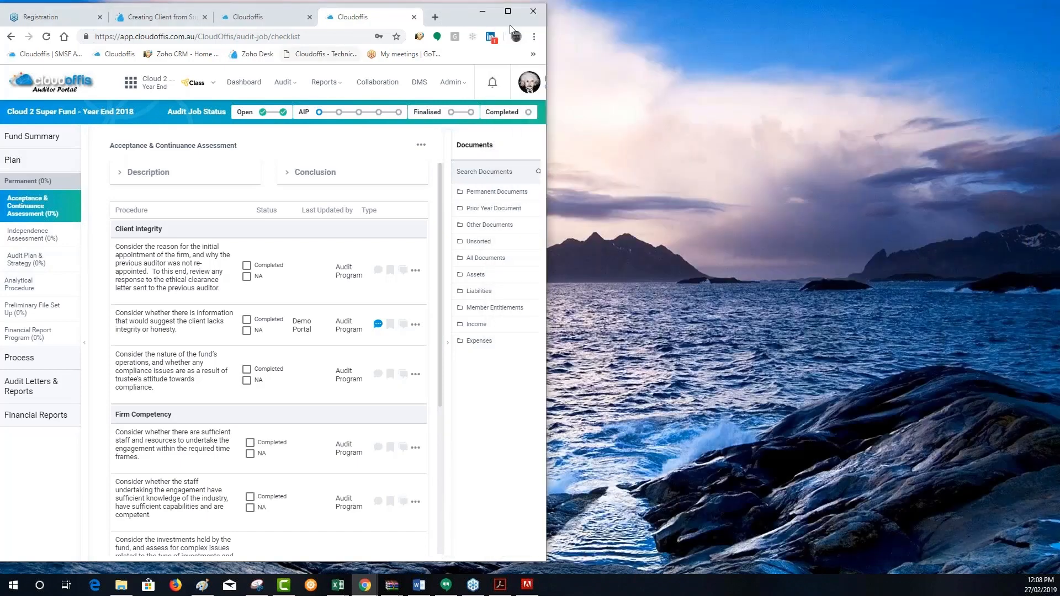
left_click(508, 11)
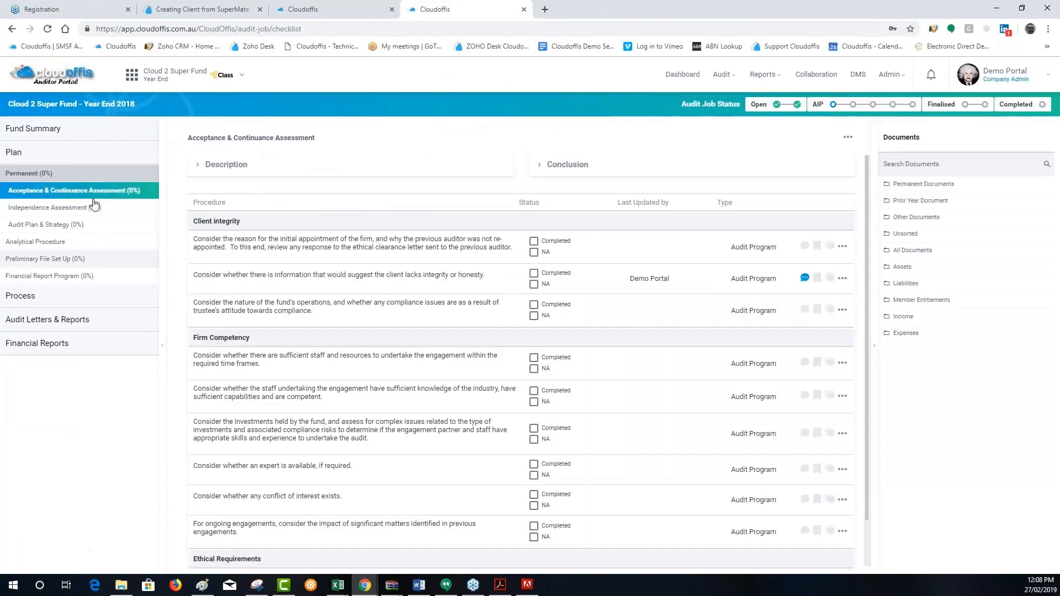
Open Version 1 of the Analytical Procedure and review the year-on-year variances through to the Summary and Conclusion fields
left_click(37, 246)
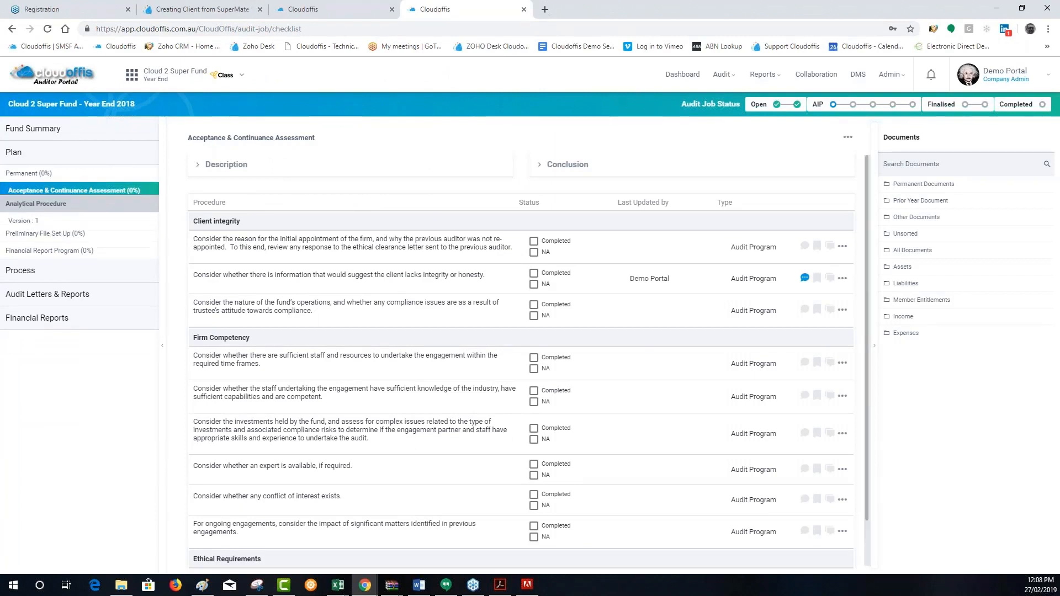
left_click(73, 225)
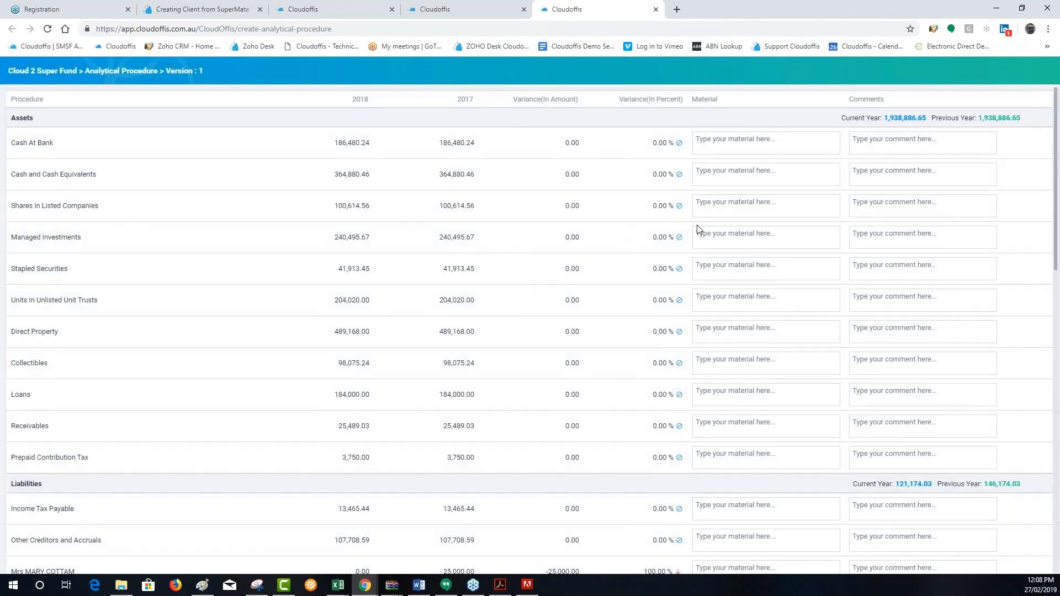
scroll(698, 230, "down", 1)
scroll(667, 251, "down", 15)
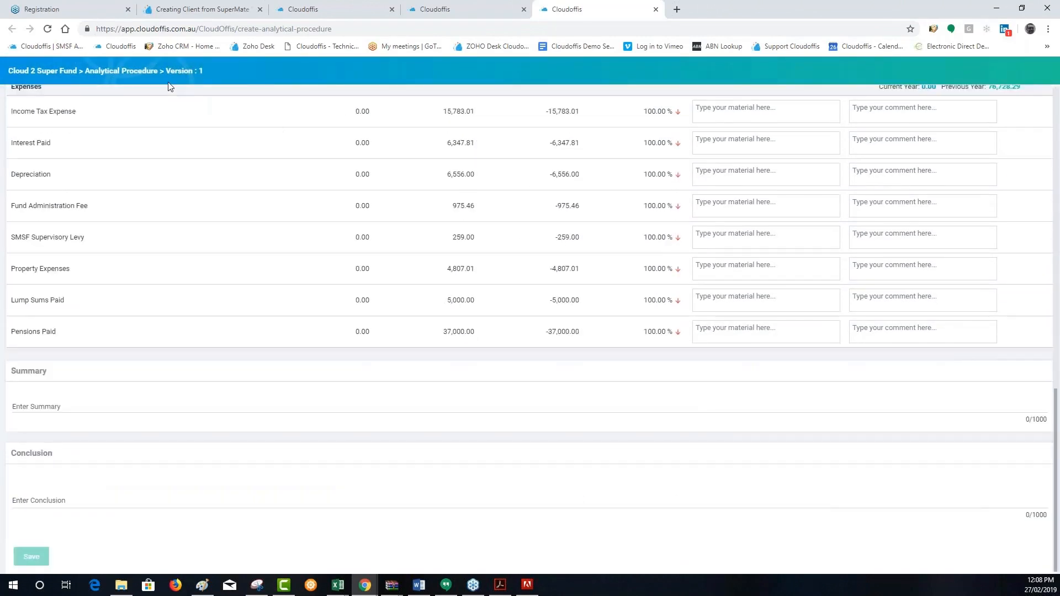
left_click(53, 401)
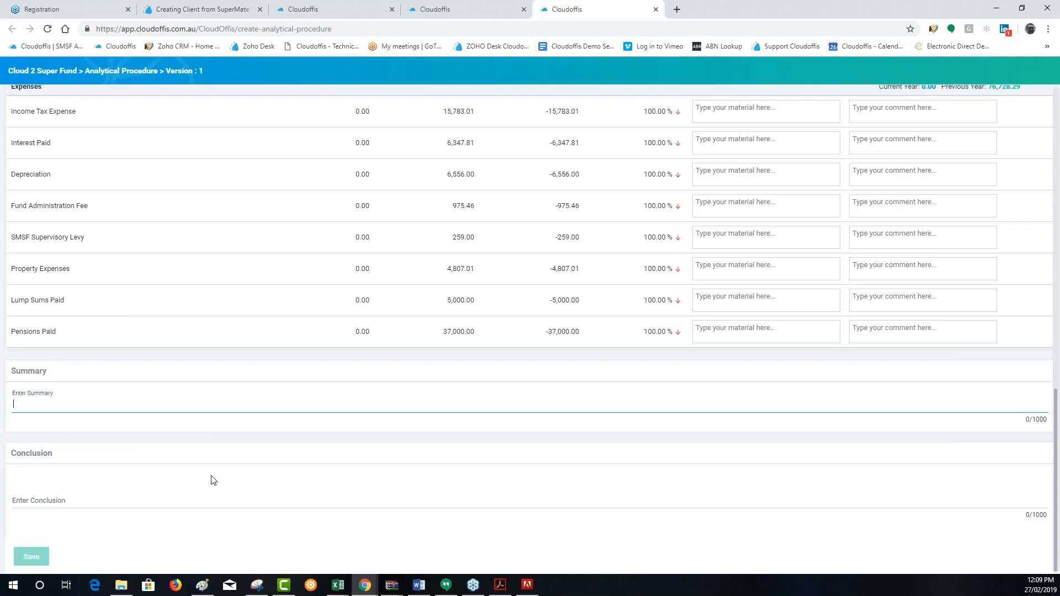
Open Member Entitlements in the Year End 2018 job's Process section, view the ASIC extract order form, and close it without ordering
left_click(458, 8)
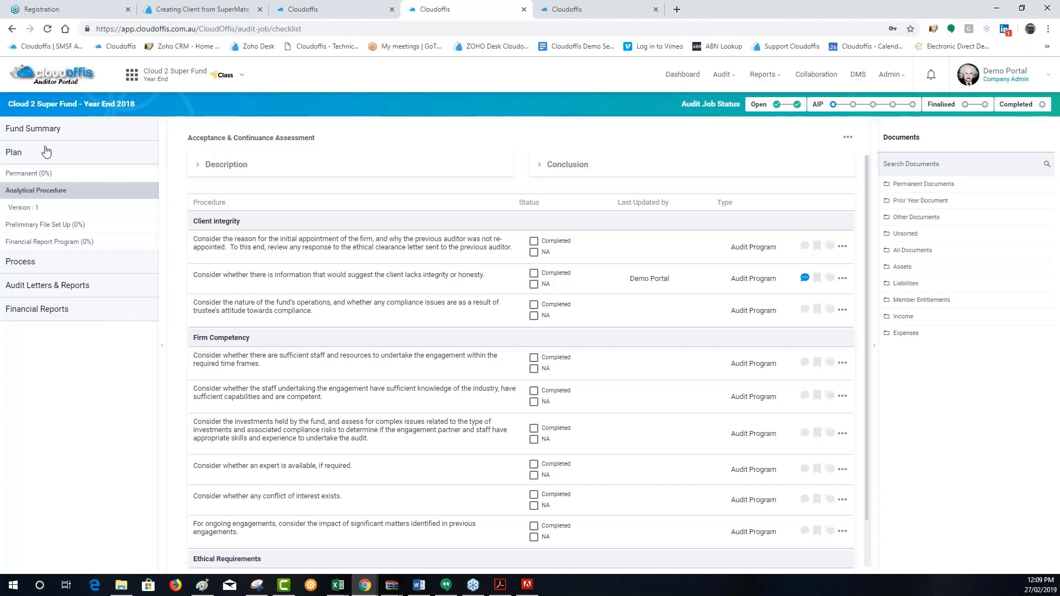
left_click(20, 262)
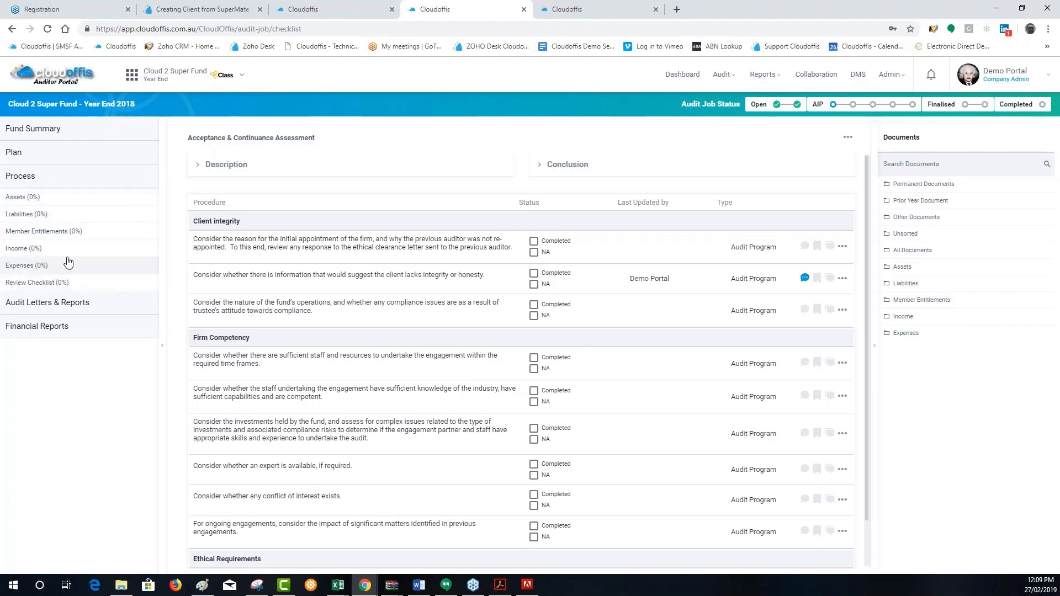
left_click(67, 231)
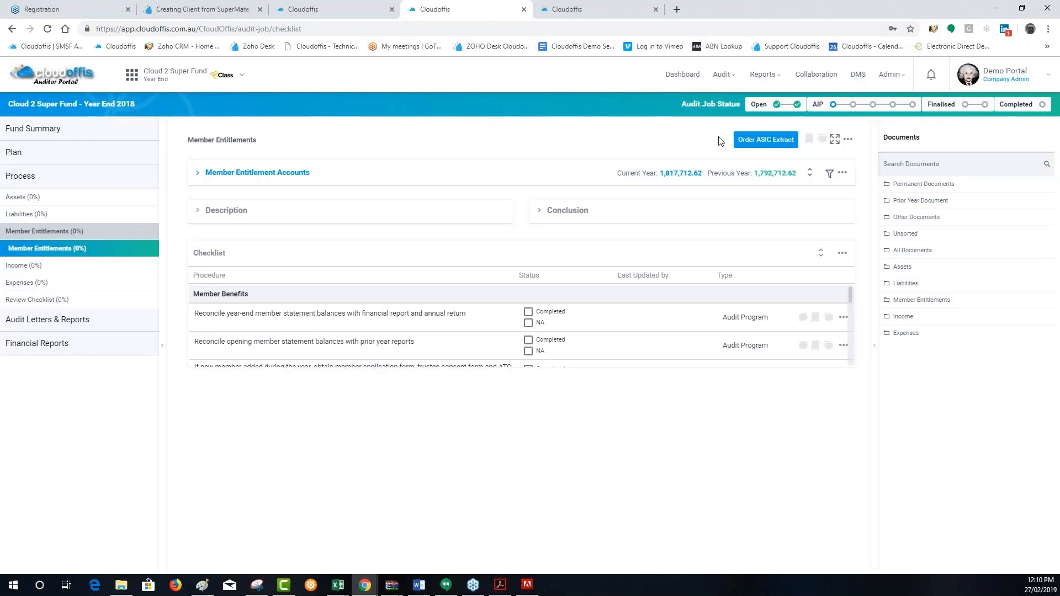
left_click(755, 143)
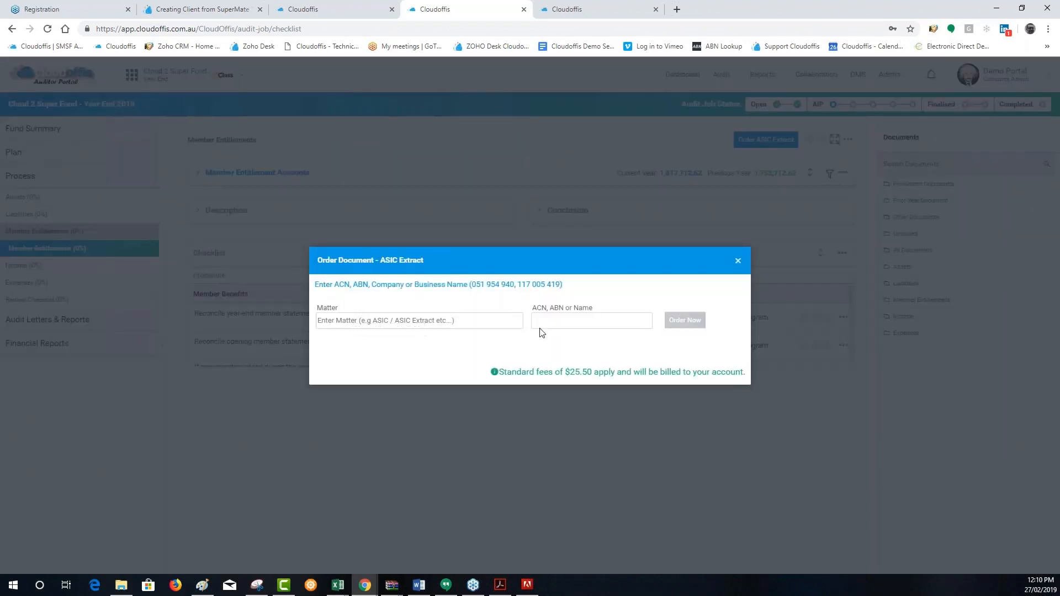
left_click(738, 263)
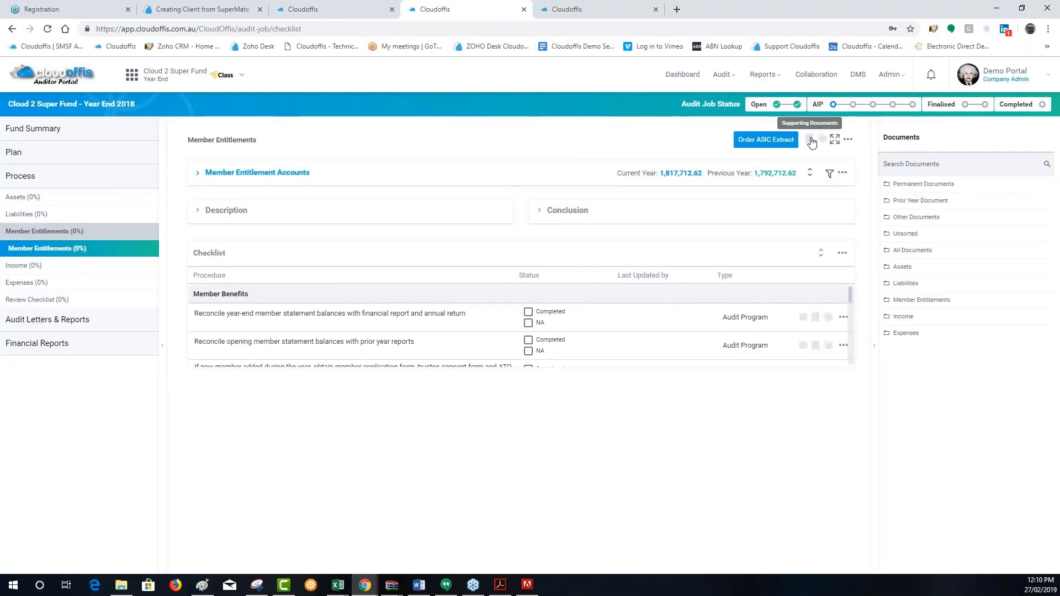
Expand the SIS Checklist in the Review Checklist, view the ASIC extract order form for s.17A - SMSF Definition, and close it without ordering
left_click(72, 300)
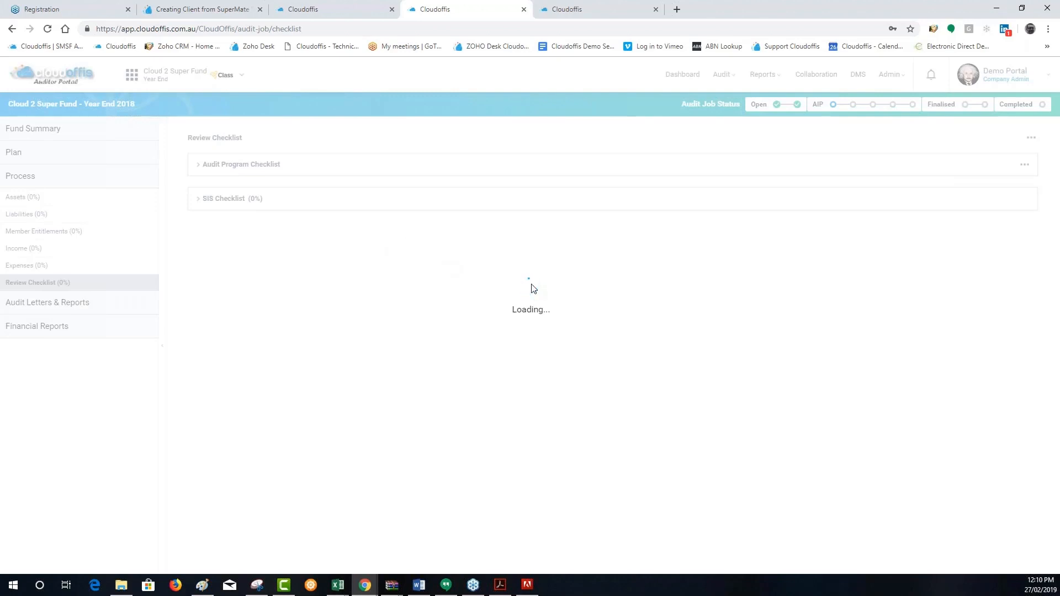
left_click(193, 198)
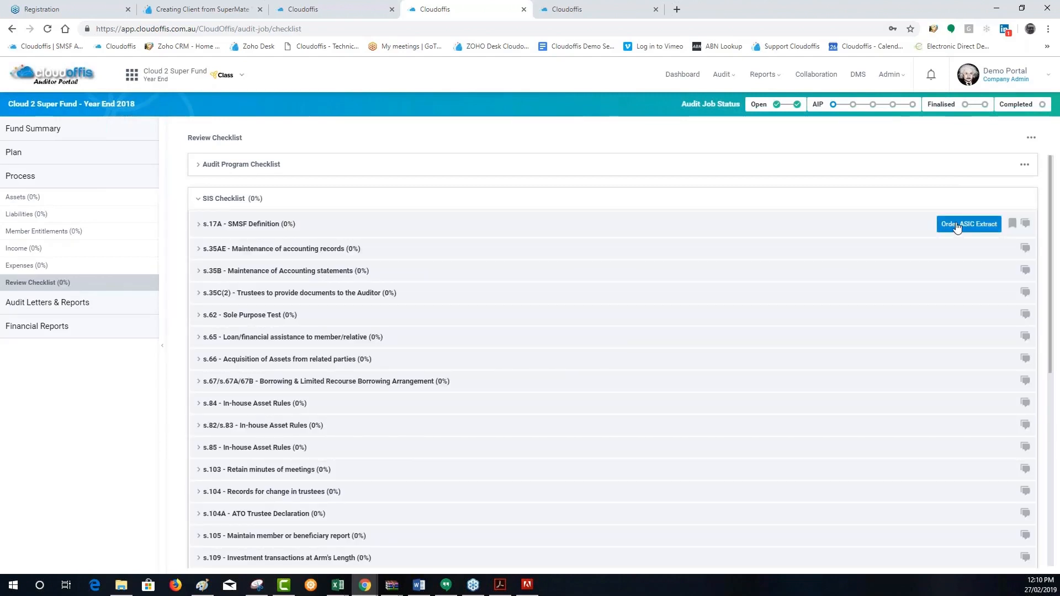
left_click(957, 226)
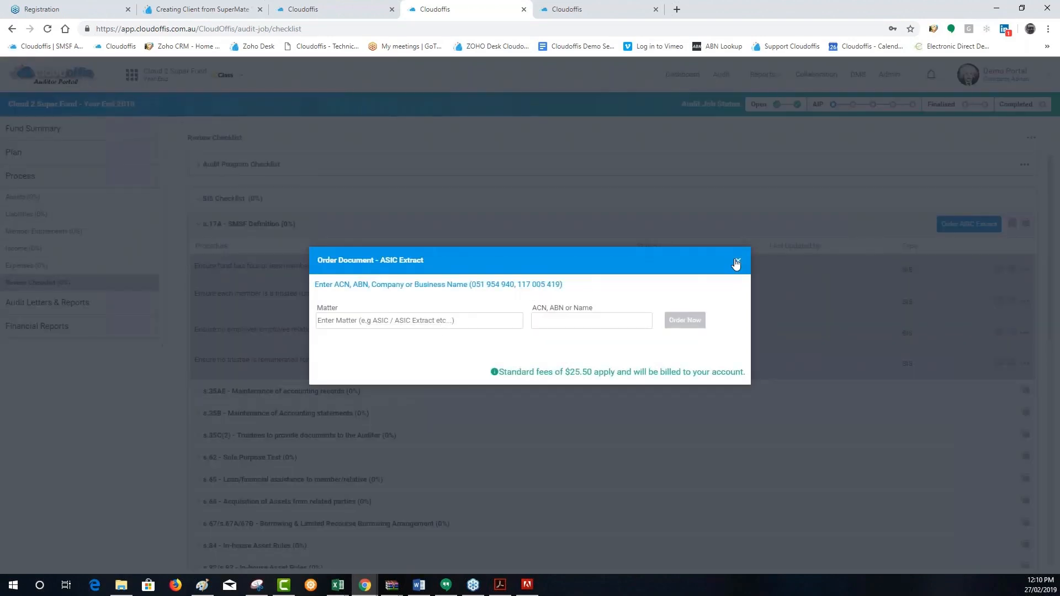
left_click(736, 263)
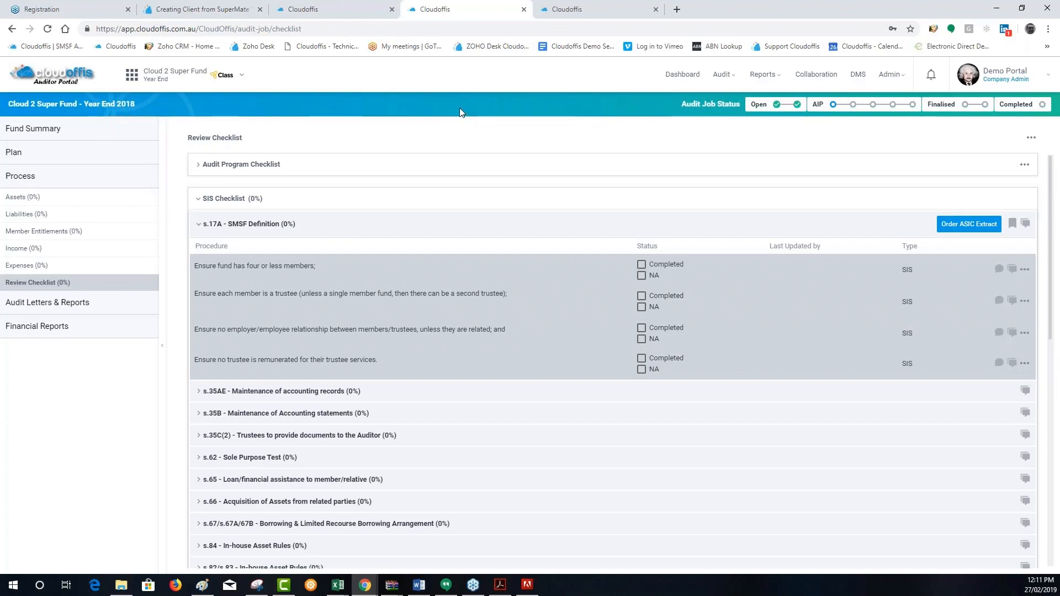
Return to the Analytical Procedure page for a brief review and close it
left_click(562, 14)
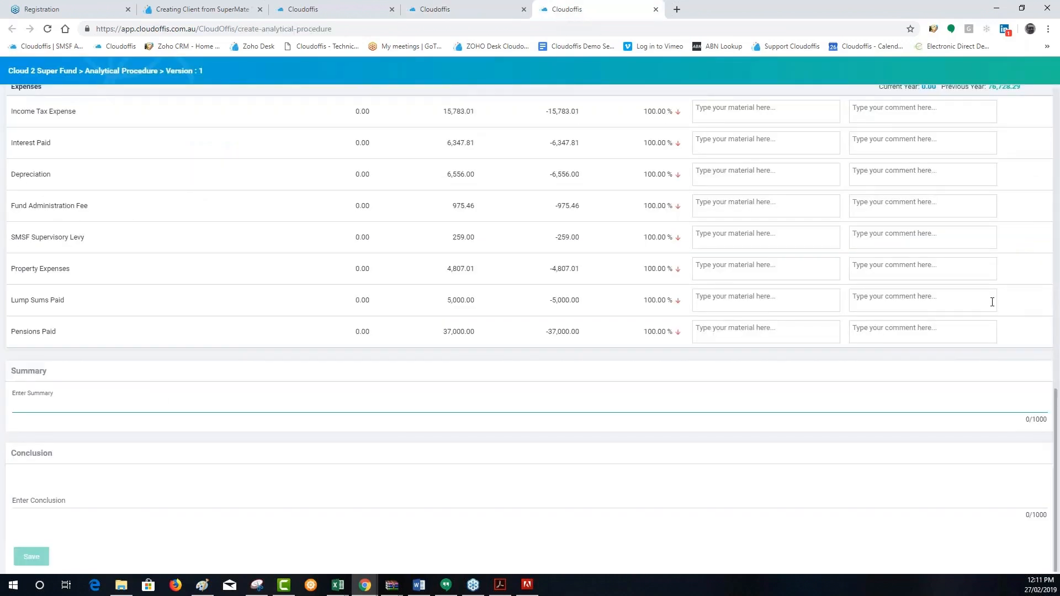
scroll(992, 302, "up", 15)
left_click(655, 9)
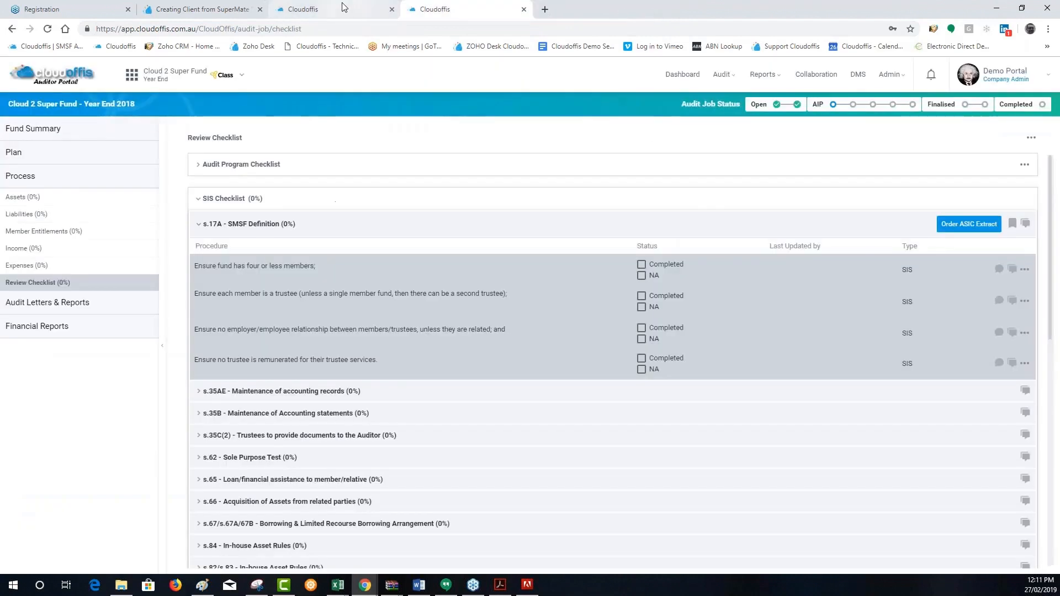
Place the Auditor Portal page before the Administrator Portal page and open the Dashboard in both
left_click_drag(339, 4, 619, 11)
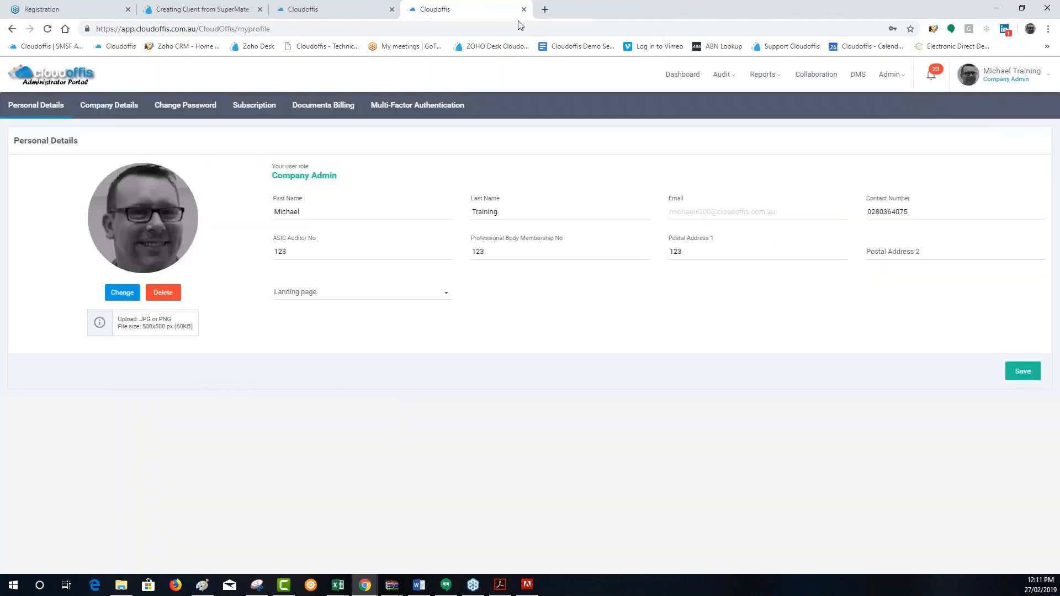
left_click(670, 78)
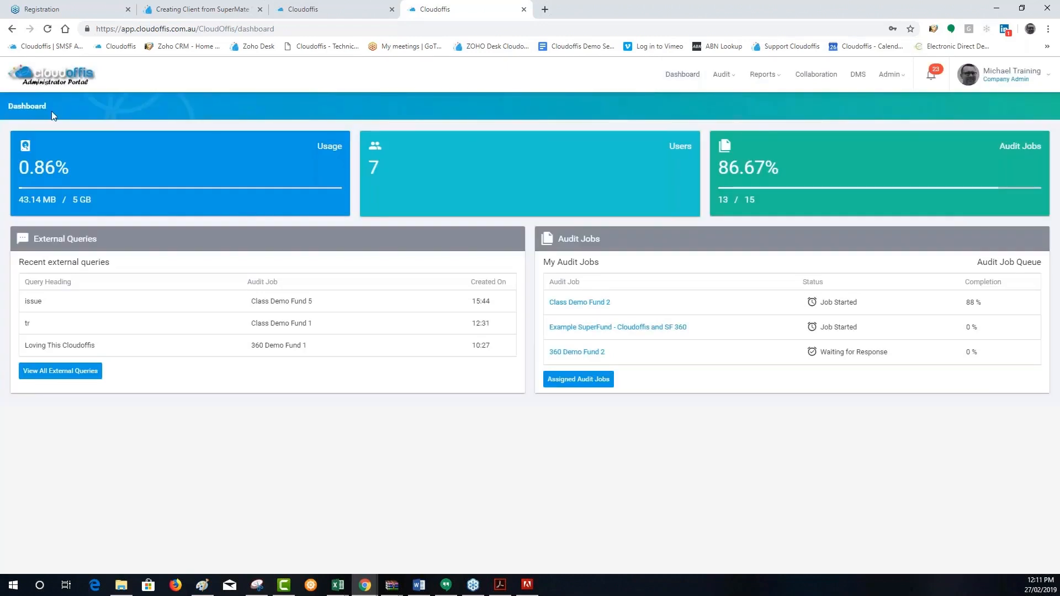
left_click(373, 8)
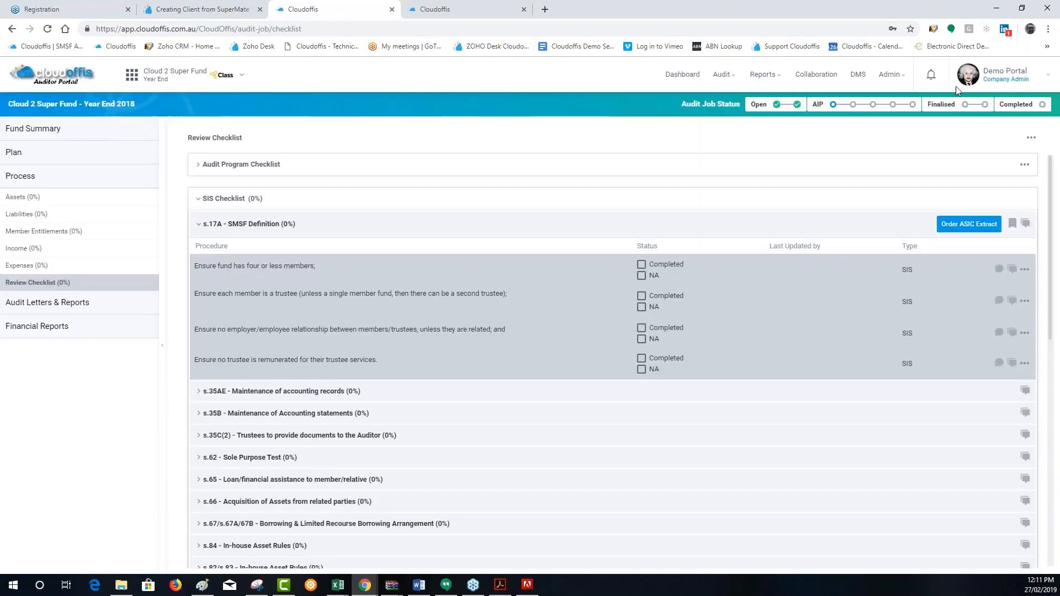
left_click(682, 76)
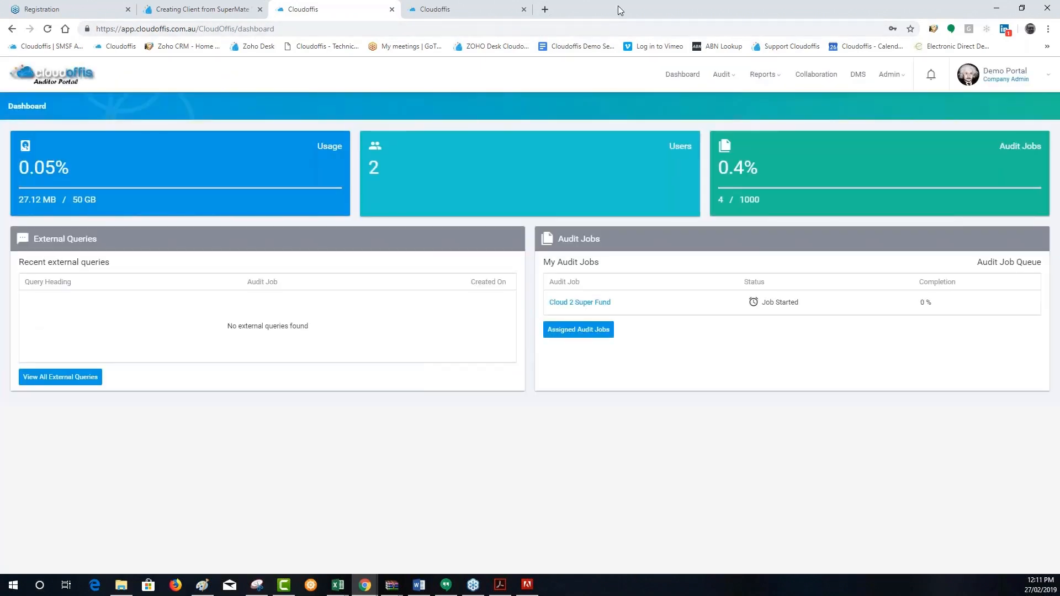
Start a new client import from SuperMate in the Administrator Portal's client list and authorize Cloudoffis to access the SuperMate account
left_click(428, 9)
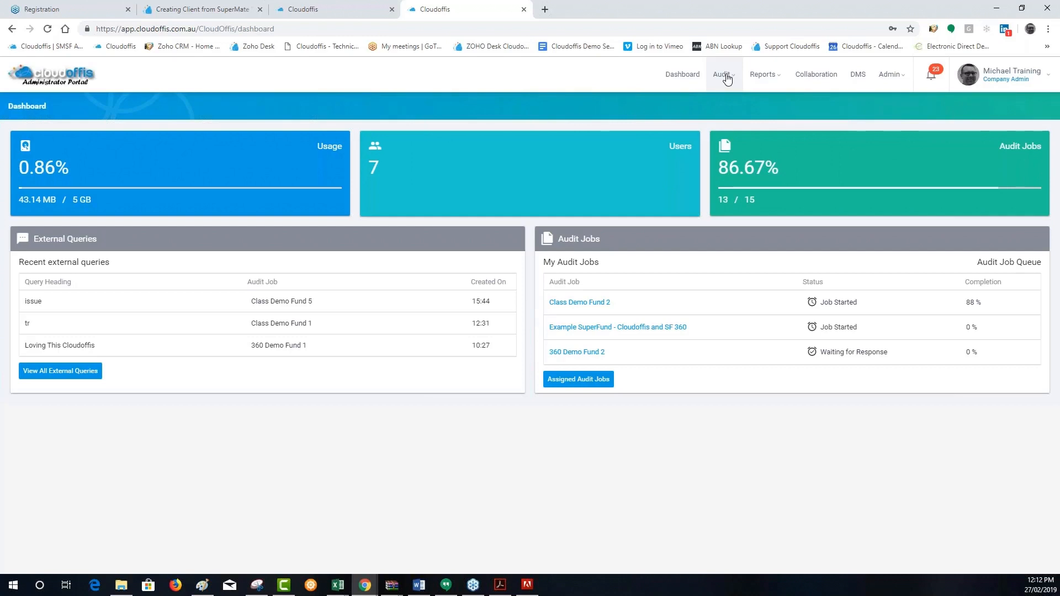
left_click(727, 77)
left_click(730, 105)
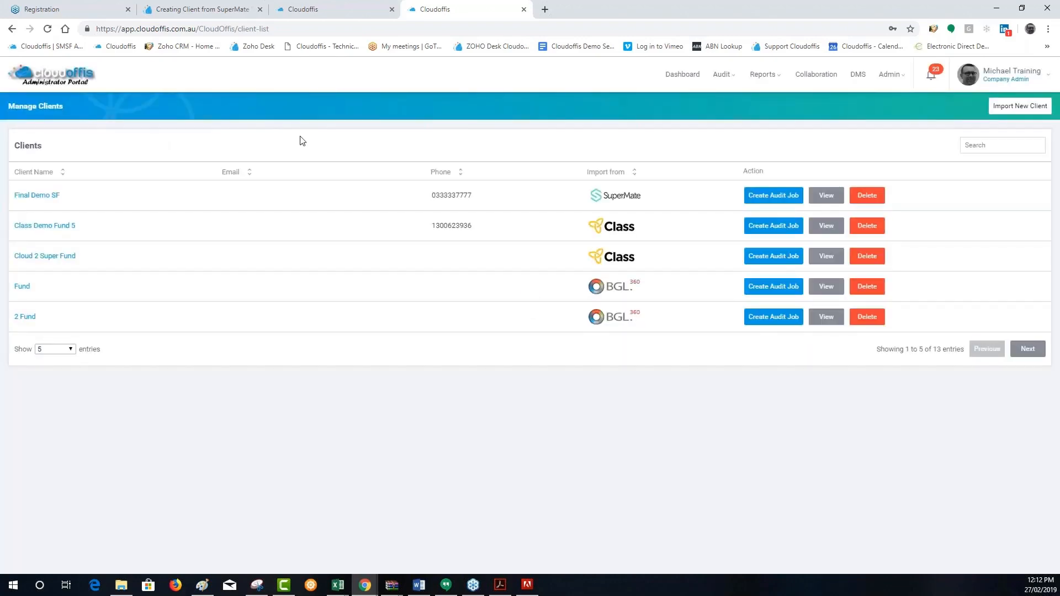
left_click(1009, 107)
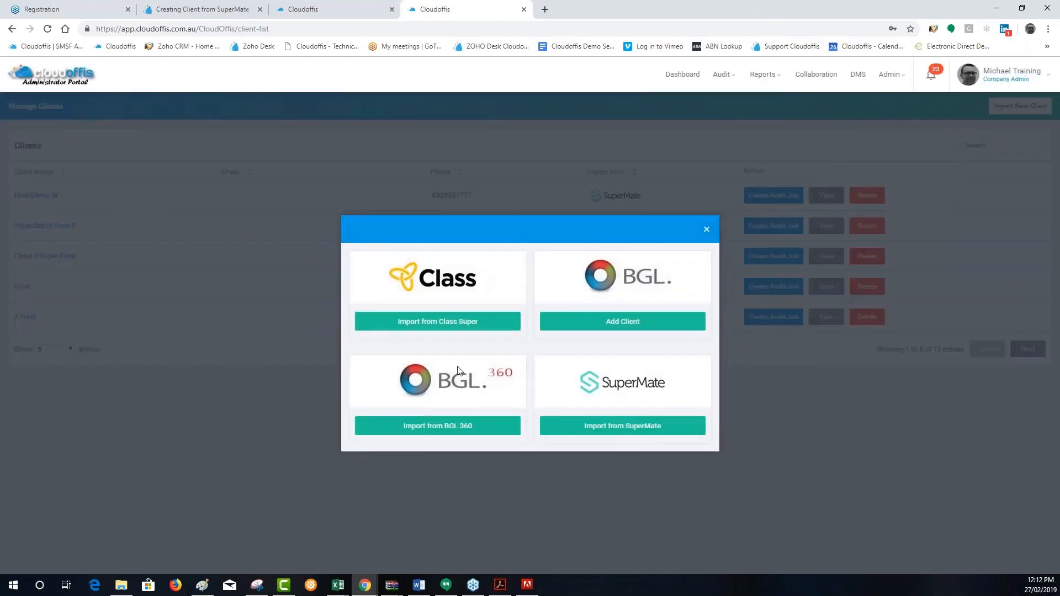
left_click(620, 433)
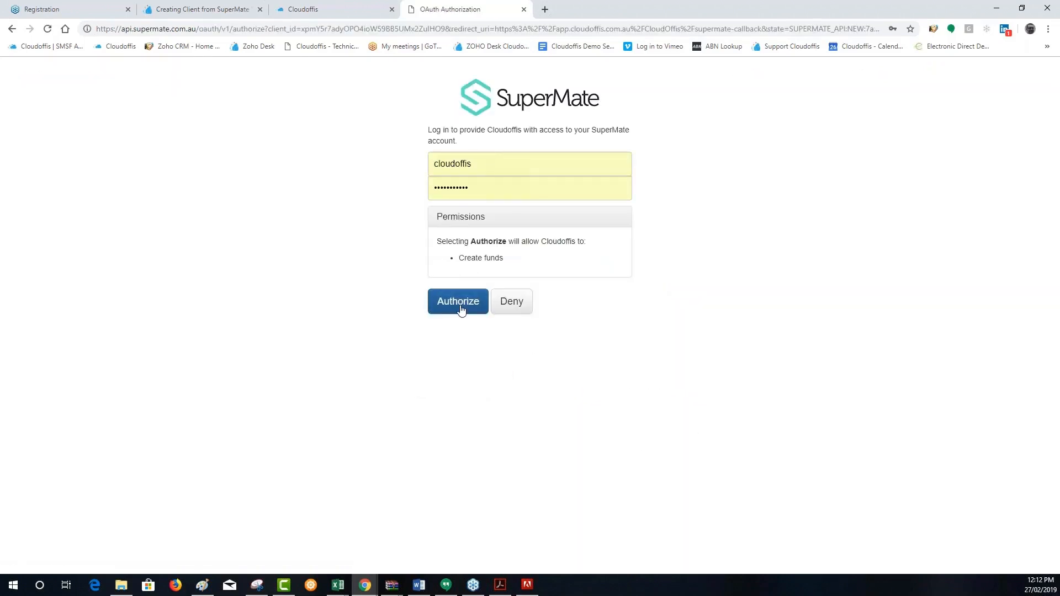
left_click(462, 303)
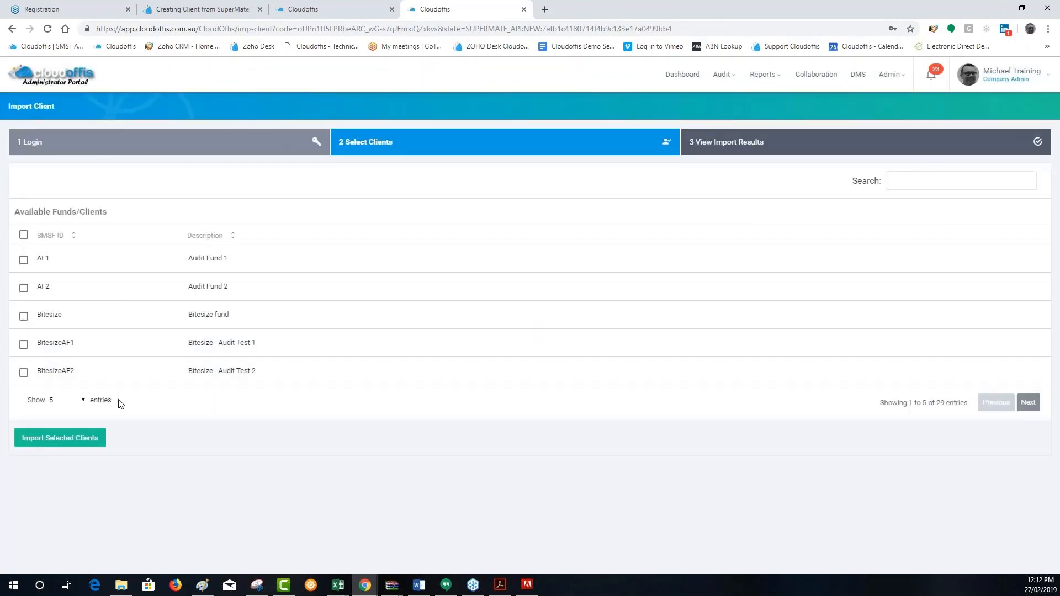
Search the available funds for "final", try to import Final Demo SF, and check its import status
left_click(938, 180)
type("final")
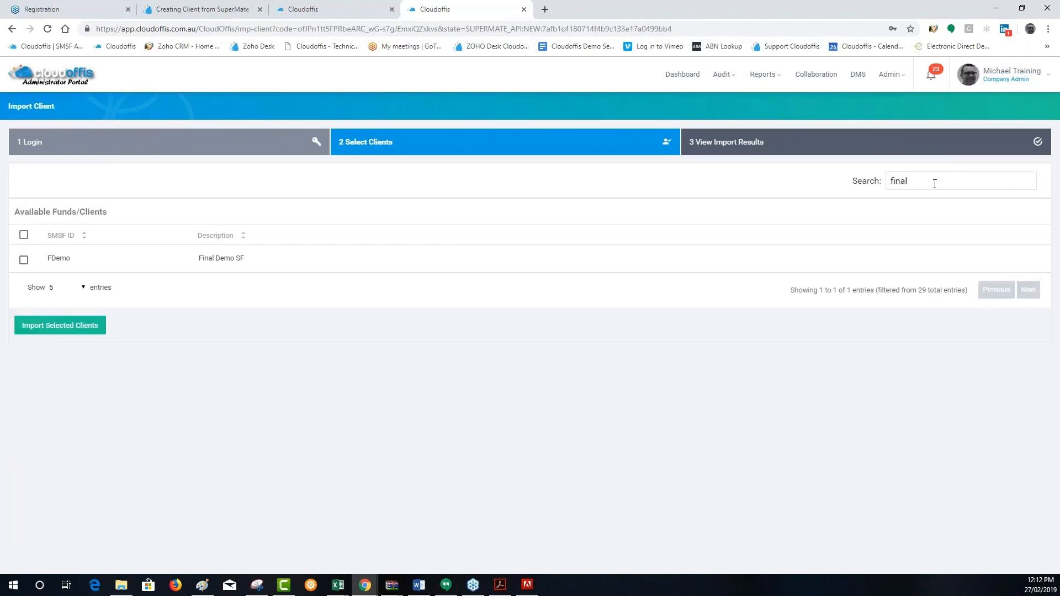
left_click(24, 259)
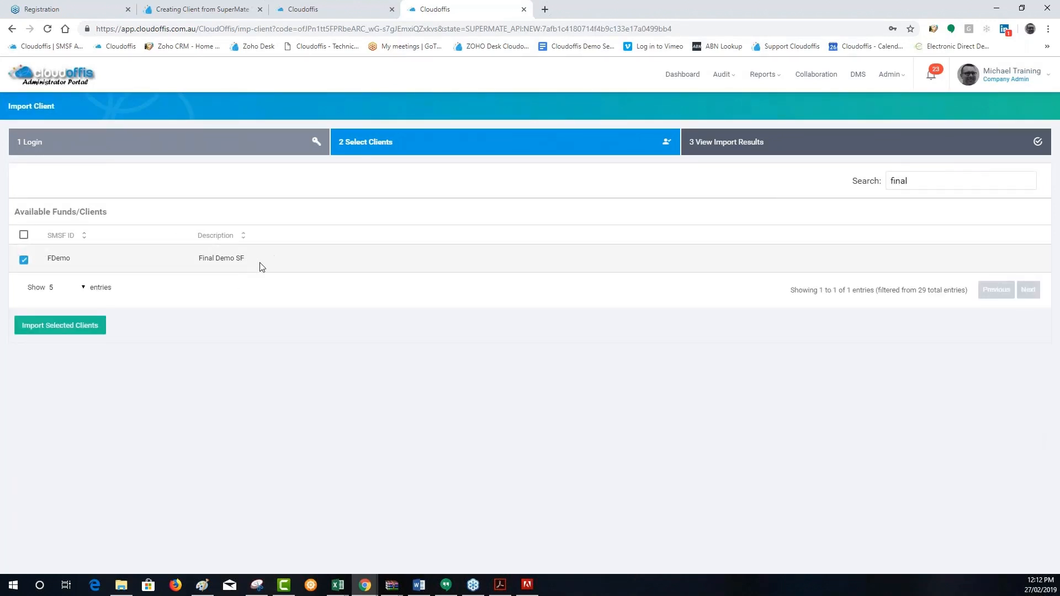
left_click(62, 334)
left_click_drag(637, 232, 583, 237)
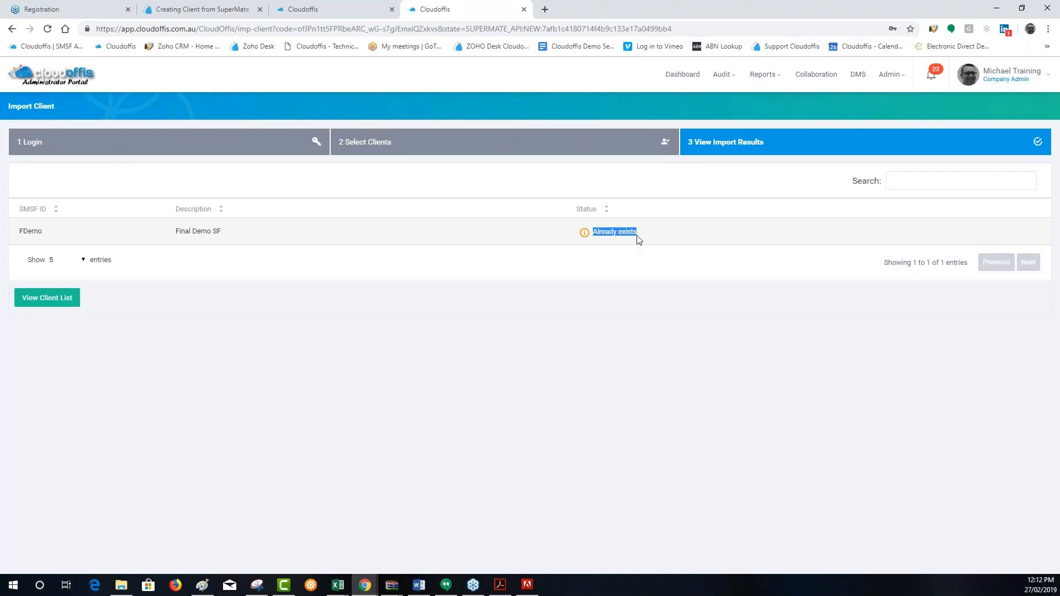
left_click(640, 237)
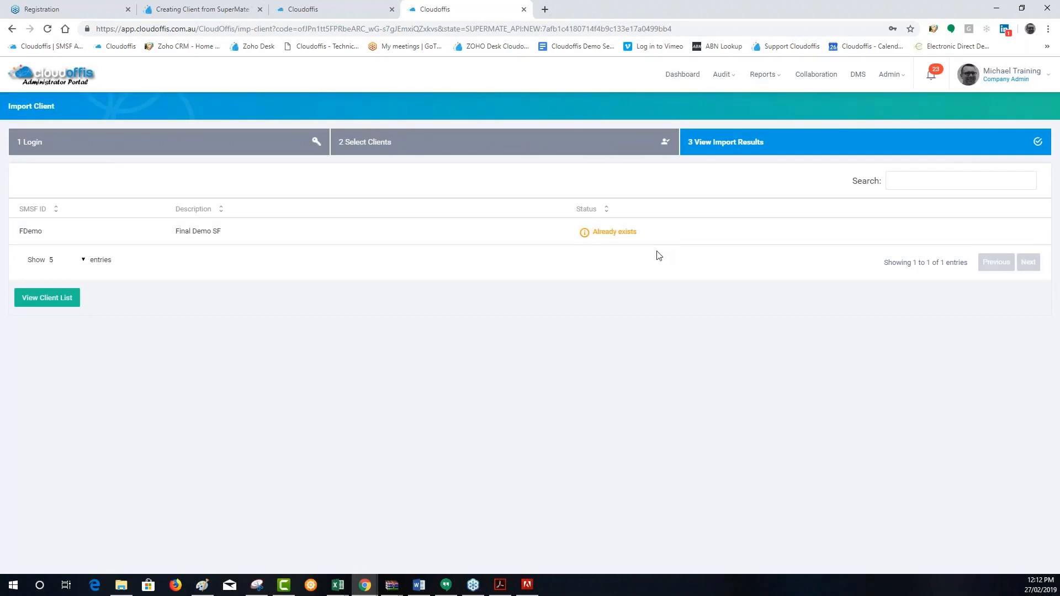
Open the client list and start a Year End audit job for Final Demo SF with financial year 2017 and SUPERMATE as accounting software
left_click(45, 298)
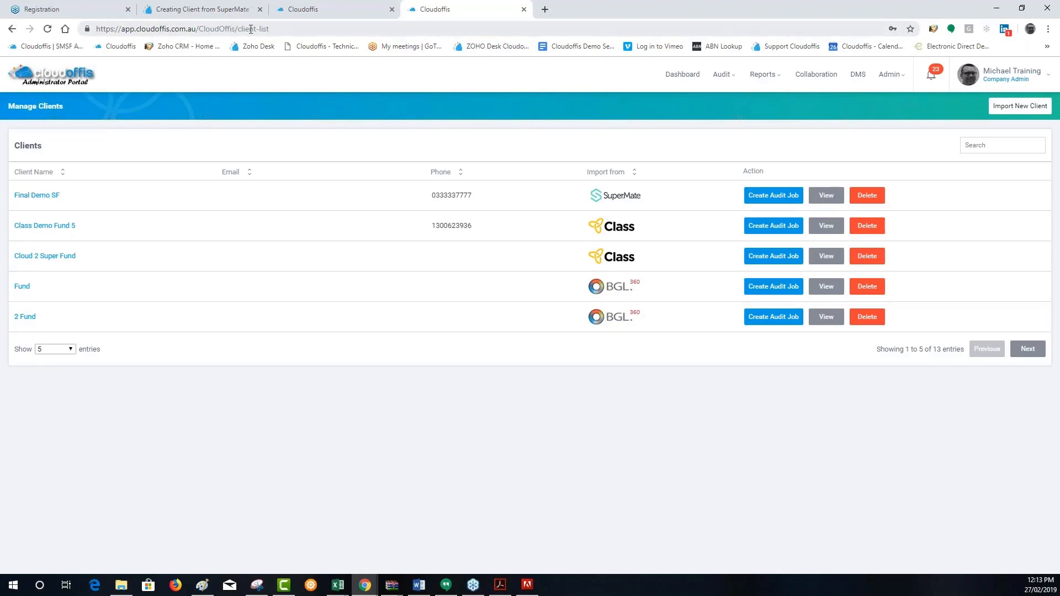
left_click(779, 196)
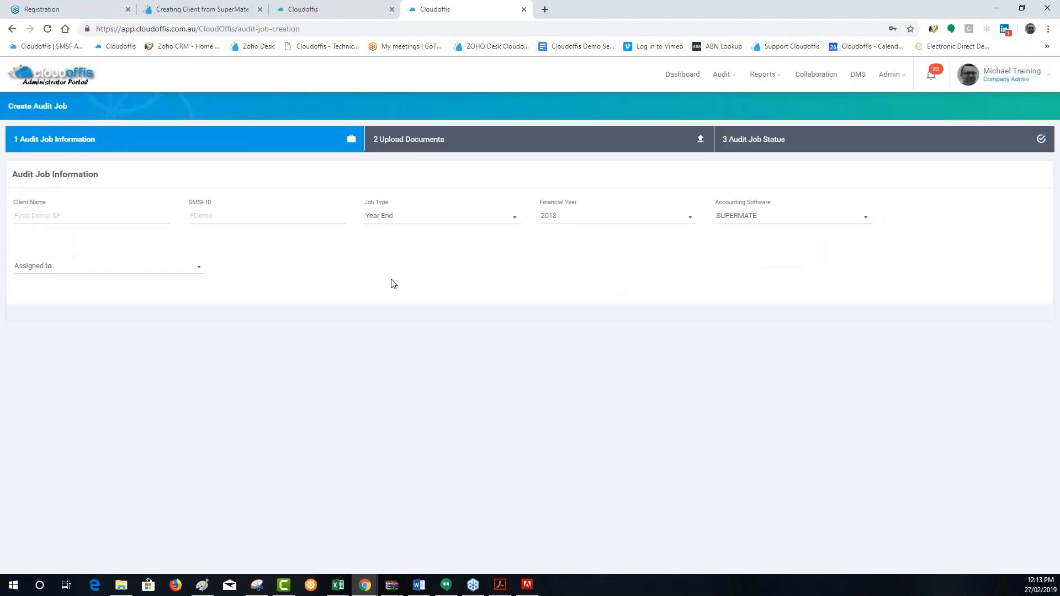
left_click(549, 224)
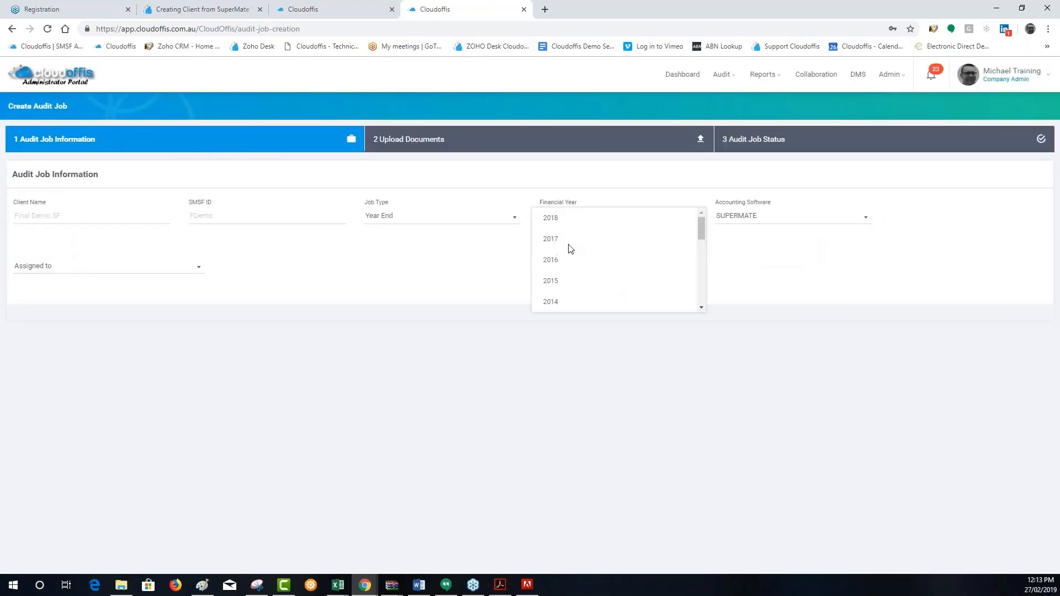
left_click(568, 245)
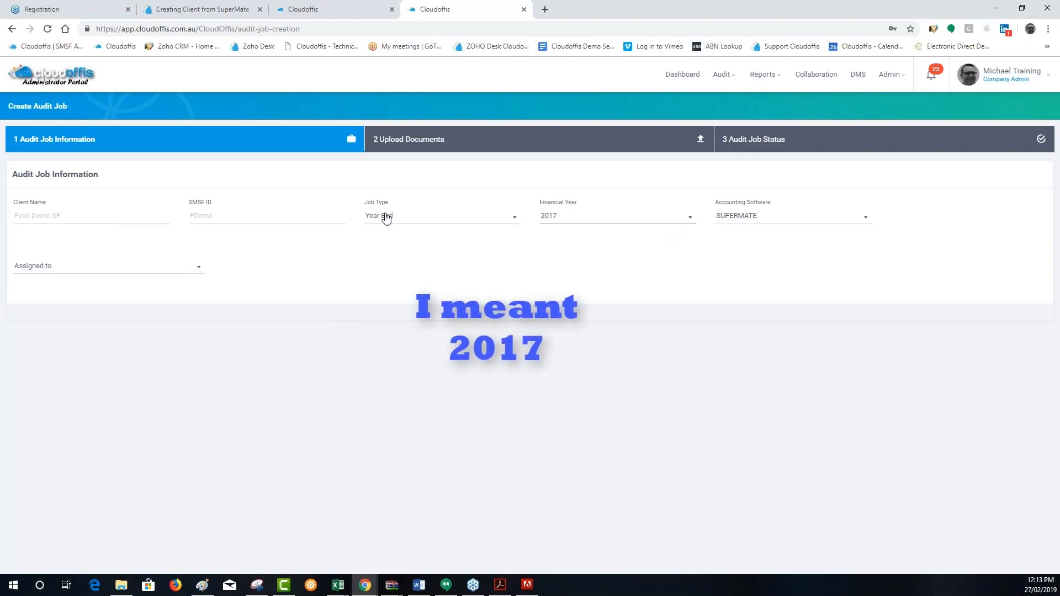
left_click(759, 215)
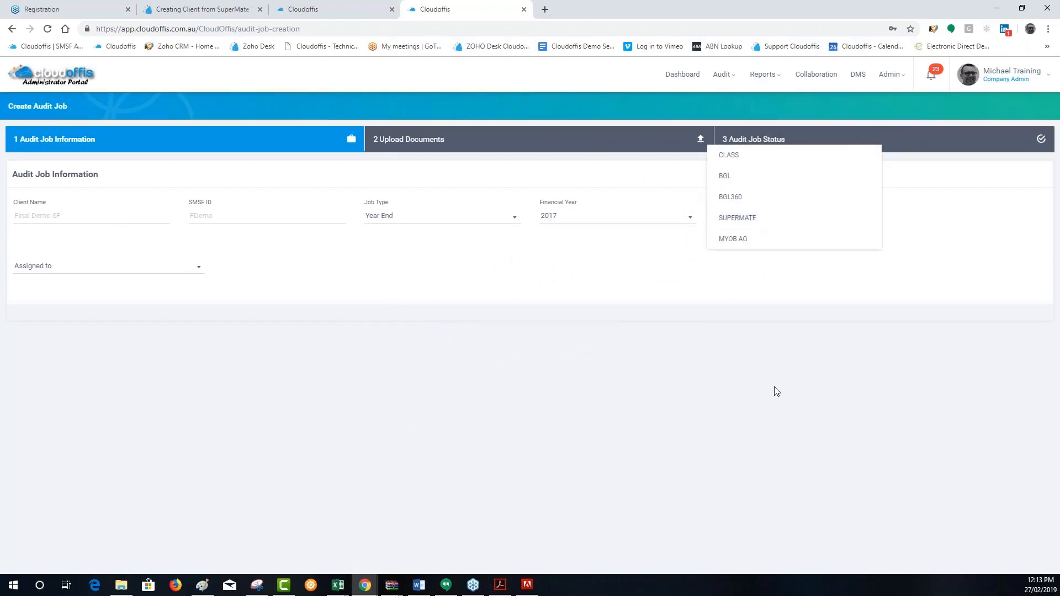
left_click(762, 379)
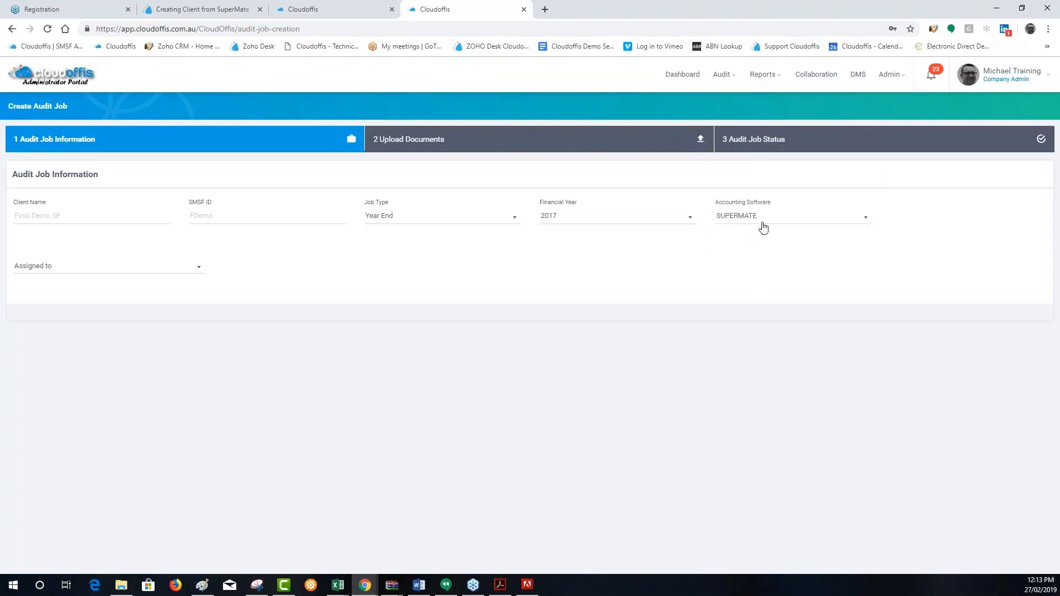
Assign the audit job to the external auditor ACCESS TESTING PTY LTD, choose the company admin as fund administrator, and create the job
left_click(110, 268)
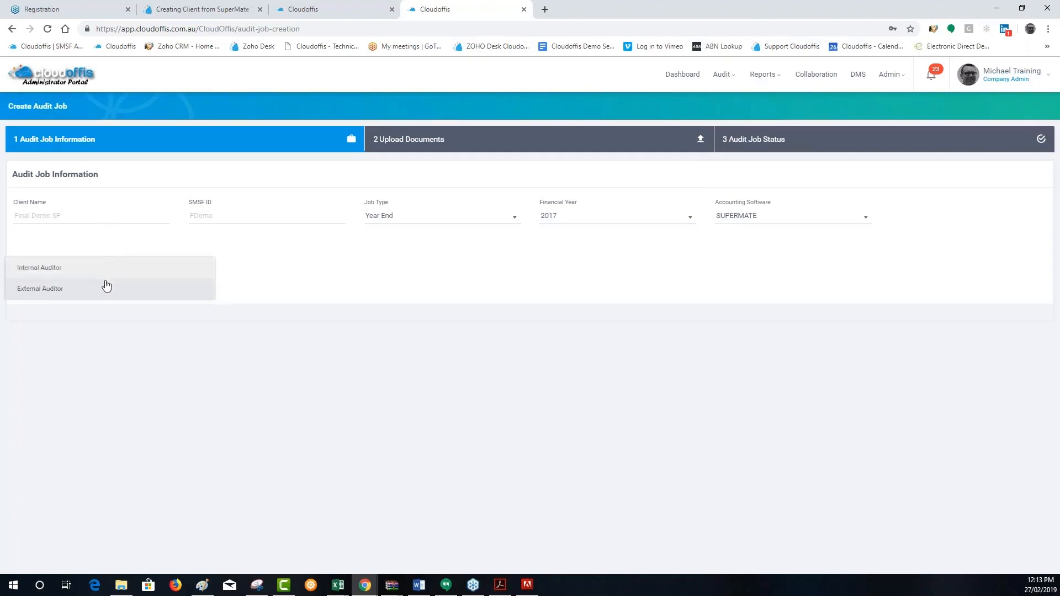
left_click(103, 287)
left_click(293, 263)
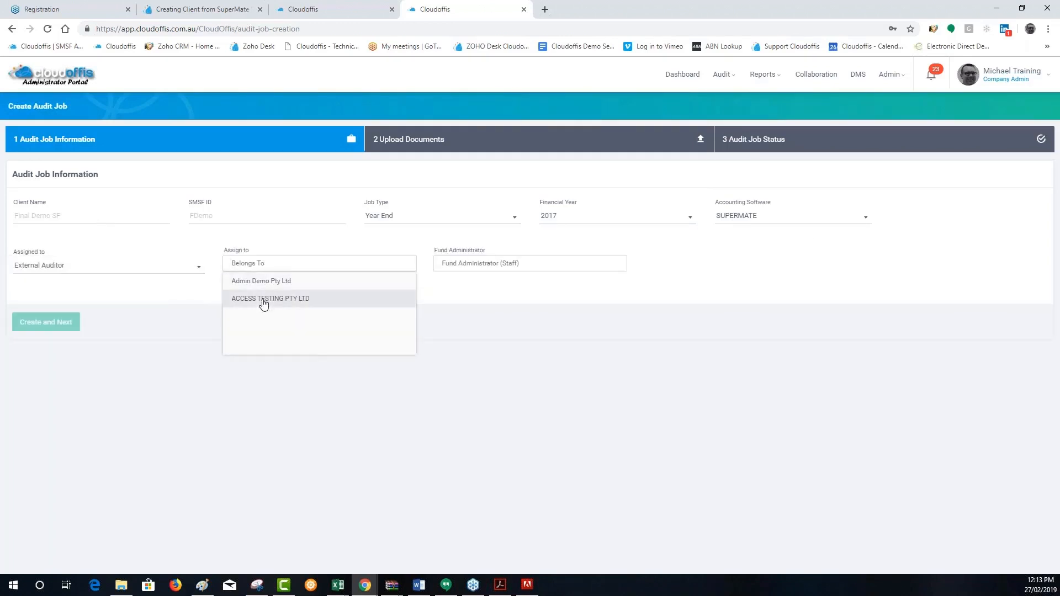
left_click(264, 299)
left_click(556, 265)
left_click(473, 281)
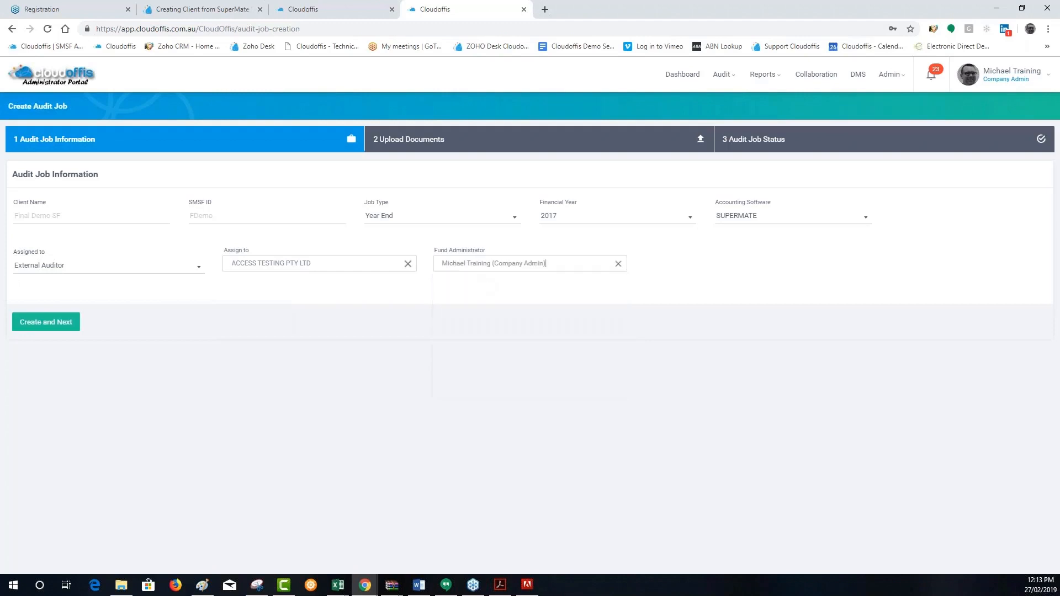
left_click(47, 325)
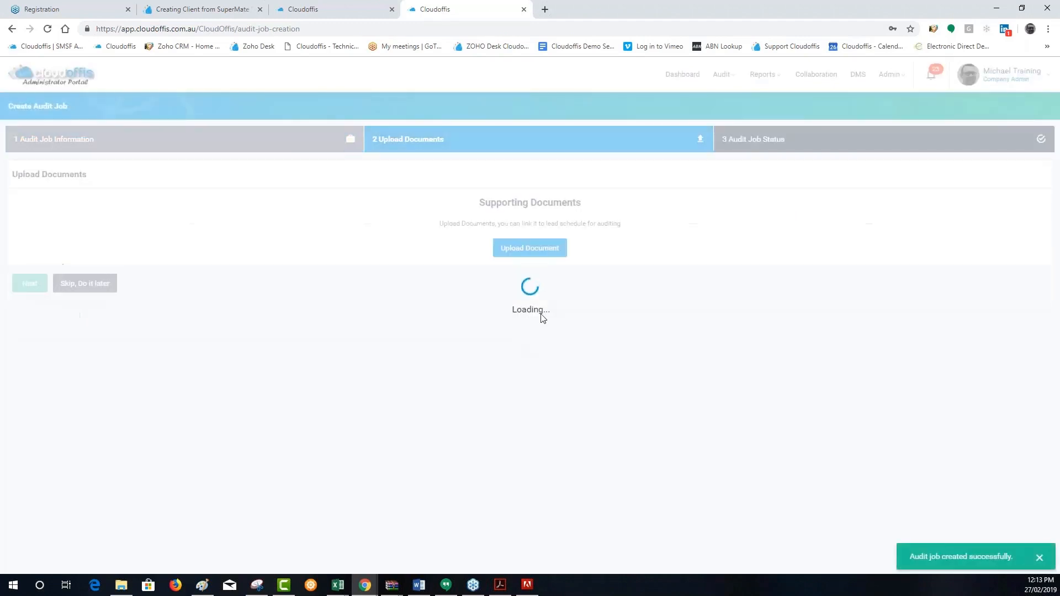
Upload the Combined and Sample-SMSF-Trust-Deed files as supporting documents, process OCR on the trust deed, and proceed to the audit job status
left_click(522, 249)
left_click(809, 118)
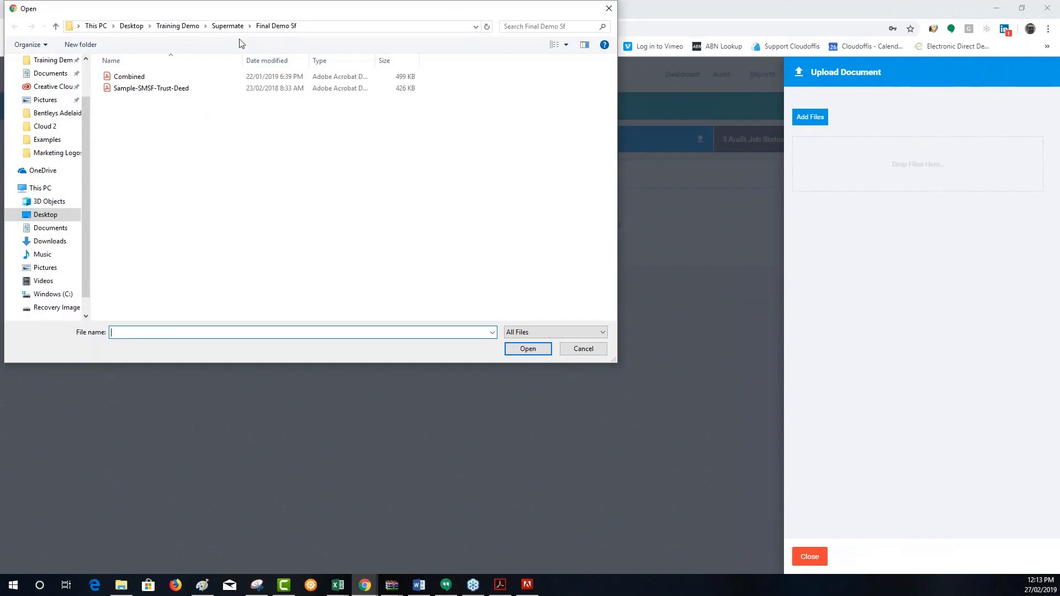
left_click_drag(271, 128, 143, 89)
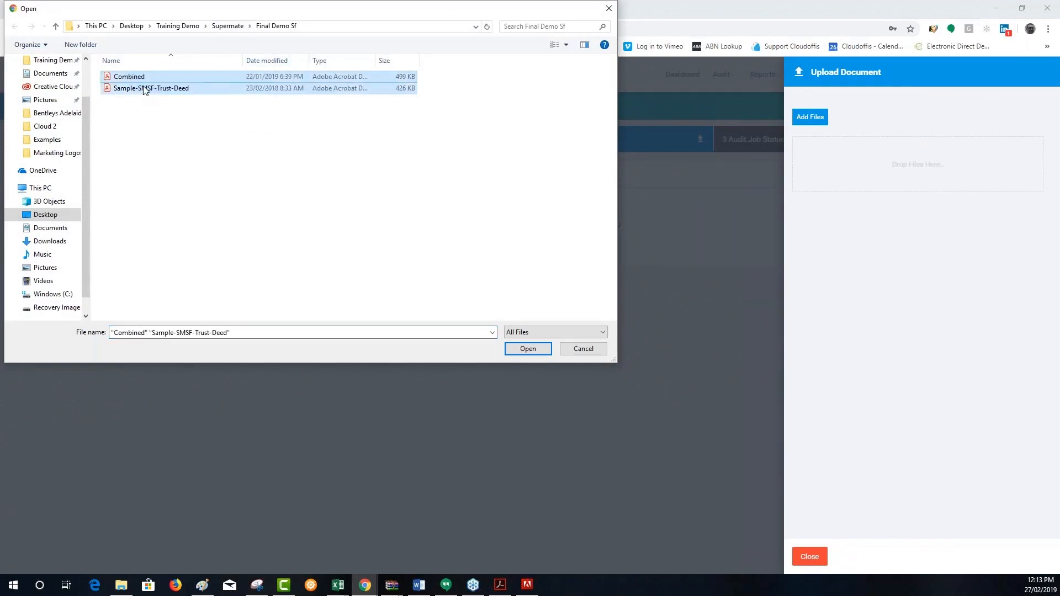
left_click(525, 348)
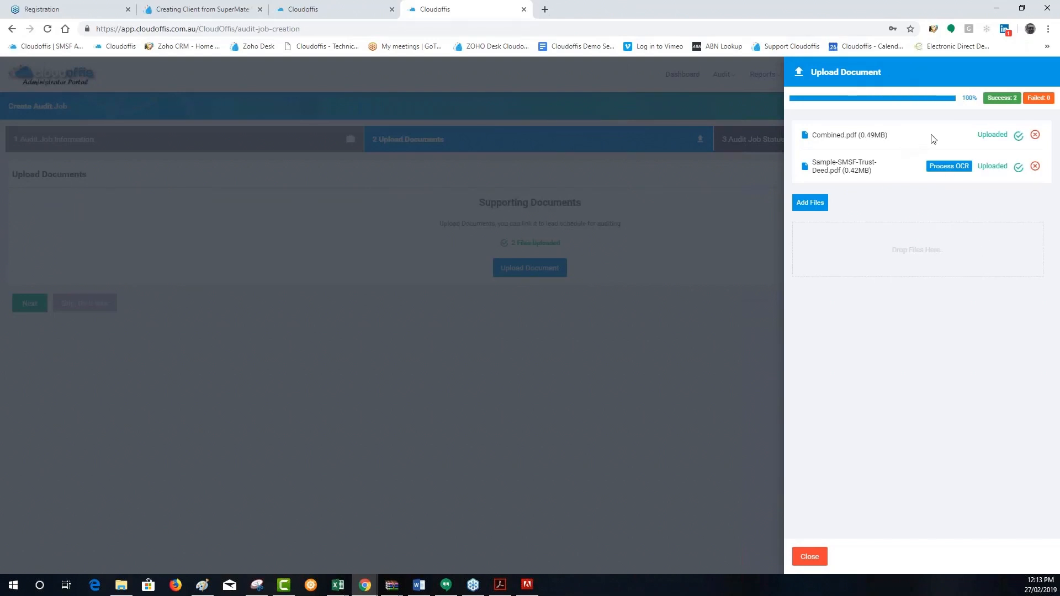
left_click(949, 167)
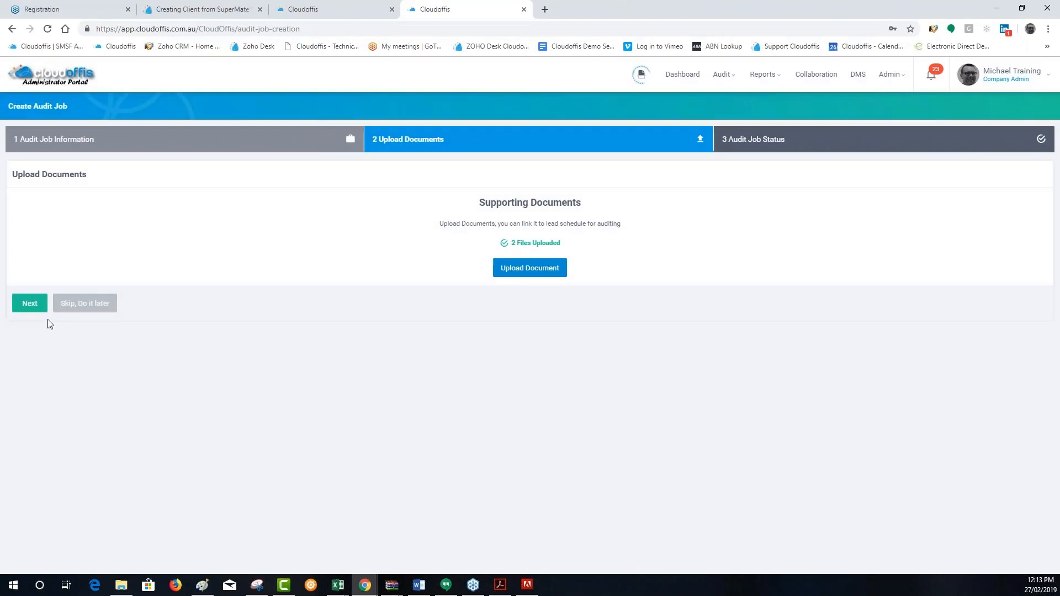
left_click(29, 304)
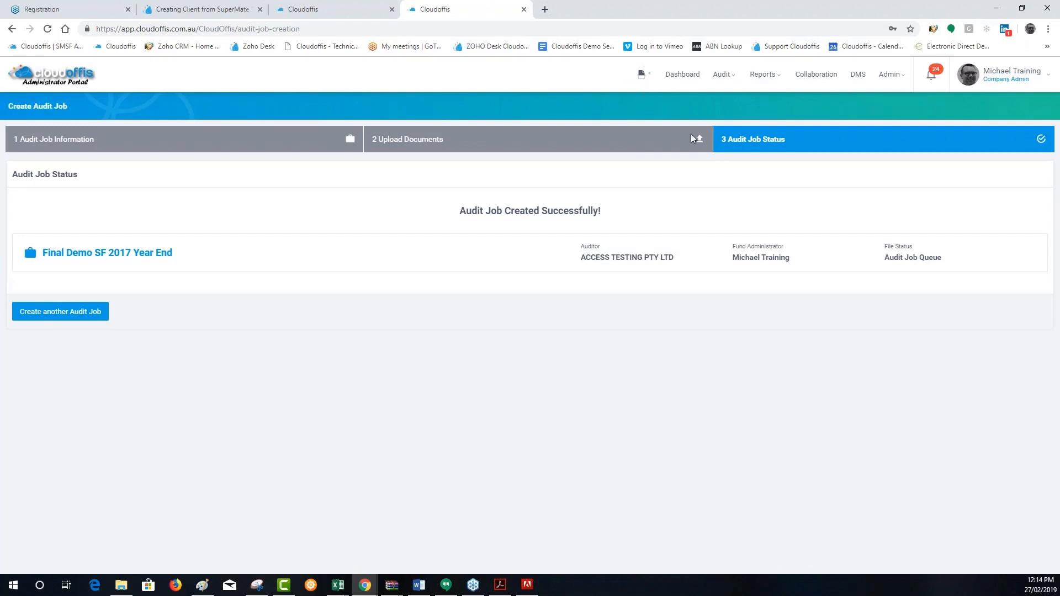
In the Auditor Portal's audit job queue, assign the company admin as Auditor, Audit Preparer and Manager of Final Demo SF and save
left_click(307, 10)
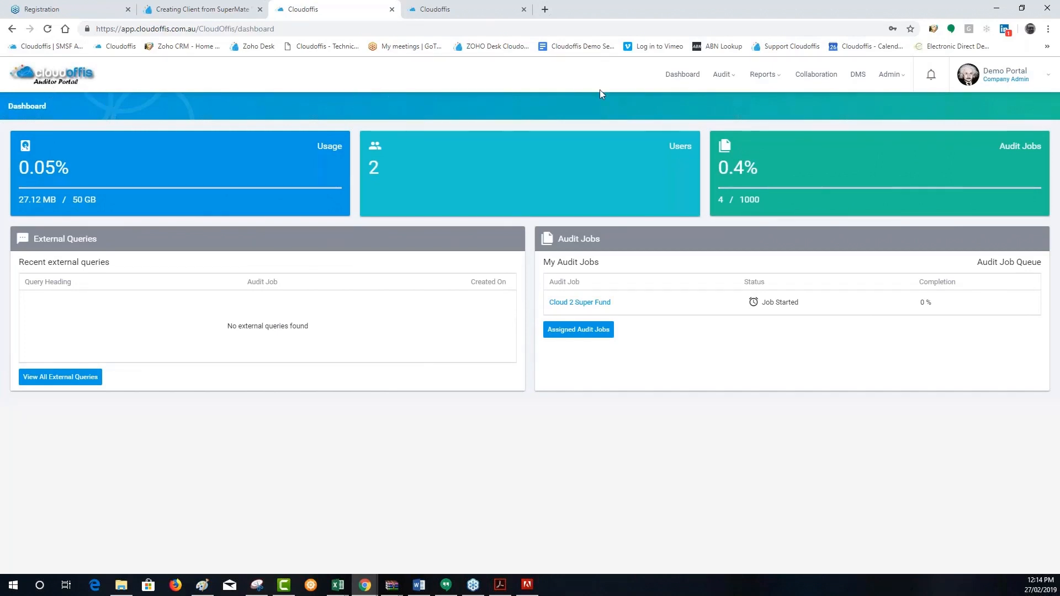
mouse_move(722, 79)
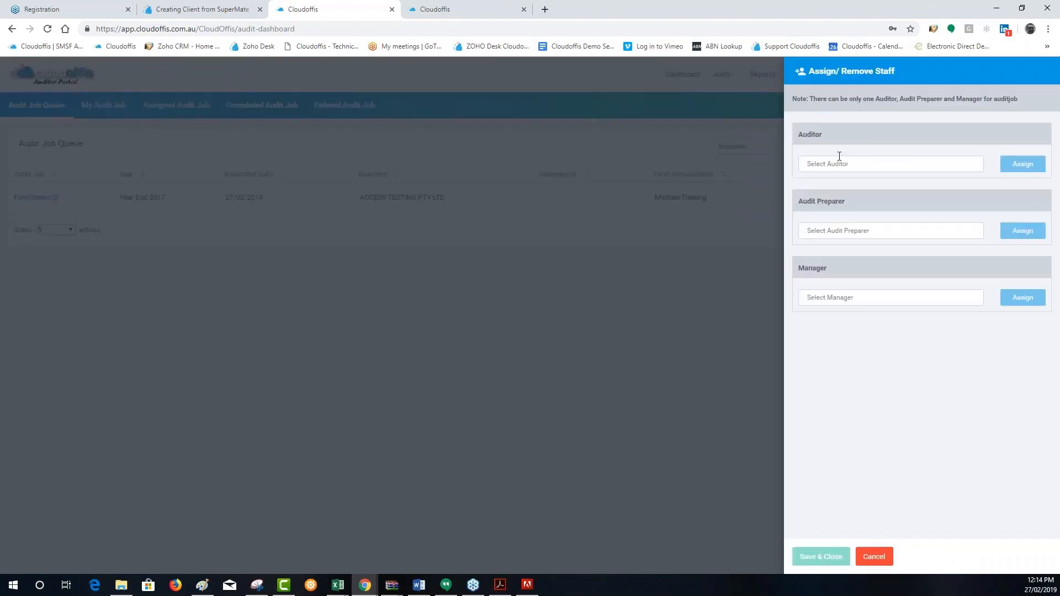
left_click(839, 165)
left_click(841, 181)
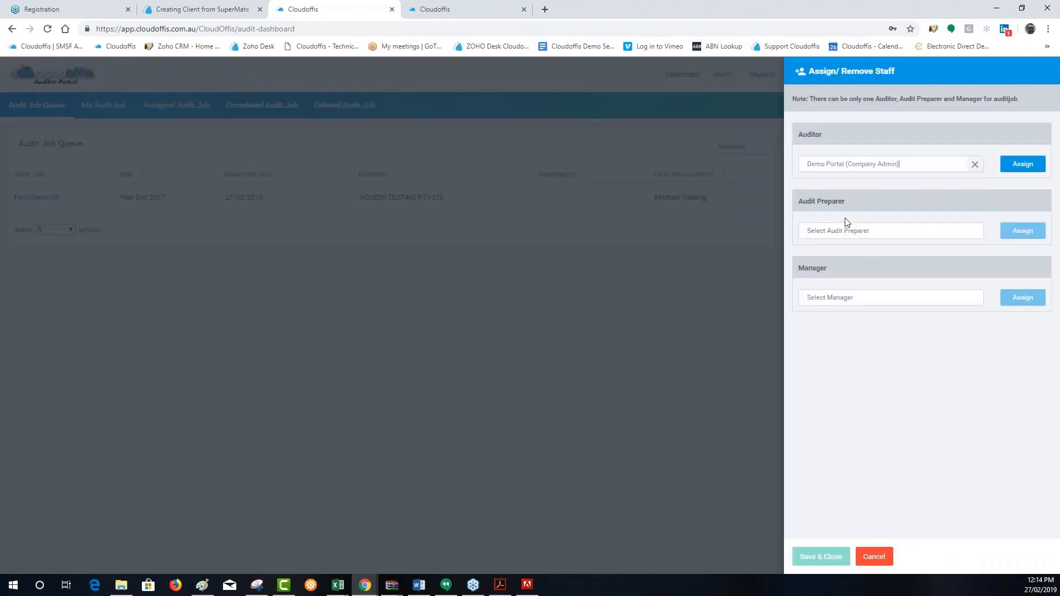
left_click(846, 231)
left_click(864, 246)
left_click(862, 298)
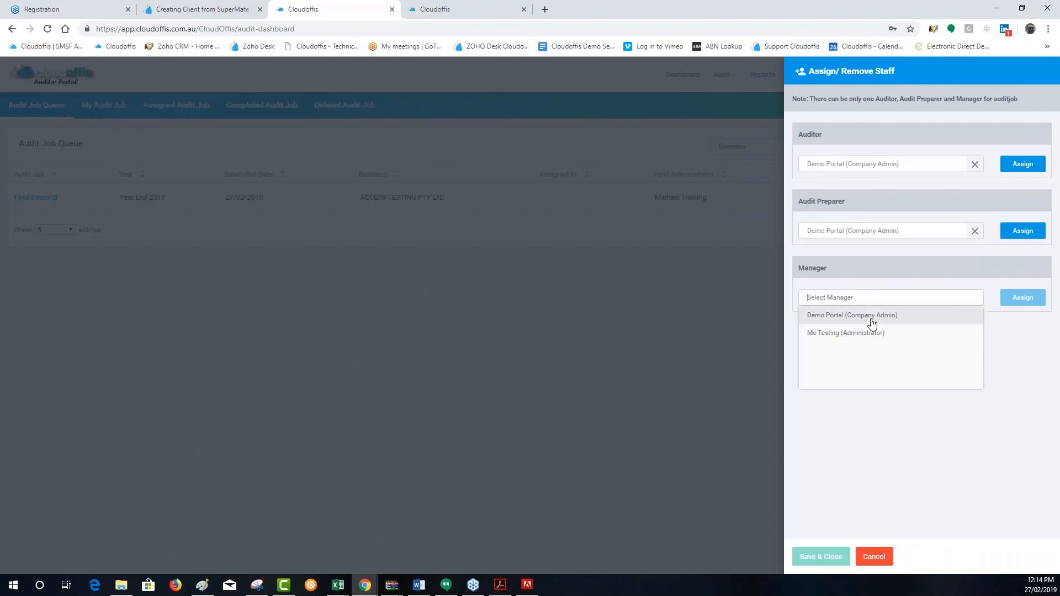
left_click(871, 317)
left_click(1019, 298)
left_click(1023, 231)
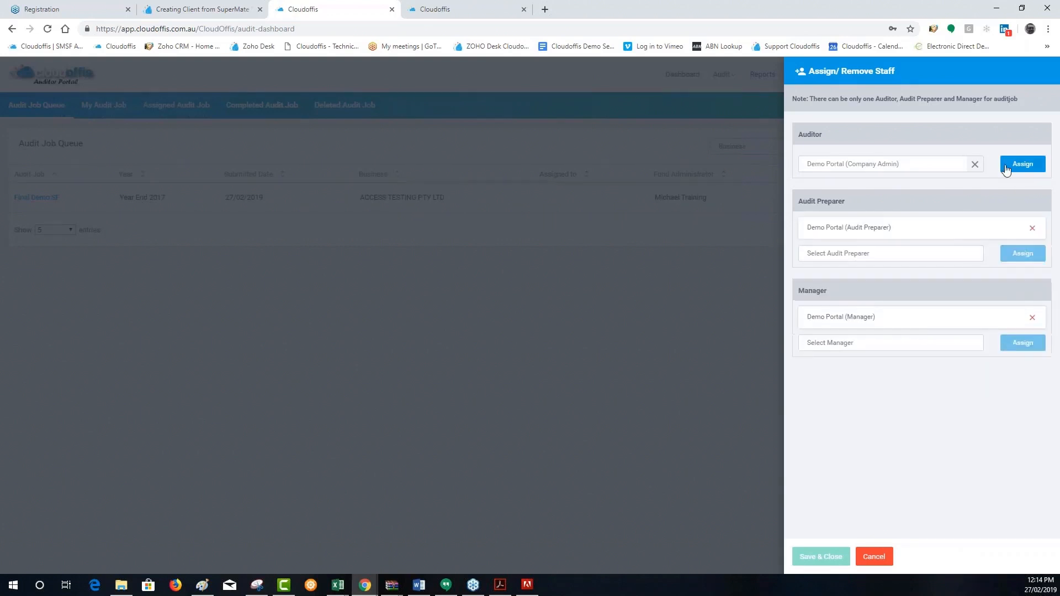
left_click(1023, 164)
left_click(807, 558)
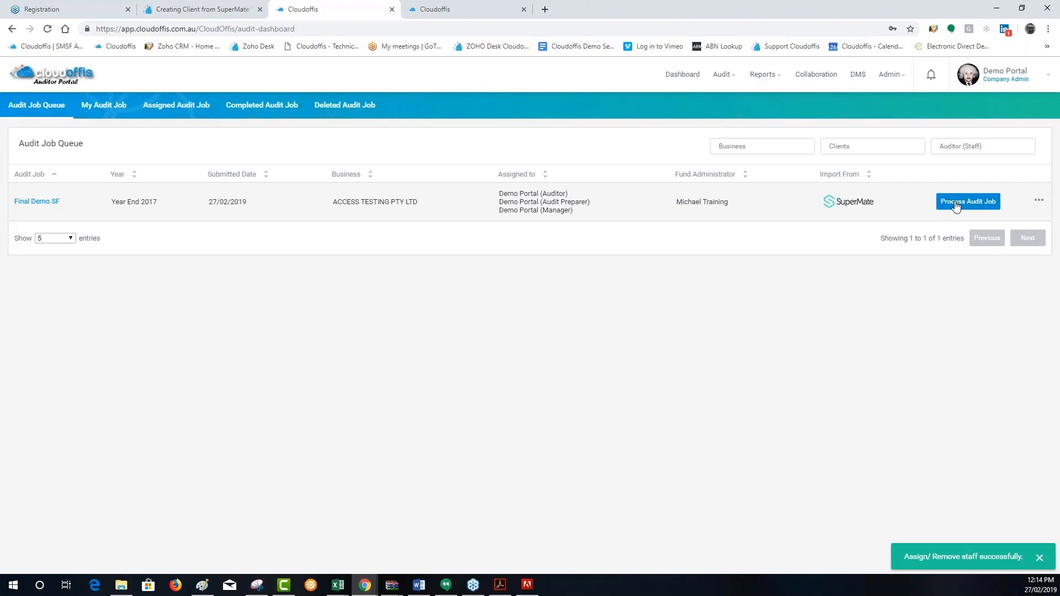
Process the Final Demo SF audit job by importing its data from SuperMate, and open its Cash (Bank and Term Deposit) checklist
left_click(955, 204)
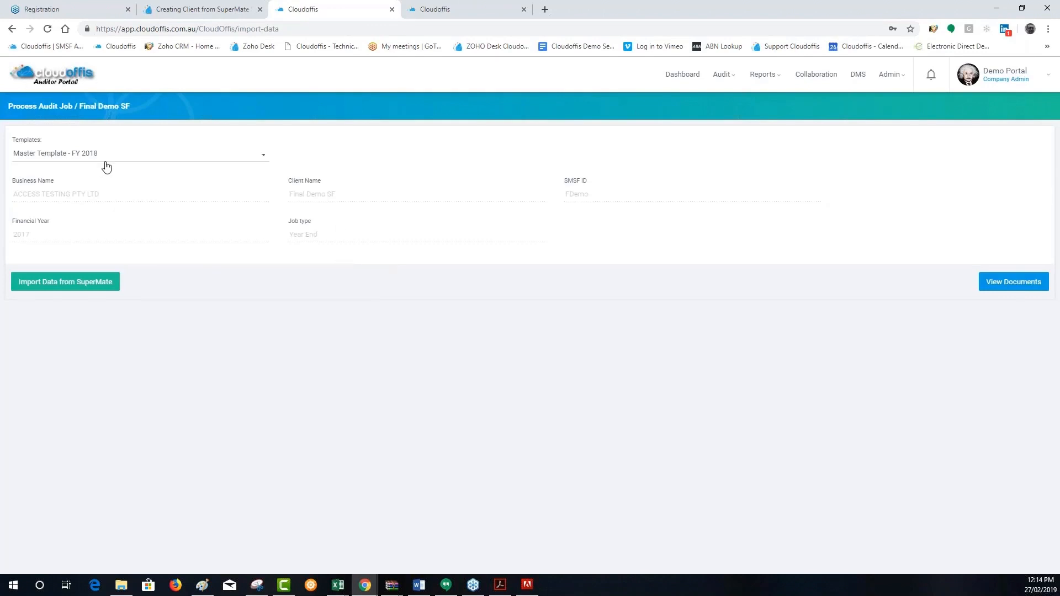
left_click(68, 282)
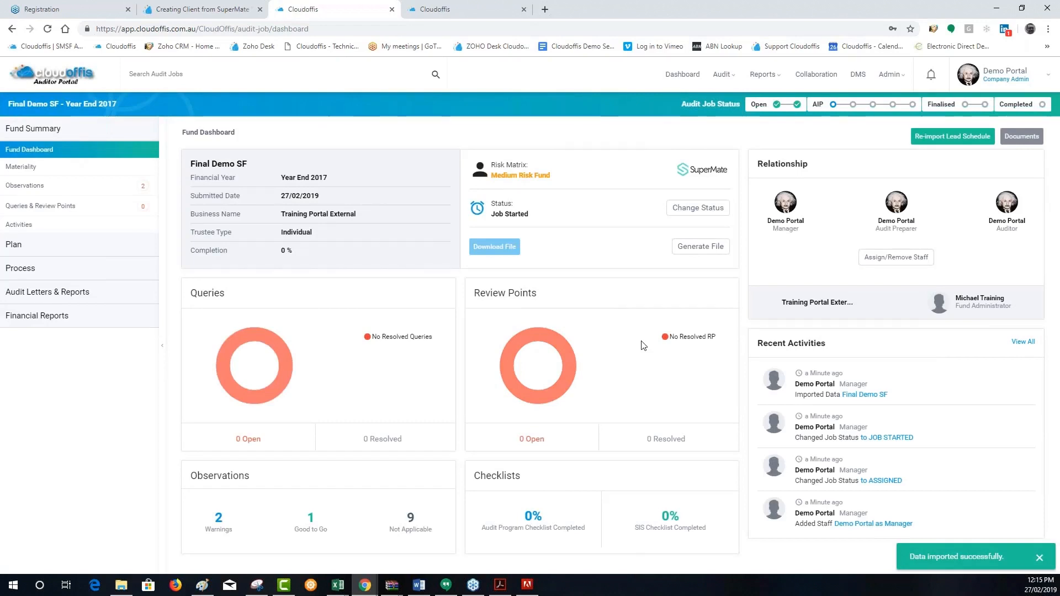
left_click(41, 269)
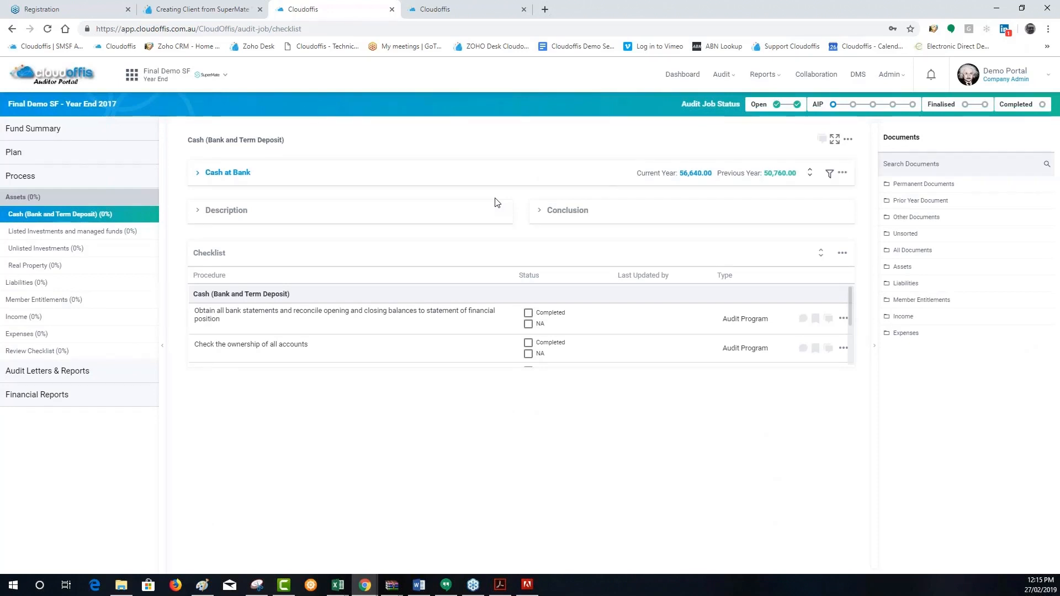
left_click(442, 9)
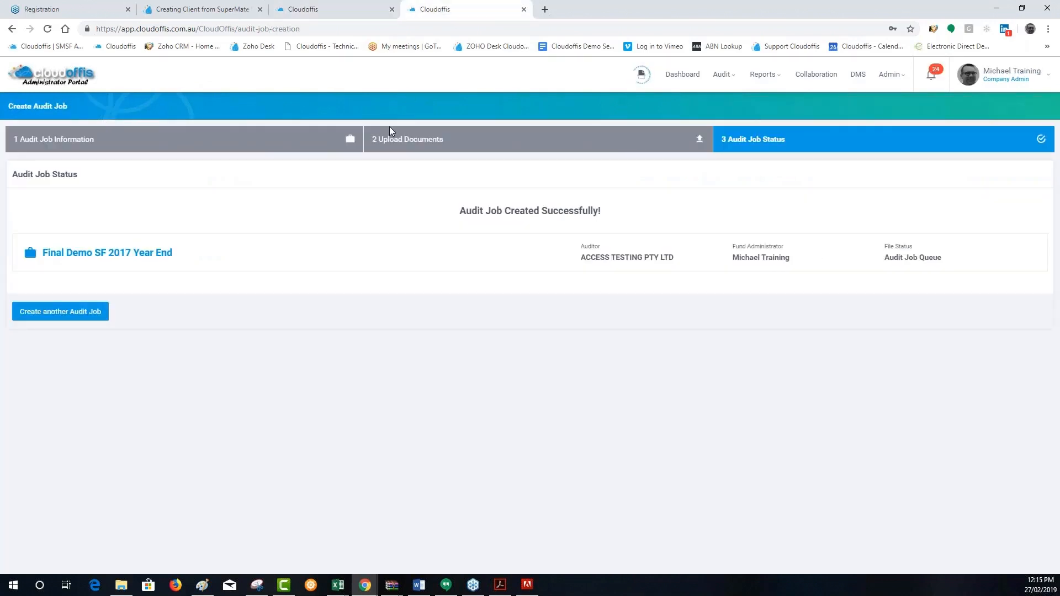
left_click(338, 10)
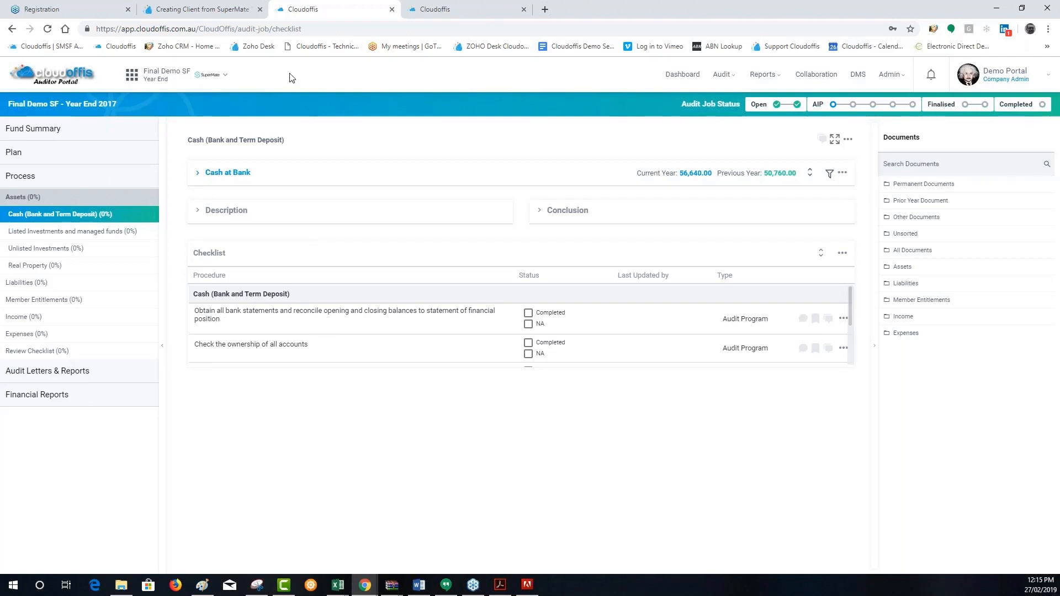
Examine the Real Property title search order form for NSW, VIC and QLD, and close it without ordering
left_click(31, 267)
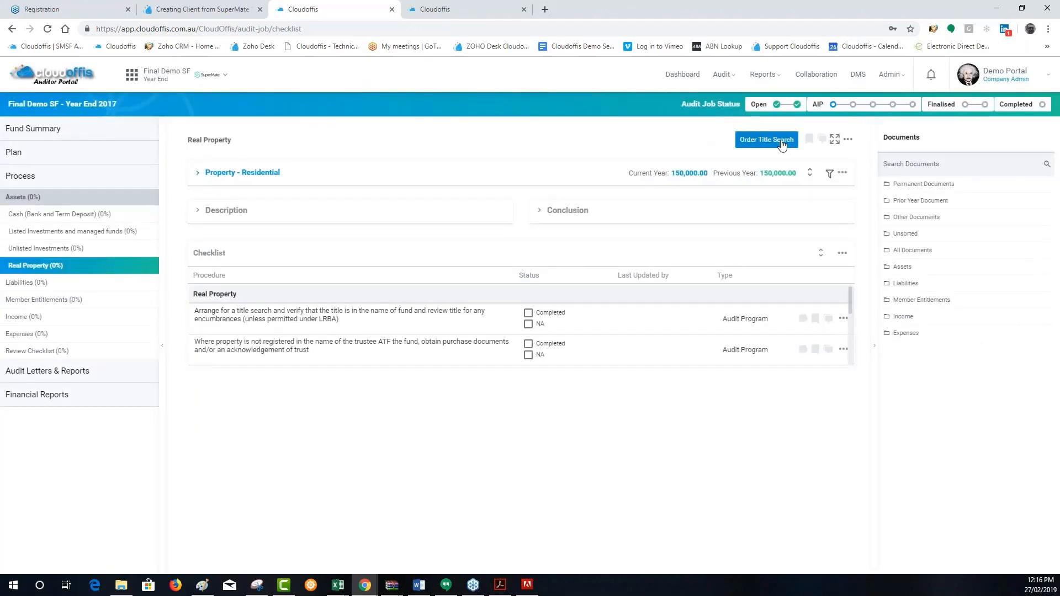
left_click(781, 141)
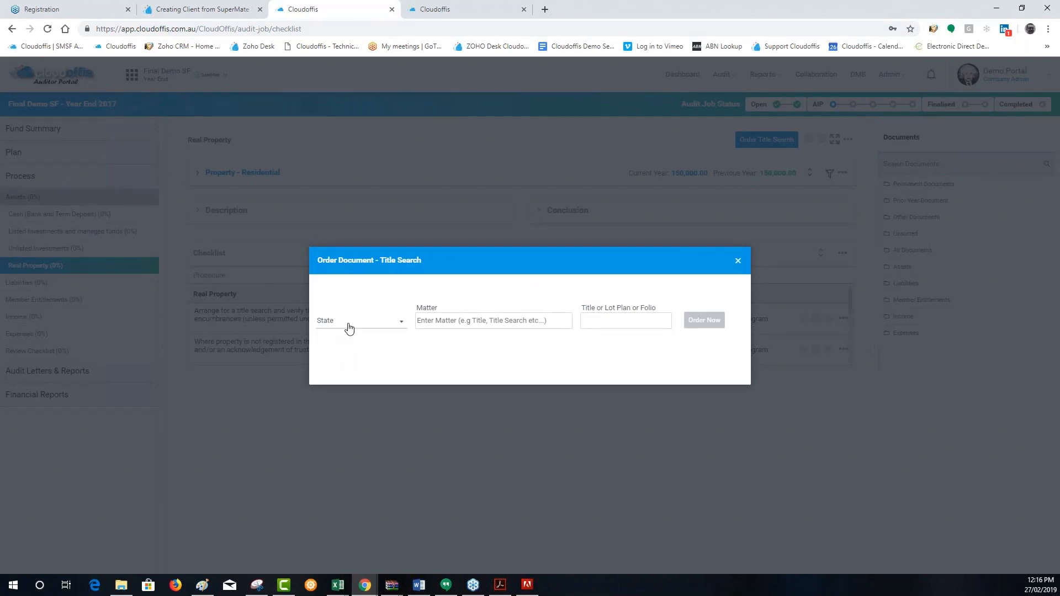
left_click(346, 328)
left_click(332, 322)
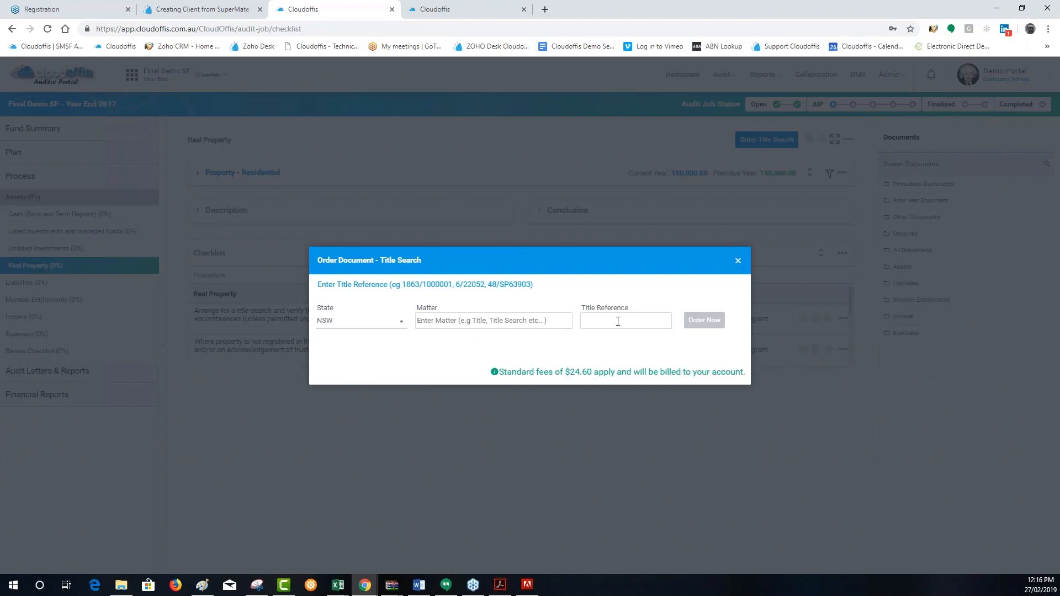
left_click(386, 324)
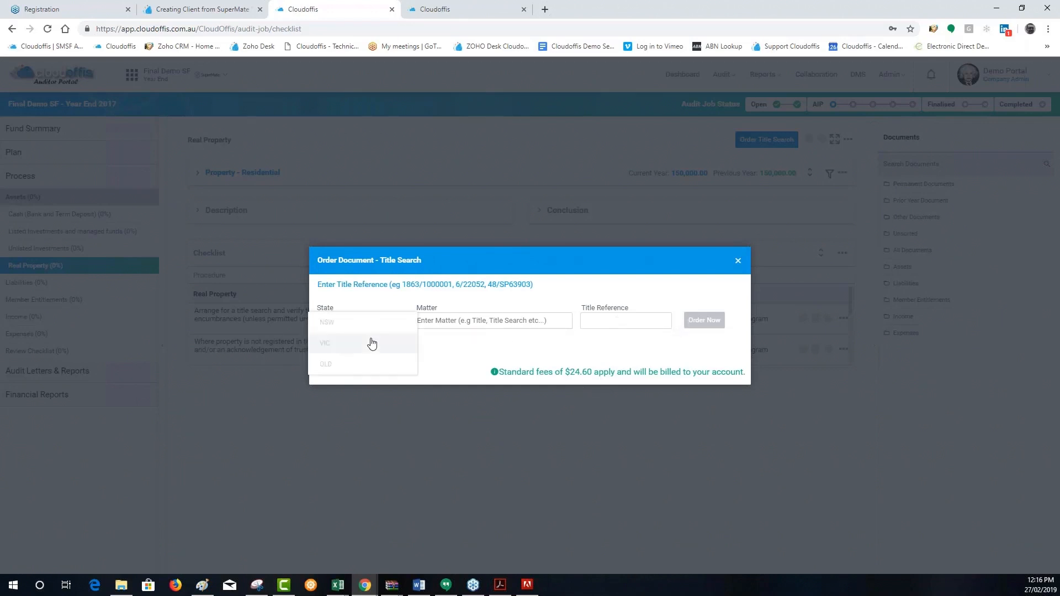
left_click(370, 343)
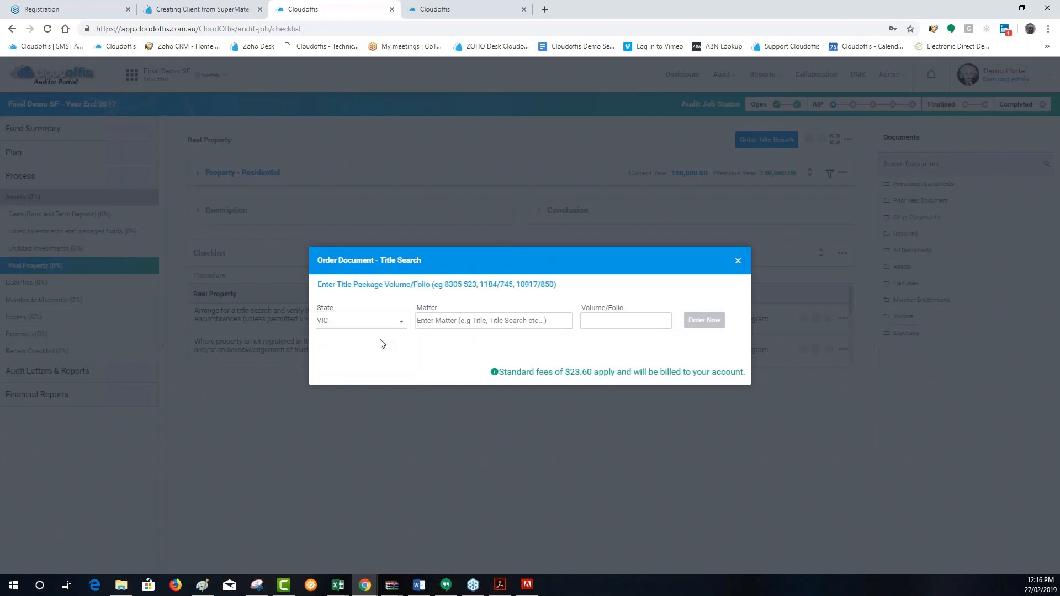
left_click(360, 331)
left_click(360, 353)
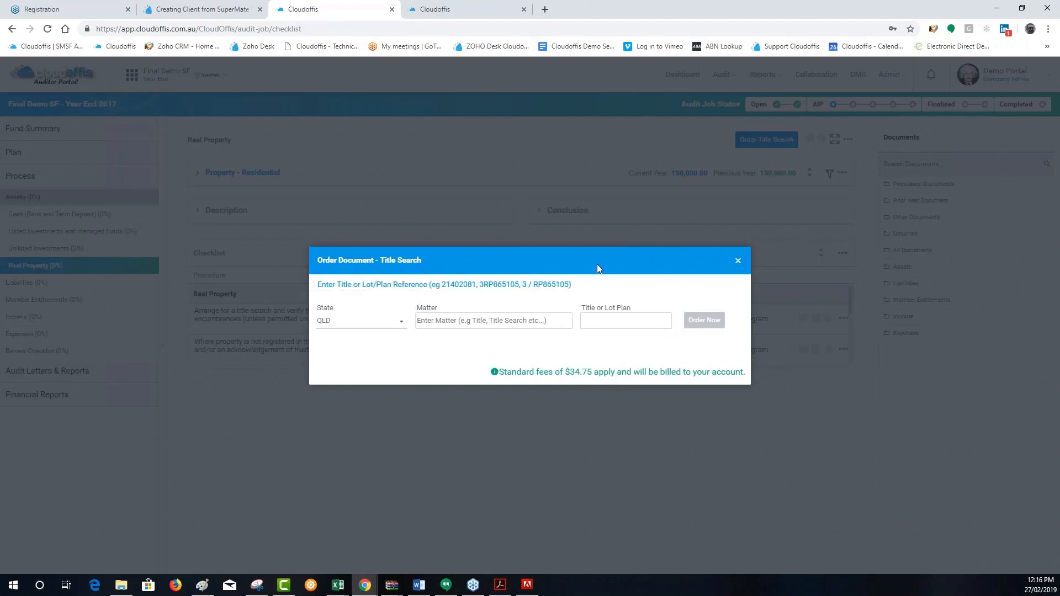
left_click(734, 259)
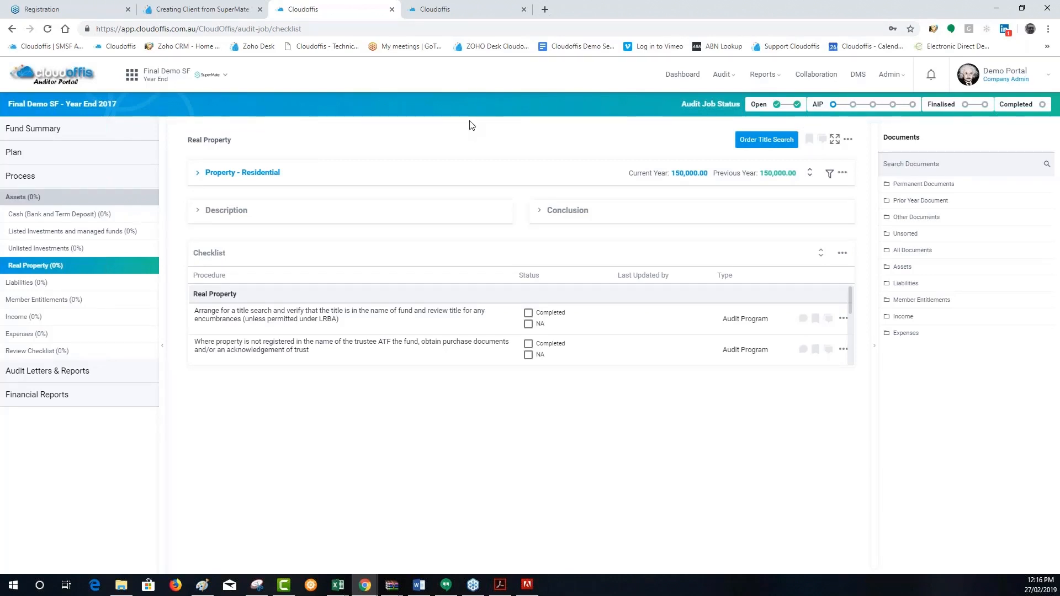
Publish an external query on the Macquaire bank item under Cash at Bank, using "Pls provide stmt" as both heading and query text
left_click(85, 217)
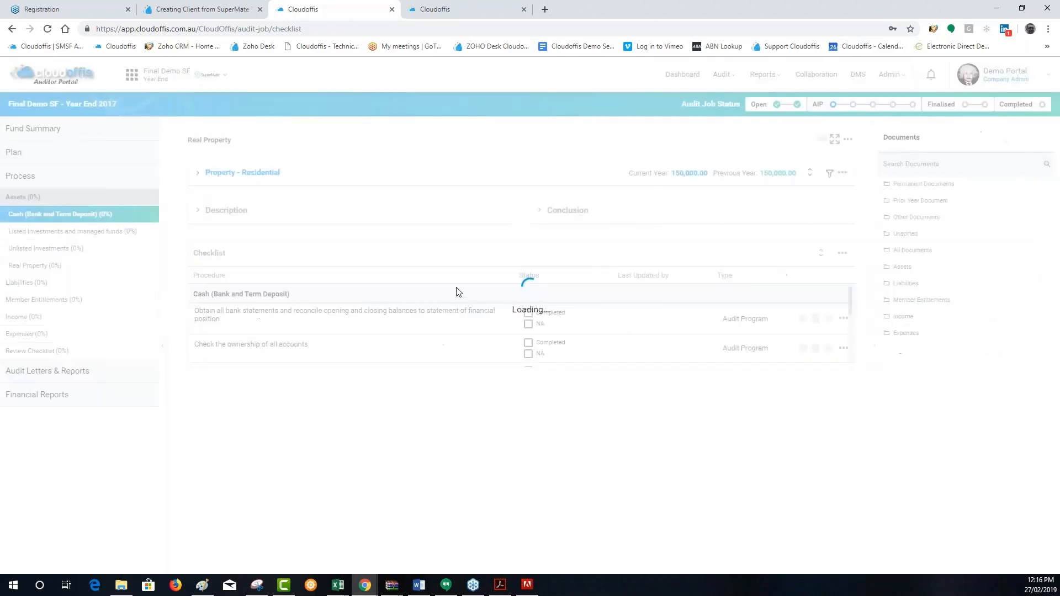
left_click(219, 173)
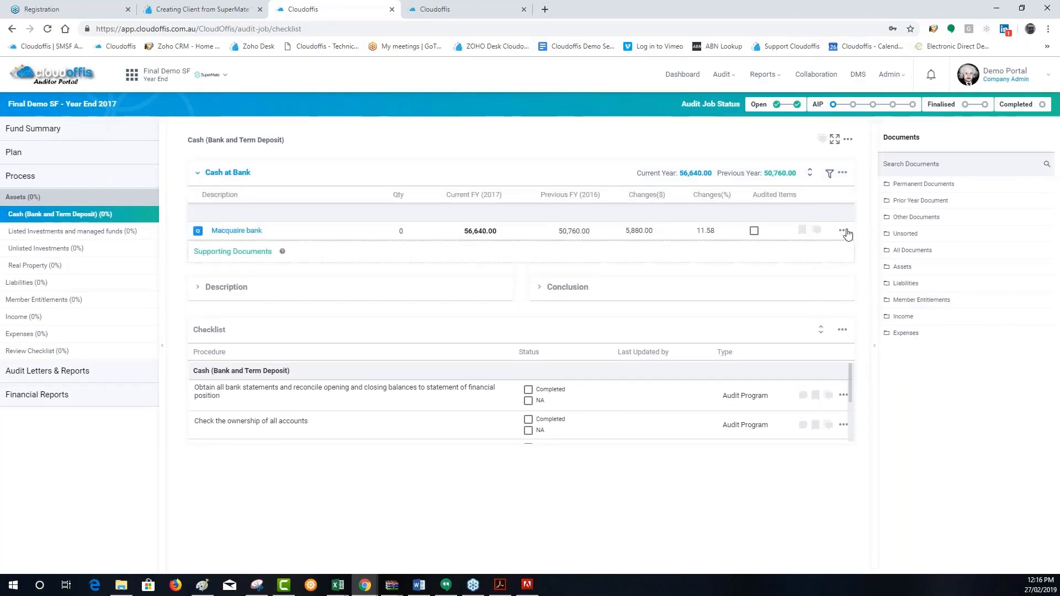
left_click(843, 231)
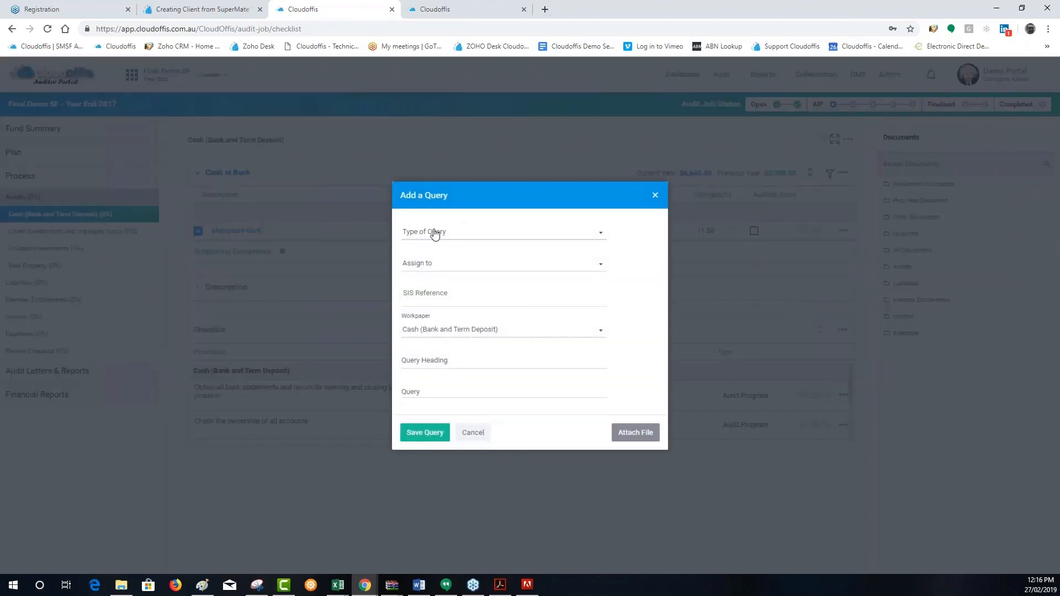
left_click(435, 234)
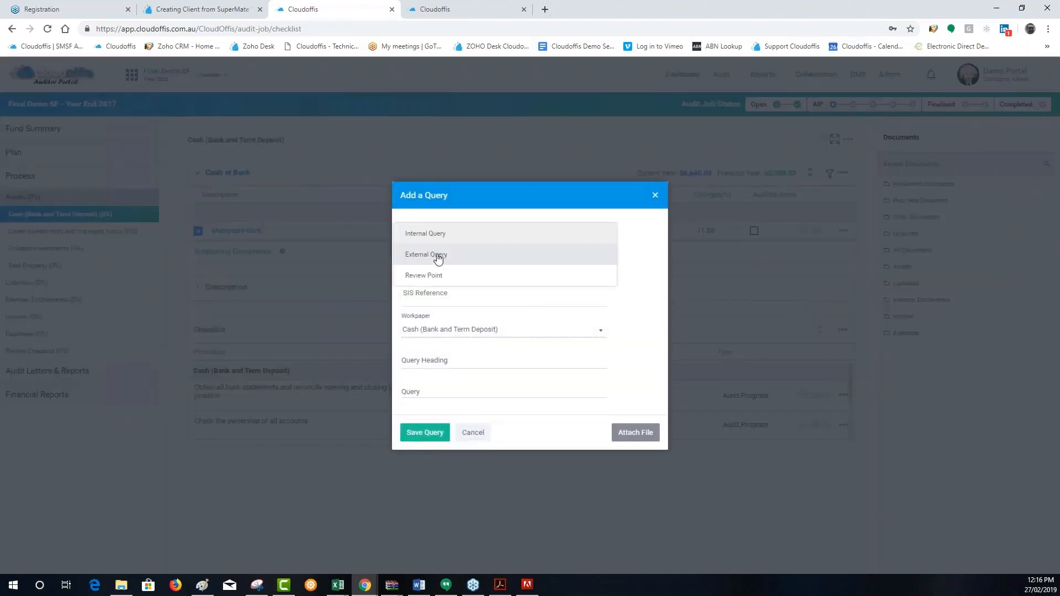
left_click(438, 257)
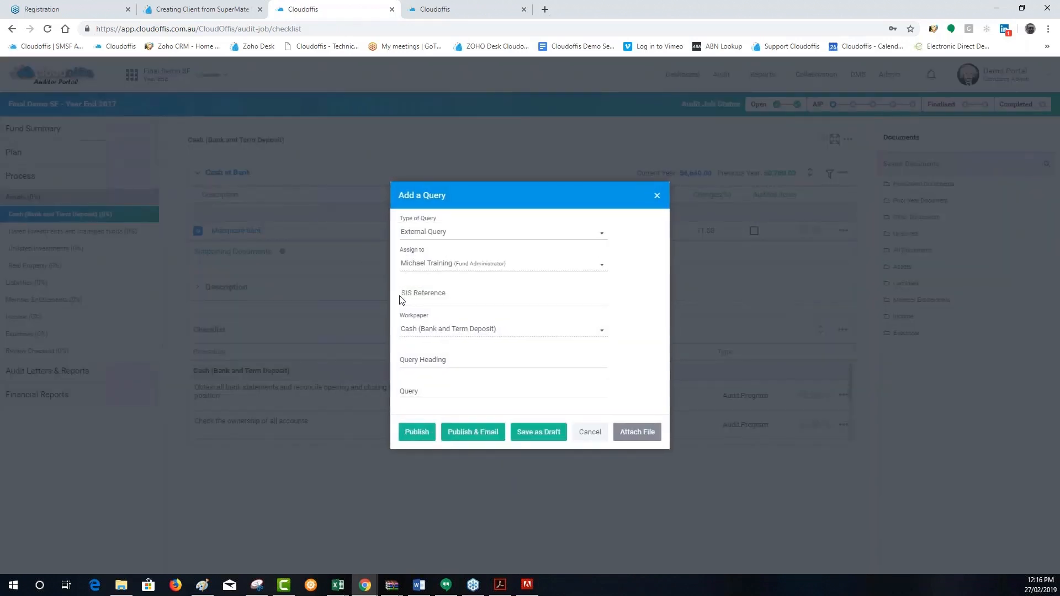
left_click(456, 360)
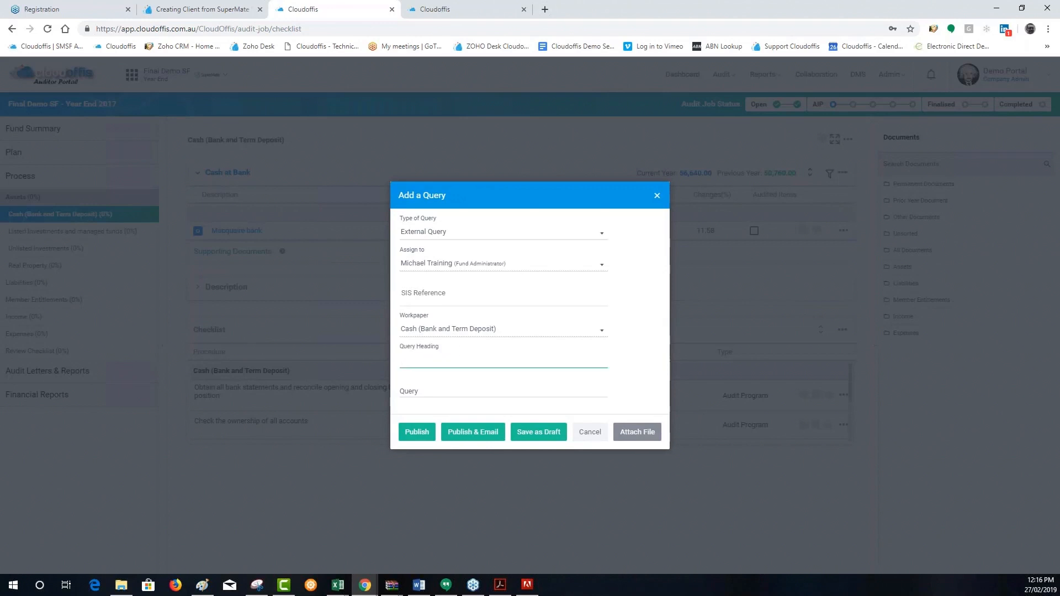
type("Pls provide stmt")
left_click_drag(454, 360, 380, 362)
key("ctrl+c")
left_click(471, 389)
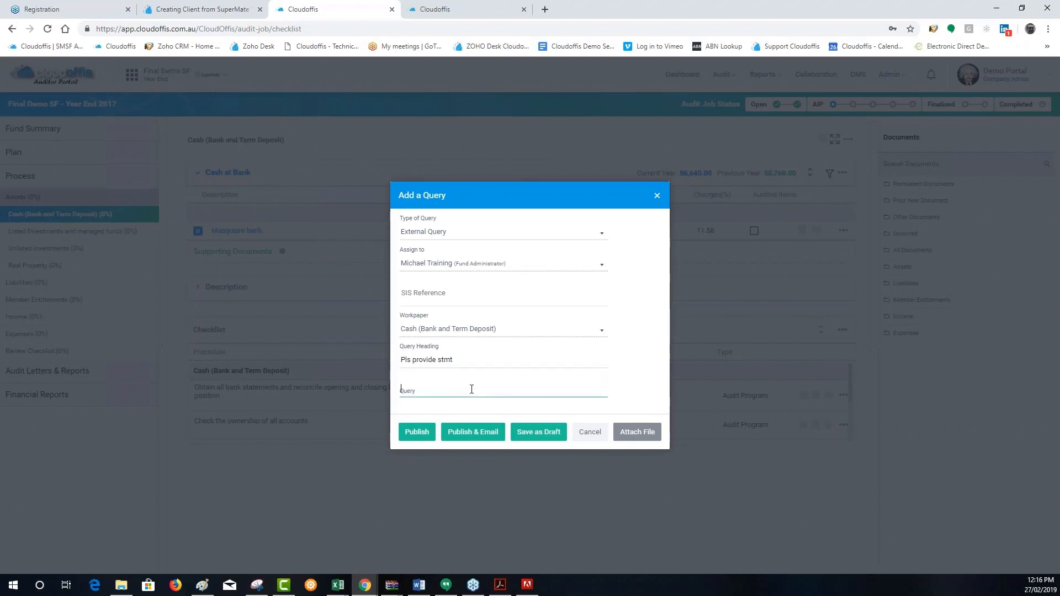
key("ctrl+v")
left_click(412, 431)
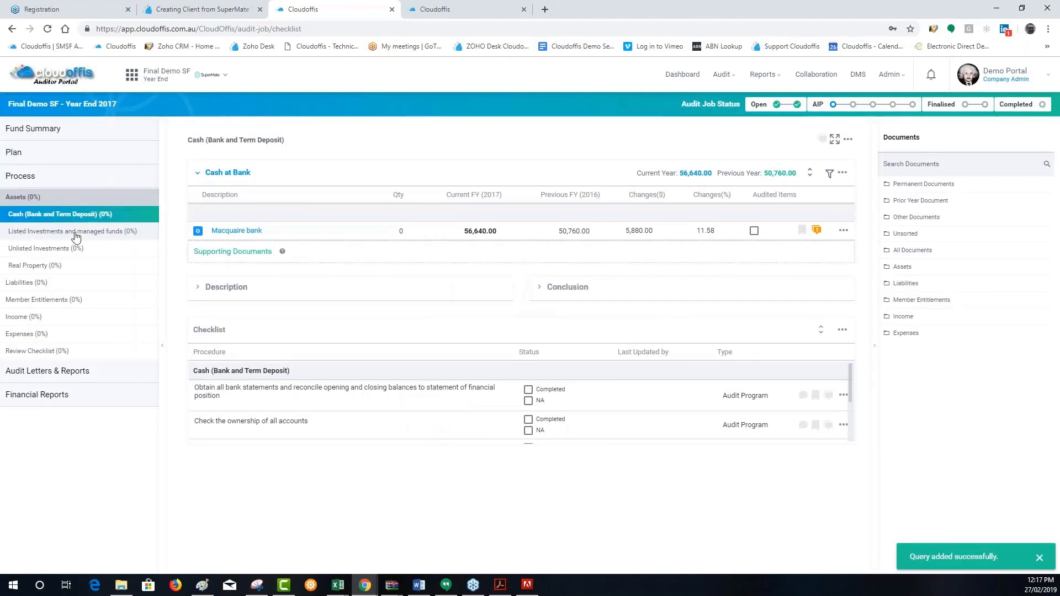
Publish an external query on the ANZ Banking Grp Ltd listed shares, using "pls provide ANz holding stsa" as both heading and query text
left_click(75, 232)
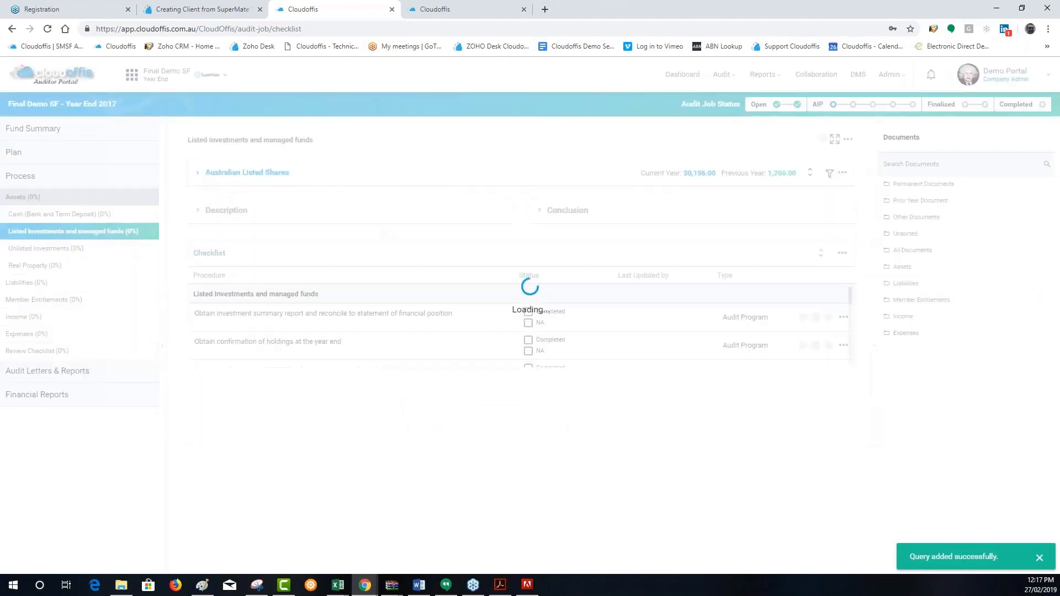
left_click(202, 176)
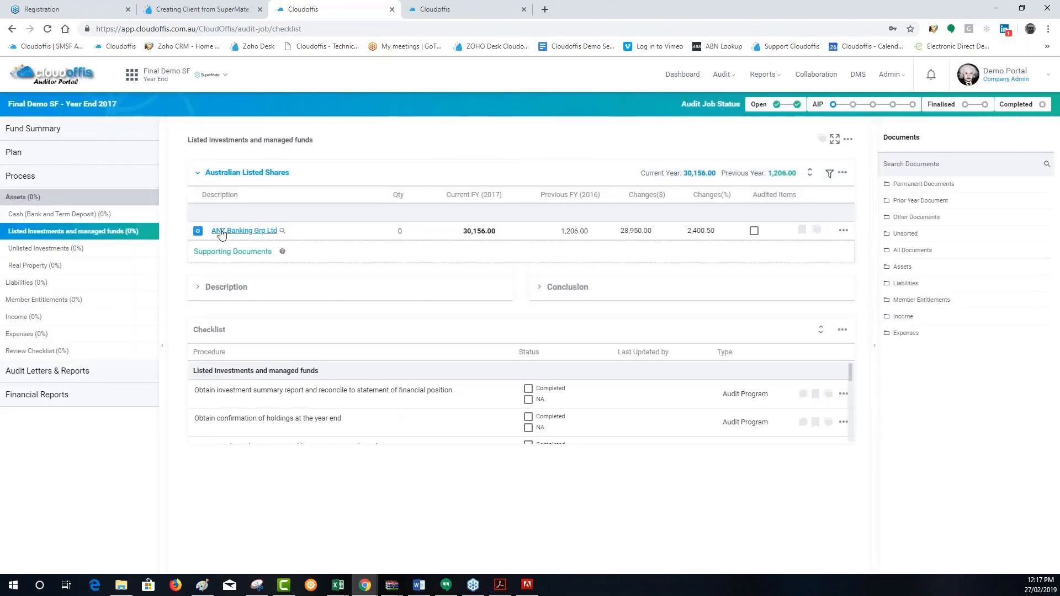
left_click(846, 233)
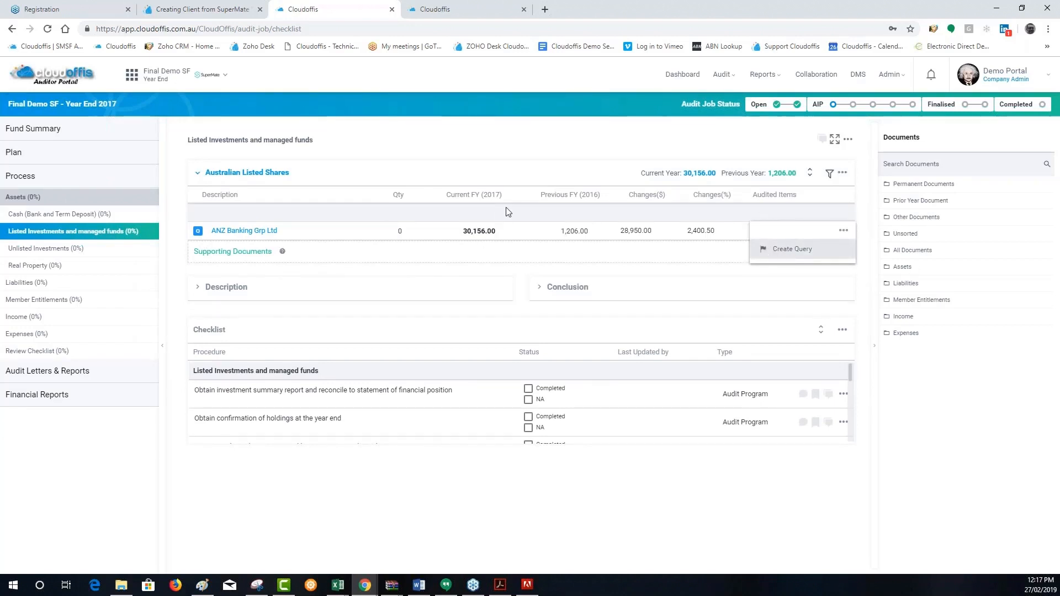
left_click(776, 254)
left_click(476, 234)
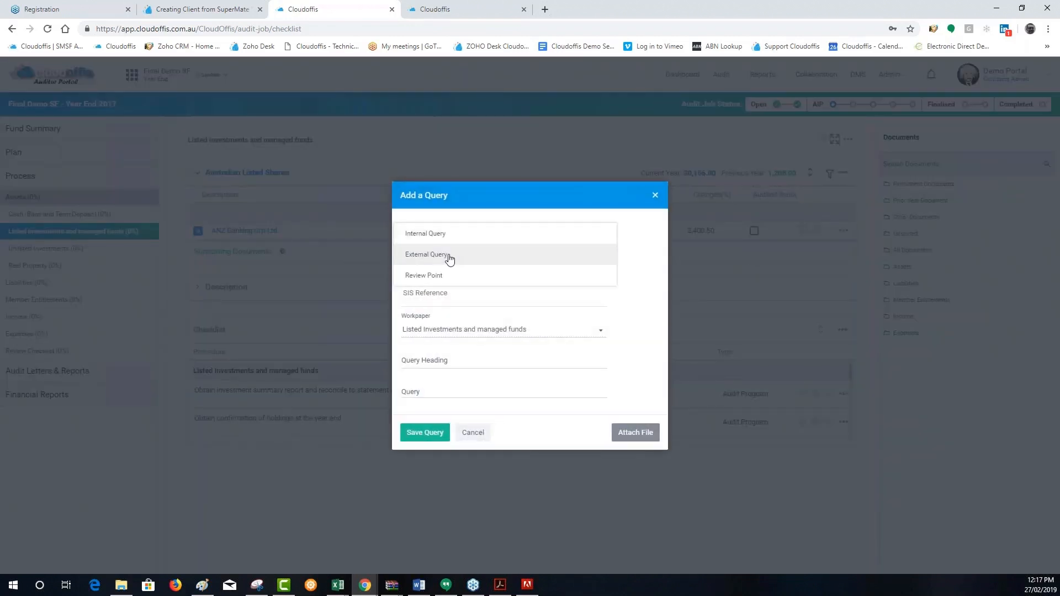
left_click(445, 254)
left_click(471, 355)
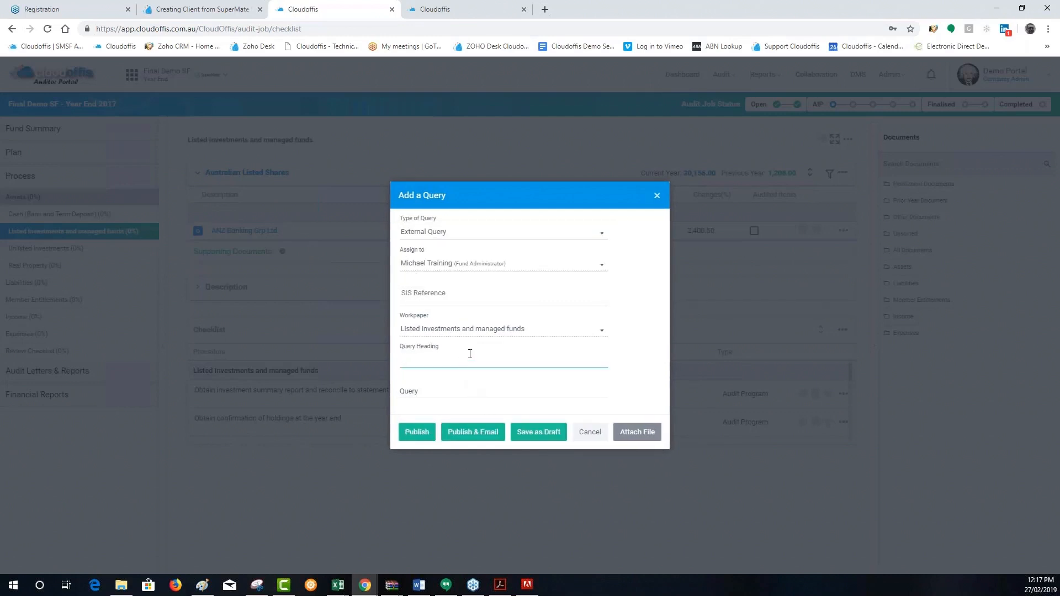
type("pls provide ANz ")
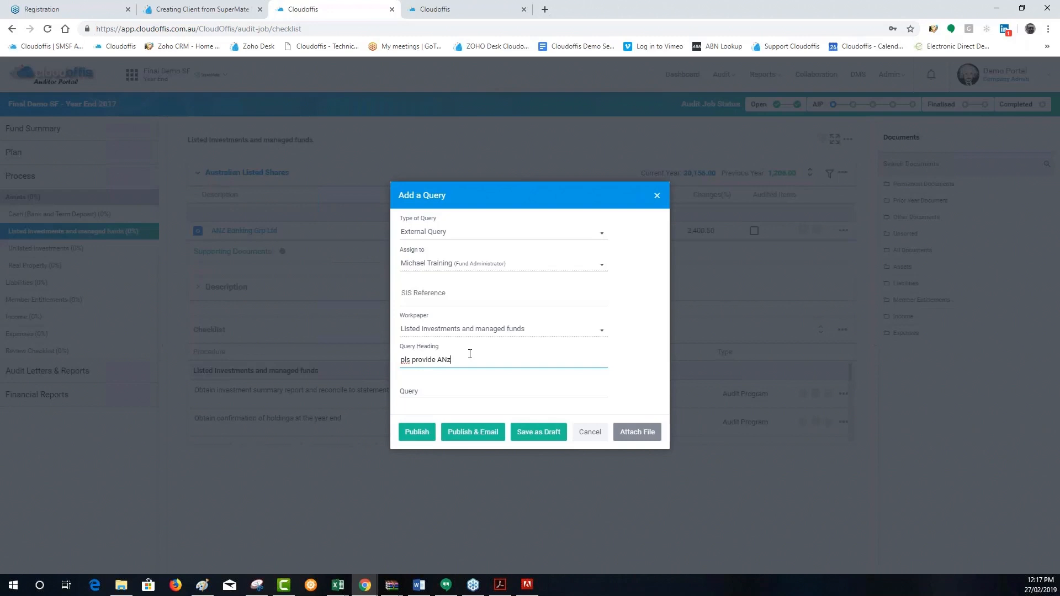
type("holding stsa")
left_click_drag(502, 356, 397, 362)
key("ctrl+c")
left_click(423, 391)
key("ctrl+v")
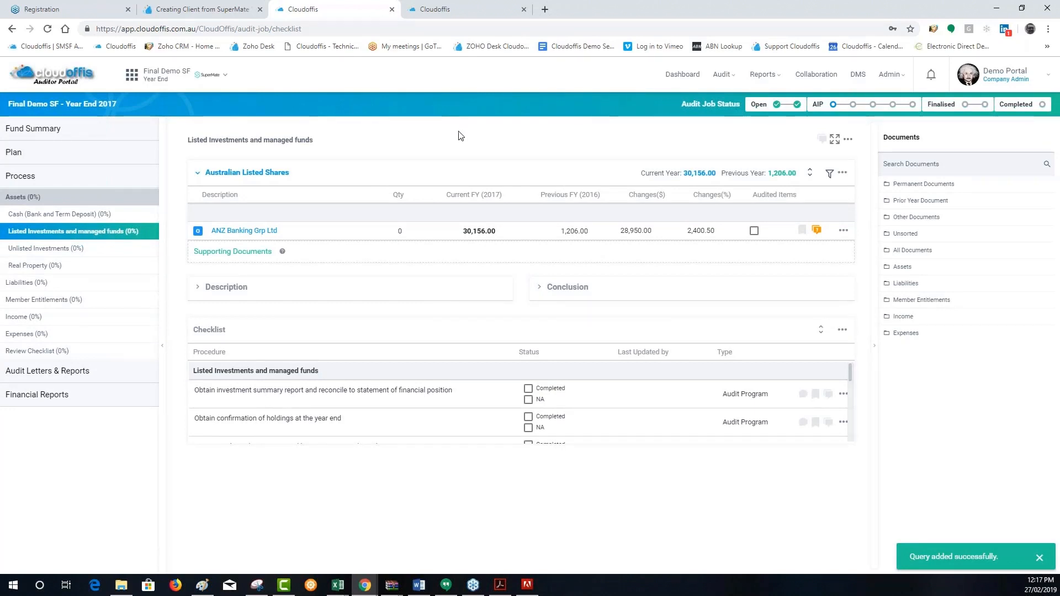
Open the fund's external queries from the Fund Dashboard and notify the Fund Administrator about them by email
left_click(24, 138)
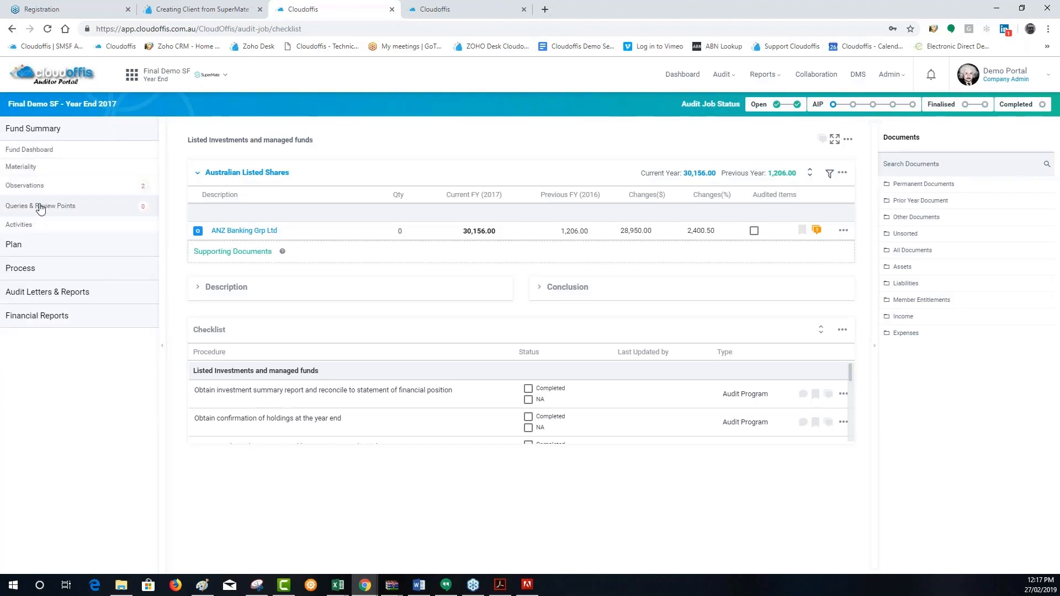
left_click(34, 157)
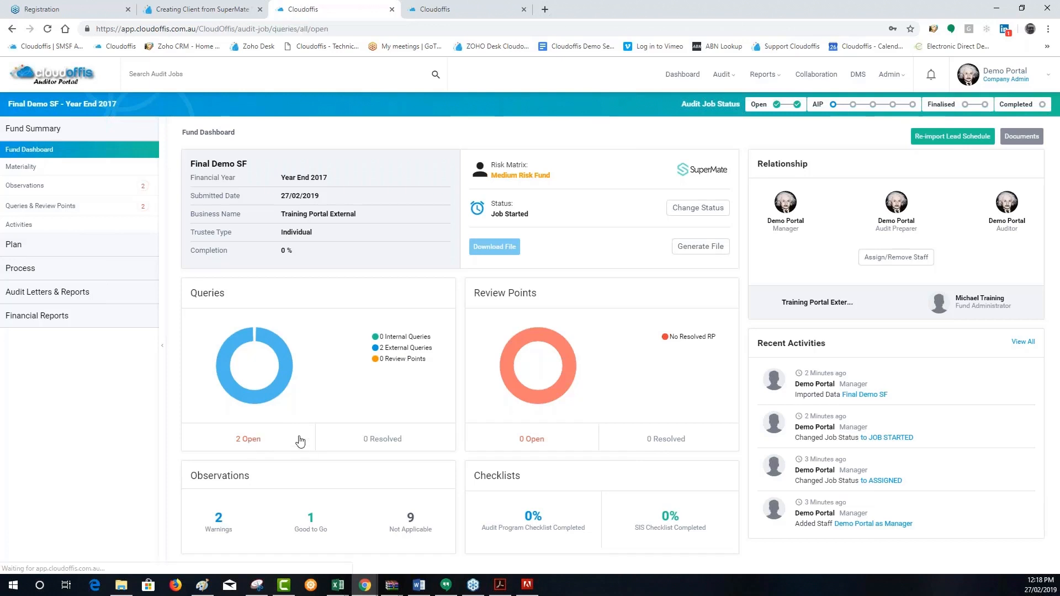
left_click(247, 440)
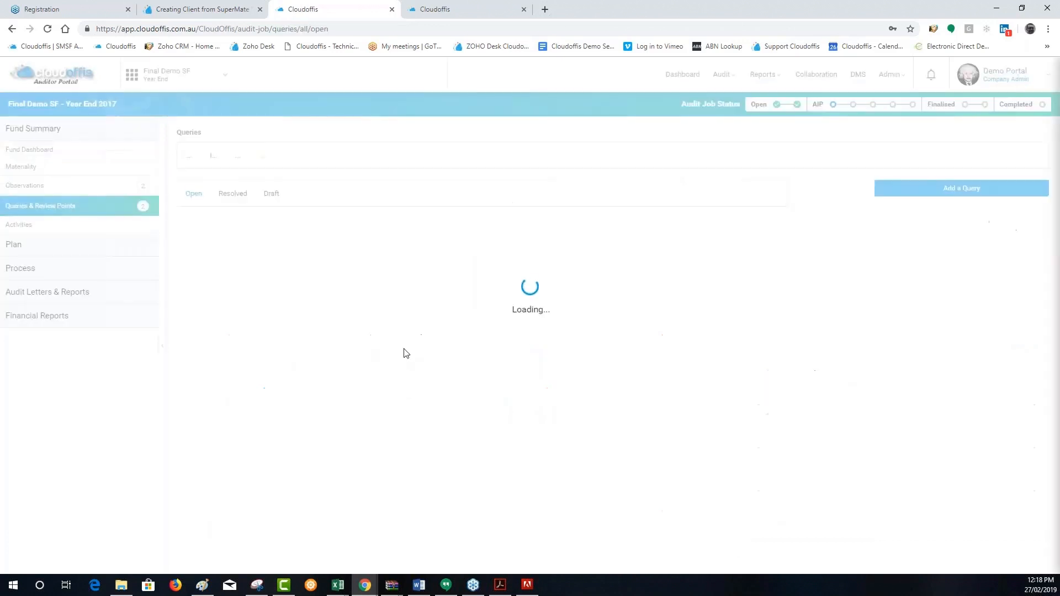
left_click(340, 157)
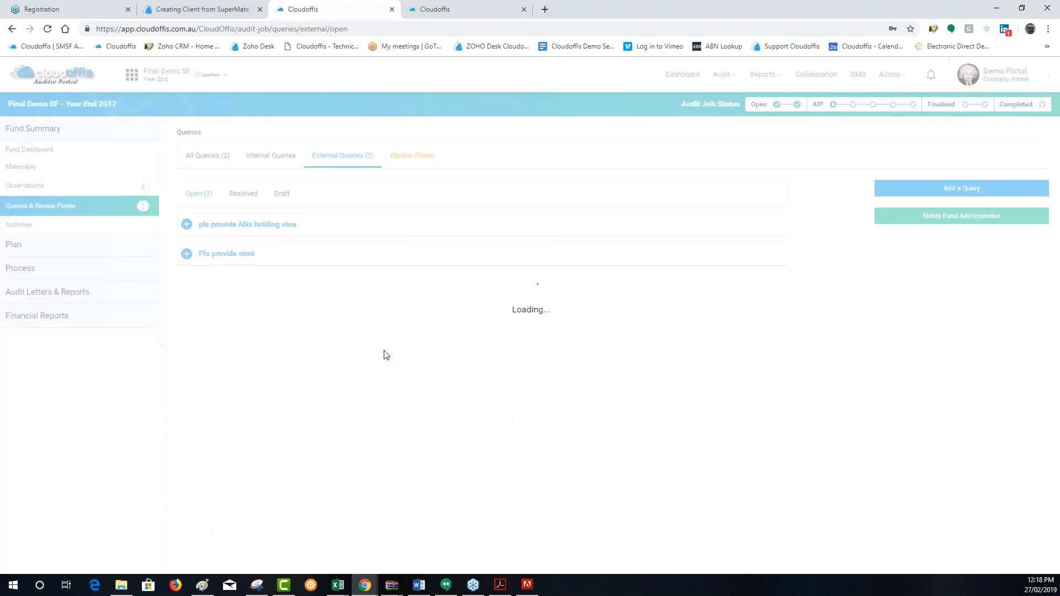
left_click(968, 221)
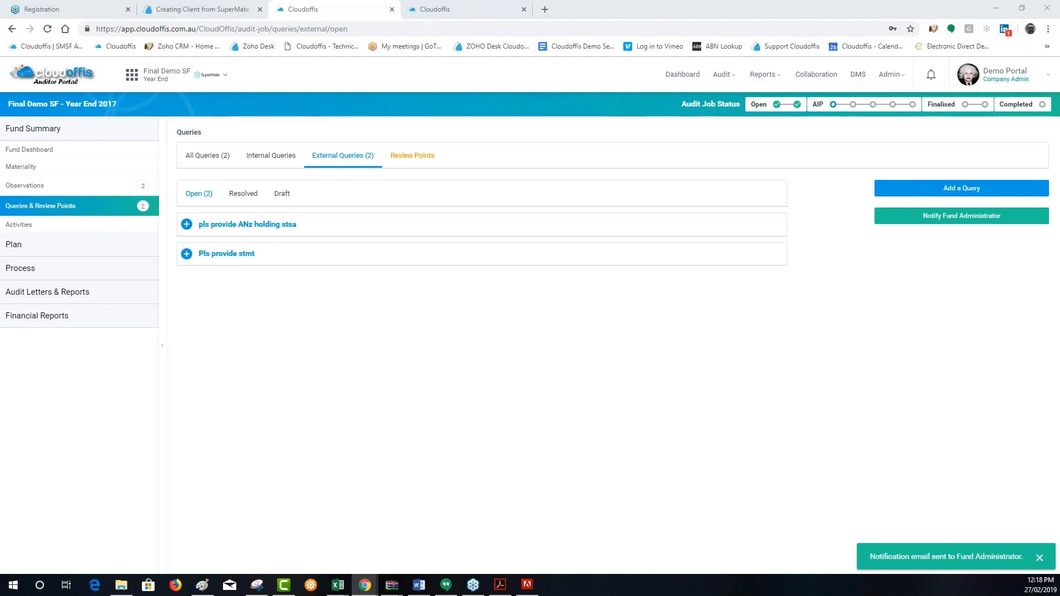
Review the company, client and year details in the Final Demo SF queries notification email, and close the email
left_click_drag(471, 94, 598, 101)
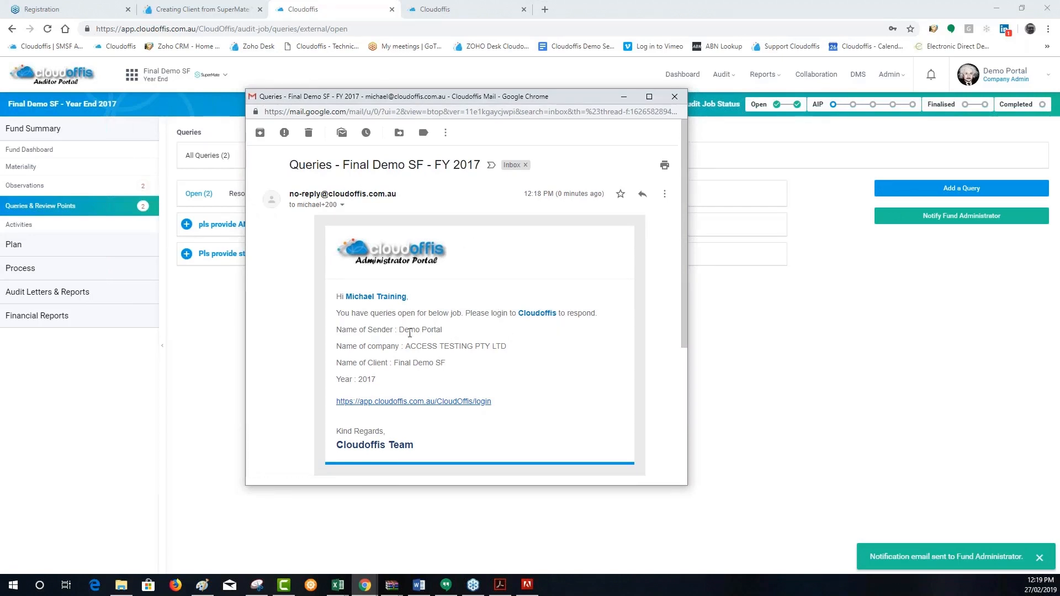
left_click_drag(410, 346, 506, 347)
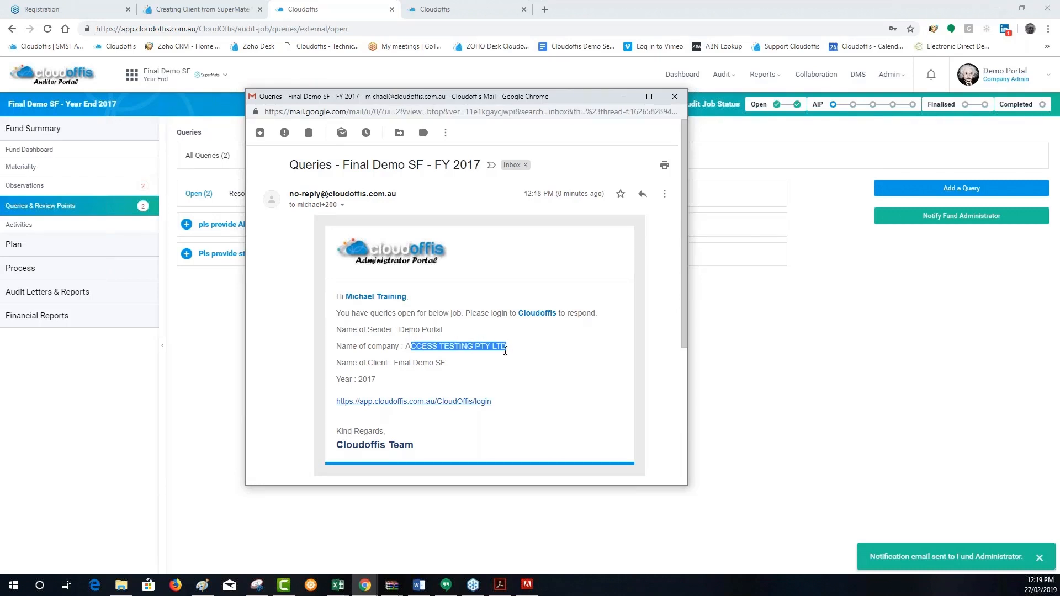
left_click_drag(480, 364, 362, 380)
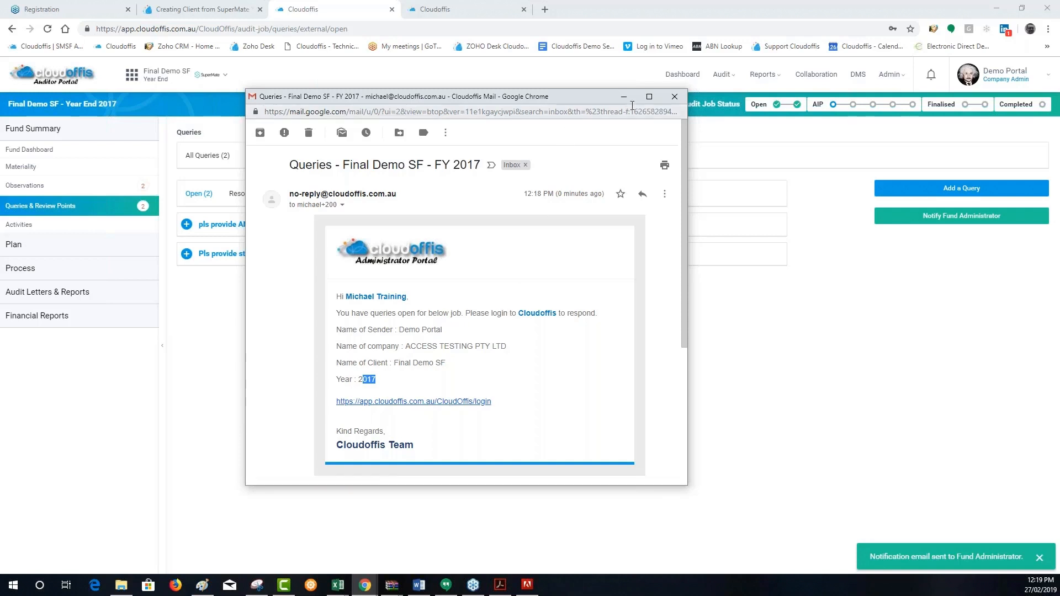
left_click(673, 97)
Switch to the Administrator Portal and expand both external queries of ACCESS TESTING PTY LTD's Final Demo SF FY 2017 job
left_click(685, 74)
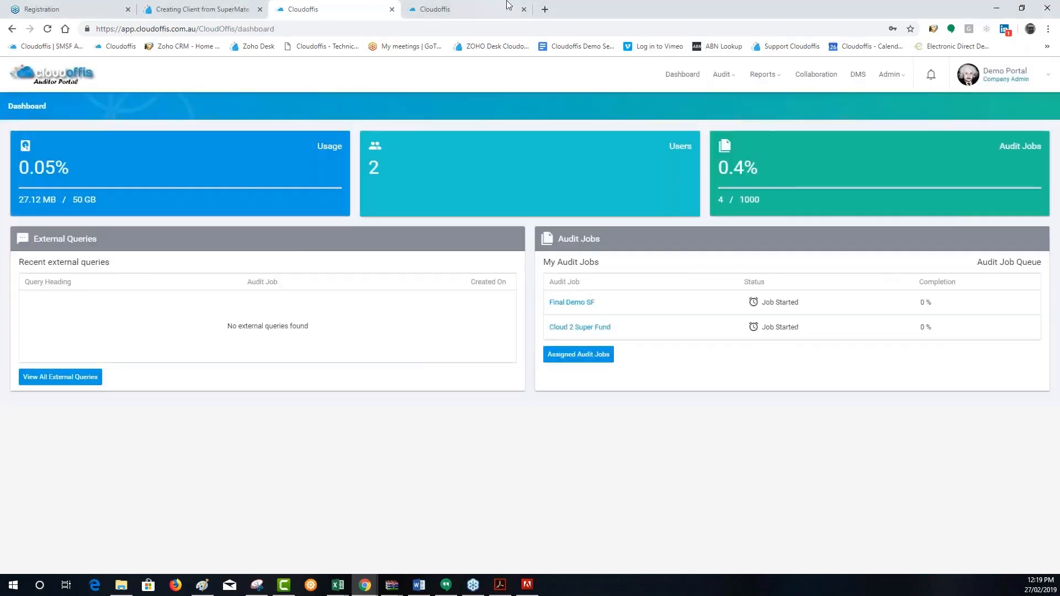
left_click(441, 8)
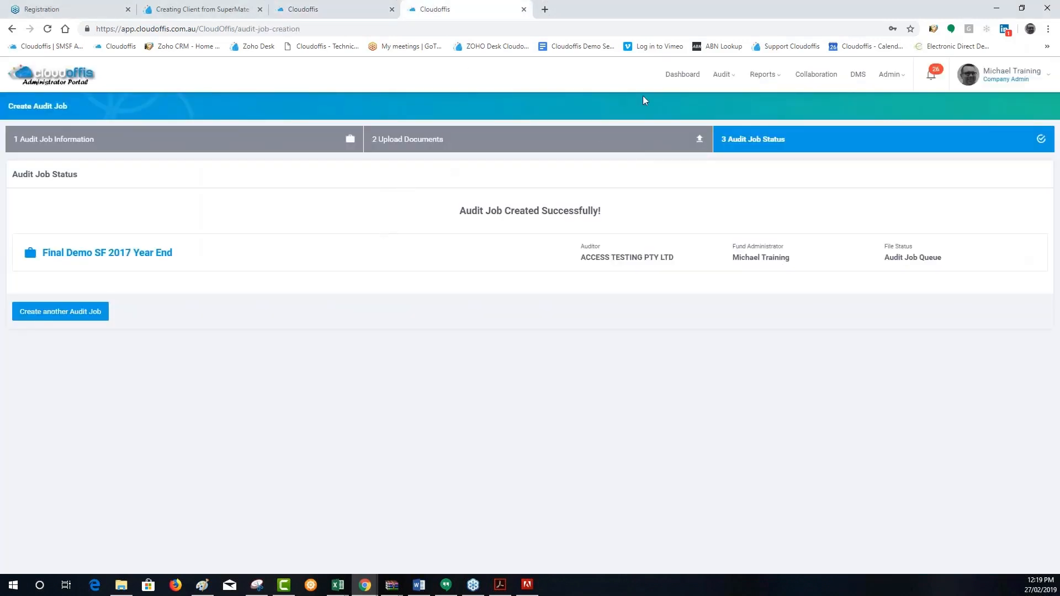
left_click(722, 74)
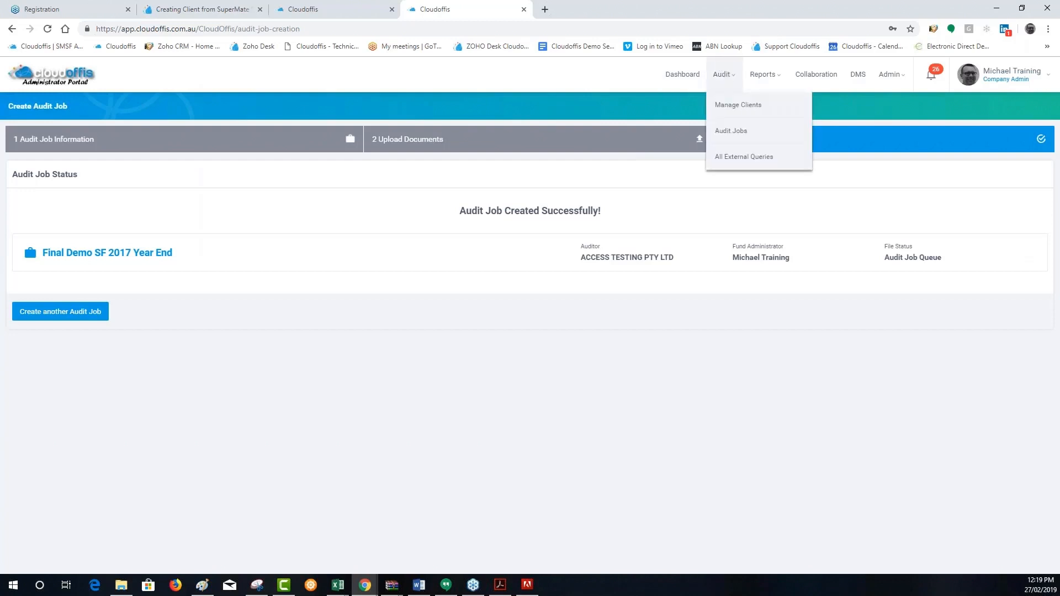
left_click(735, 158)
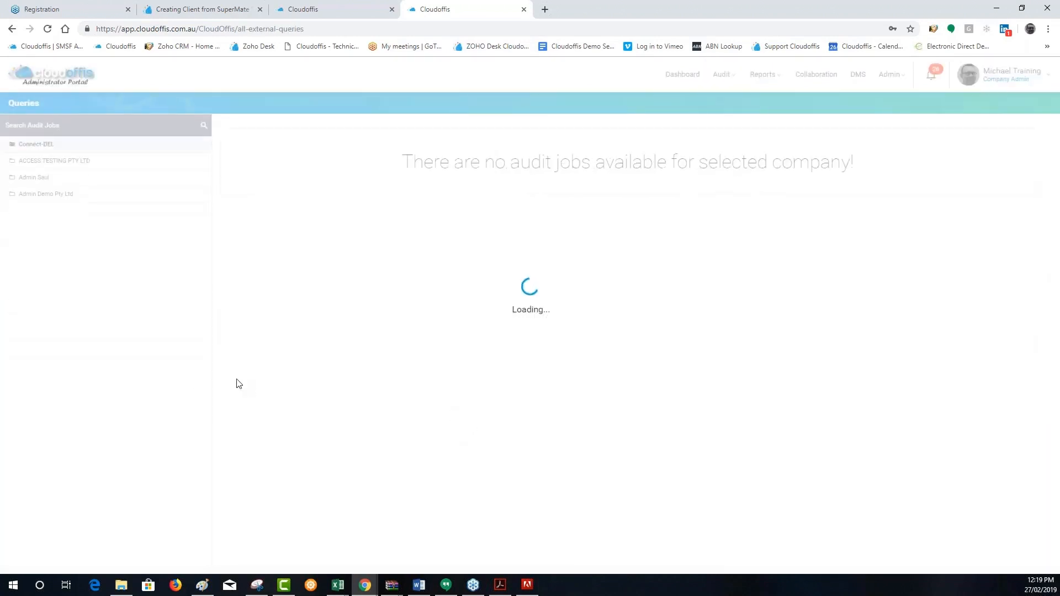
left_click(52, 165)
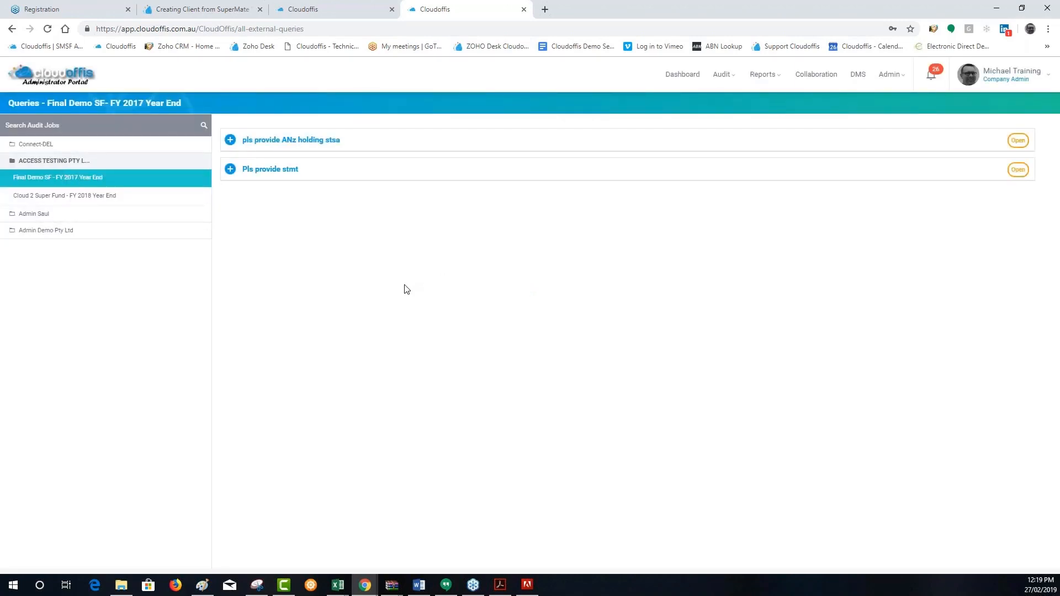
left_click(229, 139)
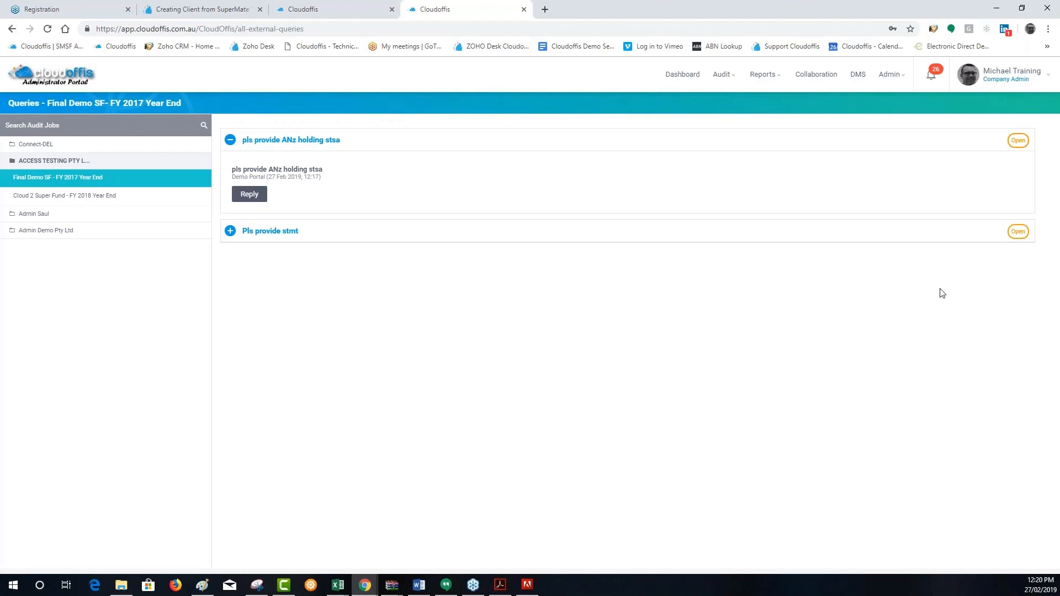
left_click(230, 232)
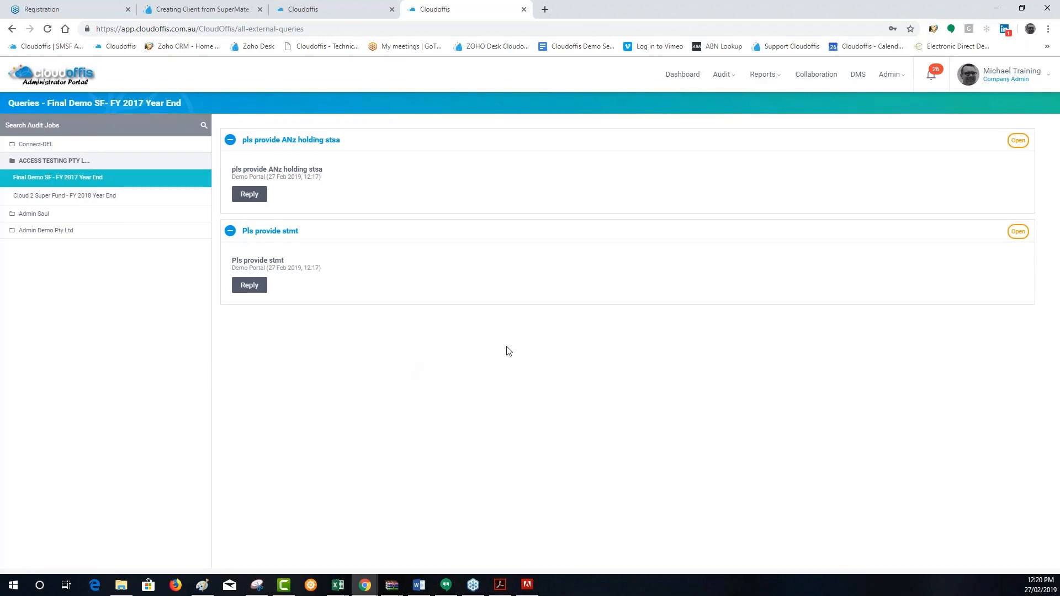
Reply "Now attached" to the ANZ holding query, attaching the ANZ Holding PDF from the Training Demo > Class > Cloud 2 folder
left_click(249, 193)
left_click(472, 306)
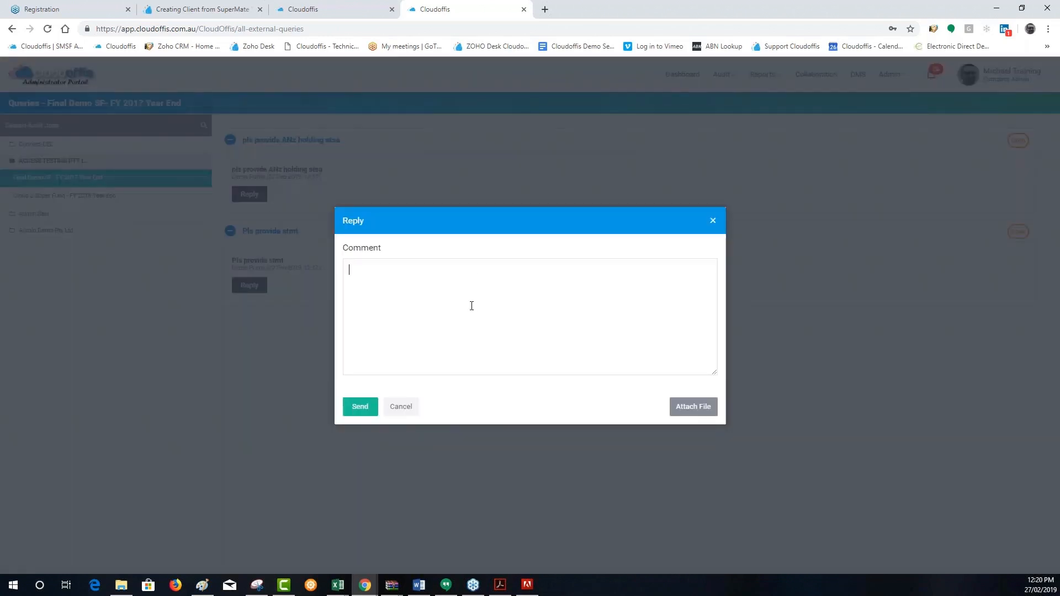
type("Now attached")
left_click(684, 408)
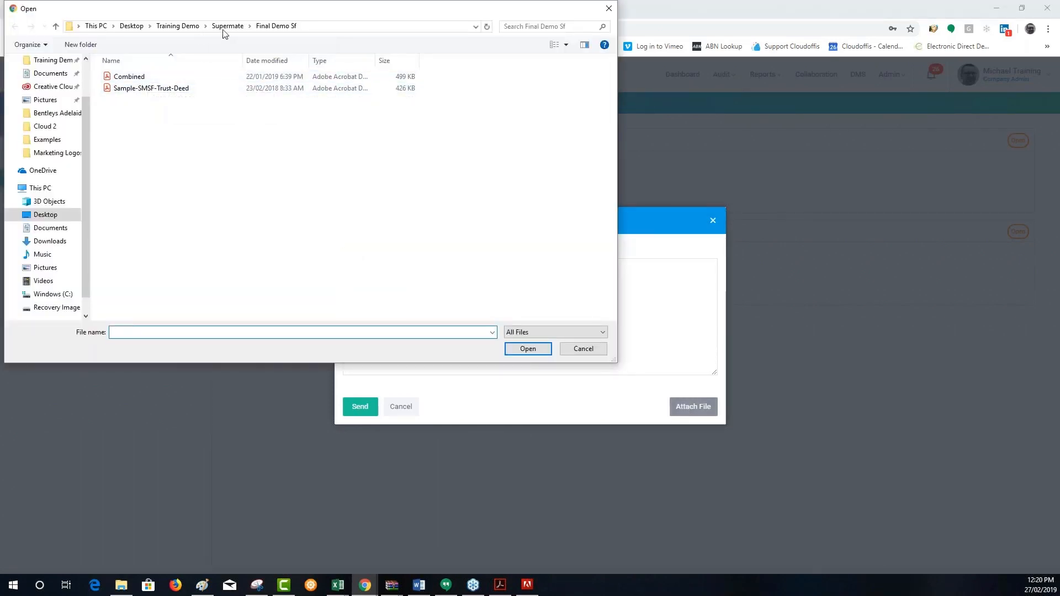
left_click(177, 27)
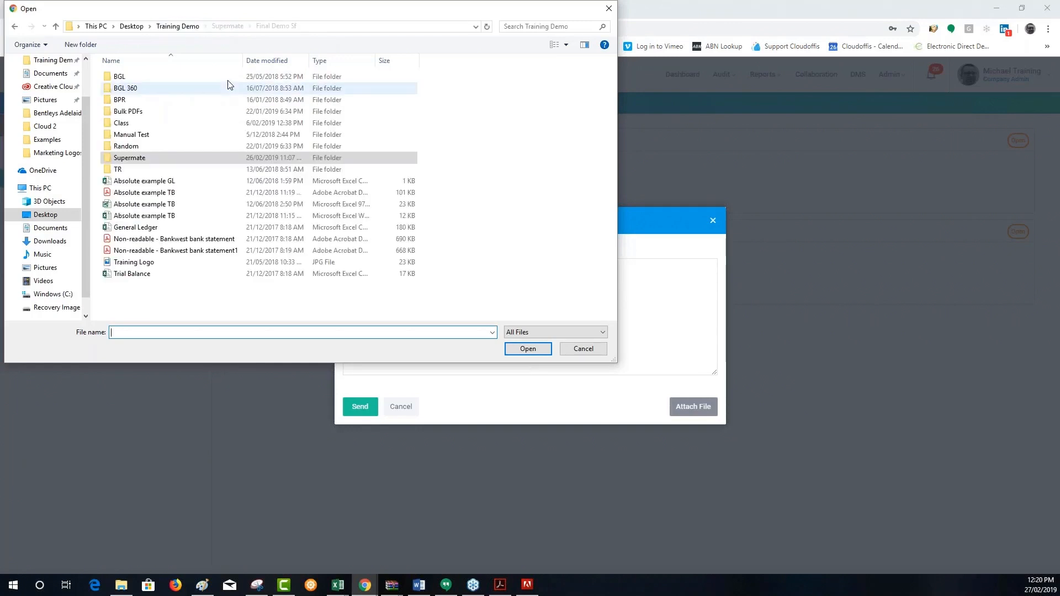
double_click(130, 123)
double_click(125, 79)
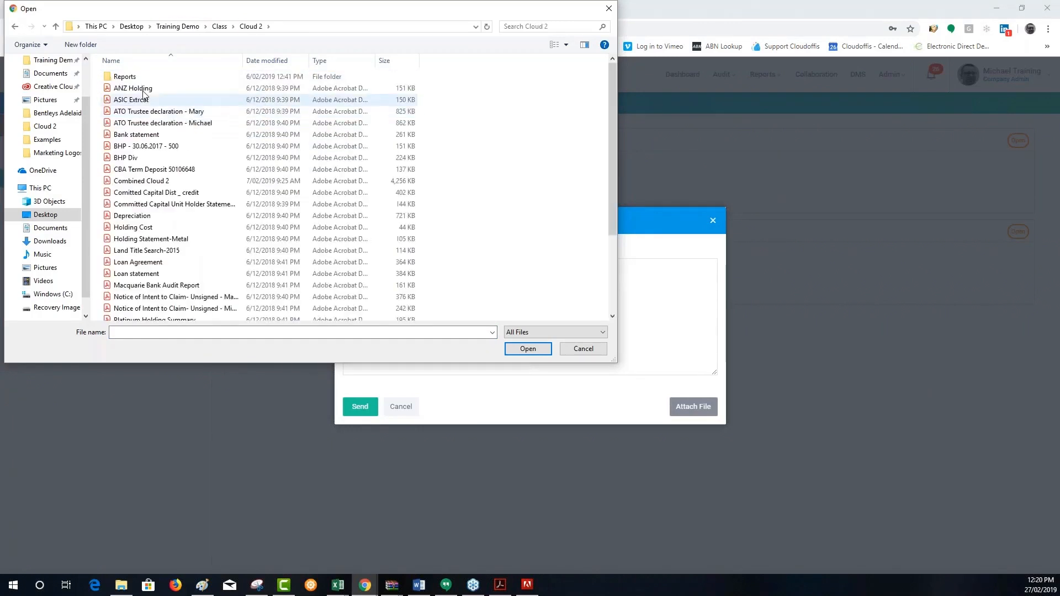
left_click(126, 88)
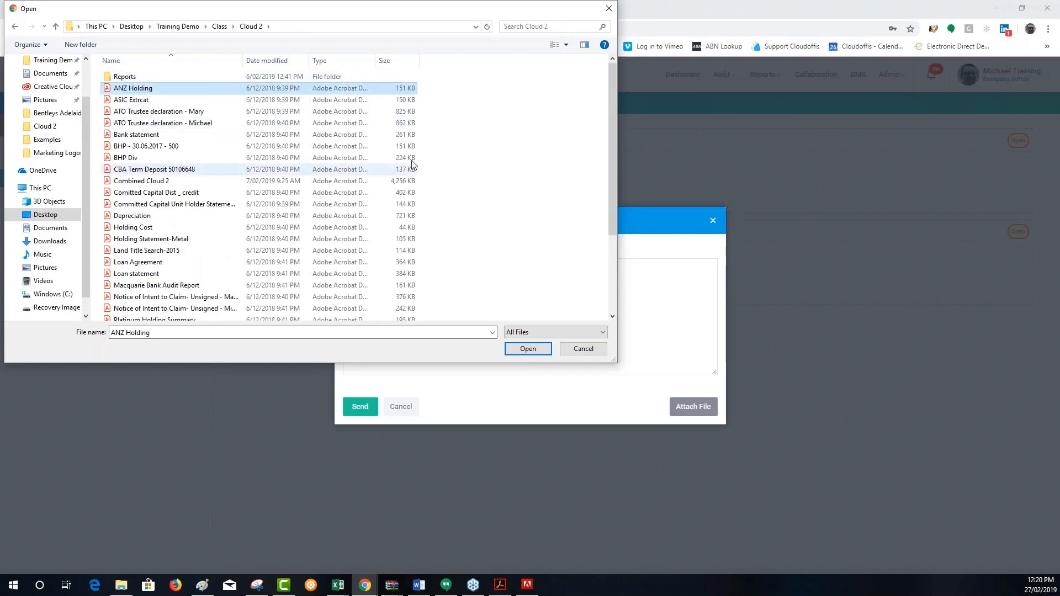
left_click(528, 349)
left_click(360, 411)
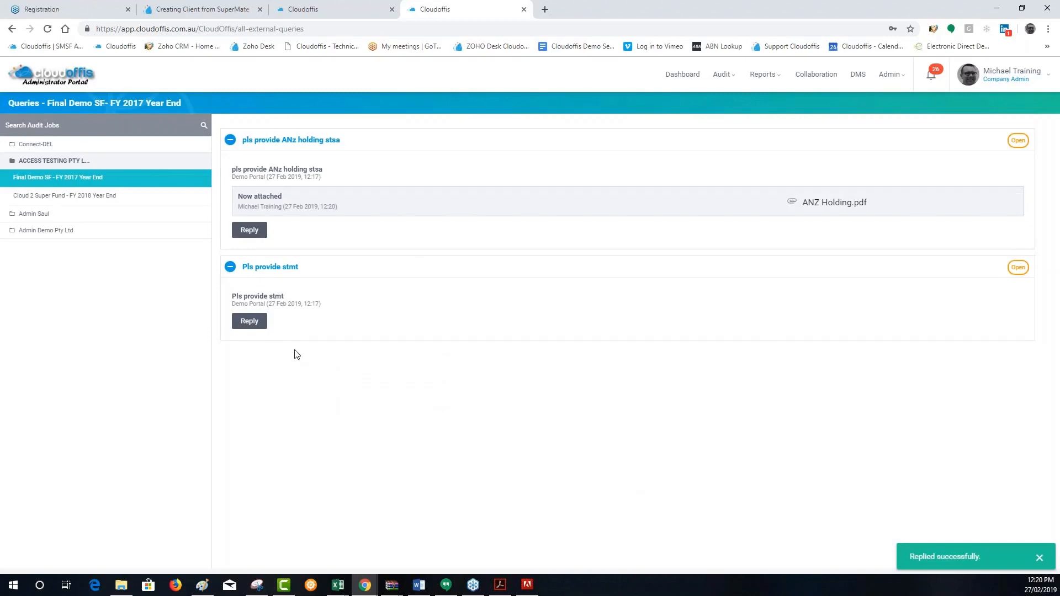
Reply "I have uploaded" to the "Pls provide stmt" query
left_click(250, 322)
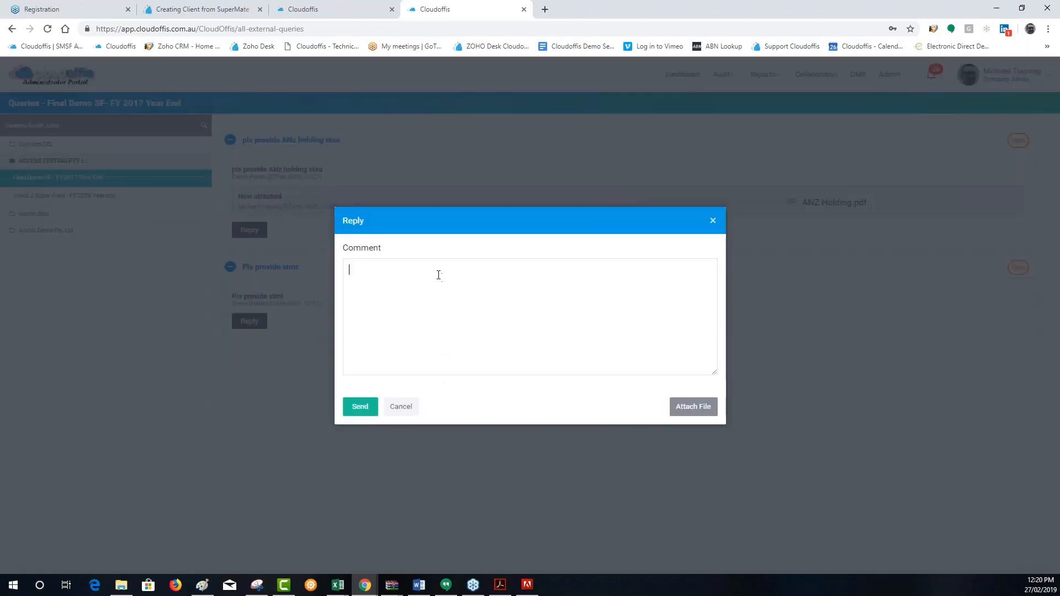
type("I have uploaded")
left_click(356, 409)
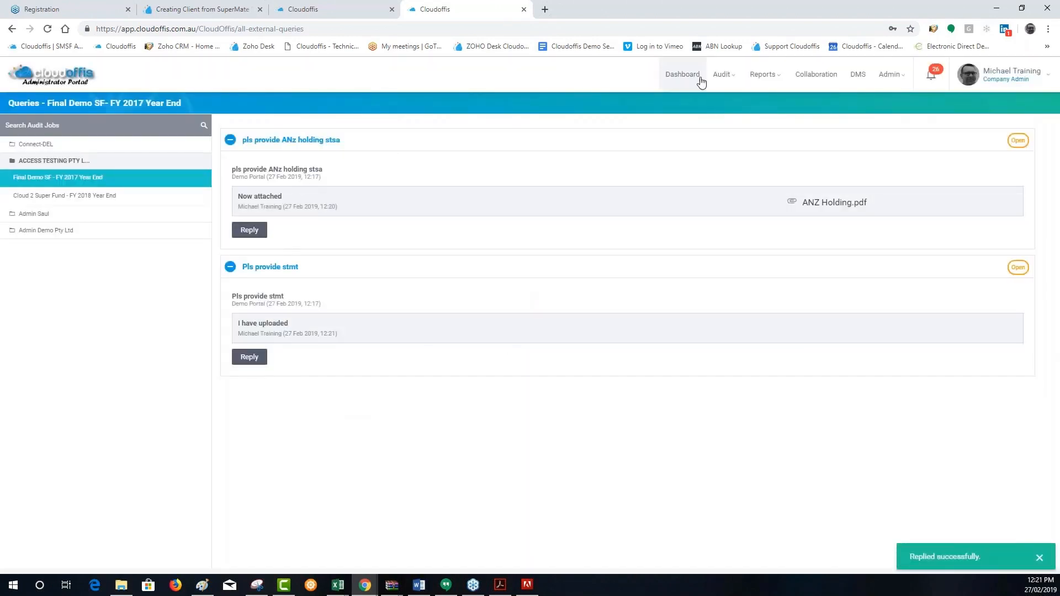
Upload the ASIC Extrcat PDF to the Cloud 2 Super Fund Year End 2018 job from the assigned audit jobs, and close the upload form
mouse_move(722, 75)
left_click(736, 131)
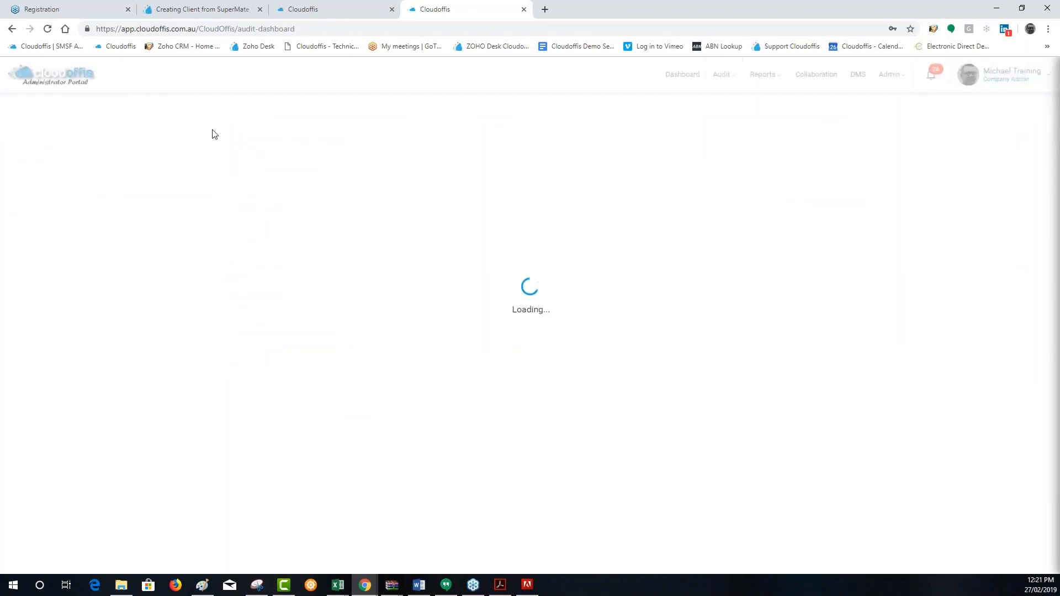
left_click(165, 105)
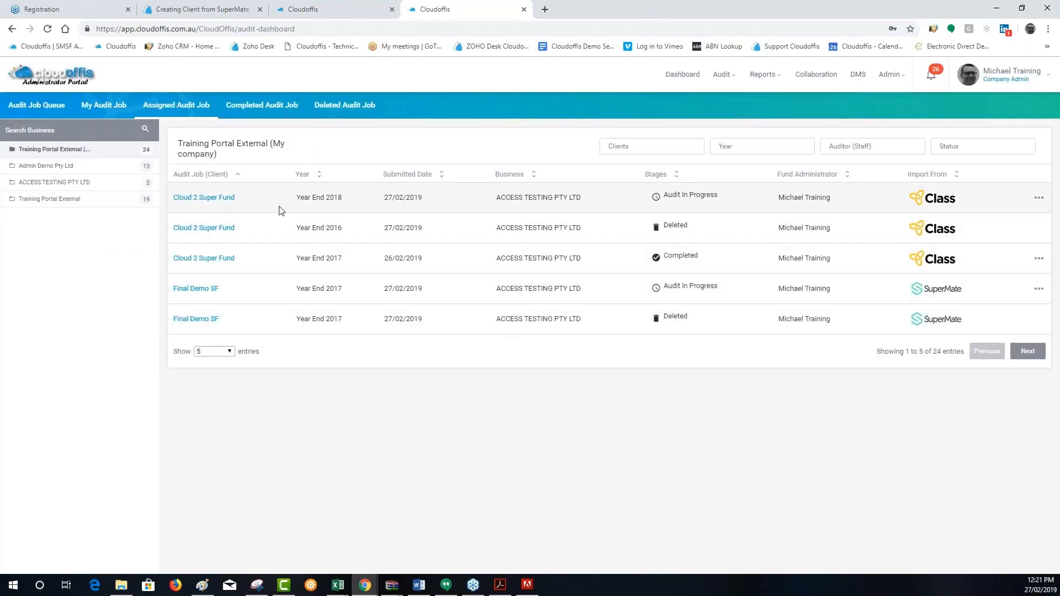
left_click(1038, 199)
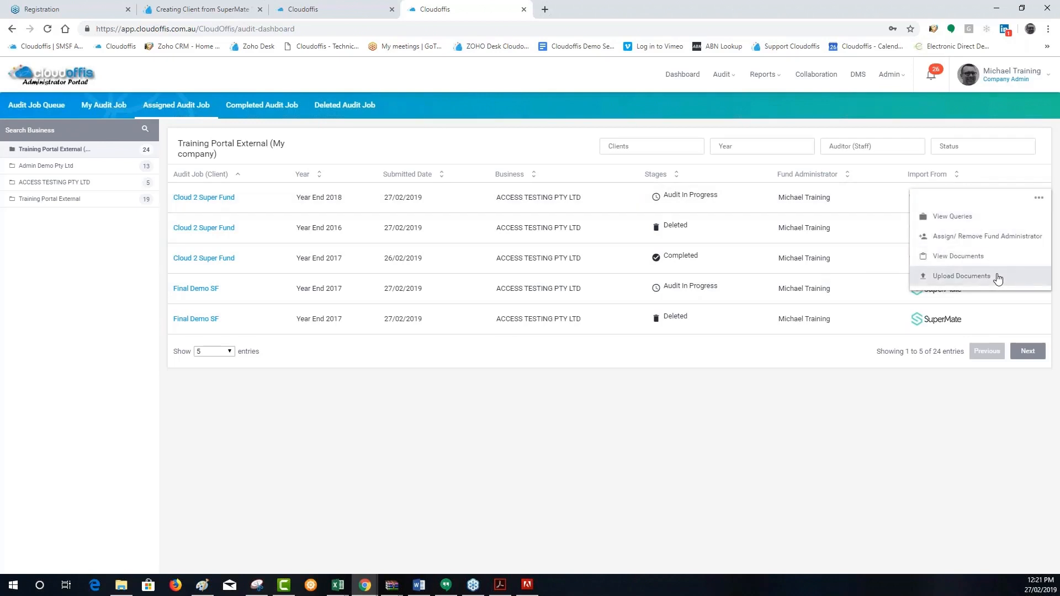
left_click(997, 277)
left_click(821, 160)
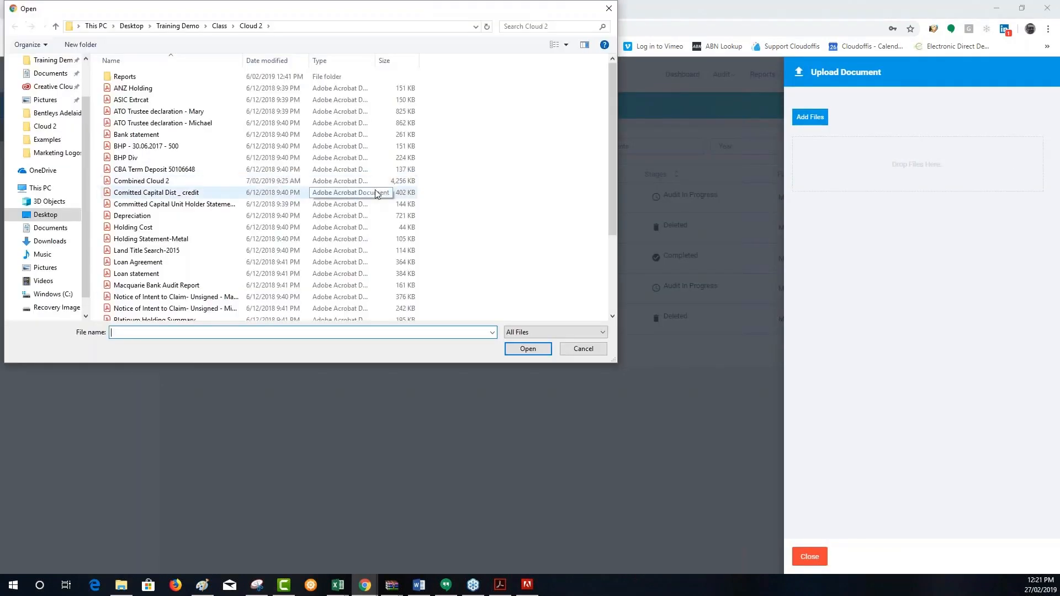
left_click(131, 101)
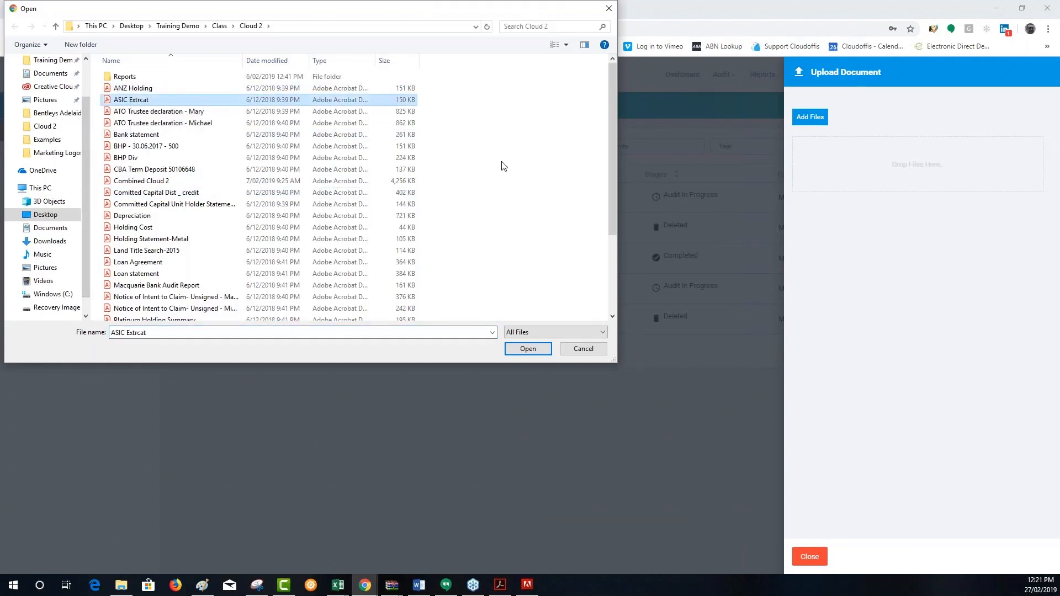
left_click(528, 349)
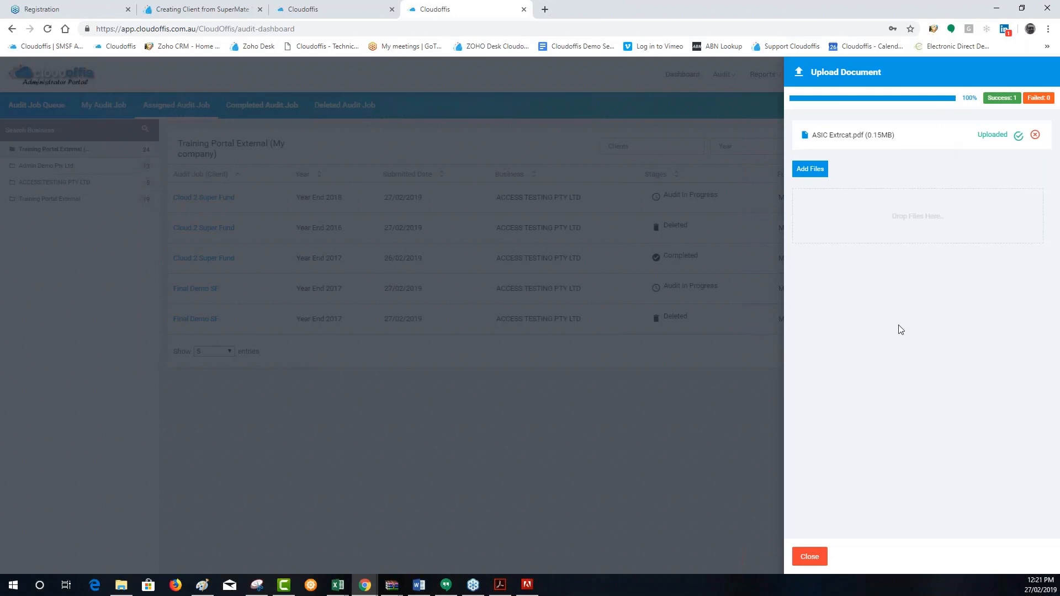
left_click(656, 467)
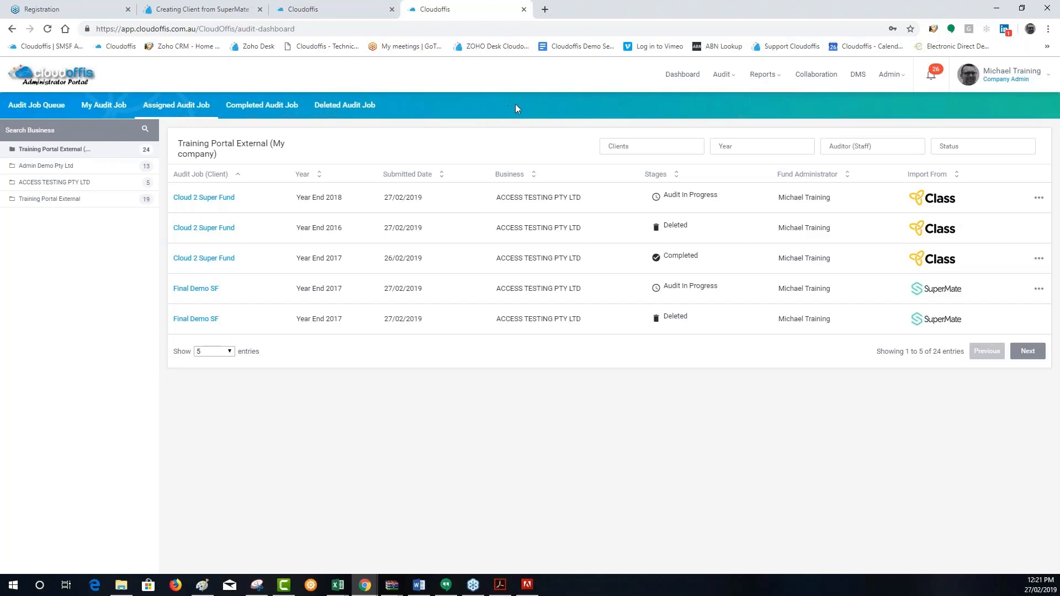
View all notifications, follow the newest assigned-query notification to the Final Demo SF FY 2017 queries, and recheck the notifications
left_click(932, 79)
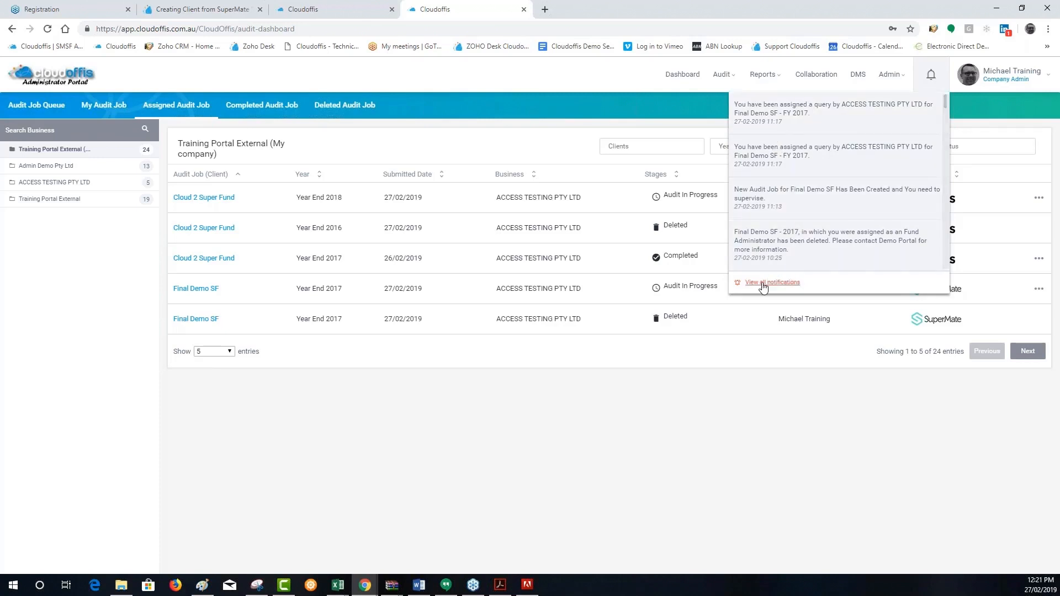
left_click(762, 283)
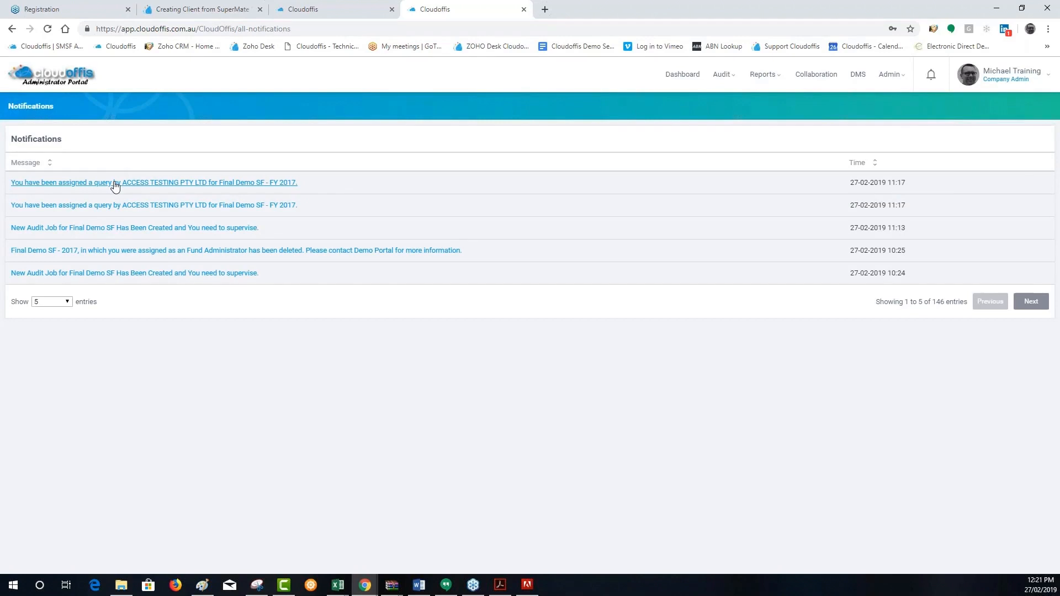
left_click(115, 183)
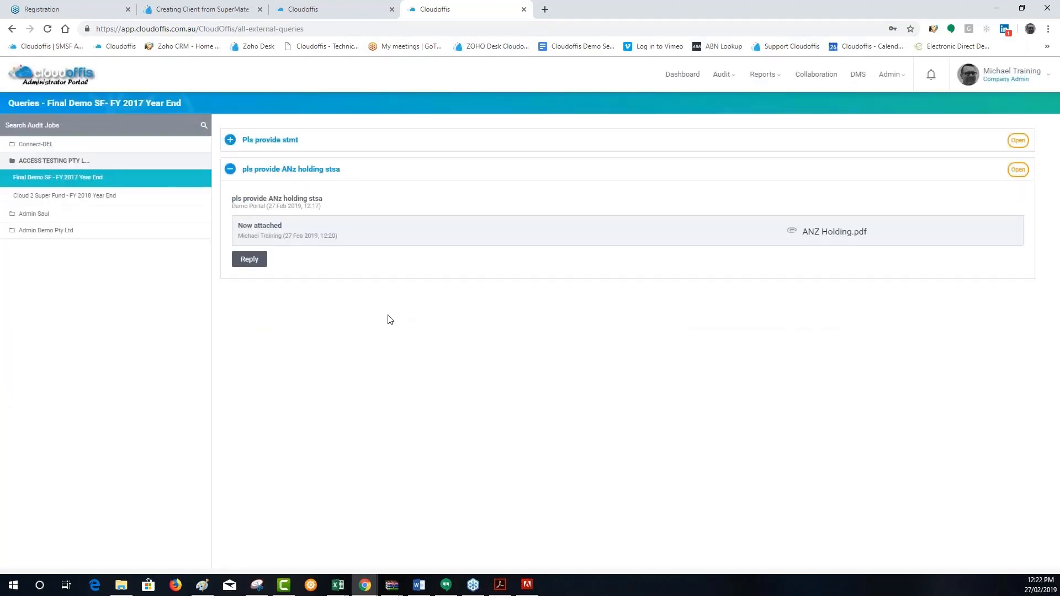
left_click(931, 77)
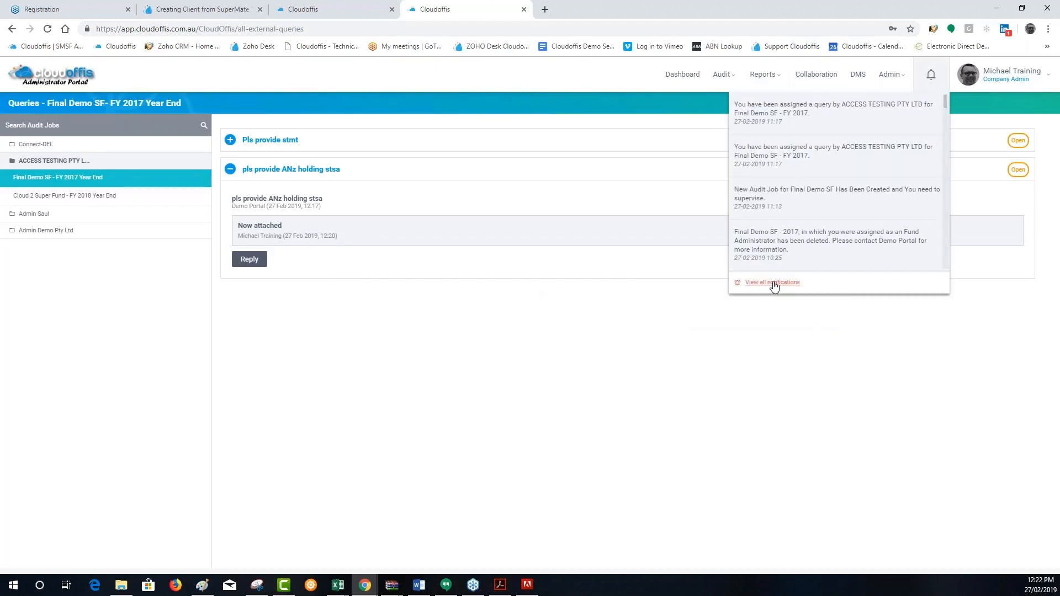
left_click(773, 283)
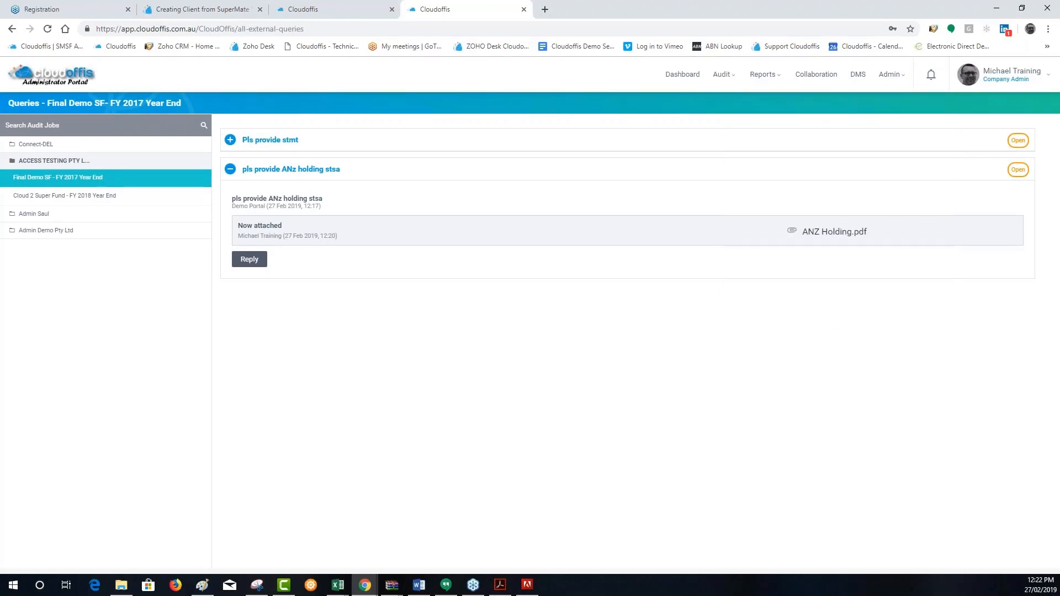
left_click(724, 83)
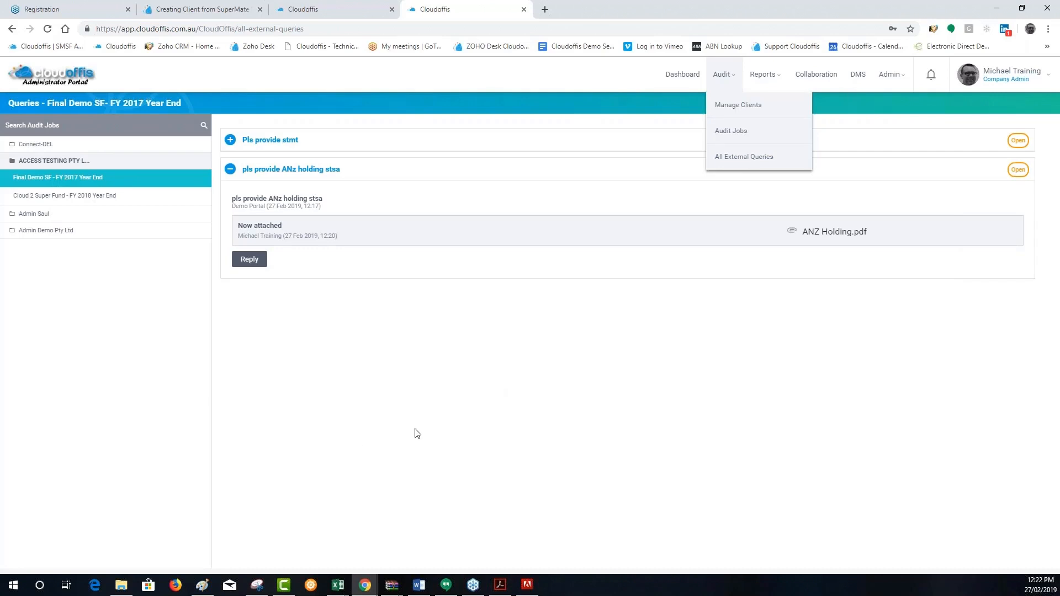
left_click(530, 114)
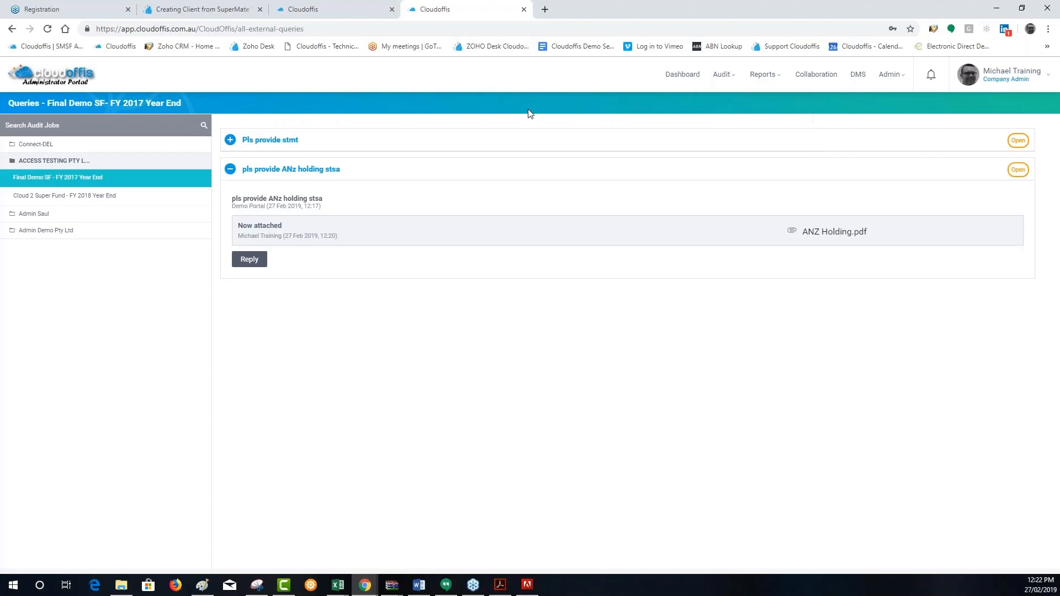
left_click(891, 75)
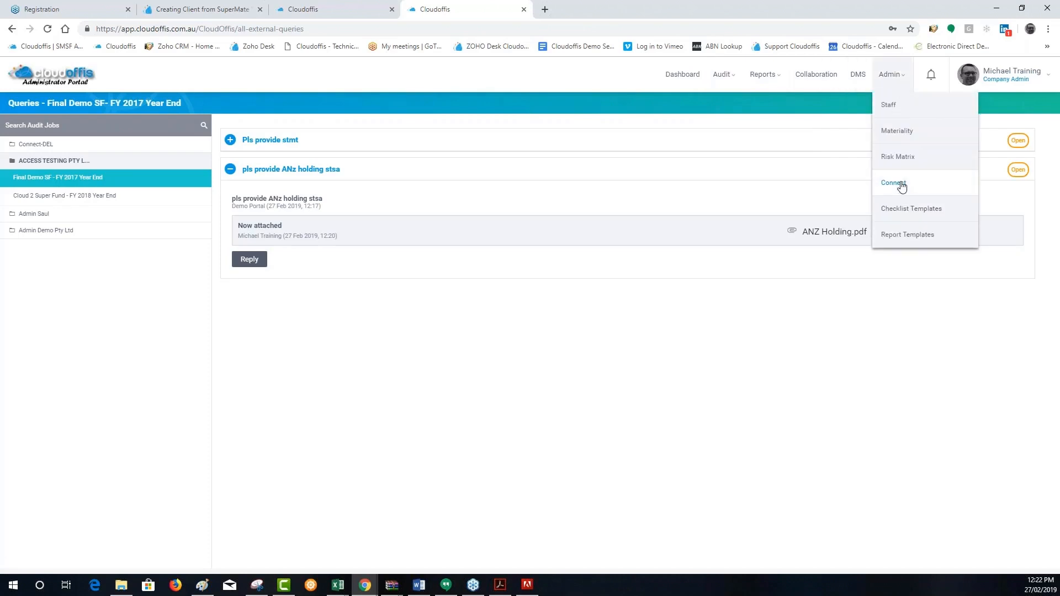
Switch to the Auditor Portal, examine the connected businesses and the Connect New Business form, and cancel the form
left_click(346, 10)
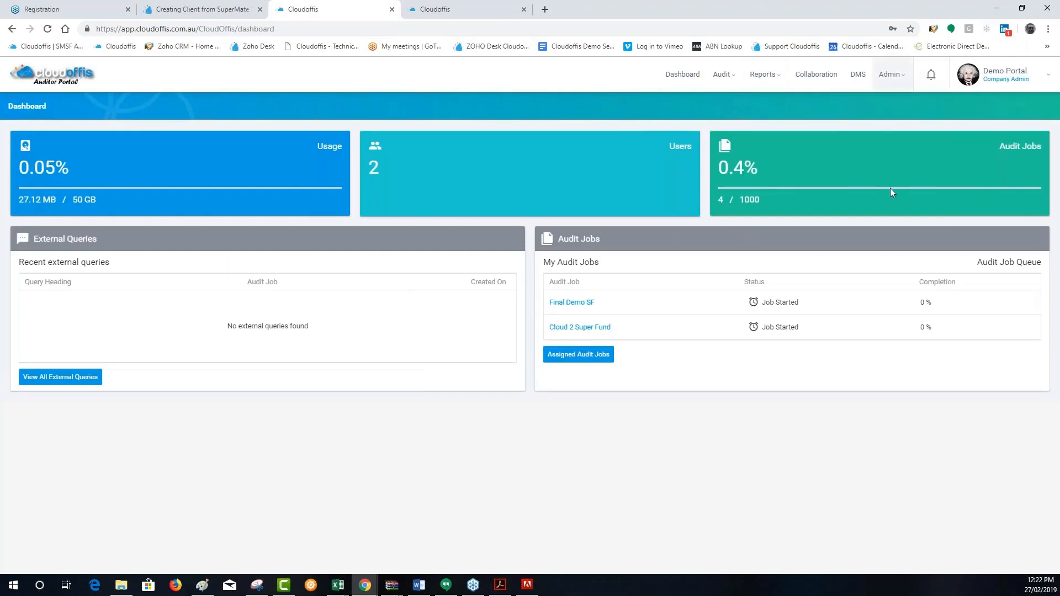
left_click(890, 74)
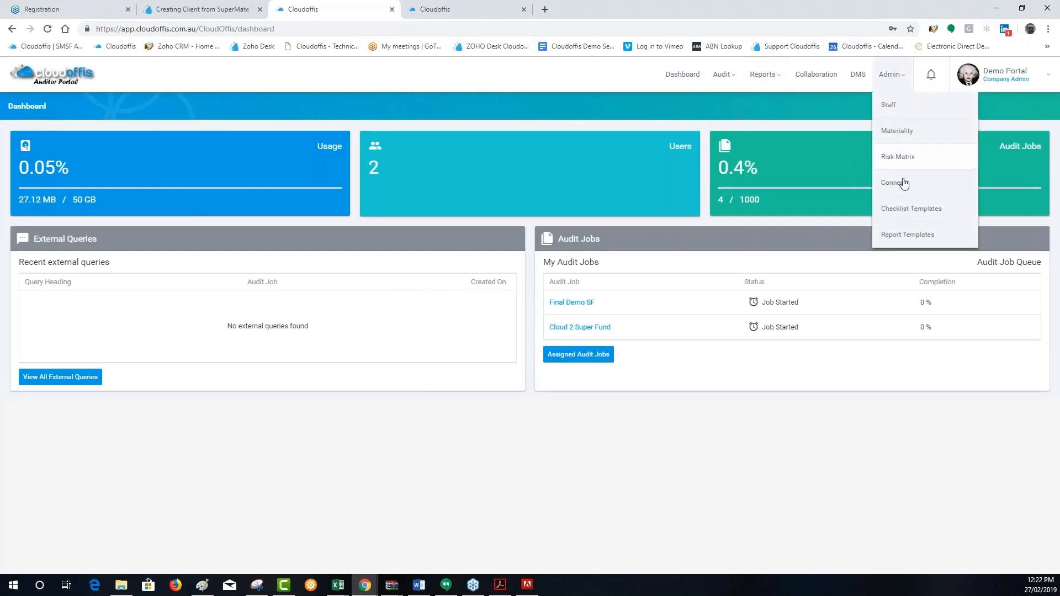
left_click(900, 182)
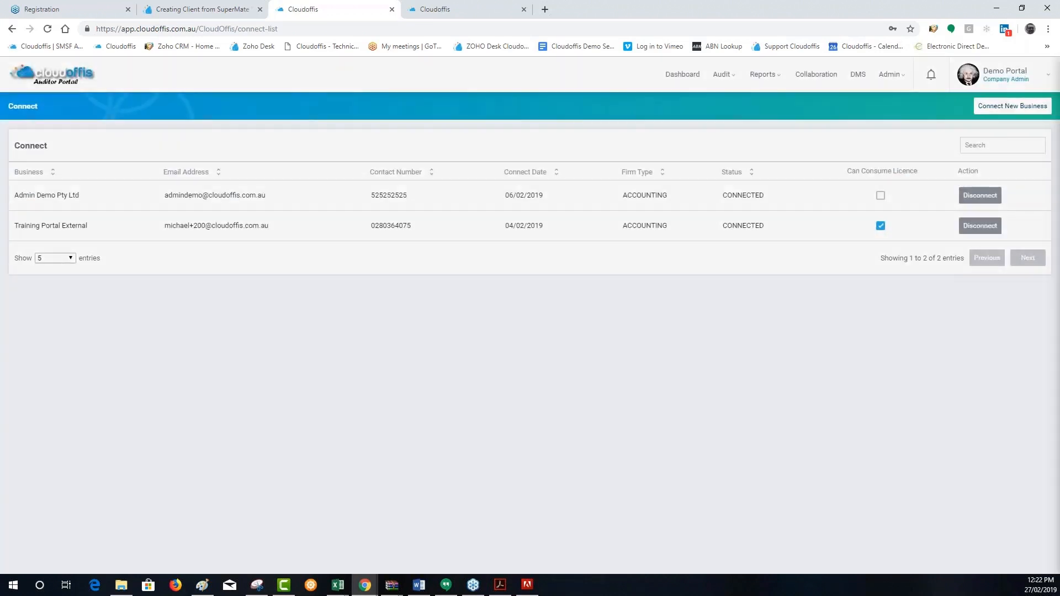
left_click(1013, 106)
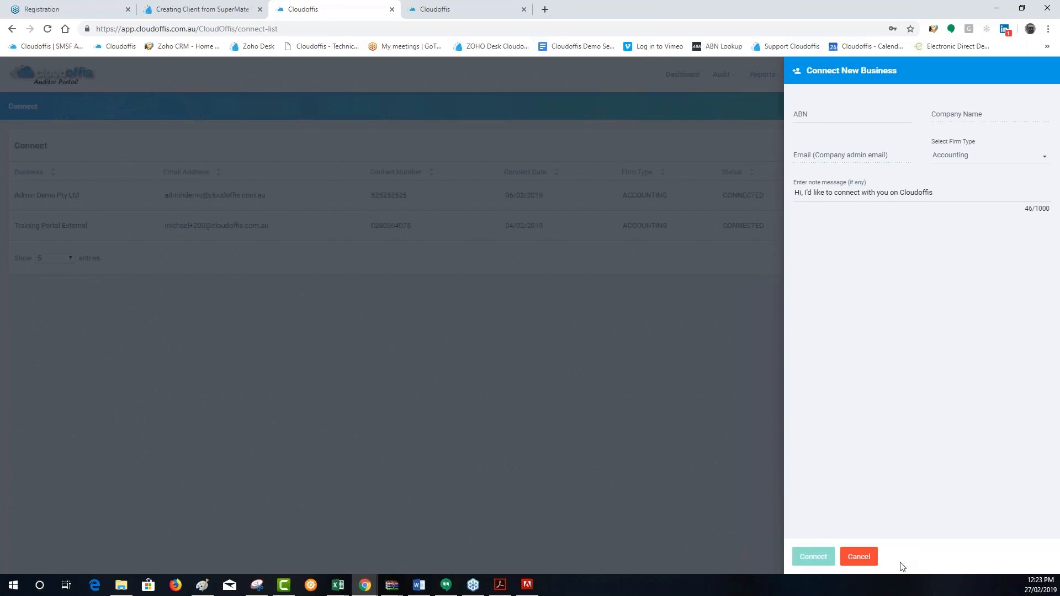
left_click(845, 557)
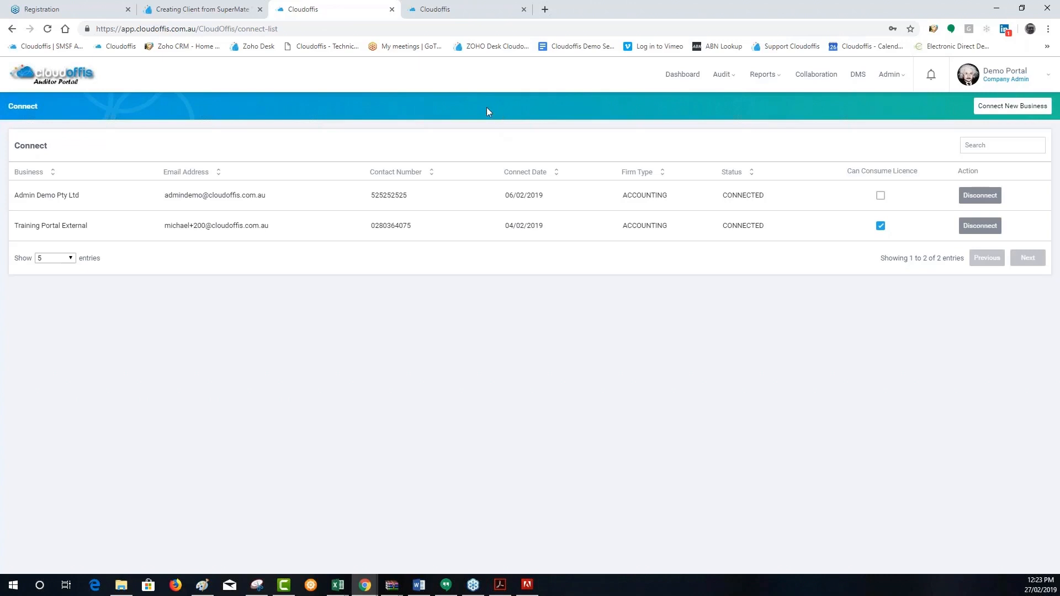
Check the feature agenda on the webinar registration page and return to the Auditor Portal
left_click(66, 9)
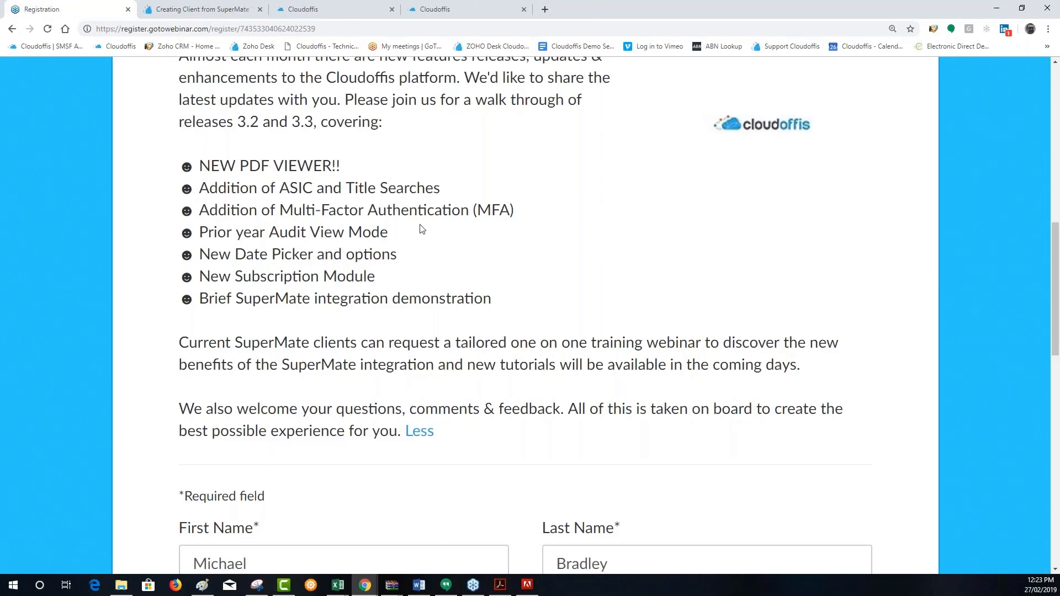
left_click(327, 9)
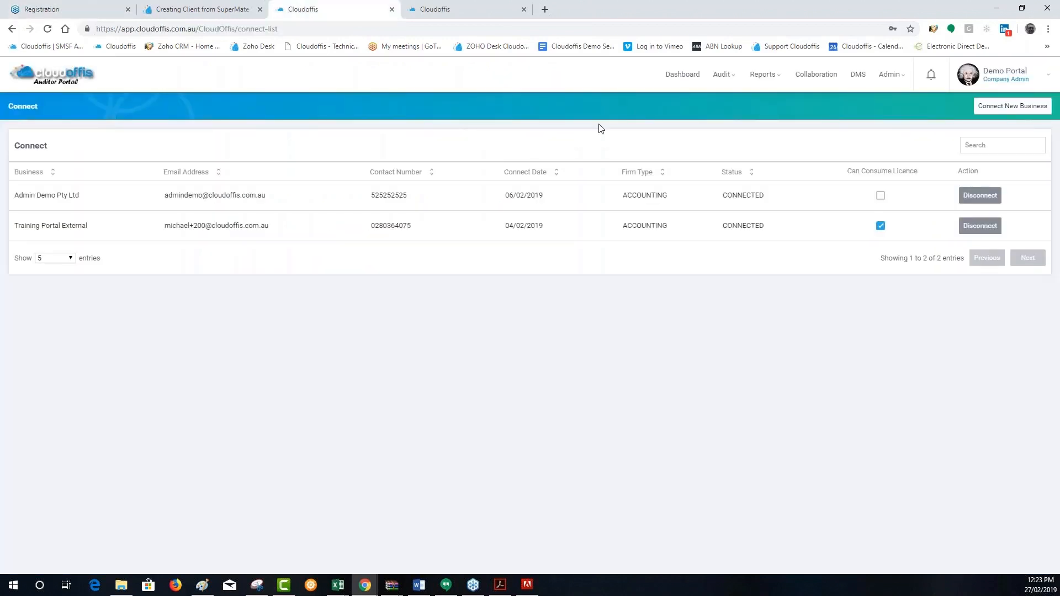
Start adding a BGL client from the Auditor Portal's client list and enter 01/01/2001 as its fund start date
mouse_move(721, 77)
left_click(725, 108)
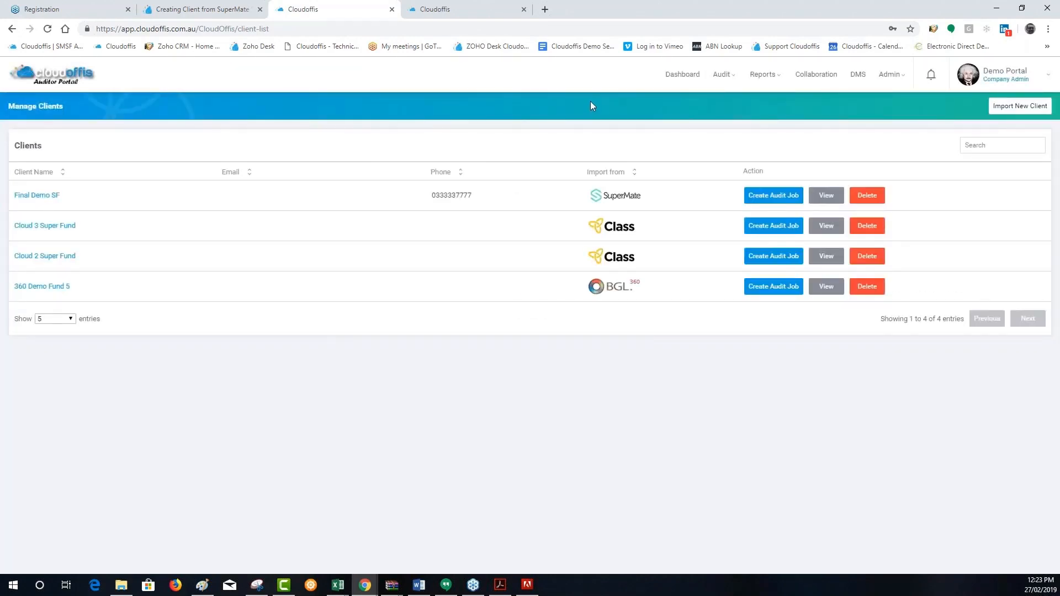
left_click(1008, 107)
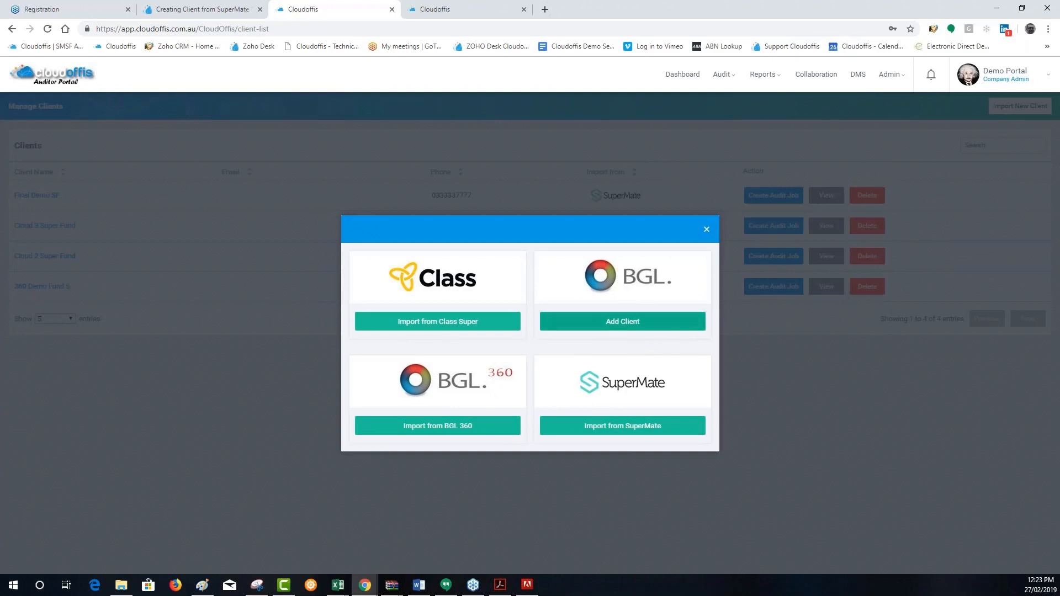
left_click(606, 325)
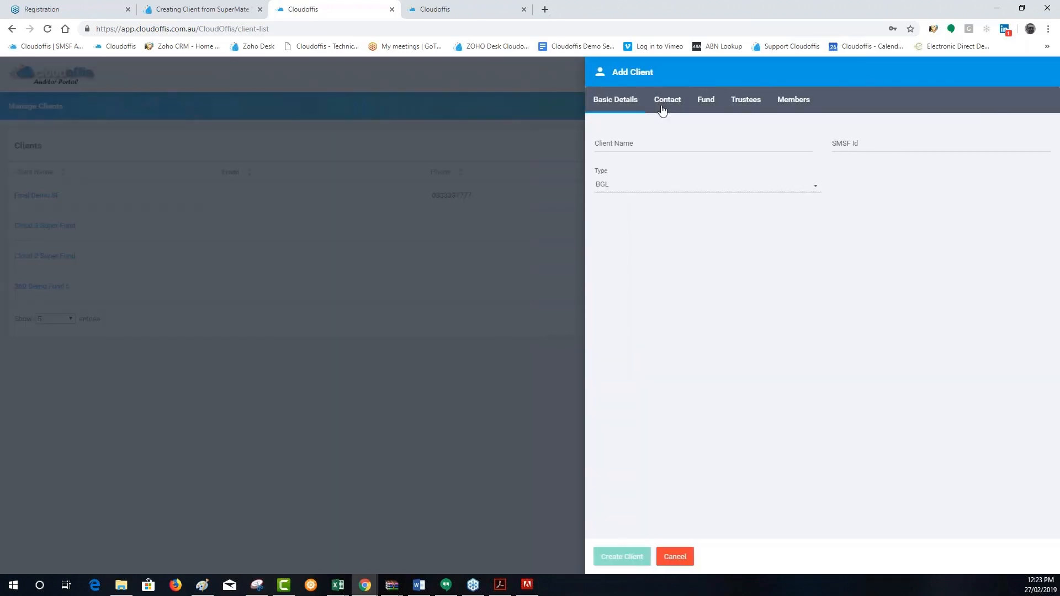
left_click(707, 105)
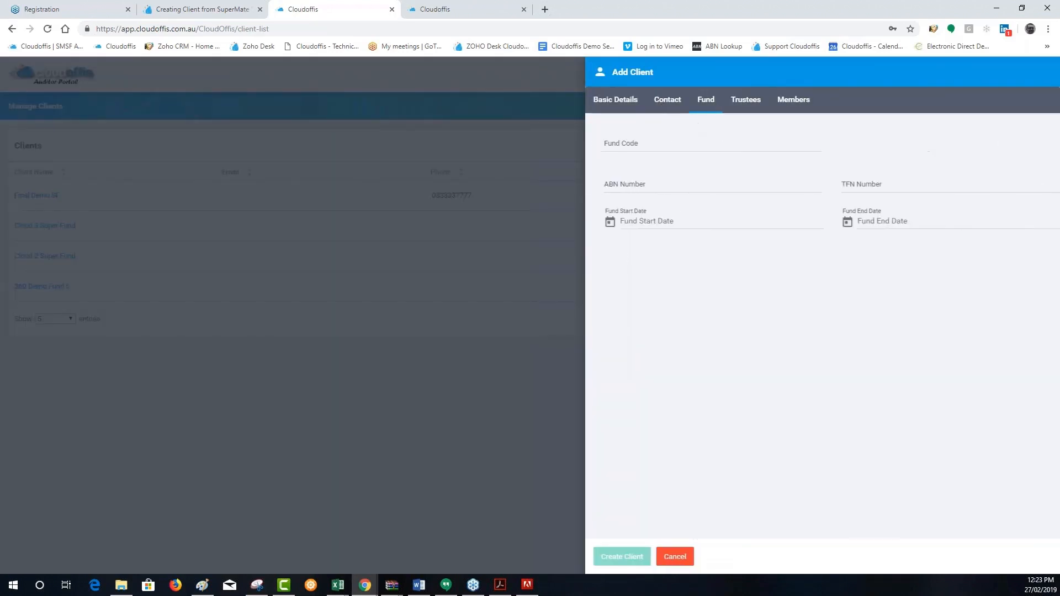
left_click(658, 222)
type("0")
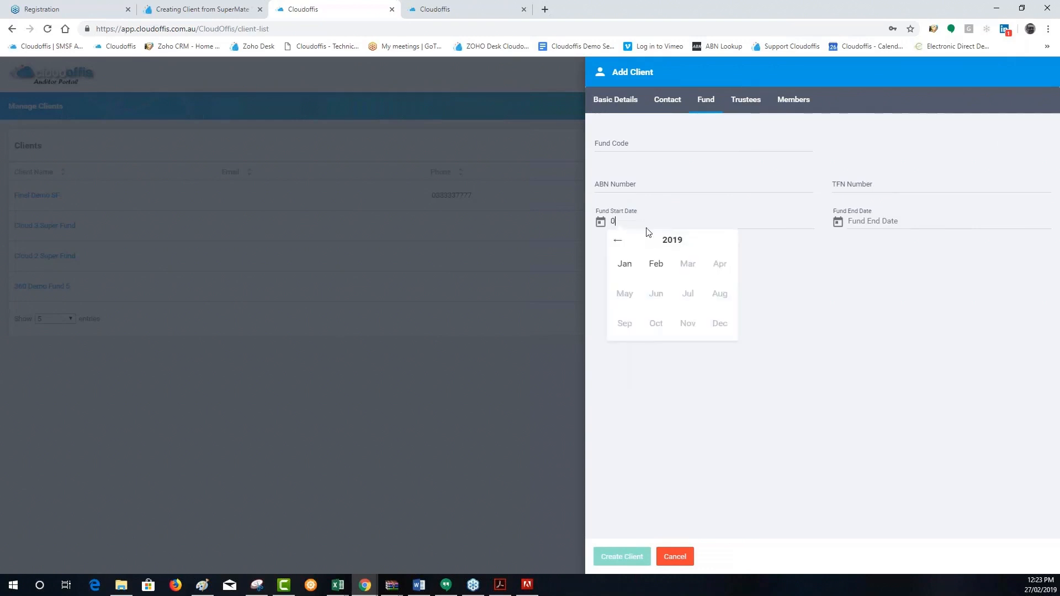
type("1/01/2001")
Browse the fund start date picker to July 2001 and cancel the new client
left_click(619, 243)
left_click(619, 243)
left_click(618, 243)
left_click(618, 243)
left_click(618, 243)
left_click(618, 243)
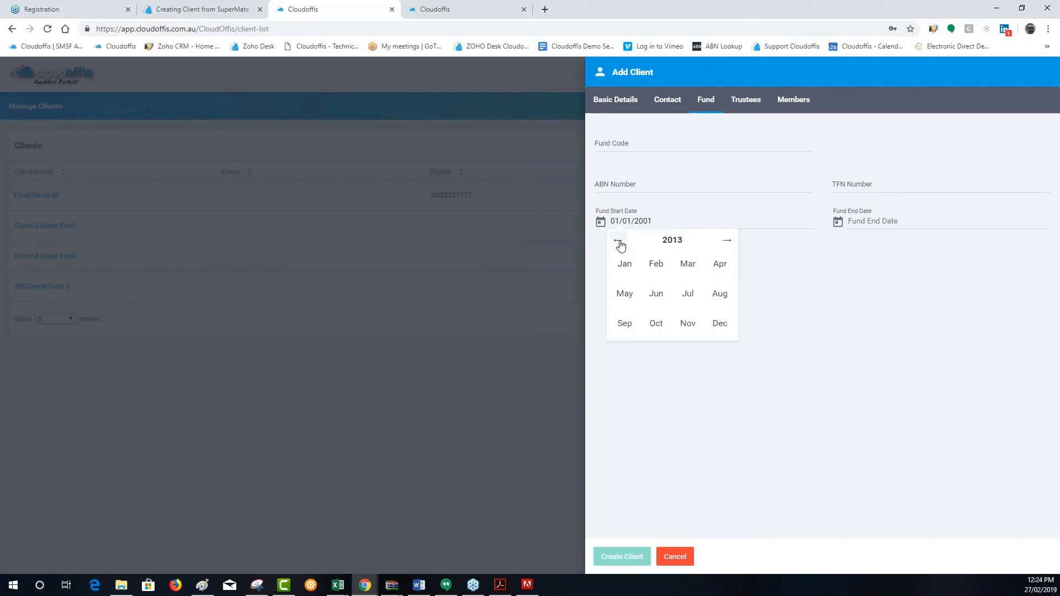
left_click(618, 243)
left_click(618, 243)
left_click(619, 243)
left_click(618, 243)
left_click(619, 243)
left_click(618, 243)
left_click(619, 243)
left_click(619, 243)
left_click(618, 243)
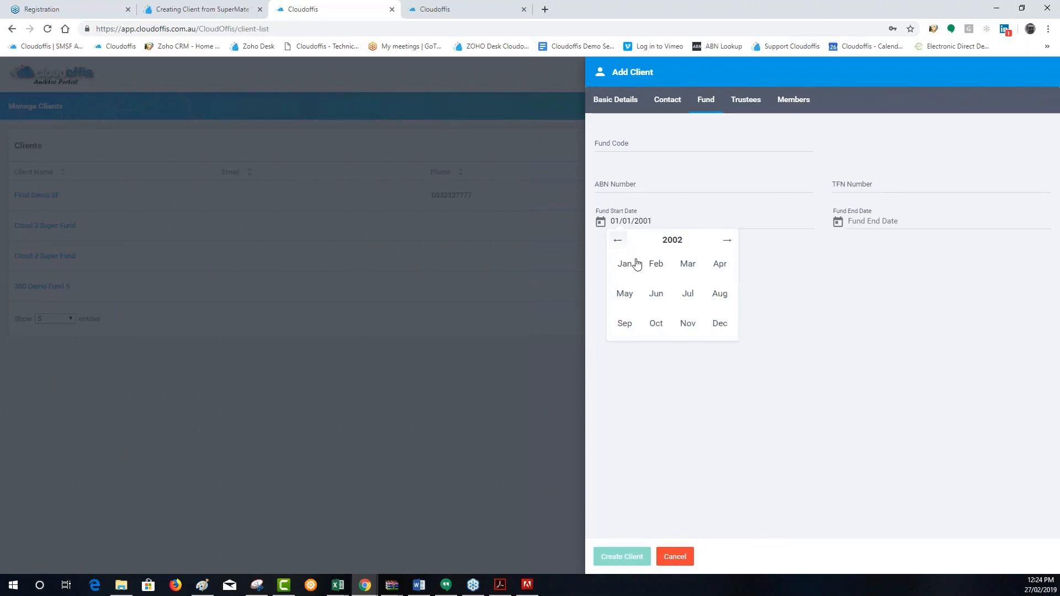
left_click(688, 293)
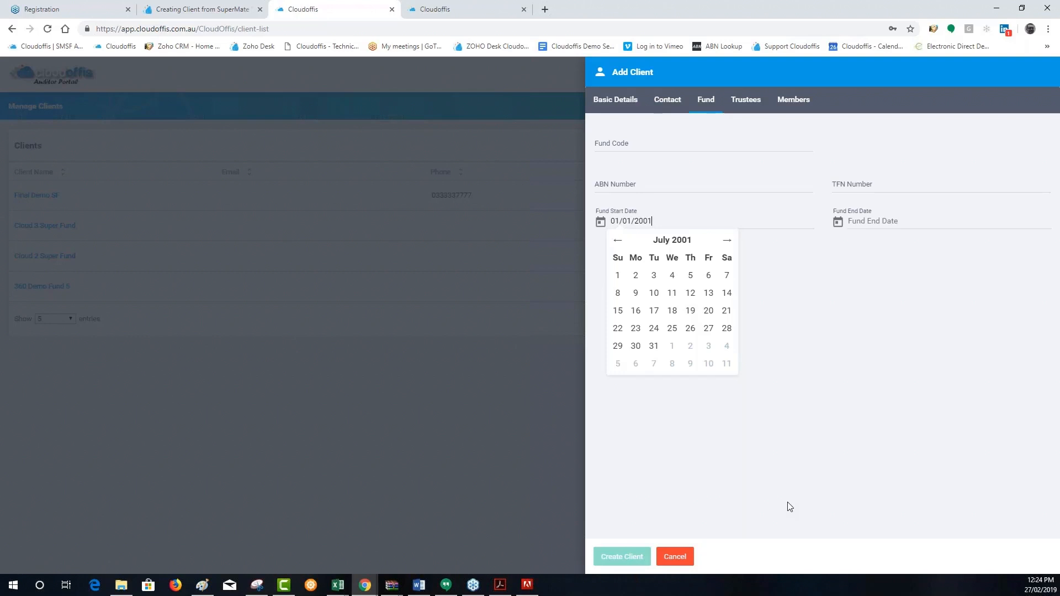
left_click(690, 555)
Check the feature agenda on the webinar registration page and view the Auditor Portal's subscription details
left_click(80, 4)
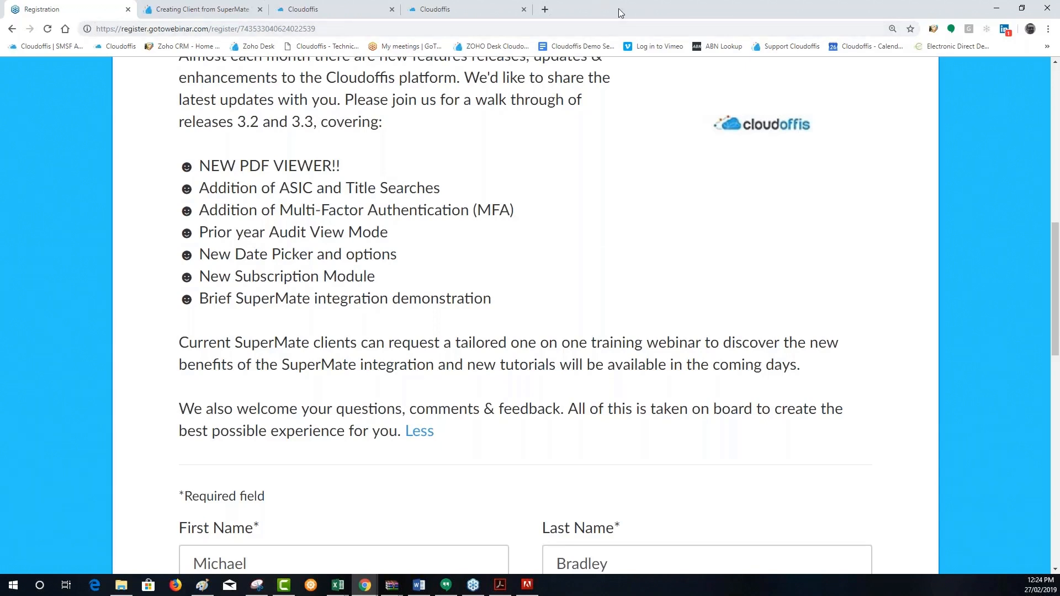
left_click(315, 7)
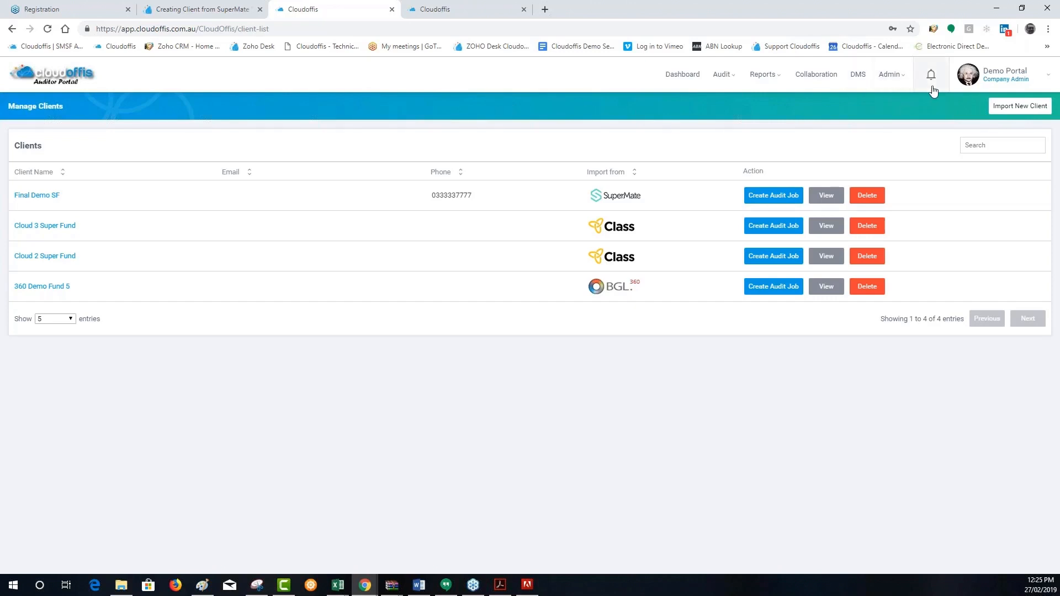
left_click(988, 75)
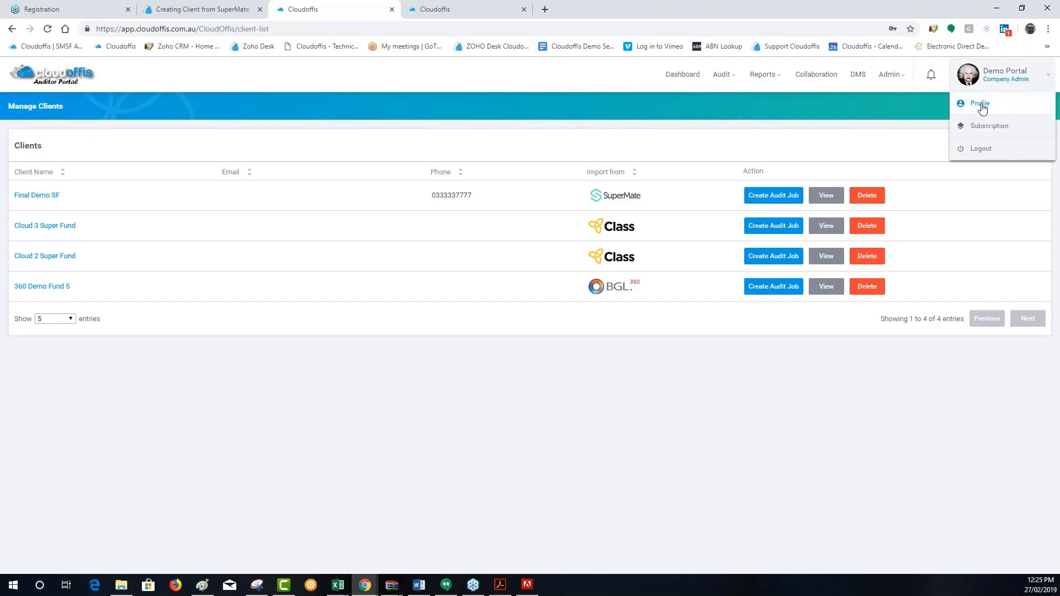
left_click(992, 128)
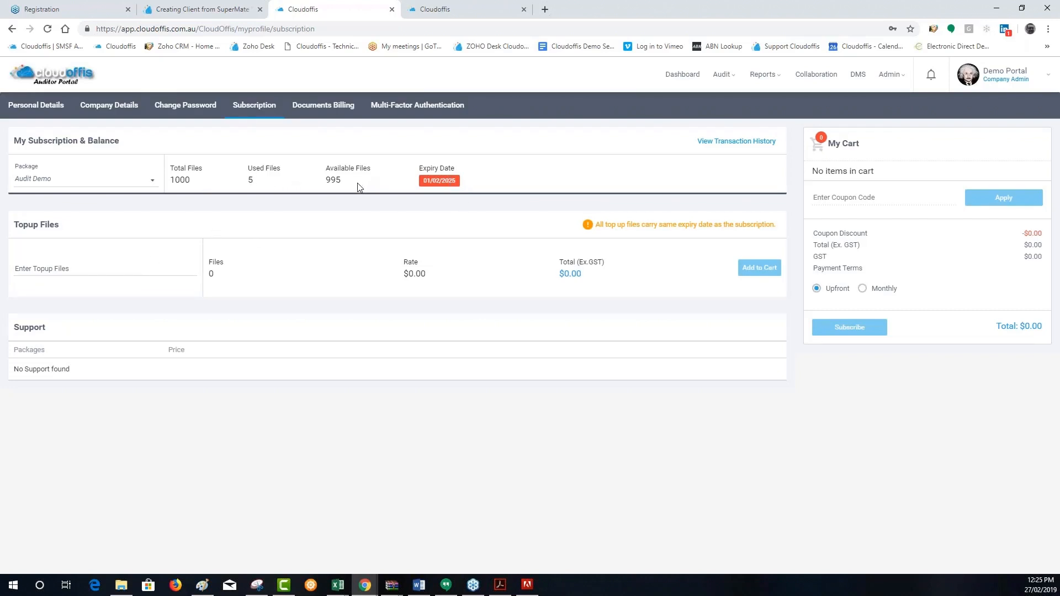
Add 313 top-up files to the Auditor Portal's subscription cart
left_click(70, 266)
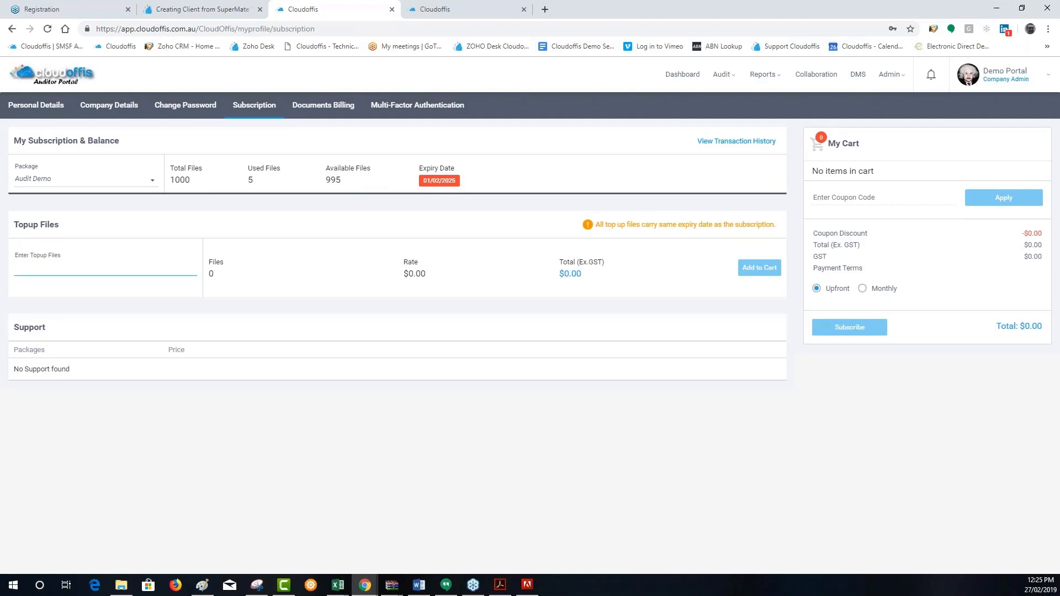
type("313")
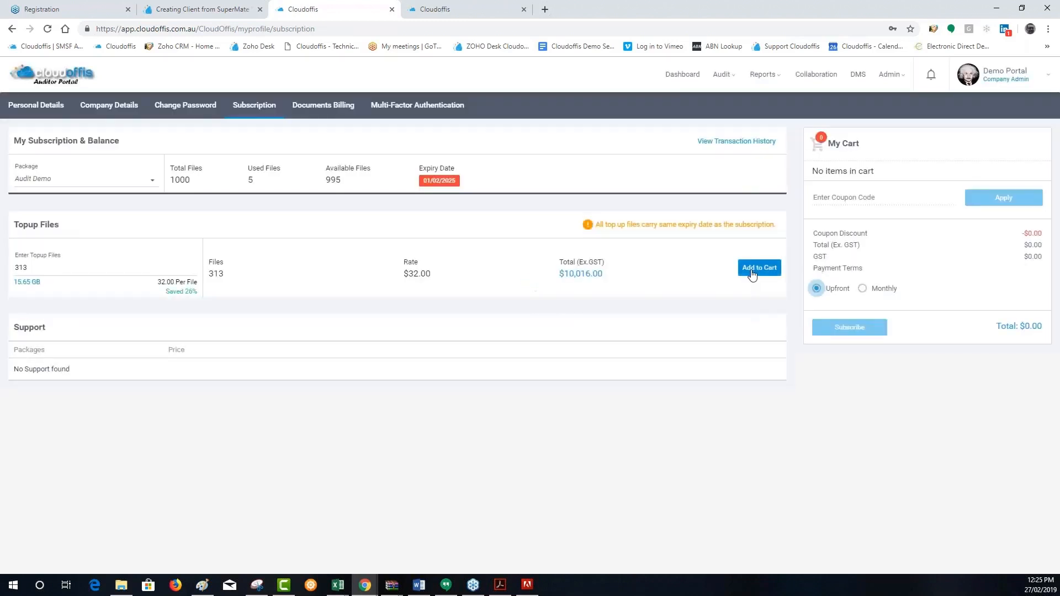
left_click(752, 272)
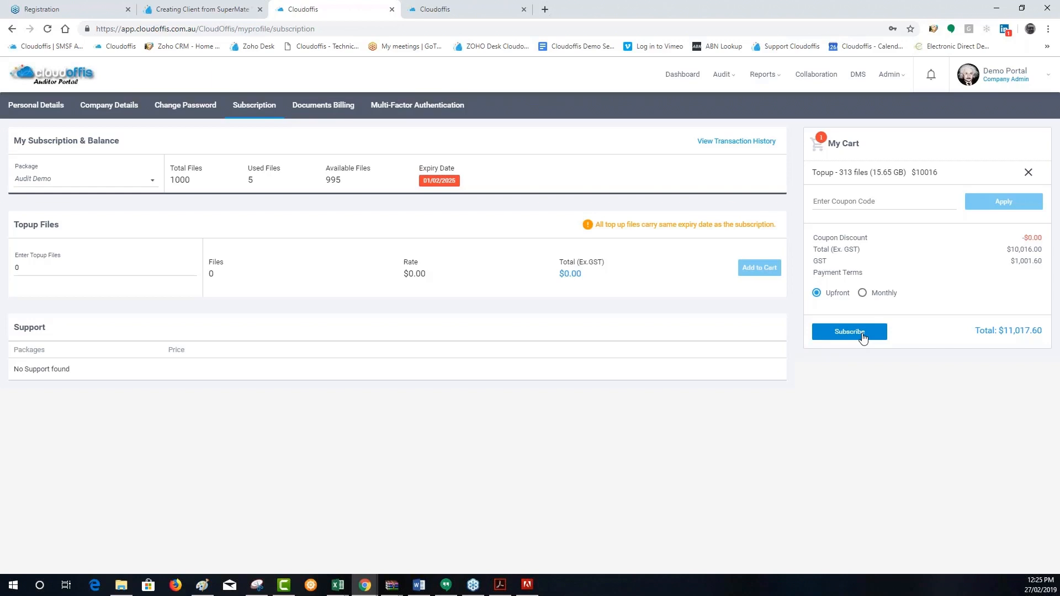
Switch to the Administrator Portal's subscription page and renew the Audit 2017 package by adding Audit Essentials to the cart
left_click(441, 9)
left_click(1003, 77)
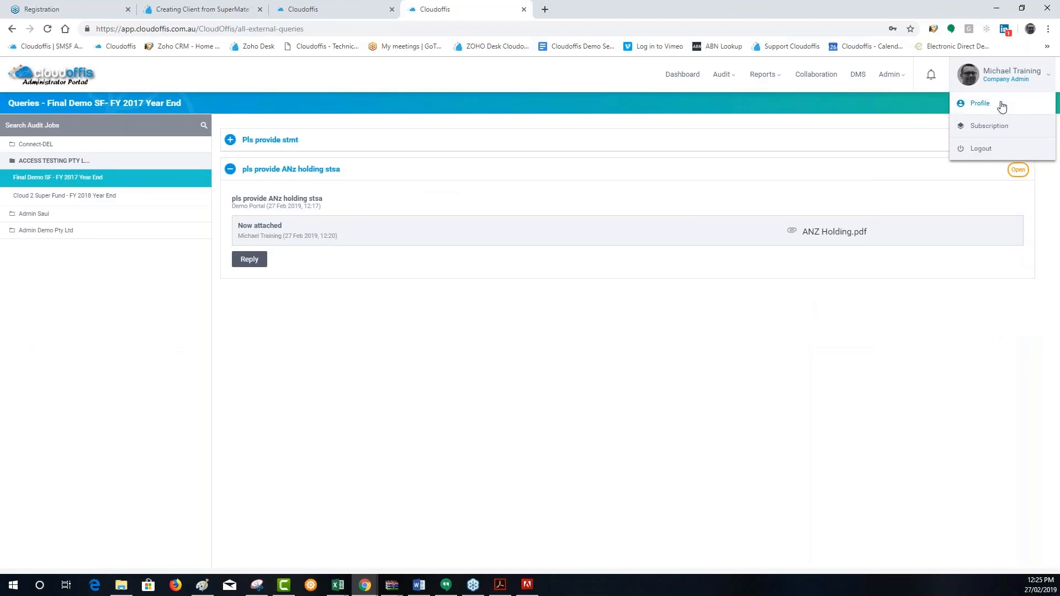
left_click(1008, 128)
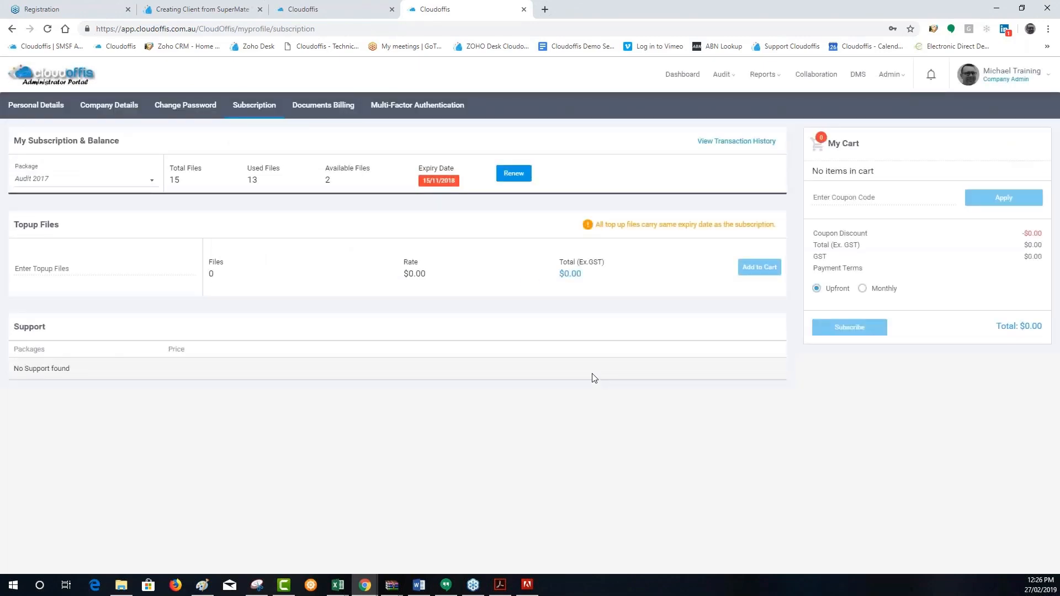
left_click(513, 174)
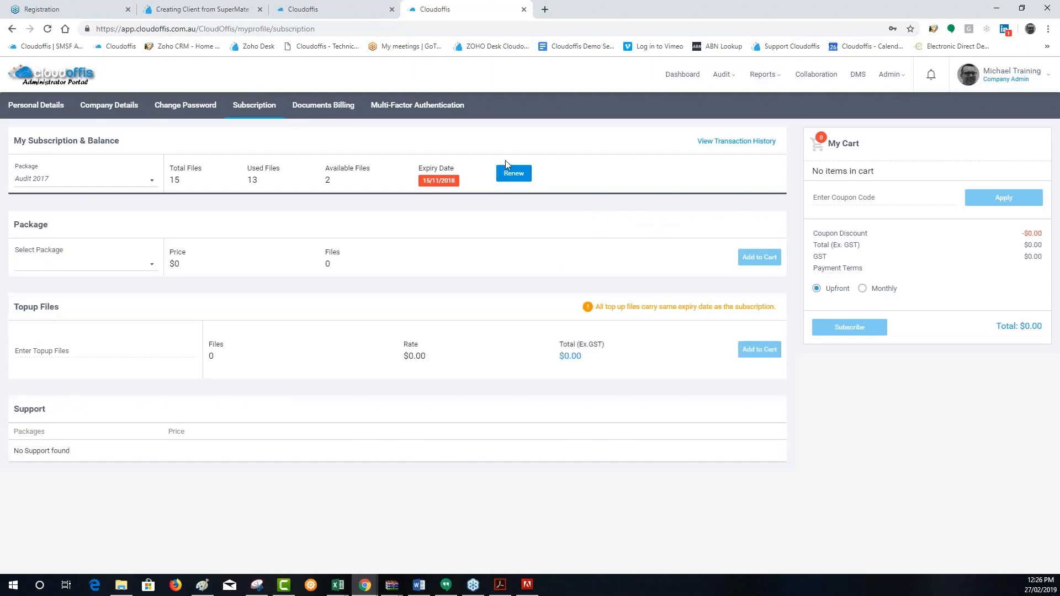
left_click(61, 260)
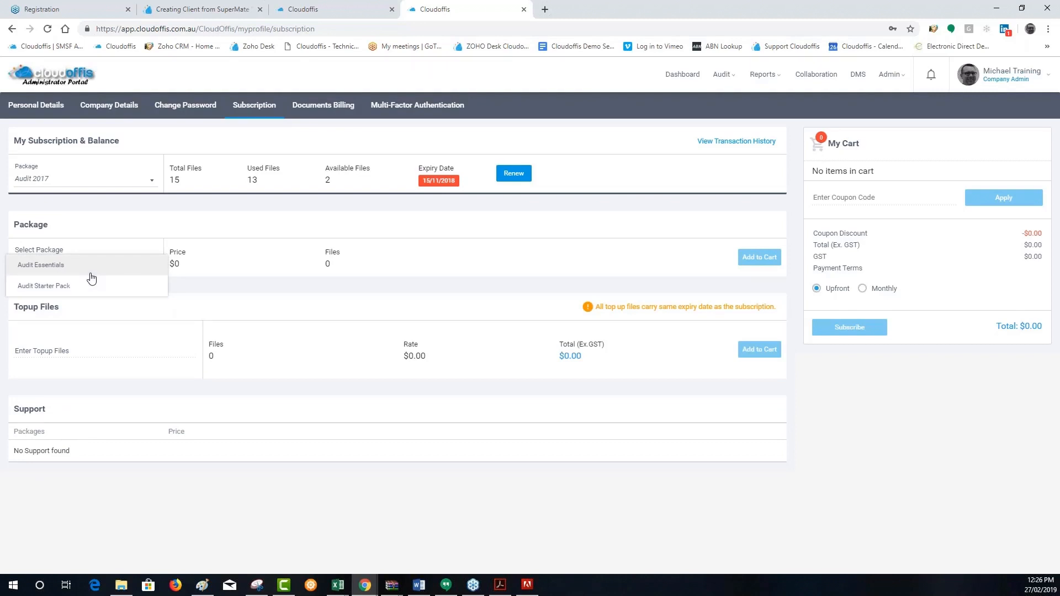
left_click(90, 275)
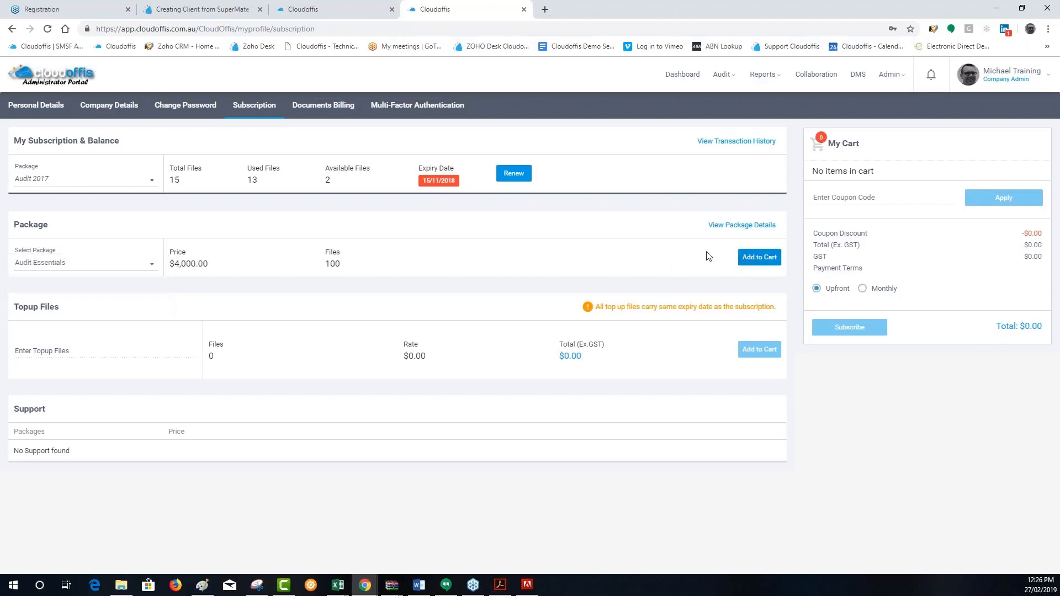
left_click(732, 258)
Enter 900 top-up files to examine the rate and total, and clear the quantity without adding it to the cart
left_click(52, 266)
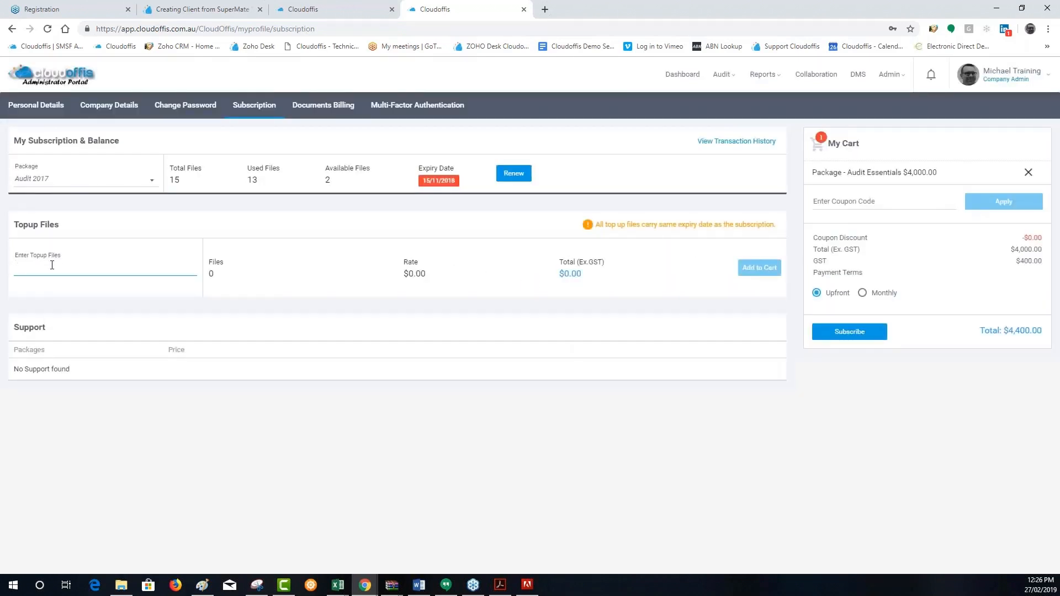
type("900")
left_click(333, 382)
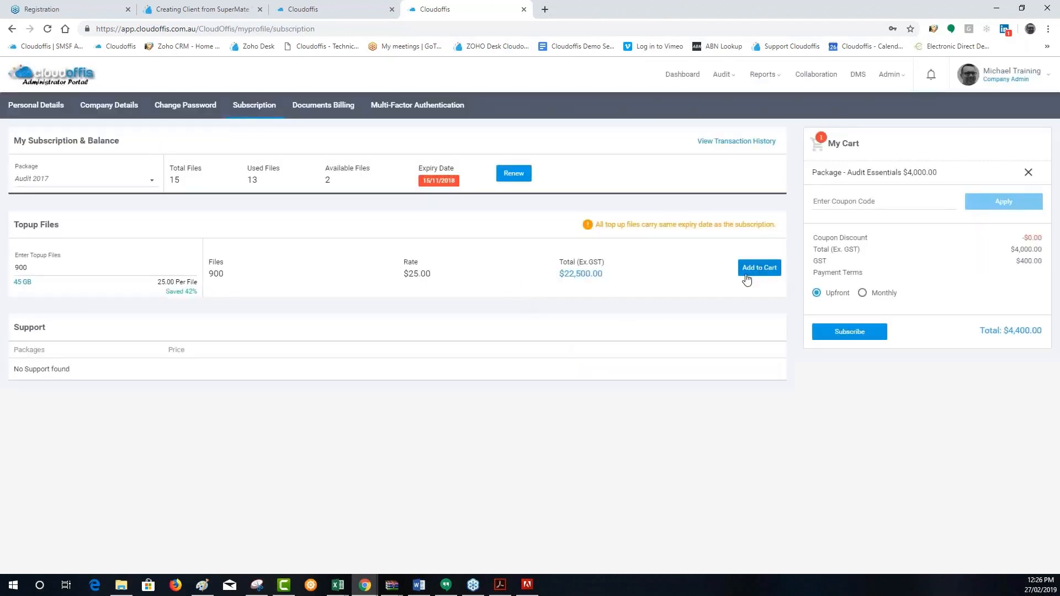
double_click(21, 267)
key("BackSpace")
left_click(533, 430)
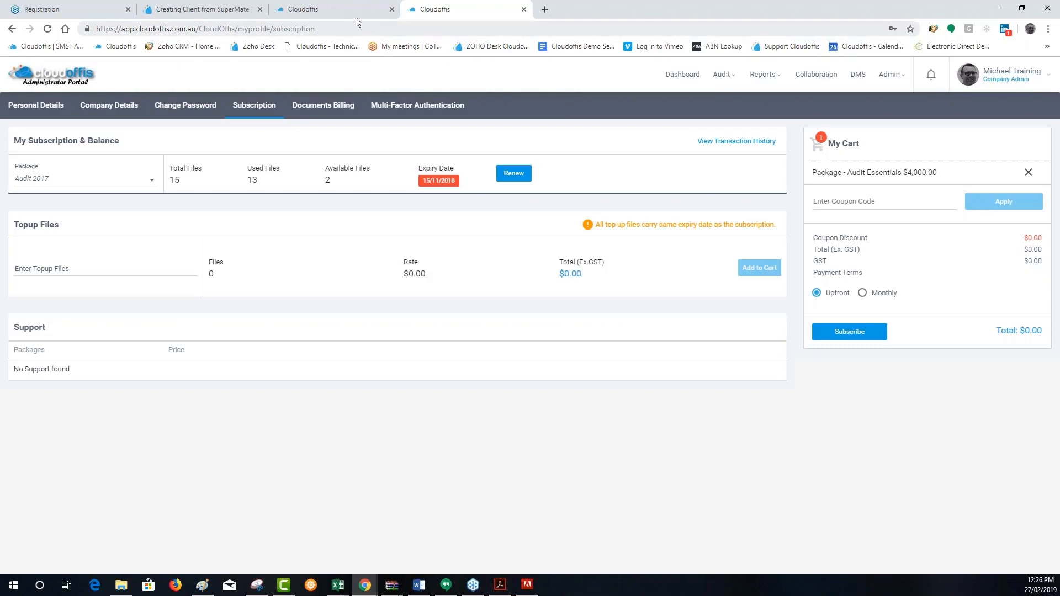
Check the Auditor Portal's documents billing and open the Cloud 2 Super Fund Year End 2018 job from the user's own audit jobs
left_click(318, 13)
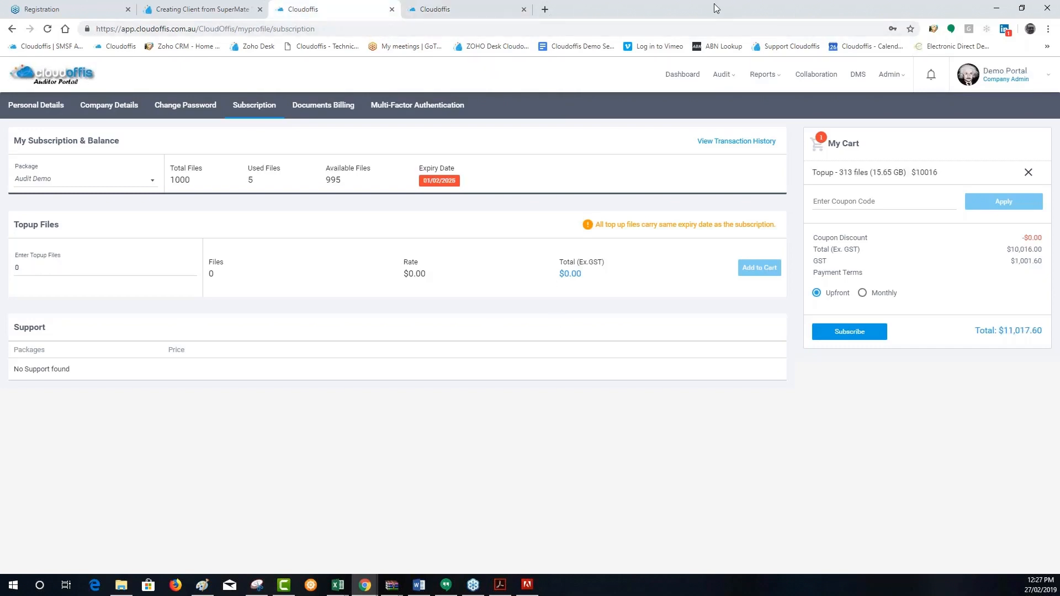
left_click(320, 112)
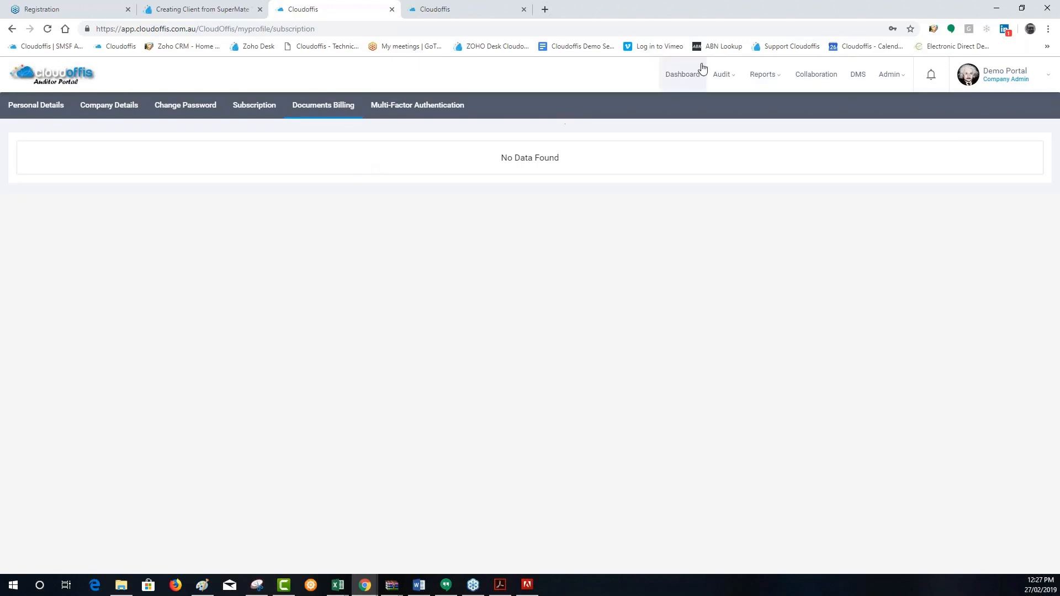
left_click(722, 74)
left_click(734, 131)
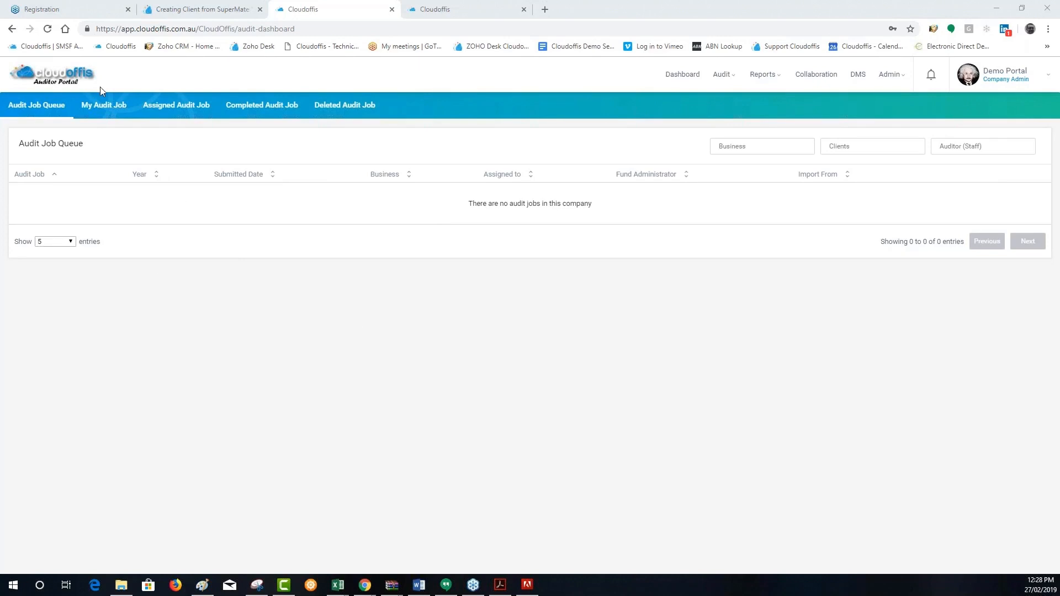
left_click(117, 108)
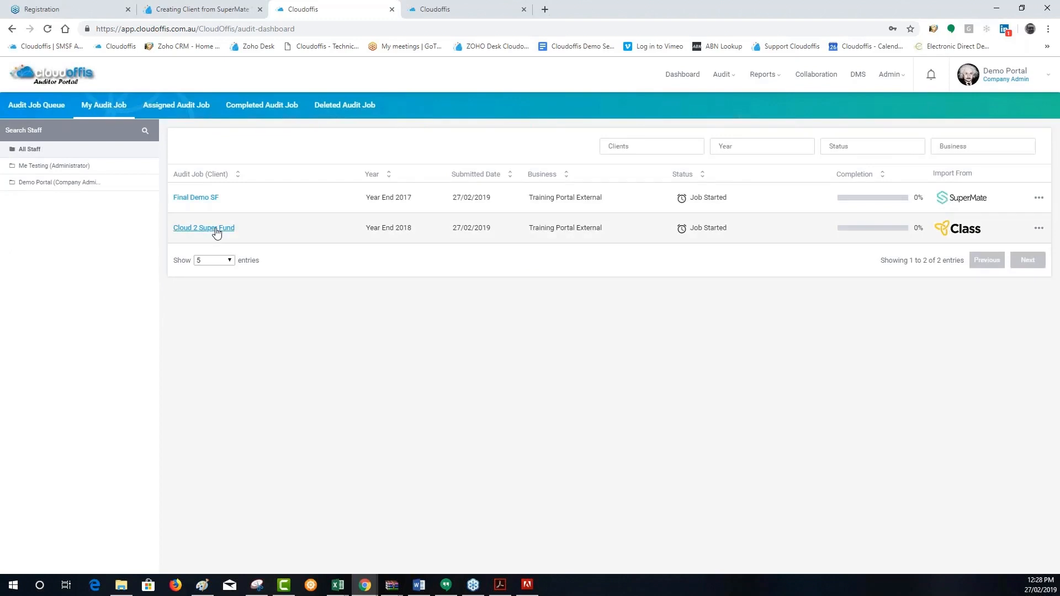
left_click(216, 229)
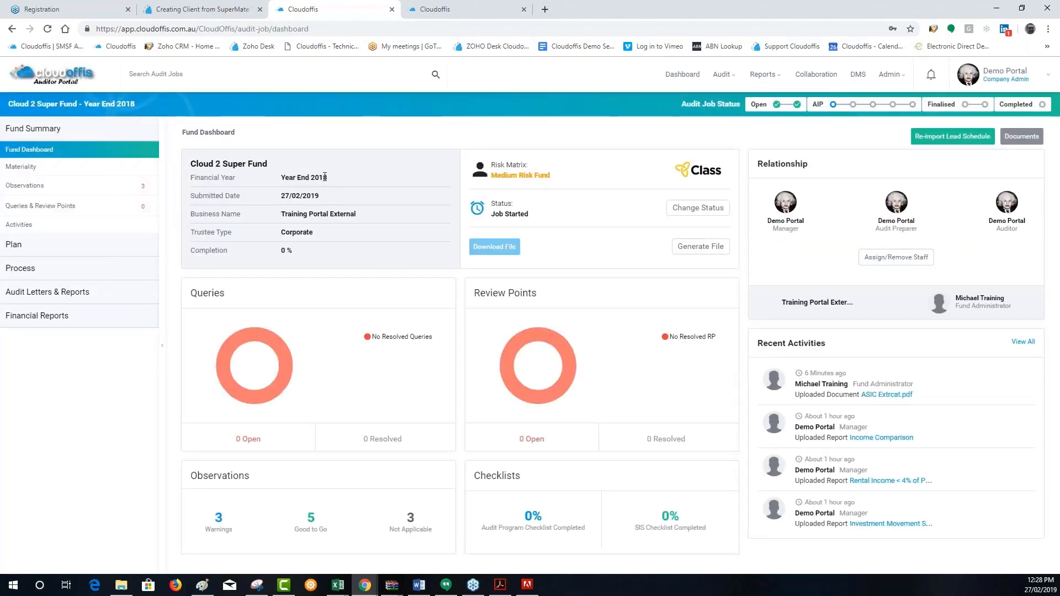
Unlock the completed Cloud 2 Super Fund Year End 2017 audit file by changing its status to Pending Auditor's Review
left_click(722, 74)
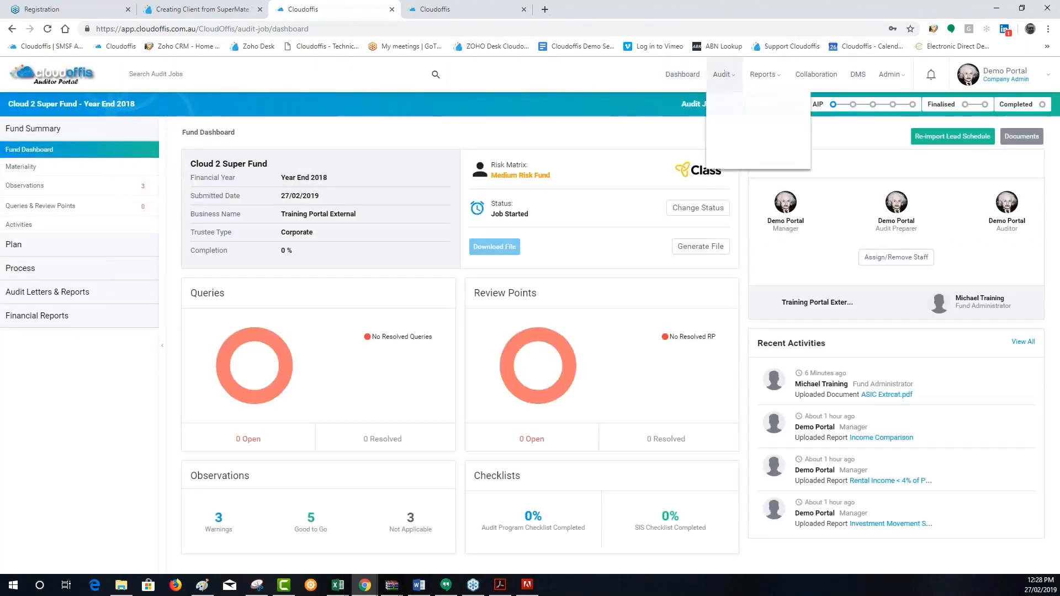
left_click(732, 130)
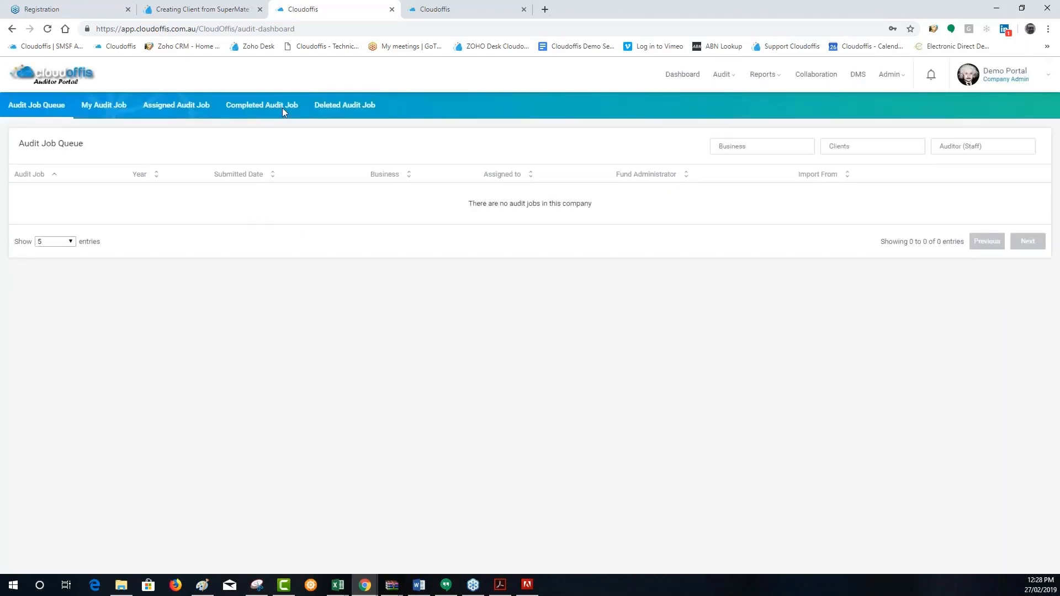
left_click(283, 107)
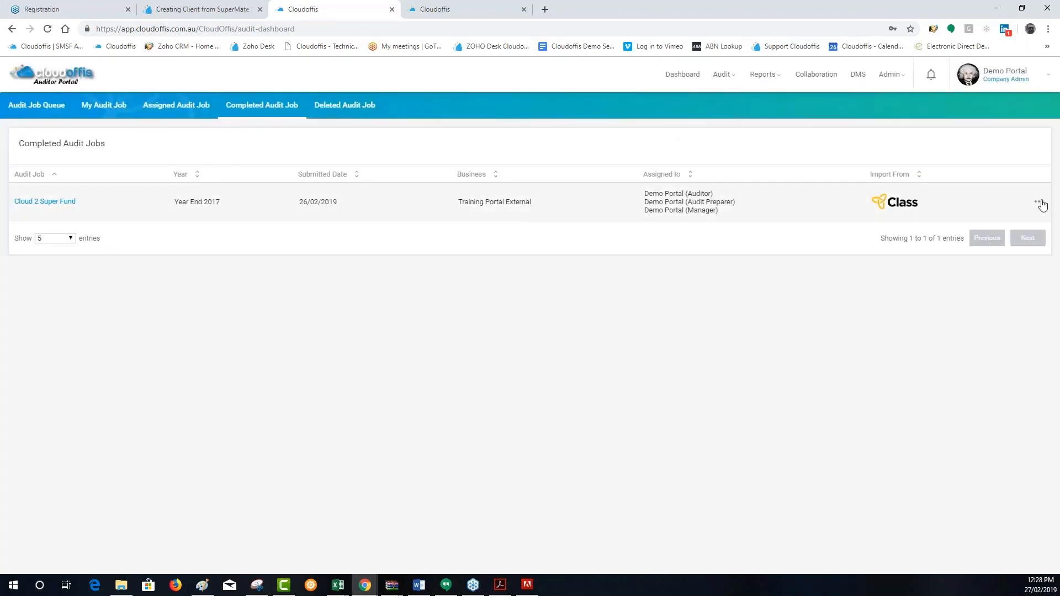
left_click(1040, 204)
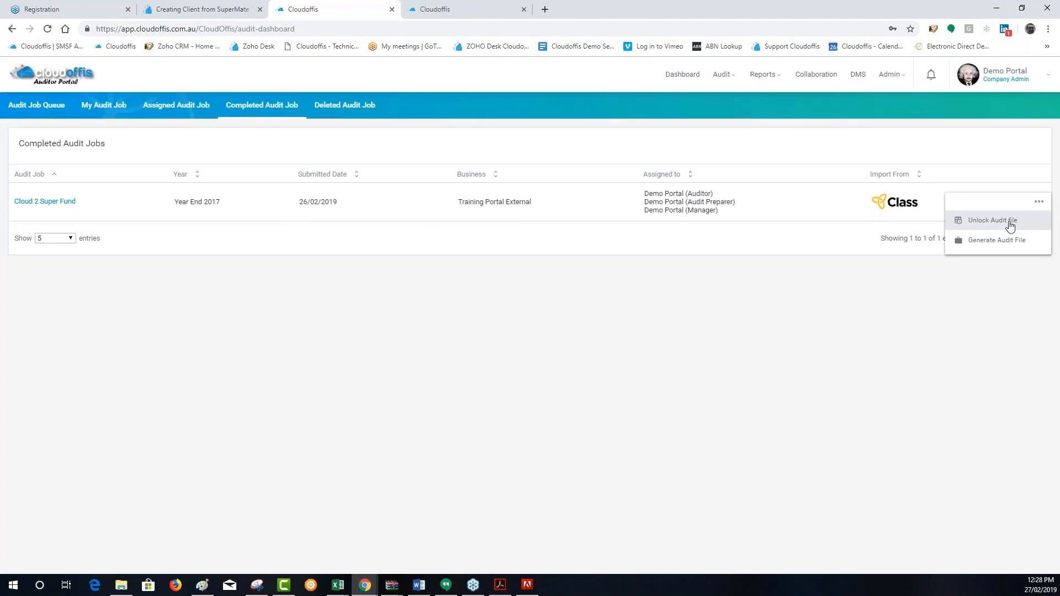
left_click(1010, 224)
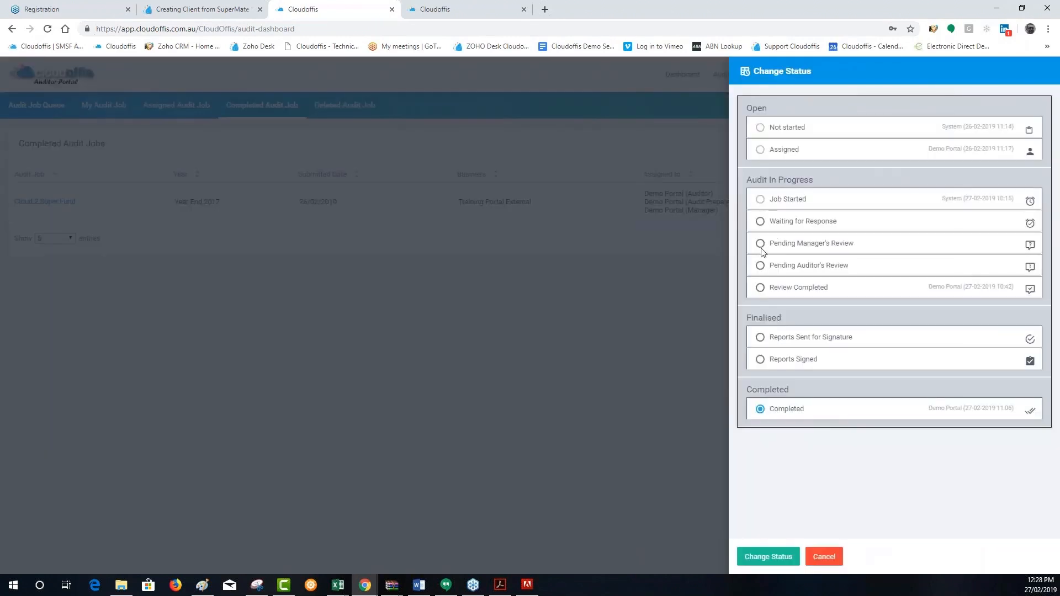
left_click(760, 266)
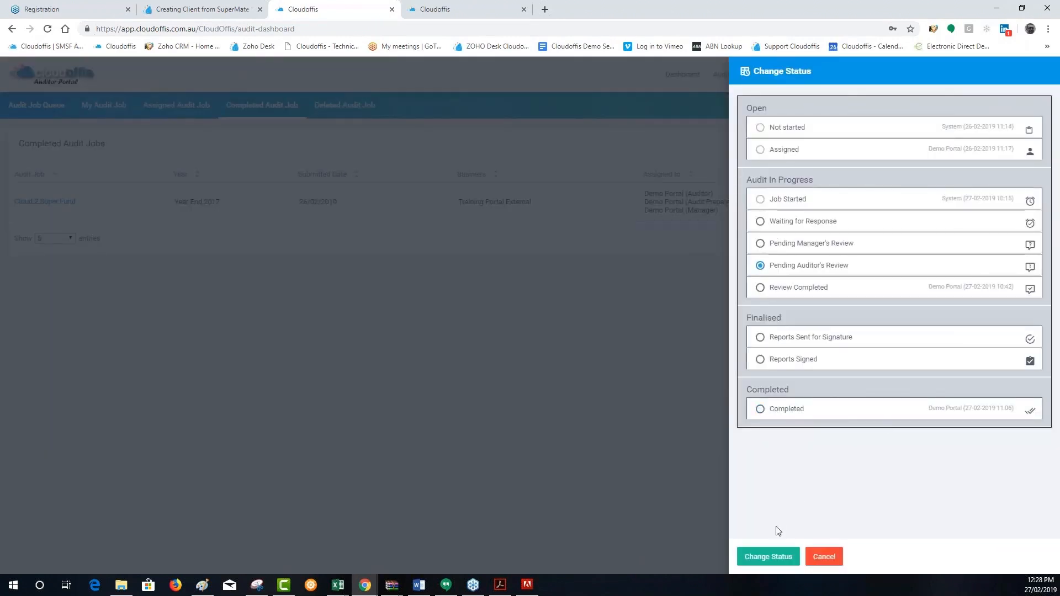
left_click(765, 556)
left_click(639, 352)
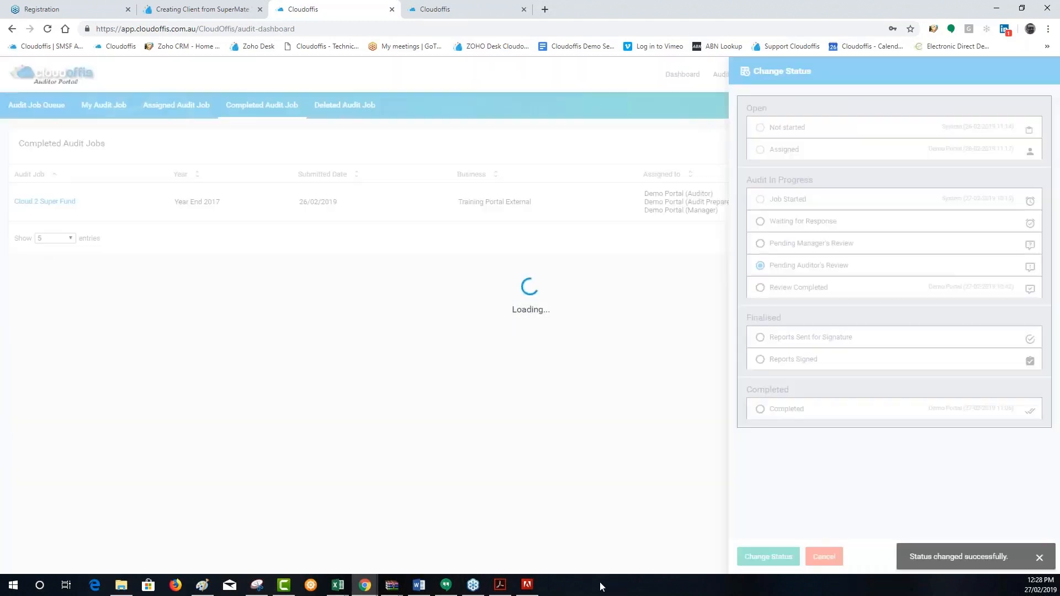
Open the unlocked Cloud 2 Super Fund Year End 2017 job from the user's own audit jobs and show its Cash (Bank and Term Deposit) assets section
left_click(108, 110)
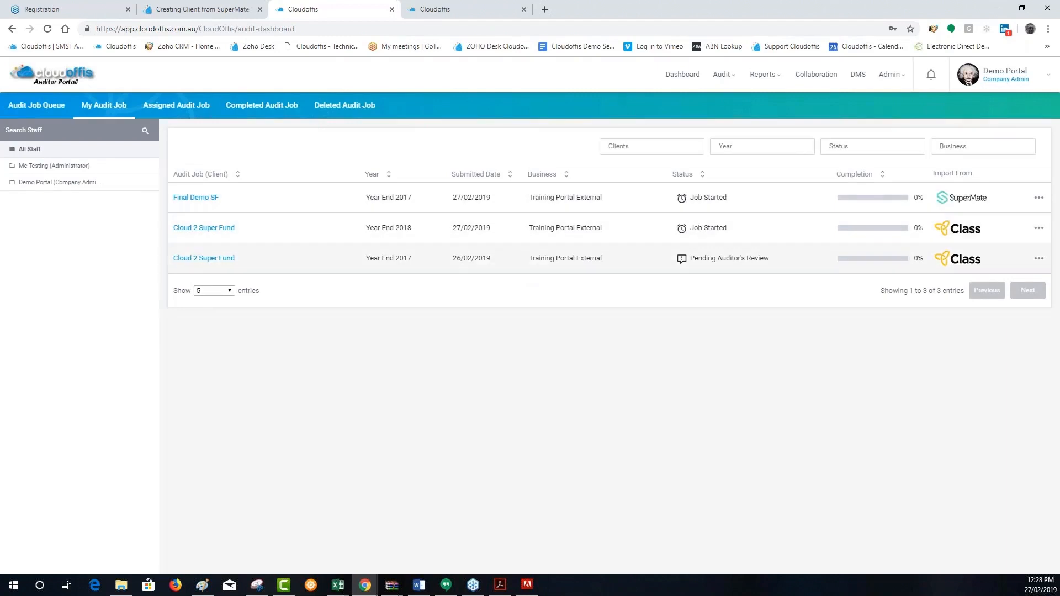
left_click(208, 260)
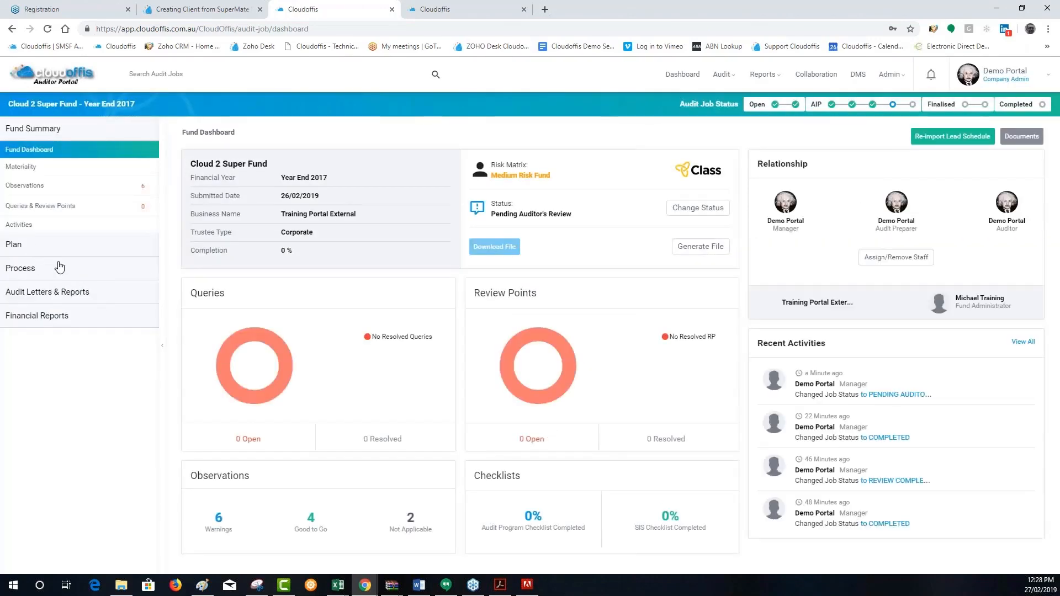
left_click(38, 268)
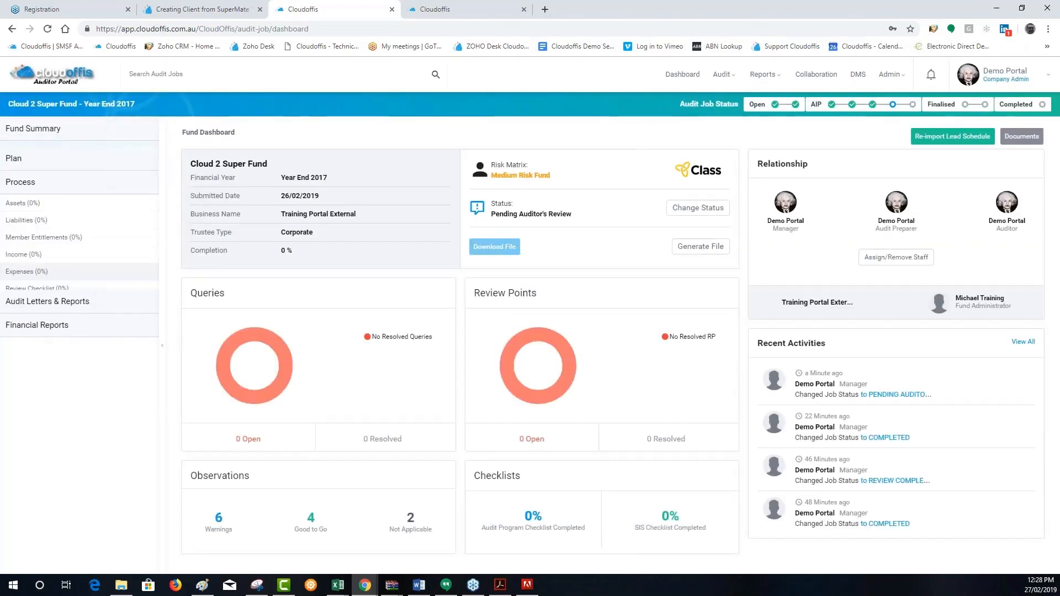
left_click(38, 199)
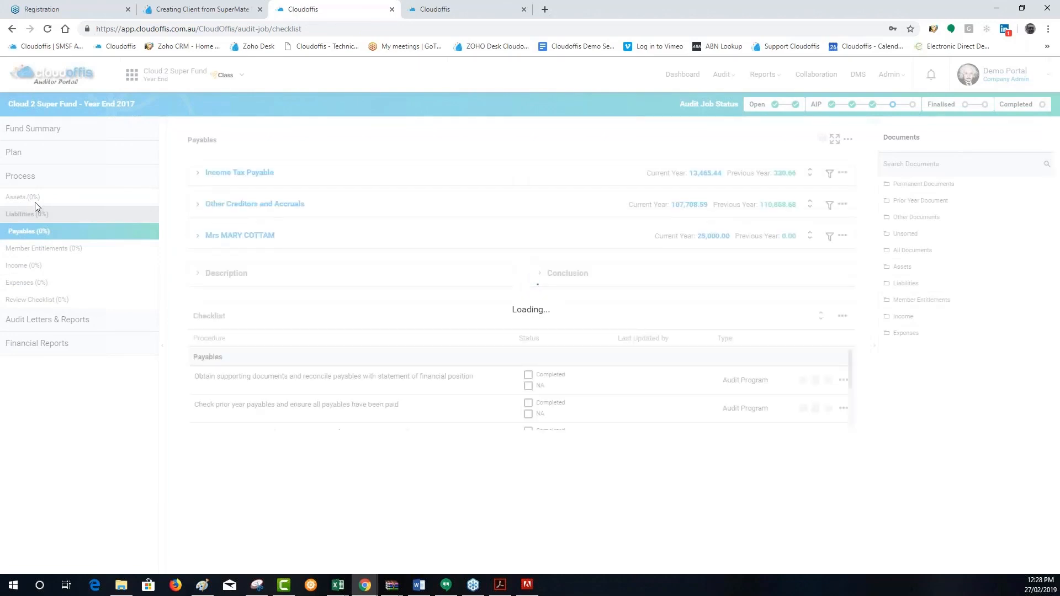
left_click(44, 198)
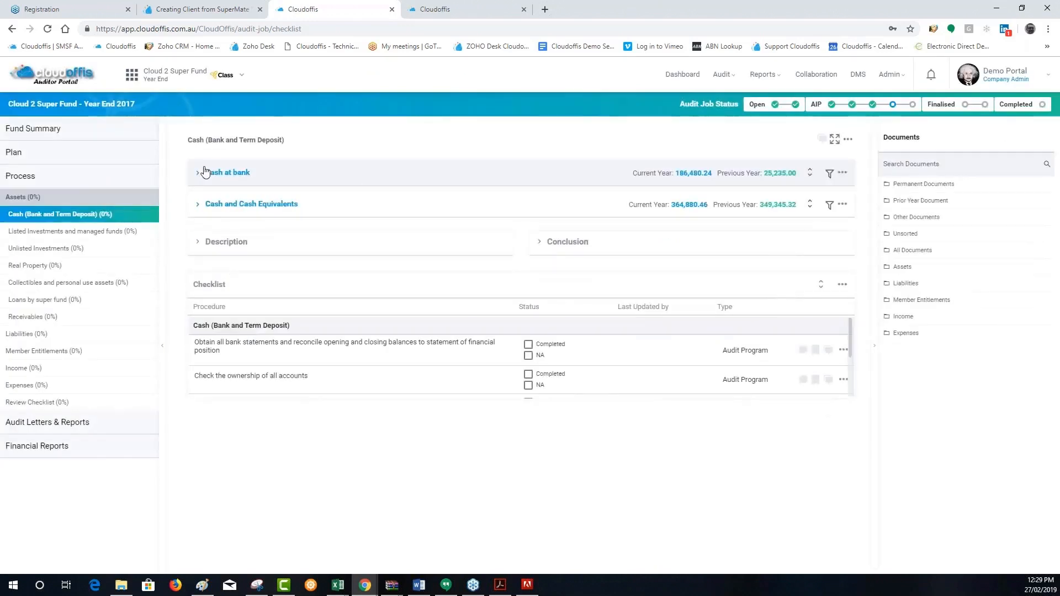
Search the documents for Macquarie Bank Limited's current-year cash at bank balance and examine the matching figure in Combined Cloud 2.pdf
left_click(204, 172)
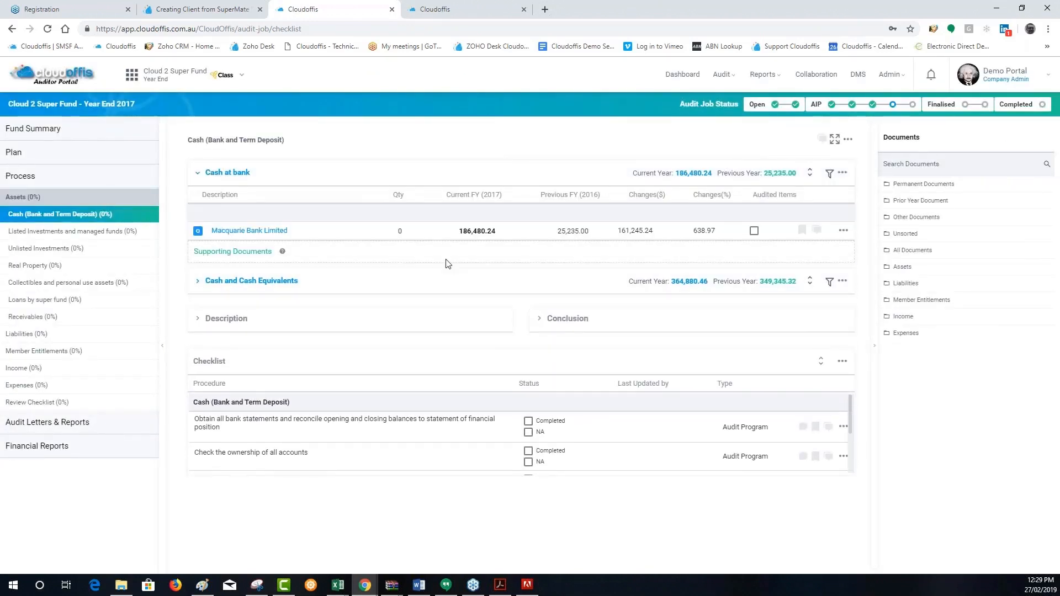
left_click(467, 232)
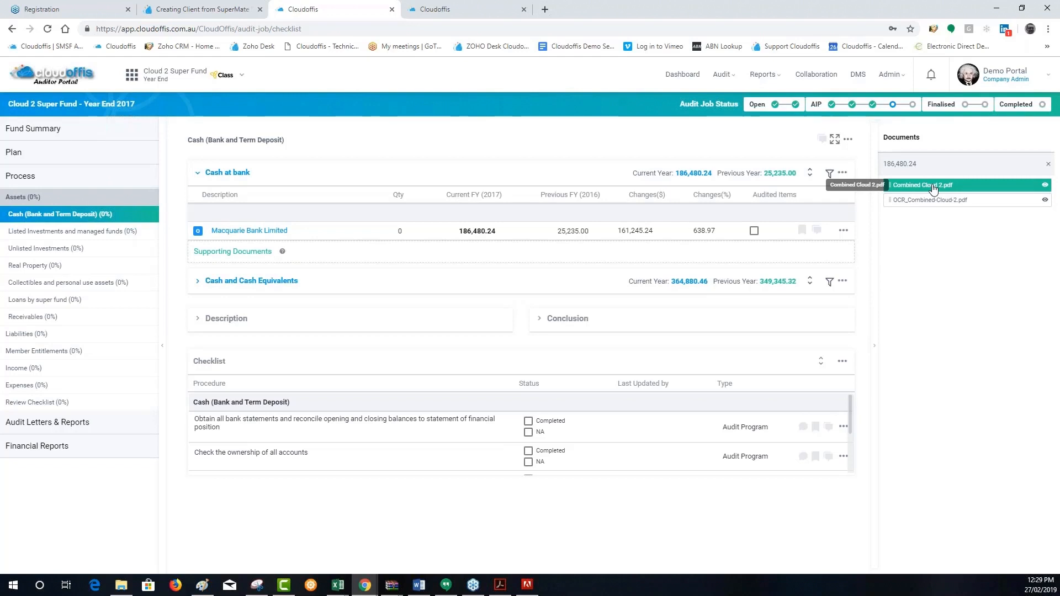
left_click(933, 189)
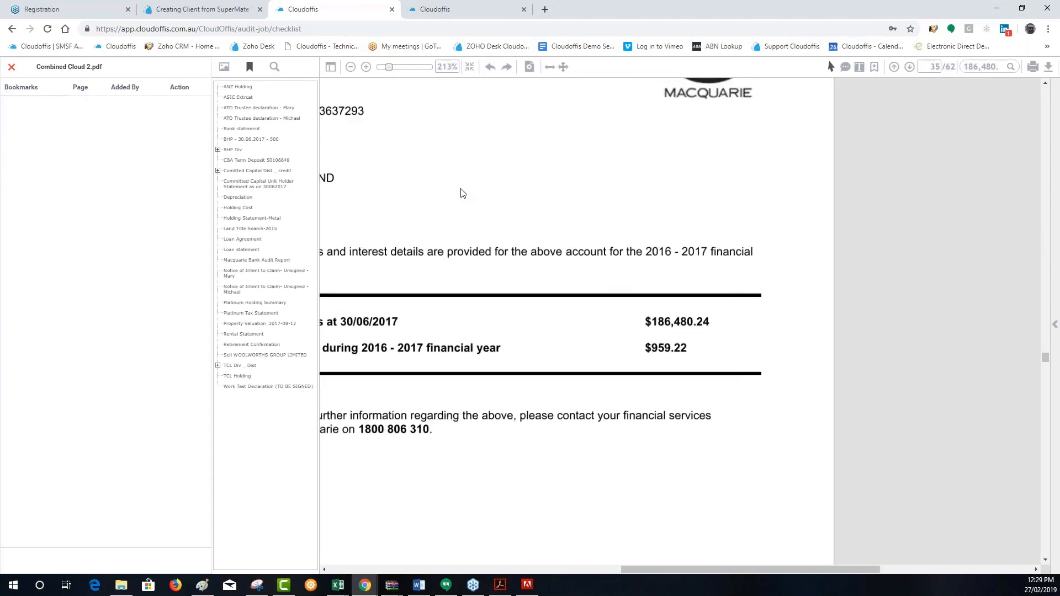
scroll(463, 192, "up", 1)
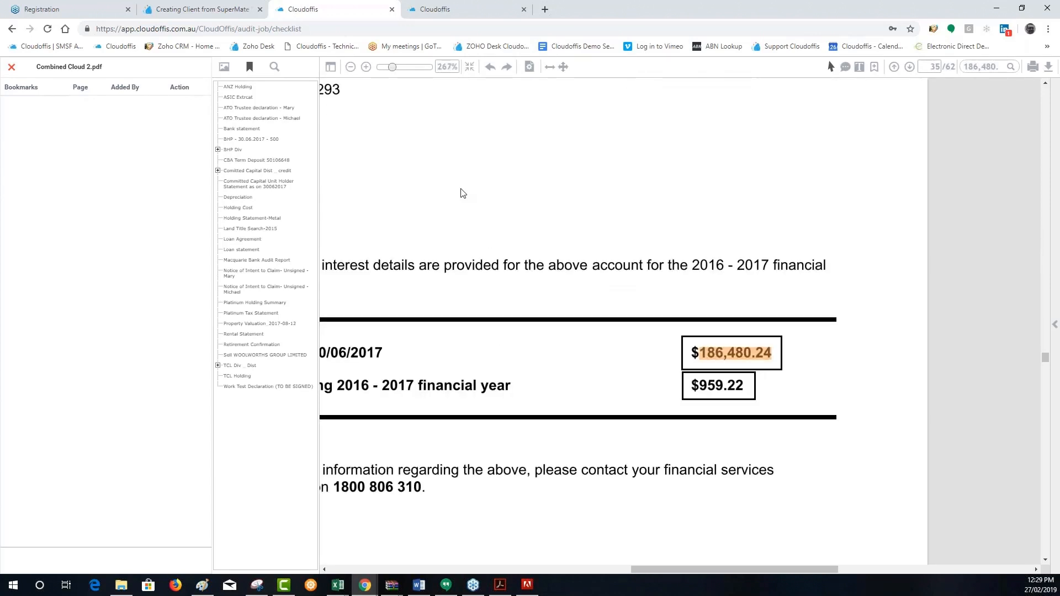
scroll(463, 192, "down", 2)
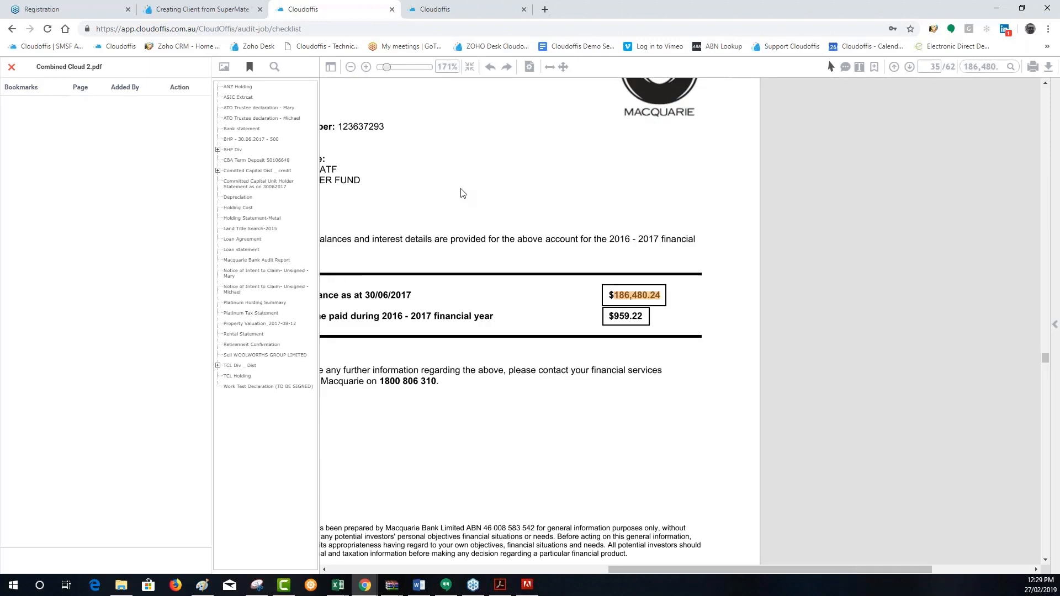
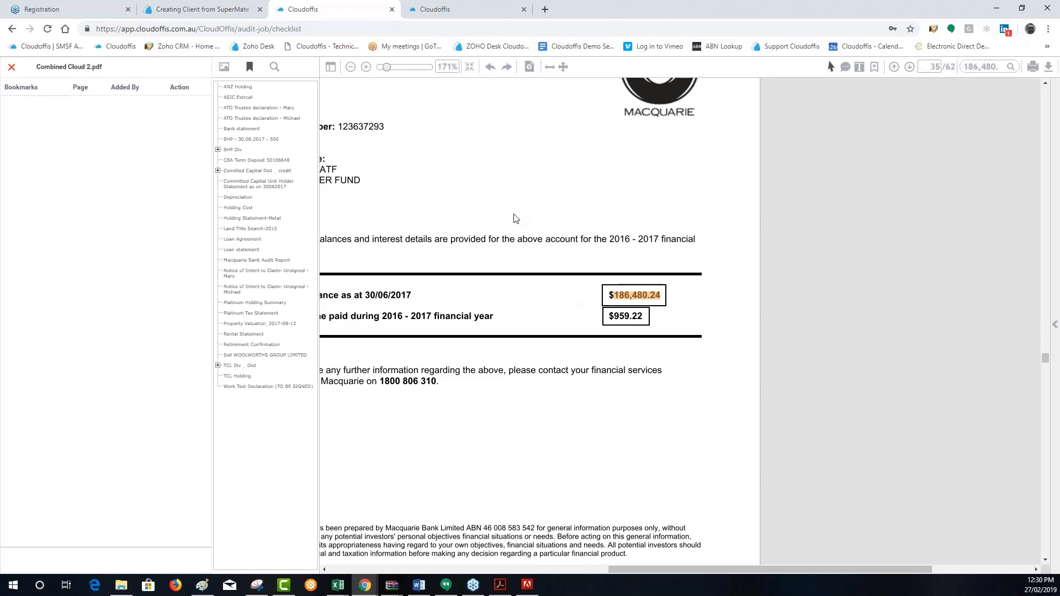
Hide the PDF's side panel, fit the page to width, and change the view to fit the whole Macquarie statement page
left_click(331, 67)
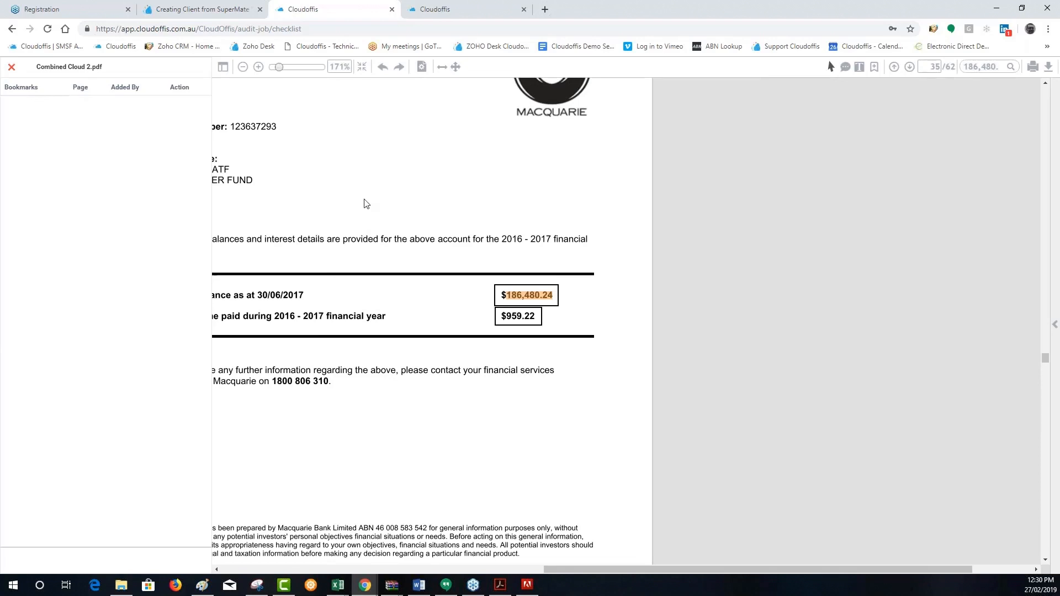
left_click(442, 68)
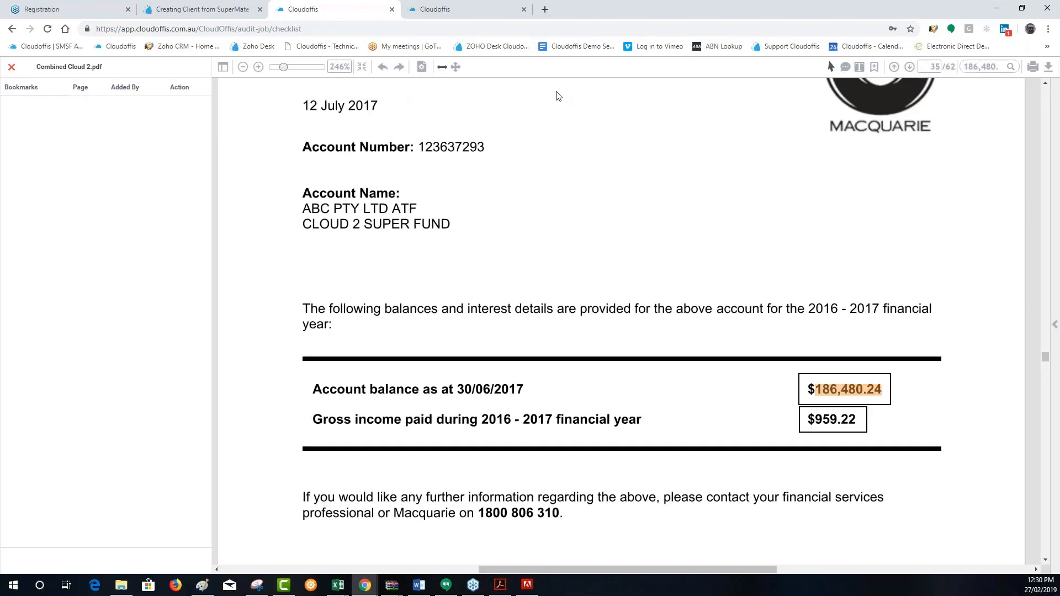
left_click(460, 68)
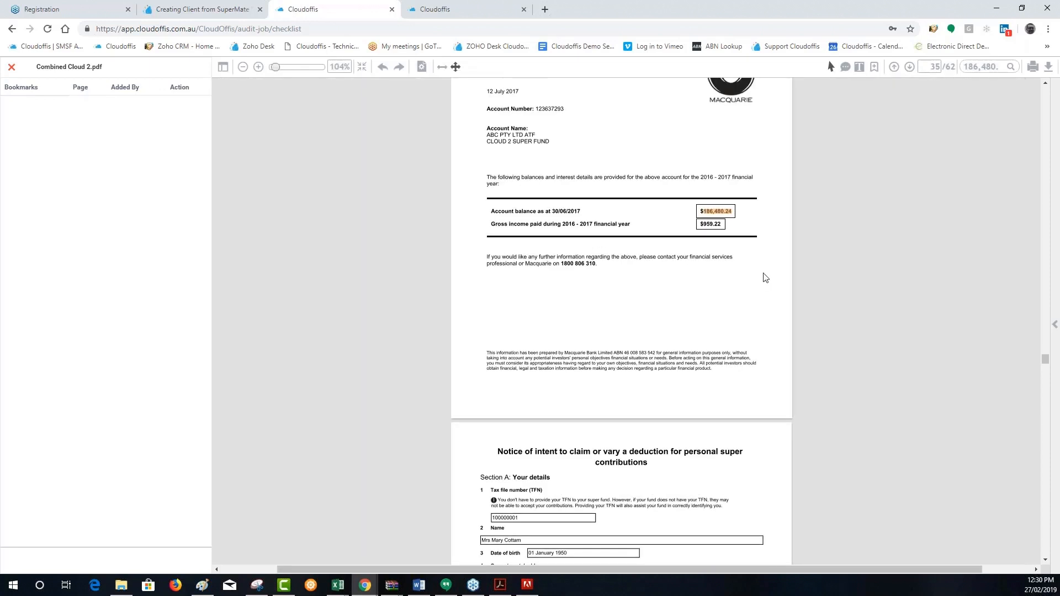
scroll(765, 277, "up", 3)
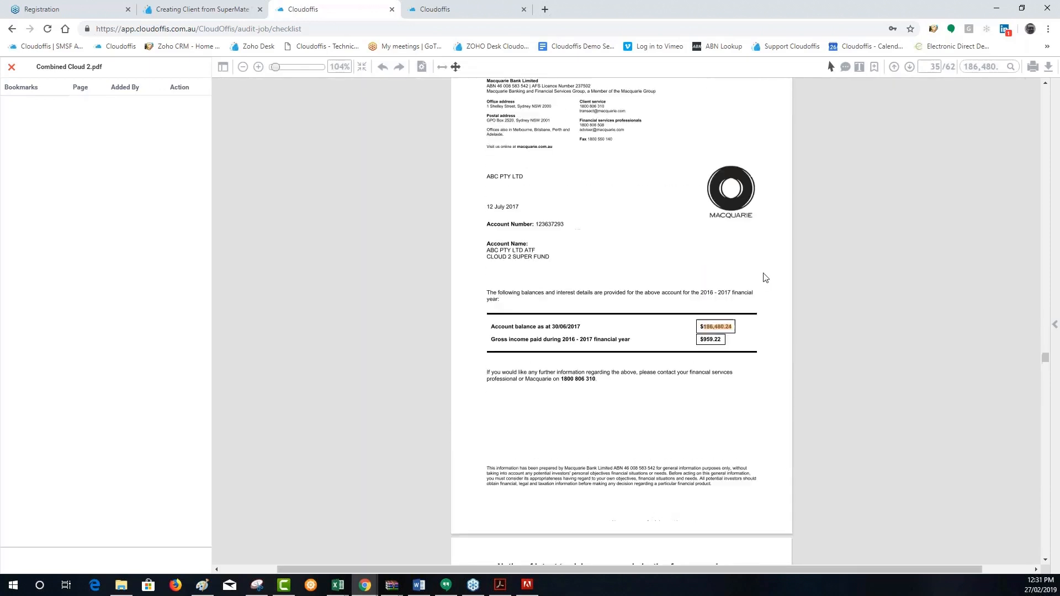
Add a bookmark labelled Macquarie Bank Limited beside the account balance on page 35 and save it
left_click(876, 69)
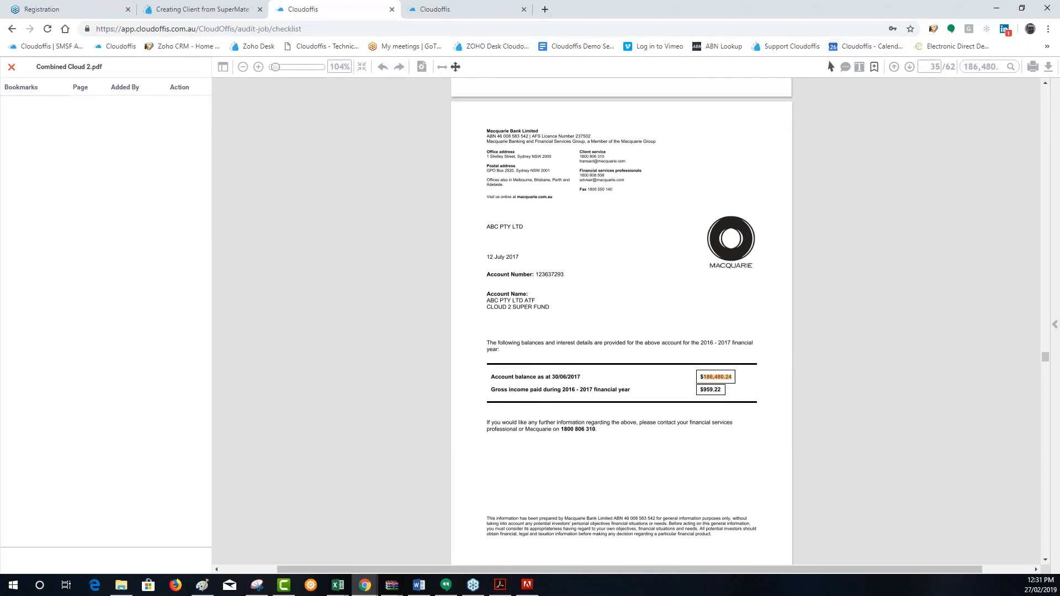
left_click(874, 69)
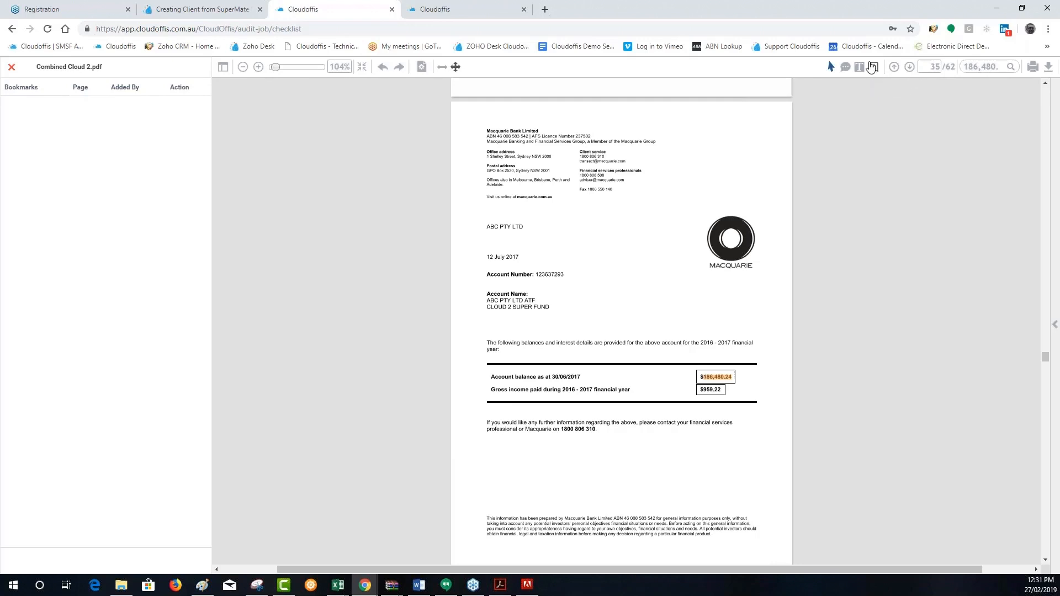
left_click(664, 374)
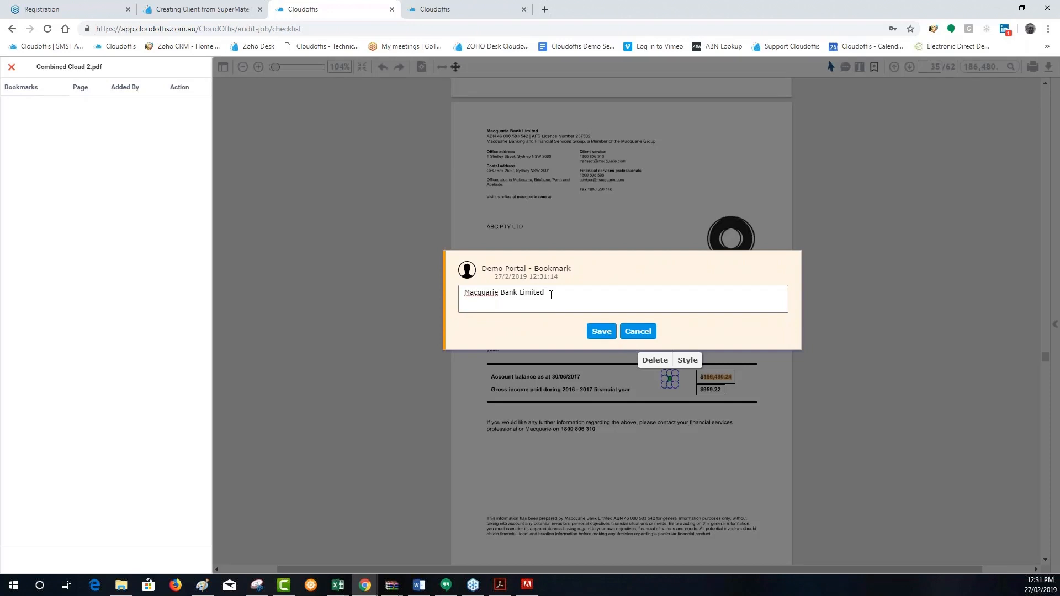
left_click(601, 332)
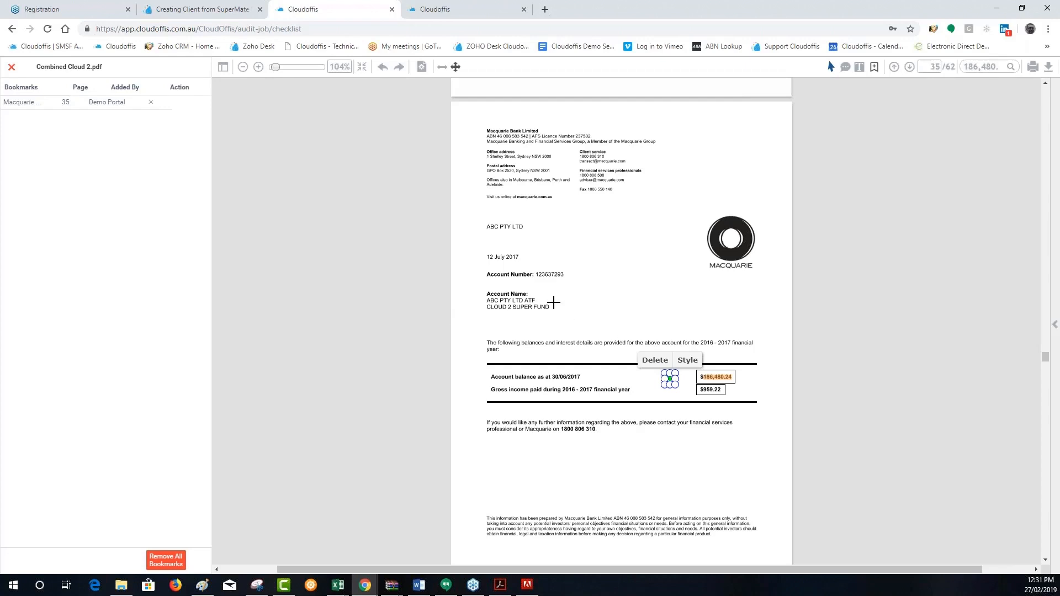
Highlight the two account name lines and the 30/06/2017 account balance on the Macquarie statement
left_click(859, 67)
left_click_drag(560, 308, 485, 302)
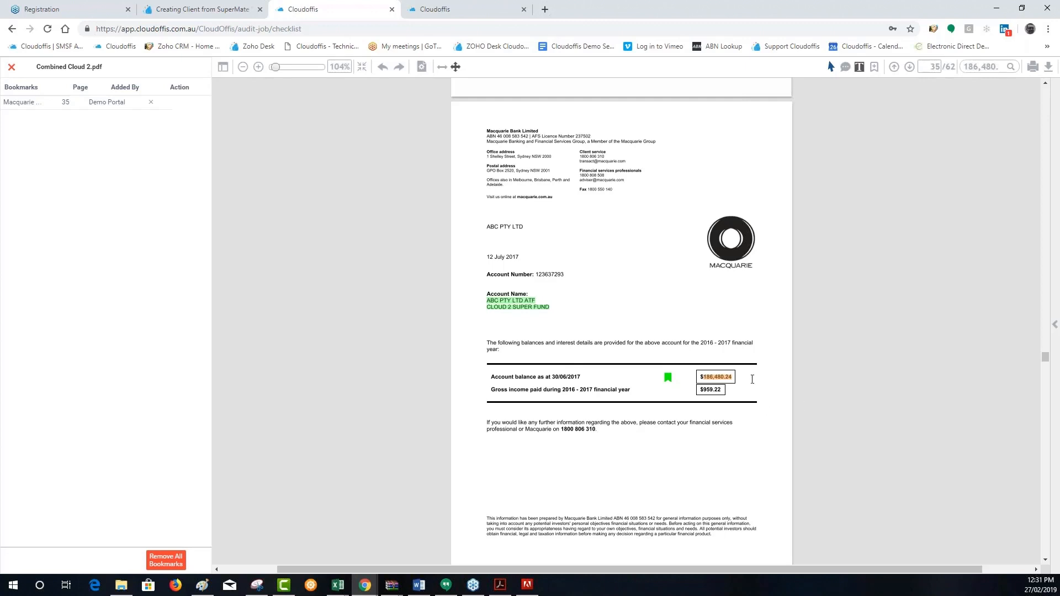
left_click_drag(747, 377, 697, 378)
Add a comment reading "Delete Me" beside the 12 July 2017 date on the statement and save it
left_click(844, 69)
left_click(596, 255)
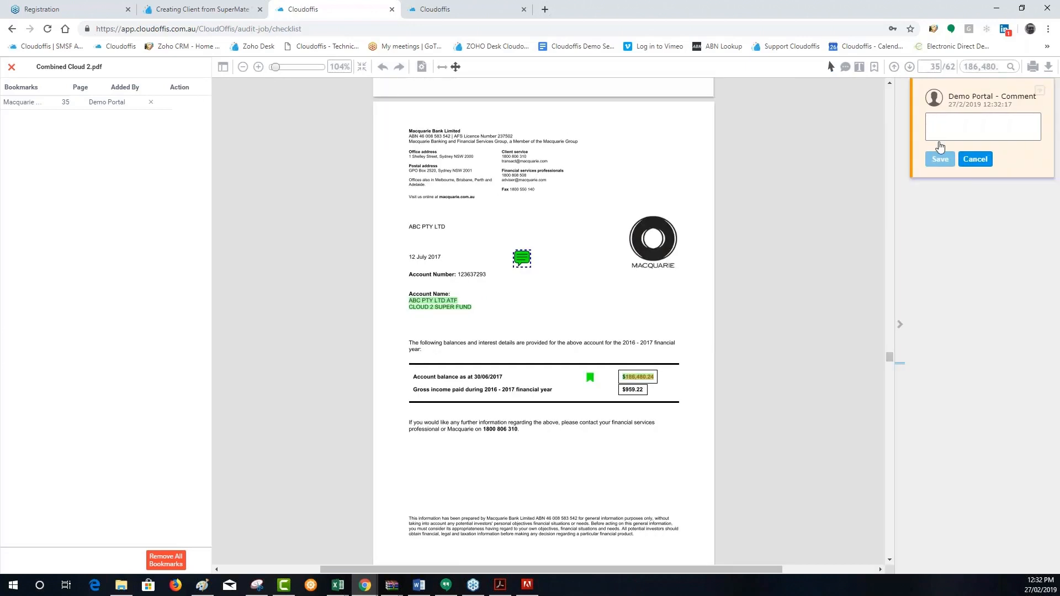
type("Delete Me")
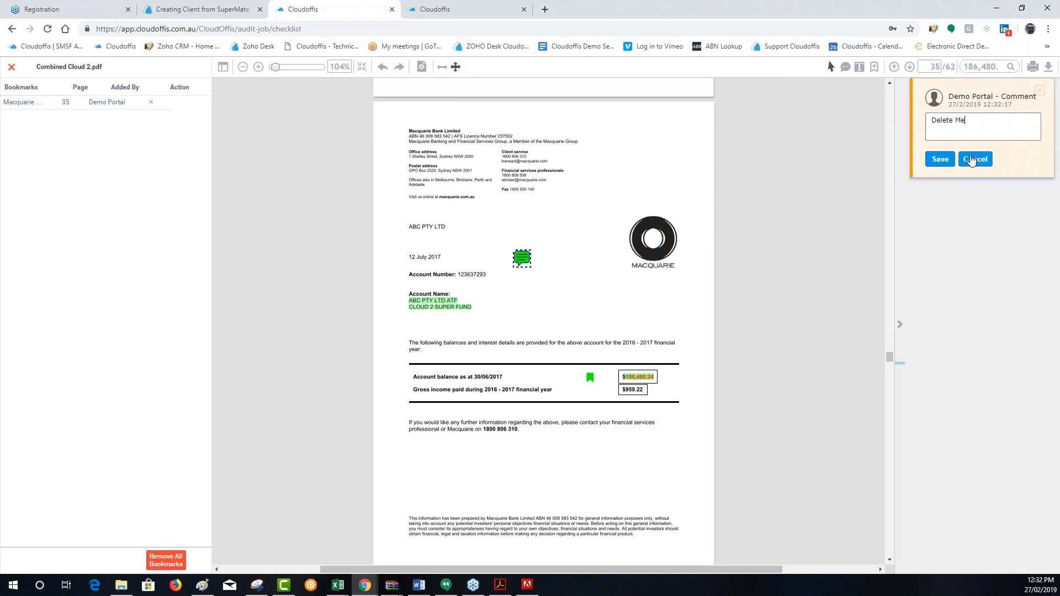
left_click(940, 159)
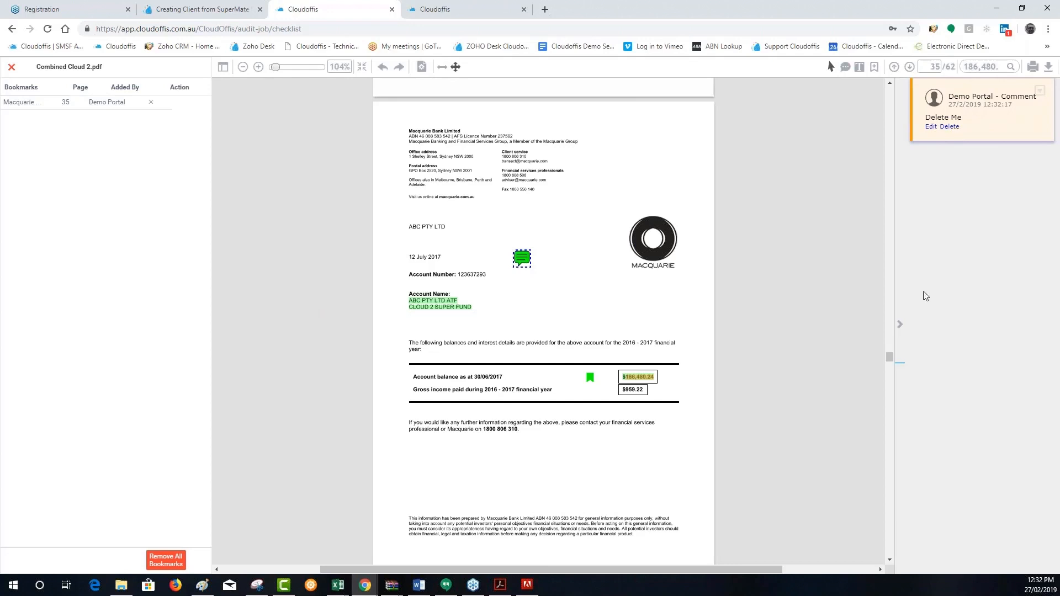
Collapse and reopen the comments pane, open the "Delete Me" comment for editing from its marker, and hide the pane again
left_click(899, 326)
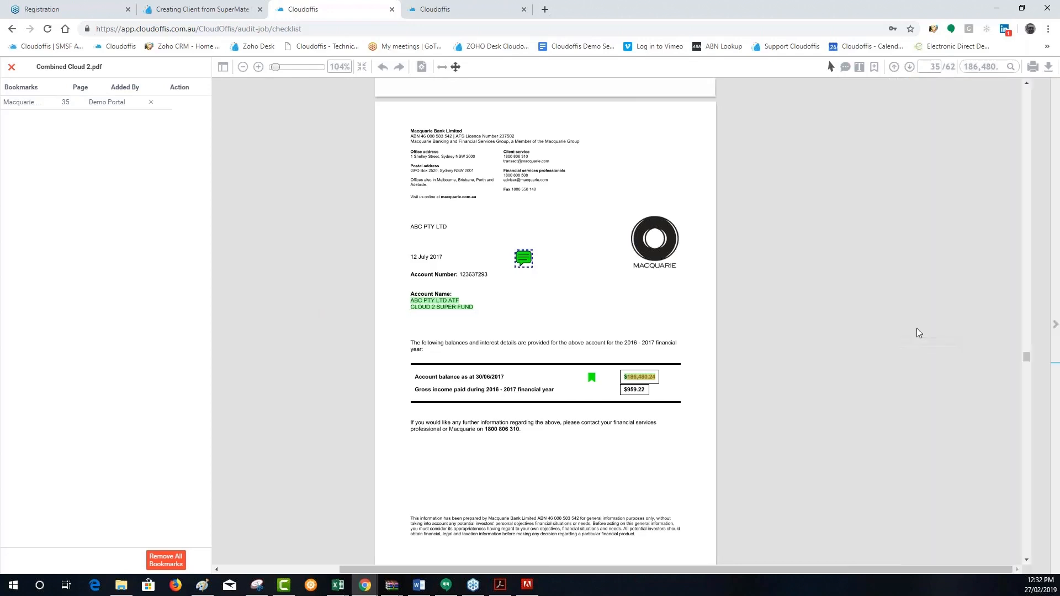
scroll(919, 177, "up", 2)
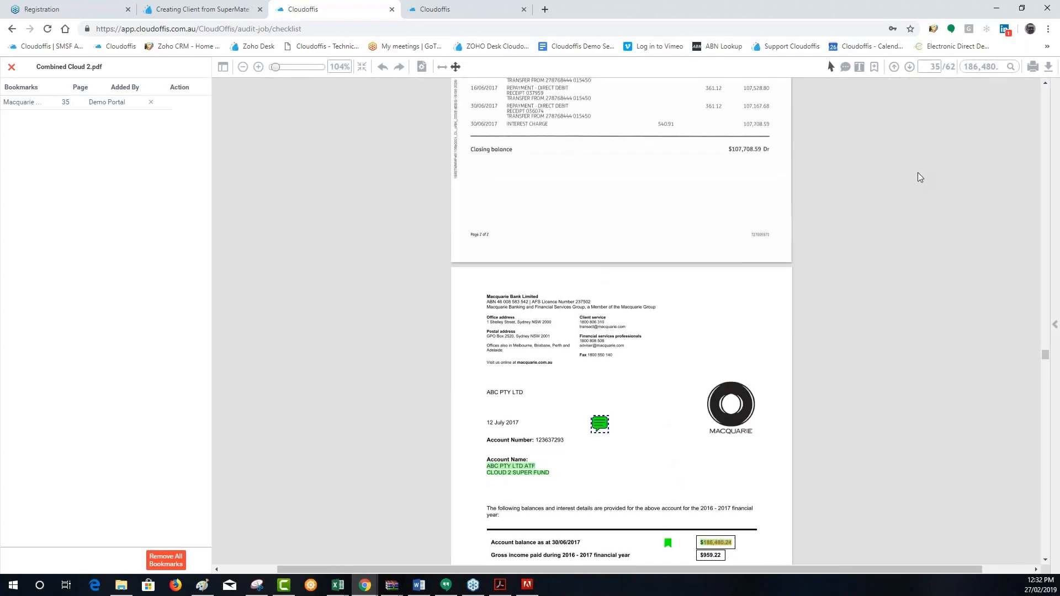
left_click(1055, 325)
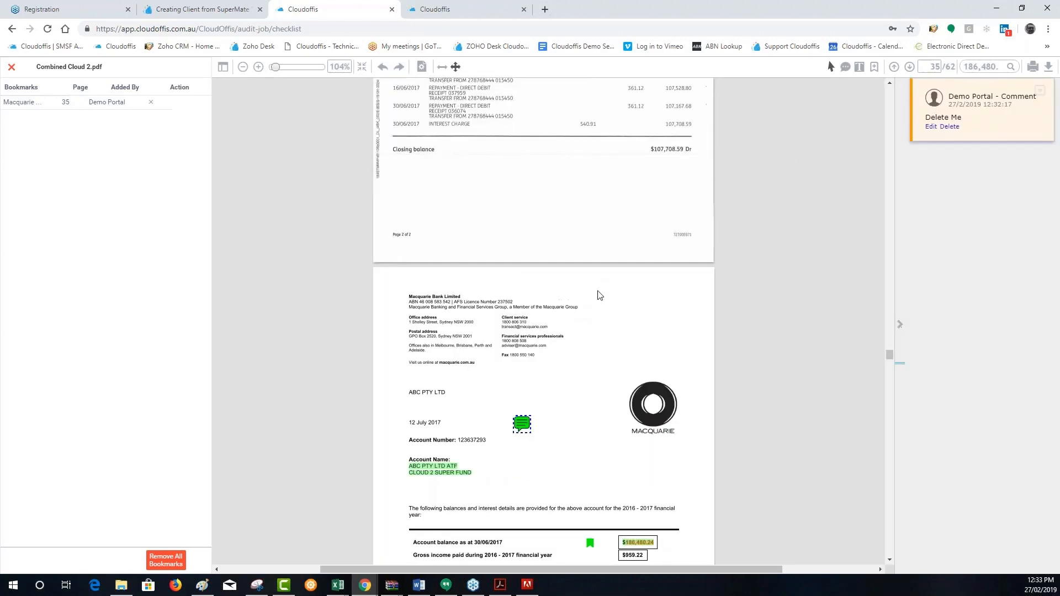
left_click(900, 325)
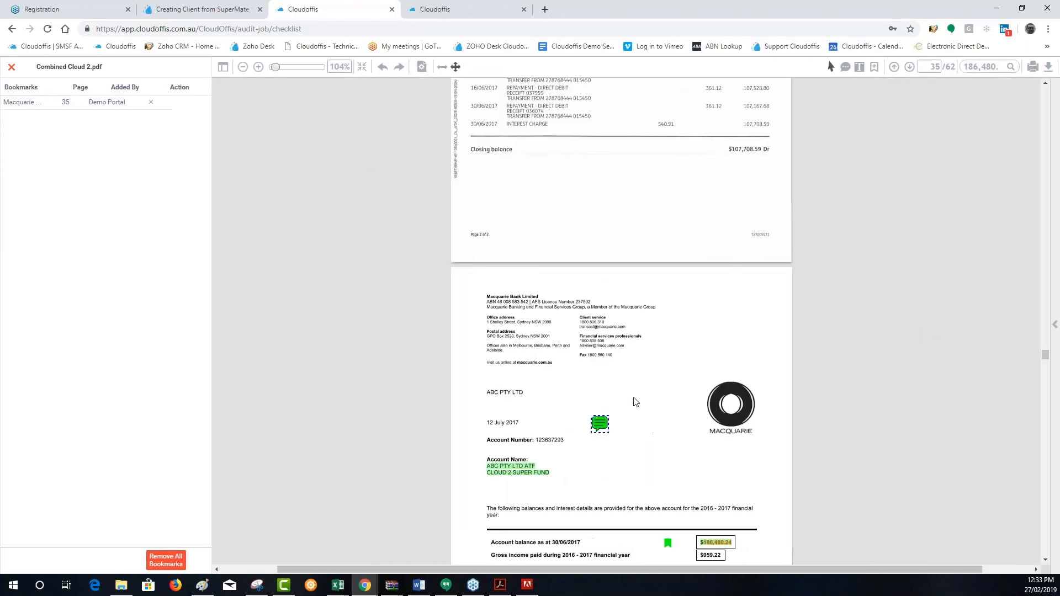
left_click(599, 423)
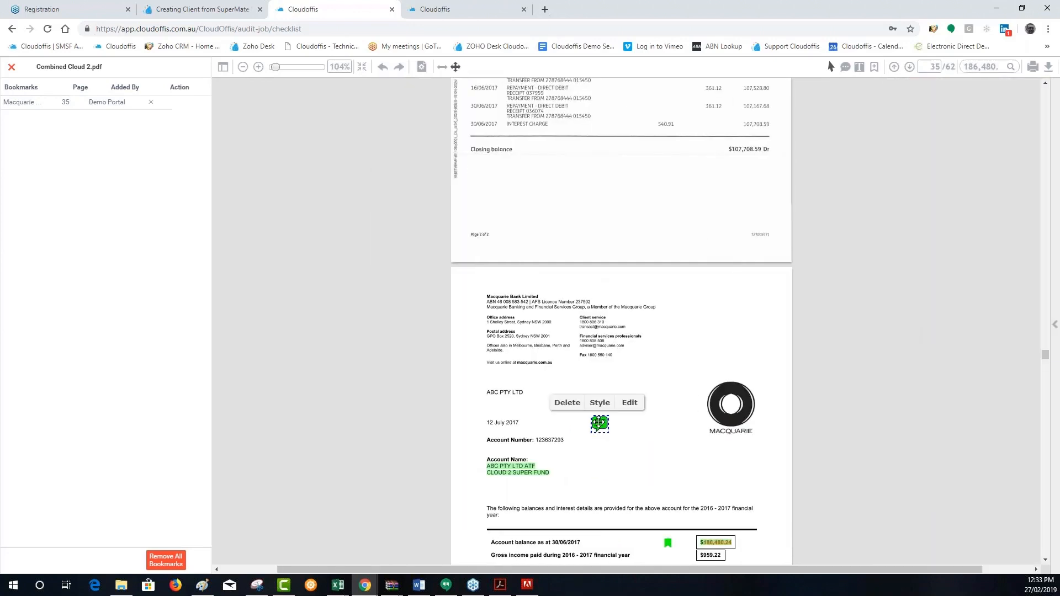
left_click(630, 402)
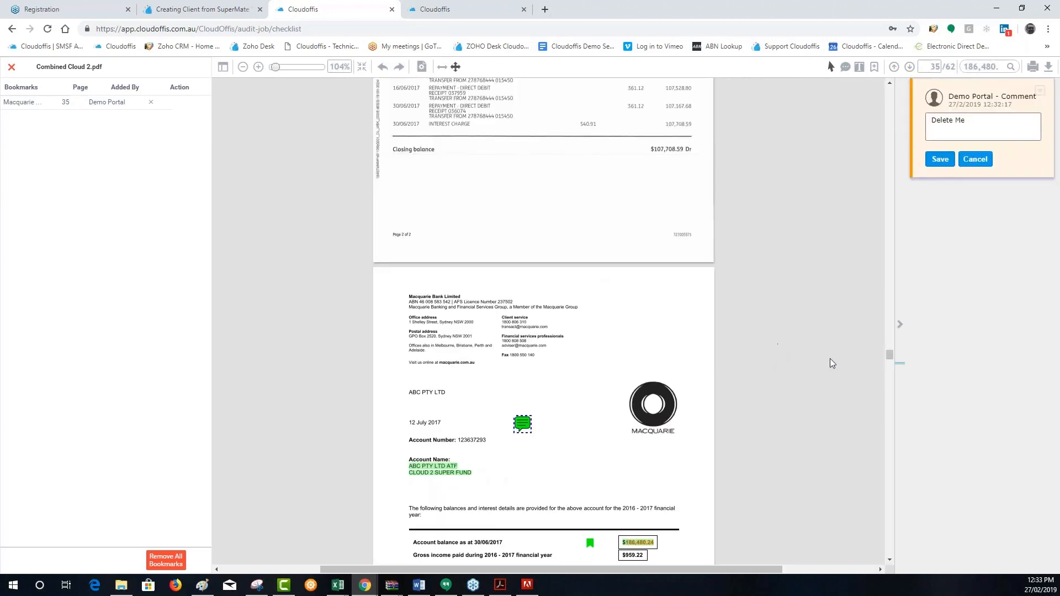
left_click(899, 325)
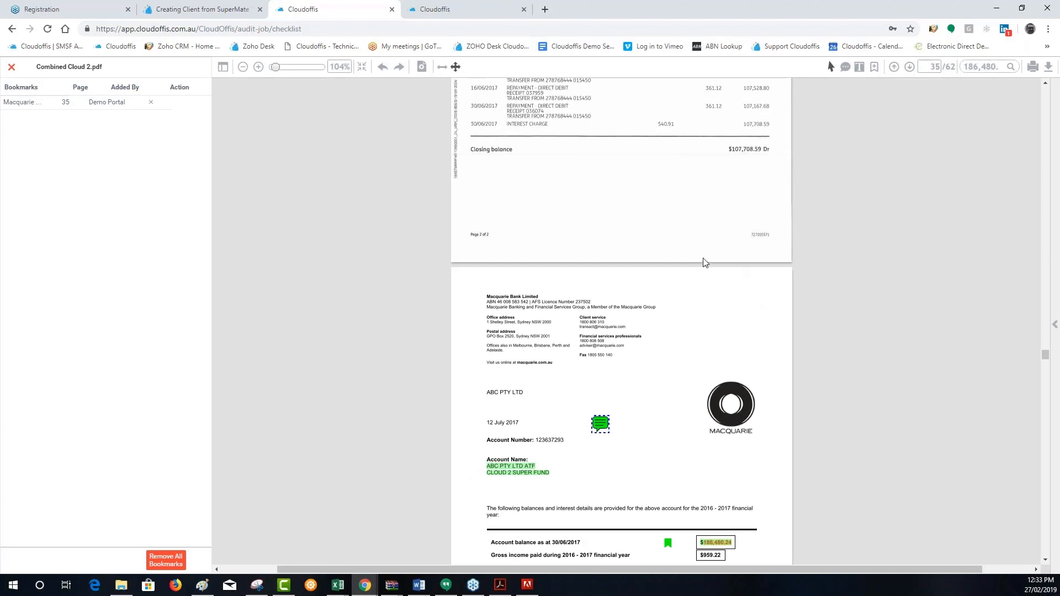
Change the PDF's page layout to two facing pages and browse the neighbouring pages
left_click(422, 67)
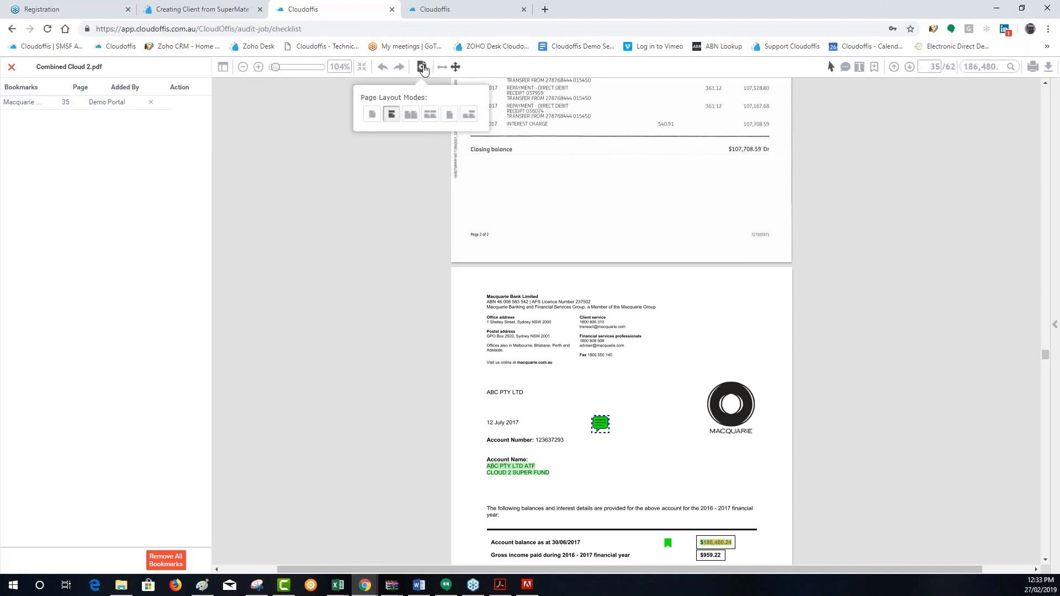
left_click(409, 115)
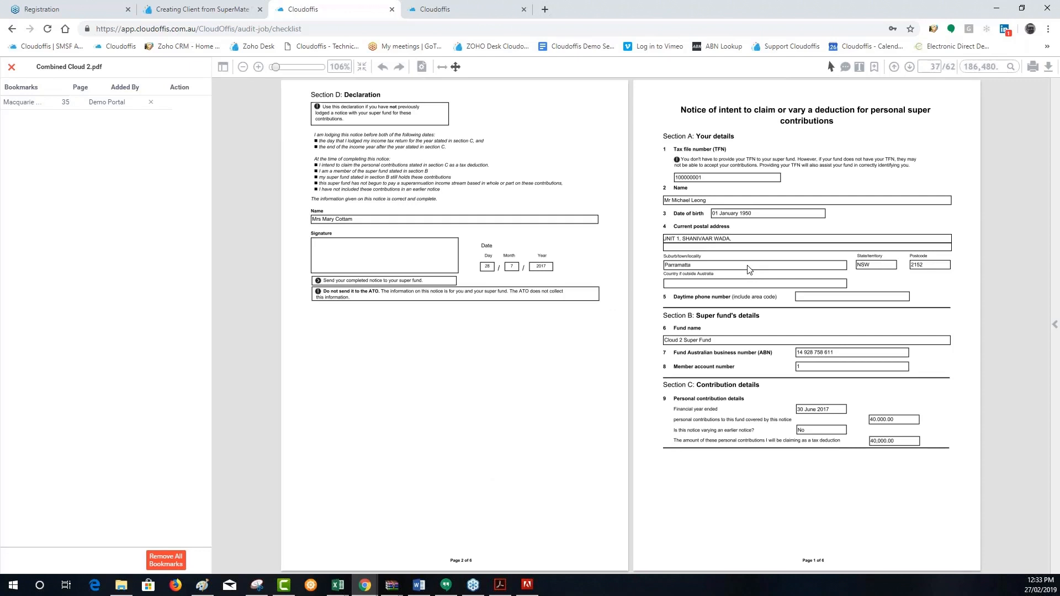
scroll(750, 270, "up", 2)
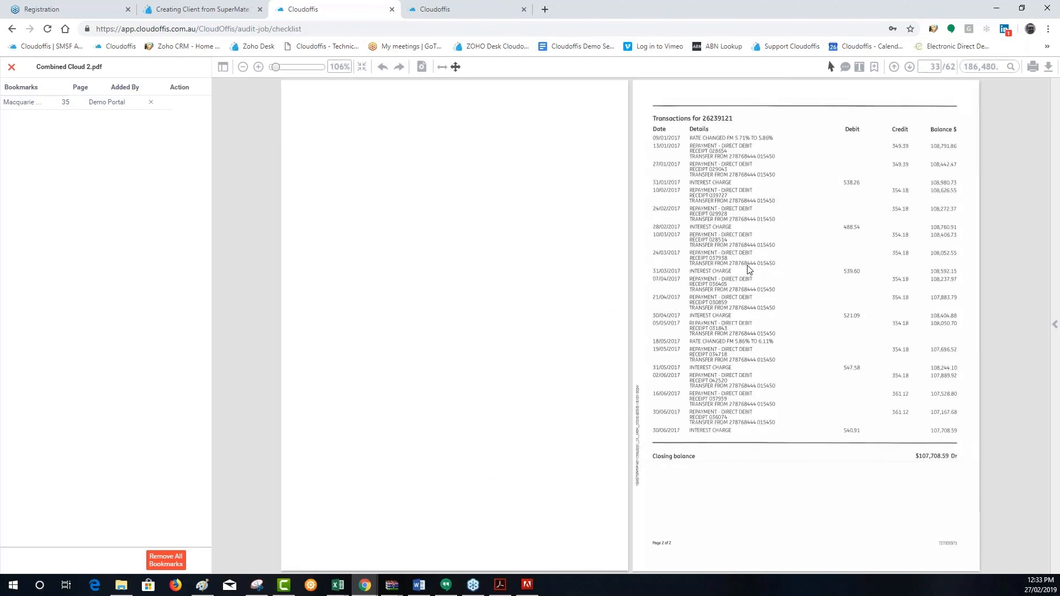
scroll(614, 204, "down", 1)
Change the page layout to continuous facing pages and examine several pages of the PDF at different zoom levels
left_click(422, 67)
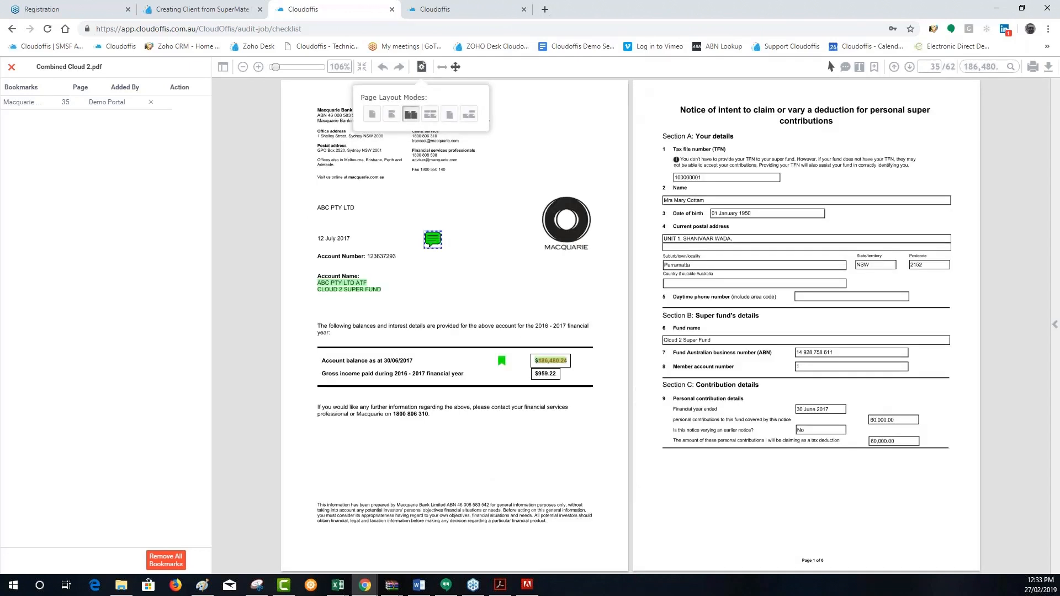
left_click(422, 68)
left_click(424, 69)
left_click(431, 116)
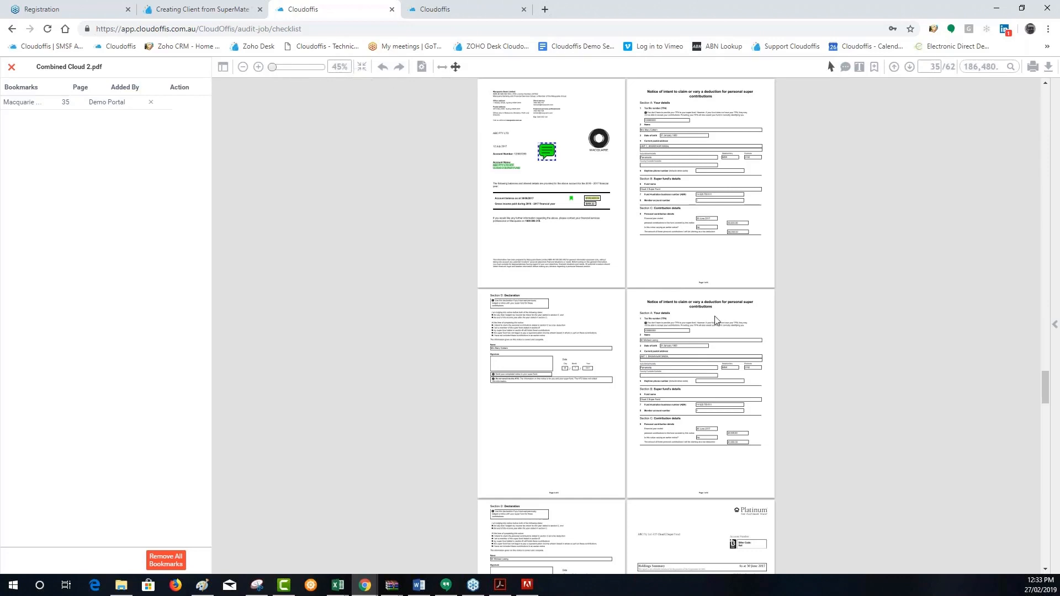
scroll(715, 320, "up", 5)
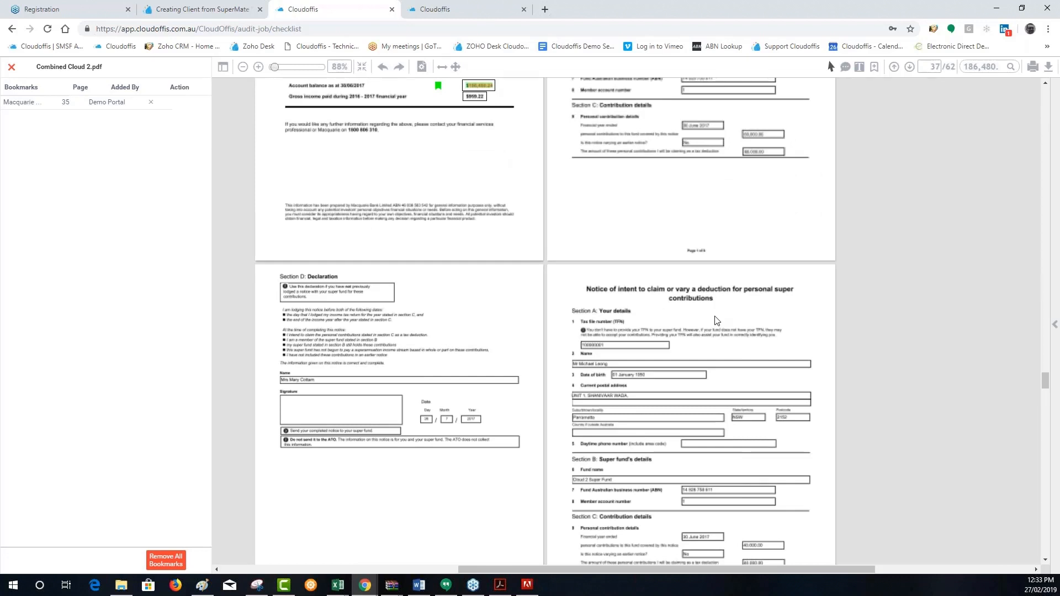
scroll(715, 320, "down", 3)
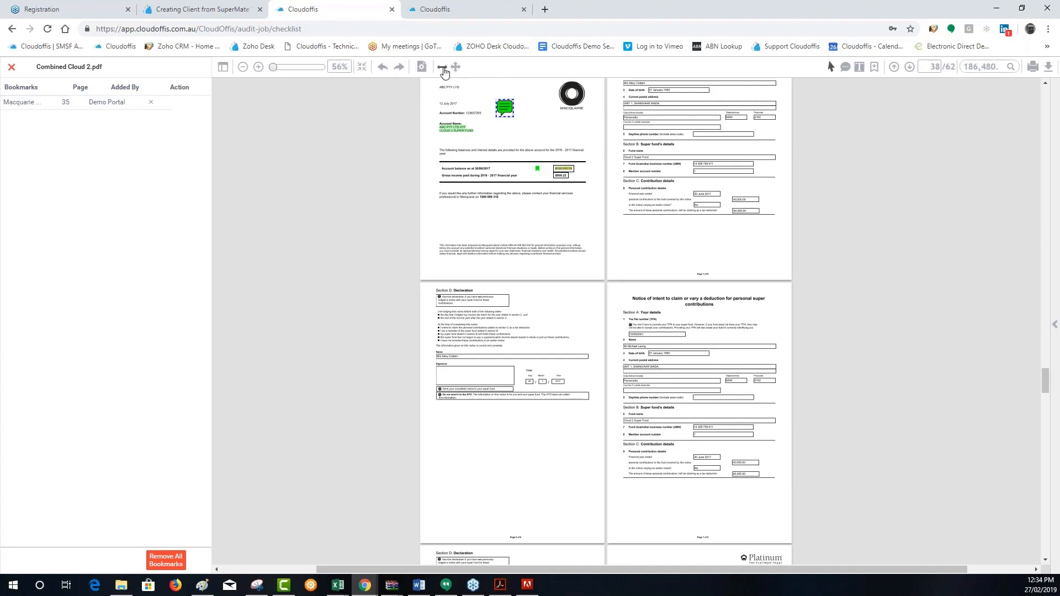
scroll(611, 260, "down", 2)
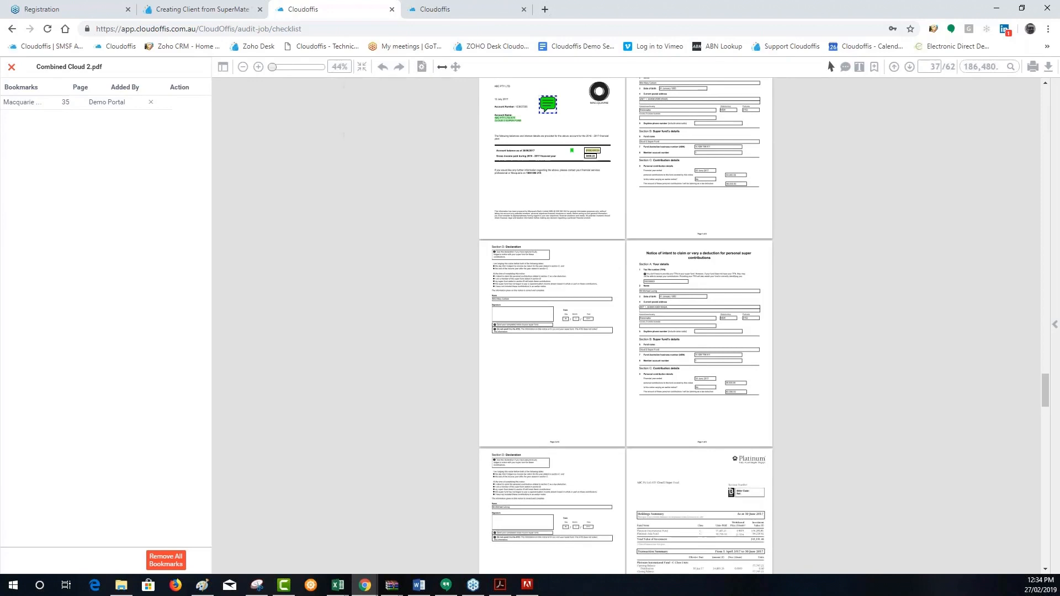
Change the page layout to single page, view the document in full screen, and exit full screen
left_click(421, 67)
left_click(375, 114)
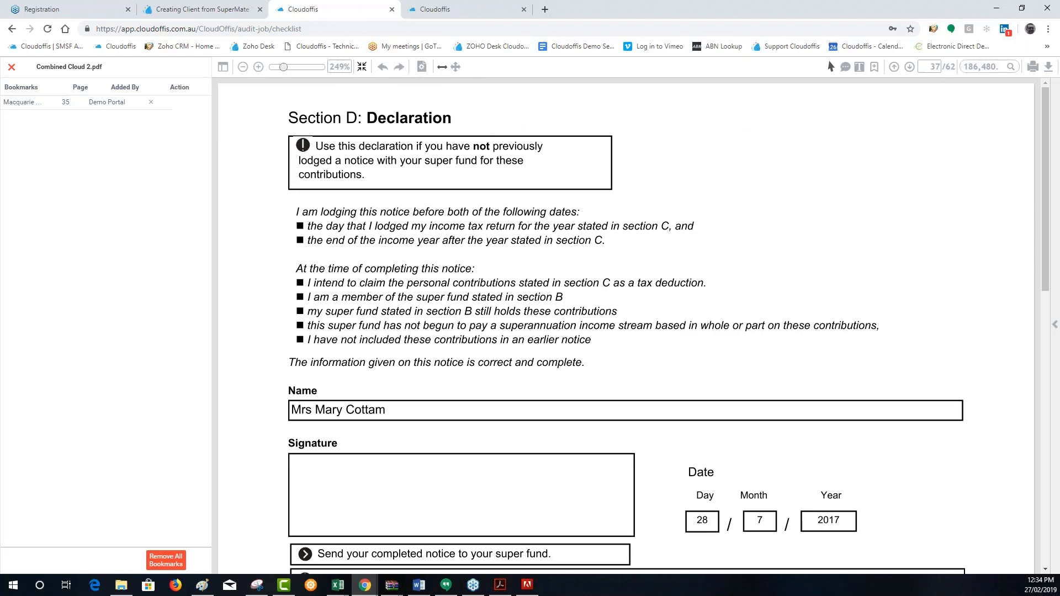
left_click(362, 66)
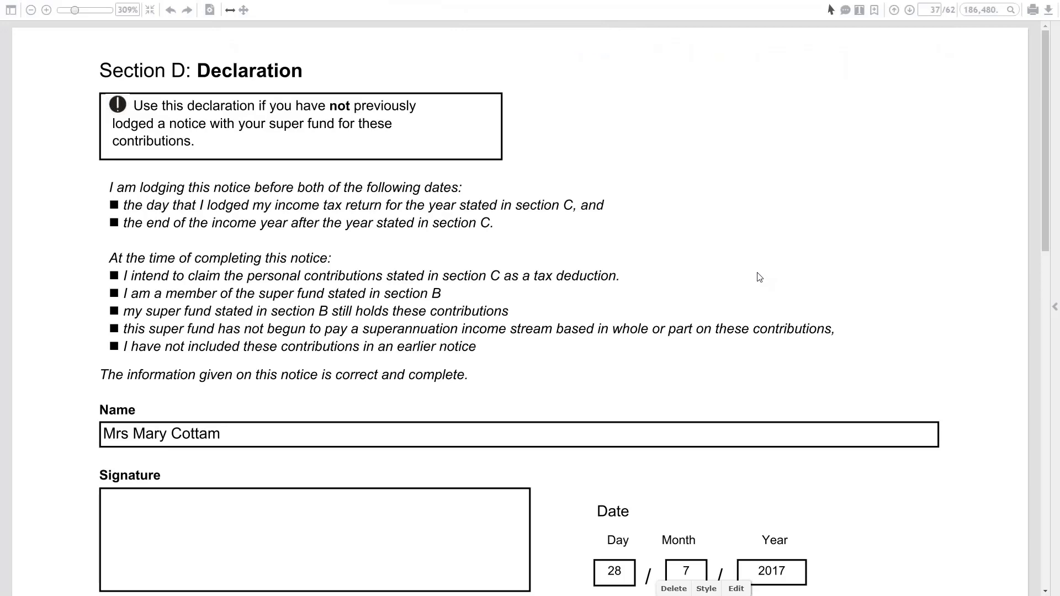
left_click(727, 194)
key("Escape")
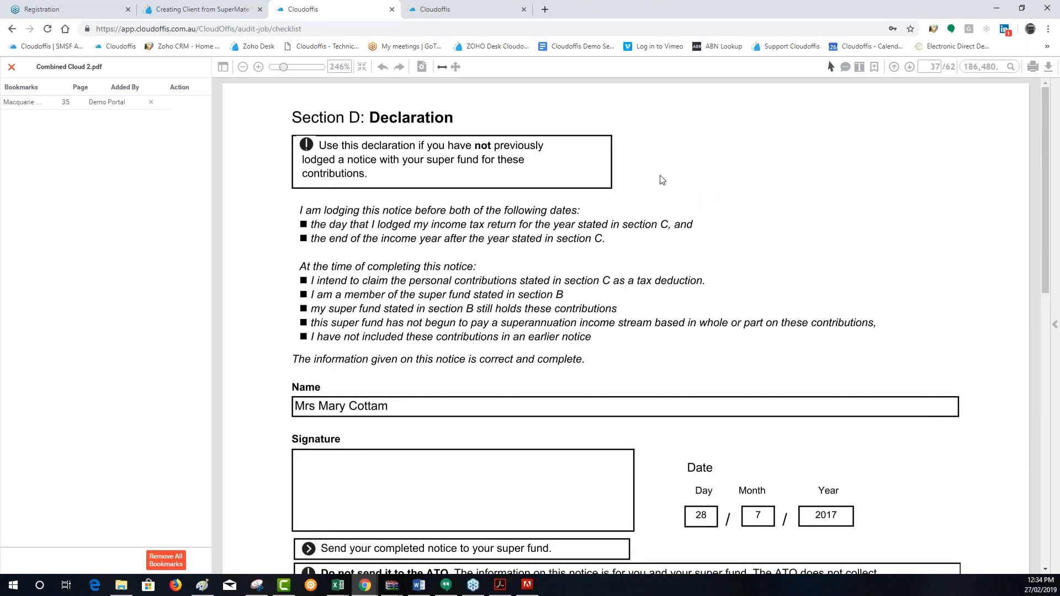
Show the PDF's outline and its text search results for 186,480.24, and close the document
left_click(223, 67)
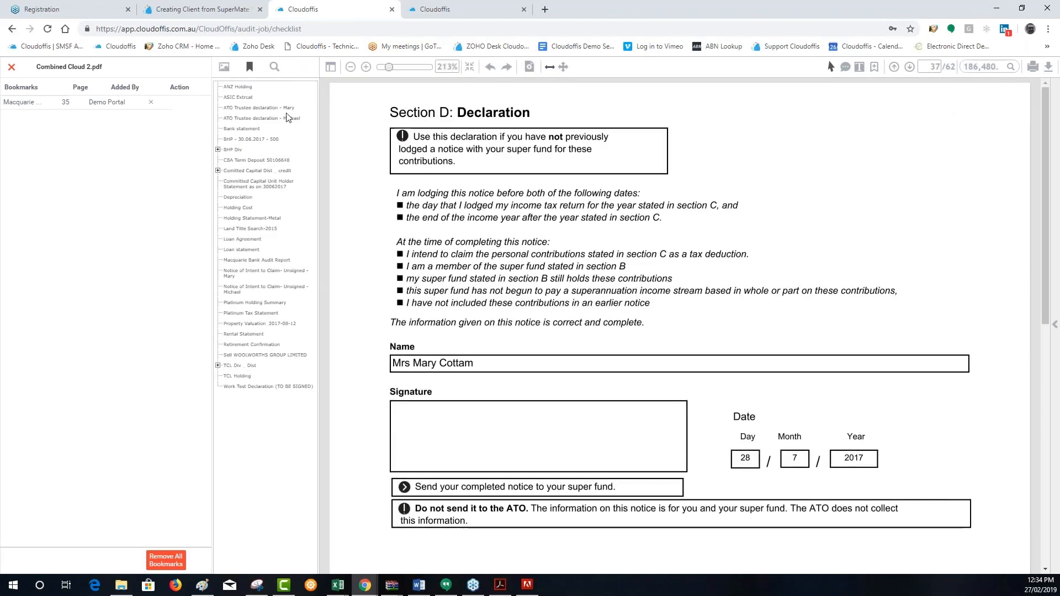
left_click(275, 67)
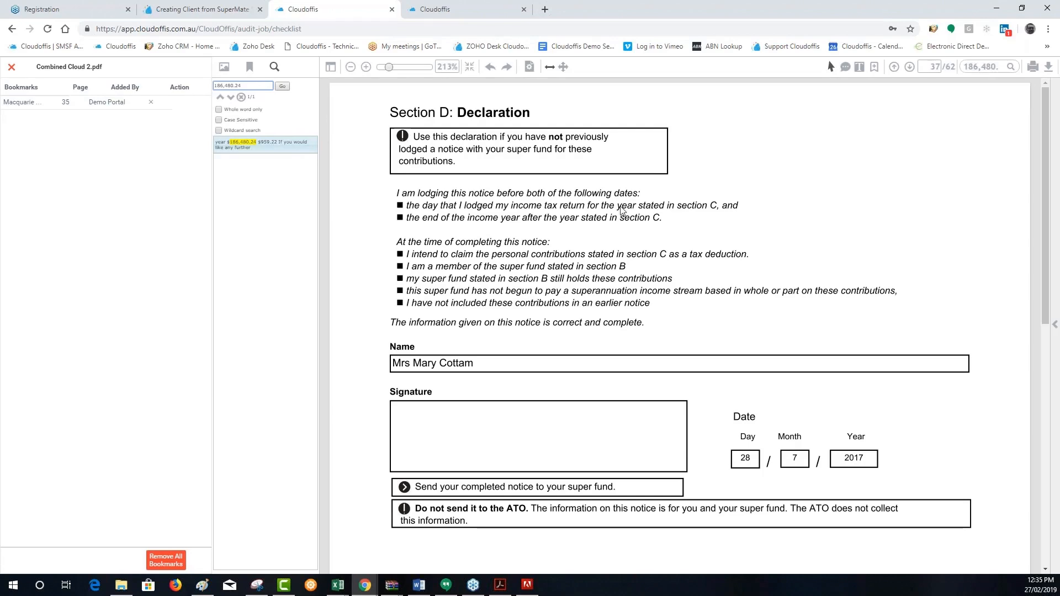
left_click(11, 67)
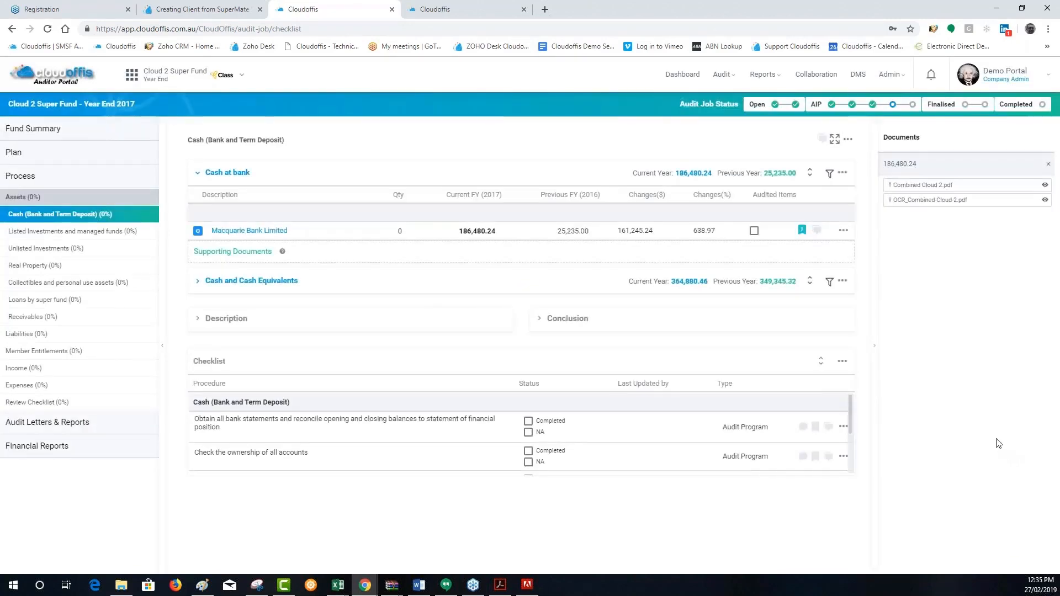
Reopen Combined Cloud 2.pdf from the document search results, hide its side panel, and show it again
left_click(923, 186)
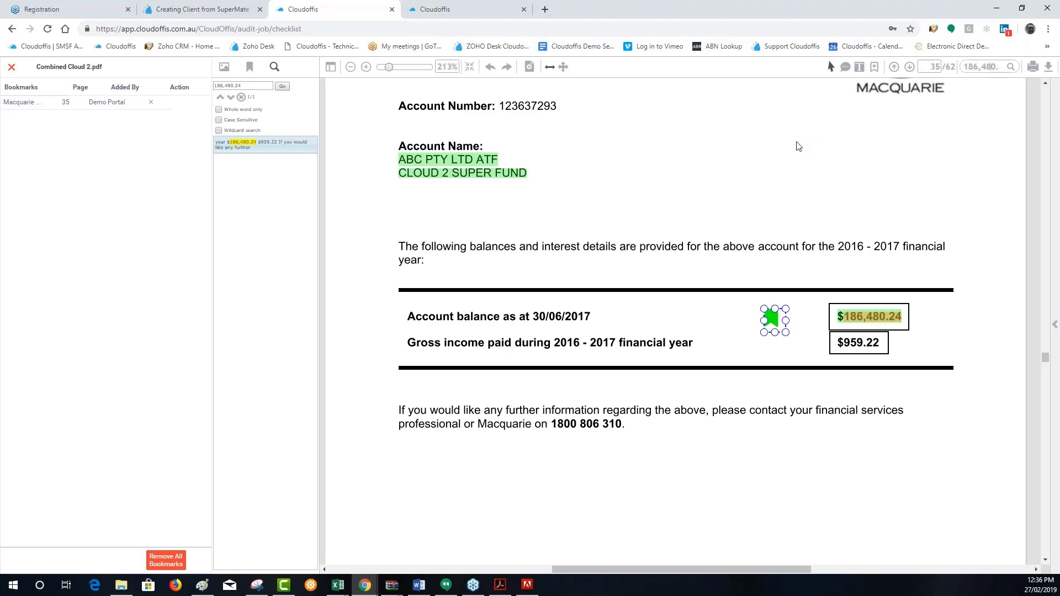
left_click(332, 68)
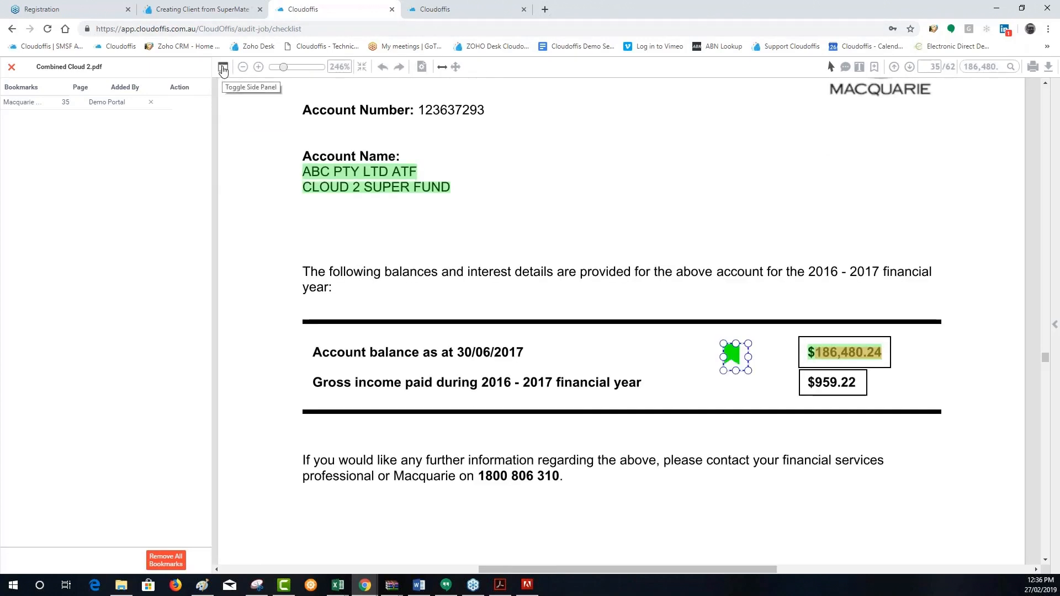
left_click(223, 67)
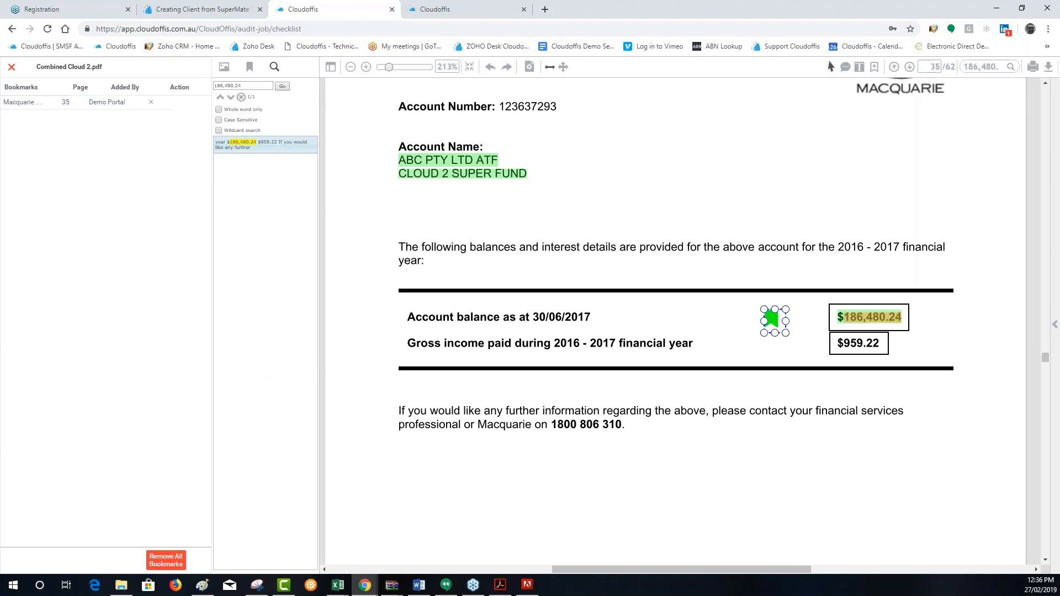
Show the PDF's outline again and close the document
left_click(249, 67)
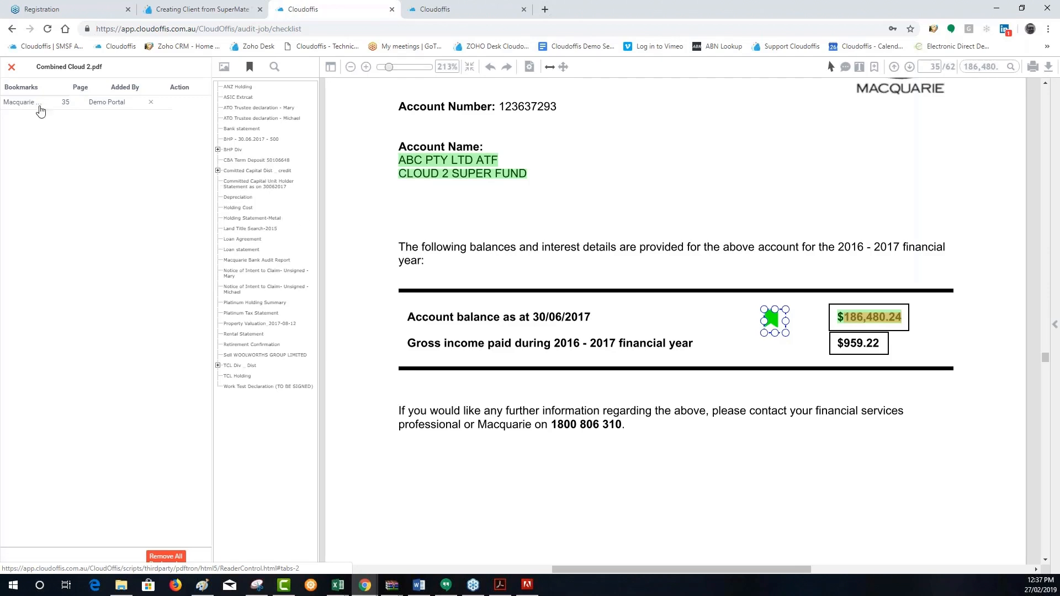
left_click(12, 67)
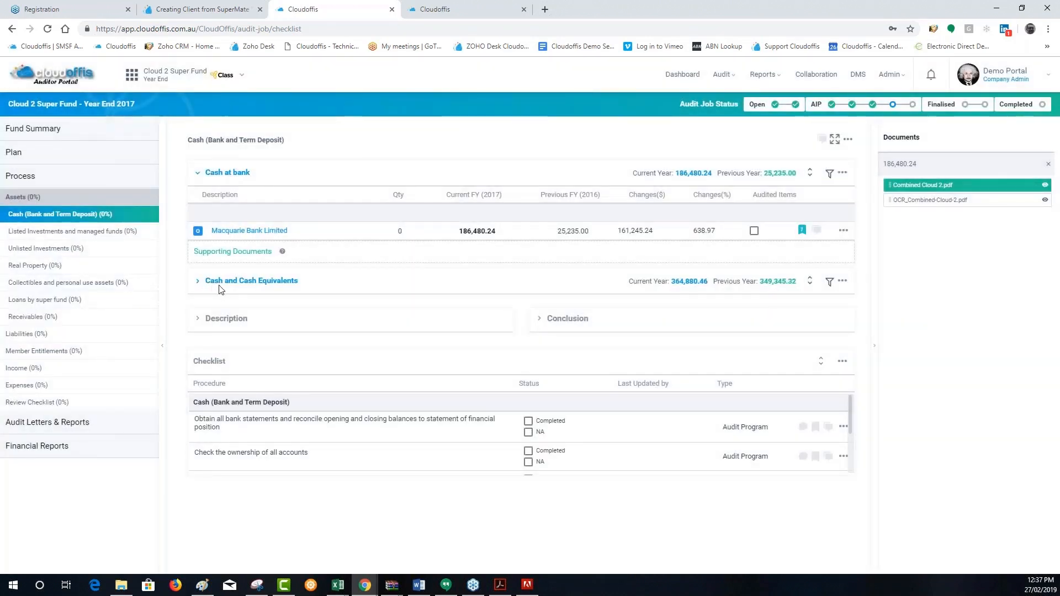
Expand Cash and Cash Equivalents, search the documents for the term deposit balance 364,880.46, and open Combined Cloud 2.pdf
left_click(219, 285)
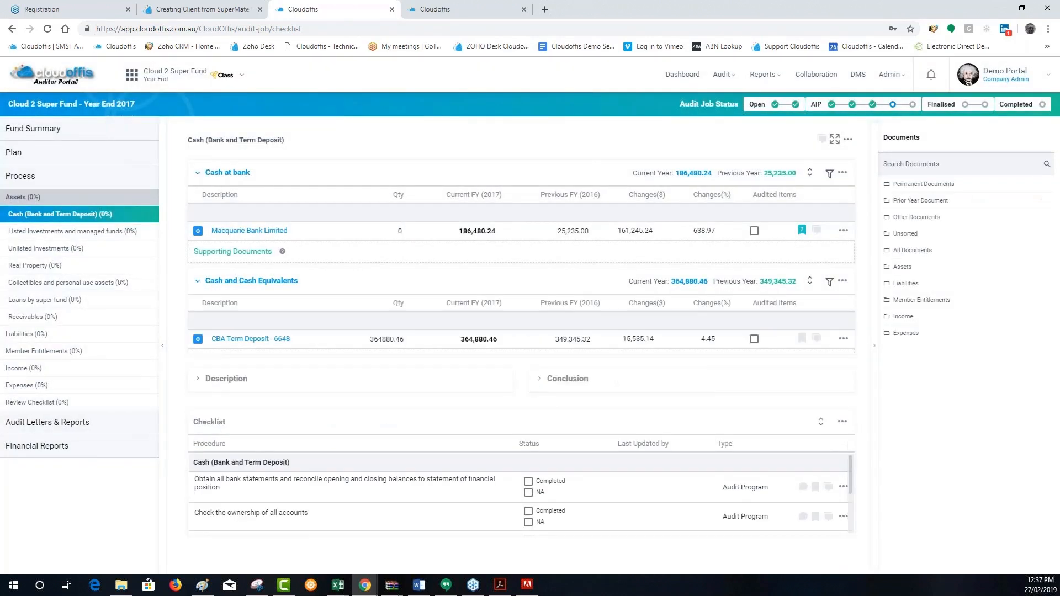
left_click(472, 342)
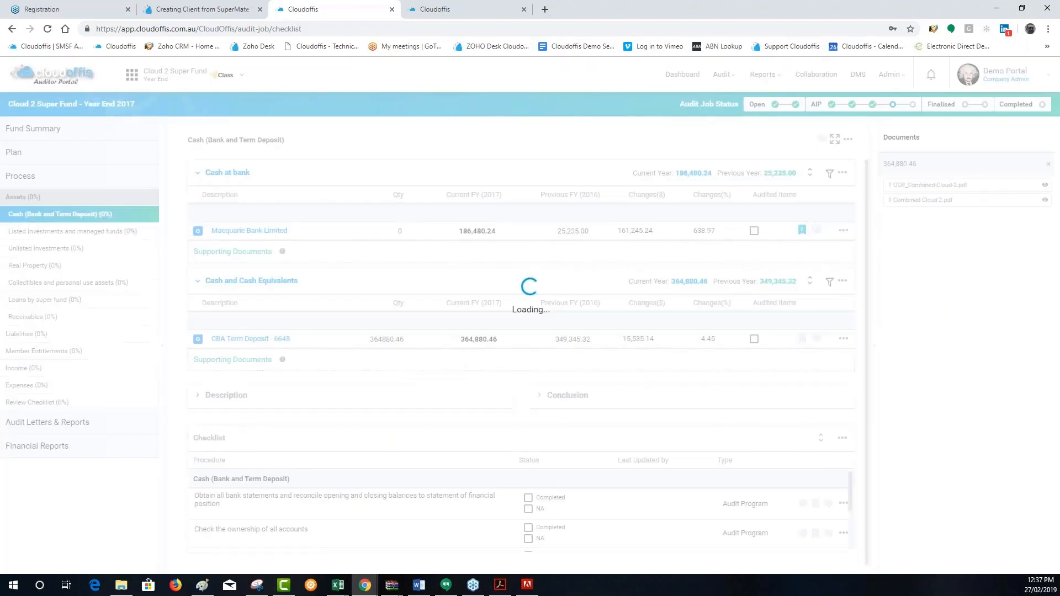
left_click(928, 200)
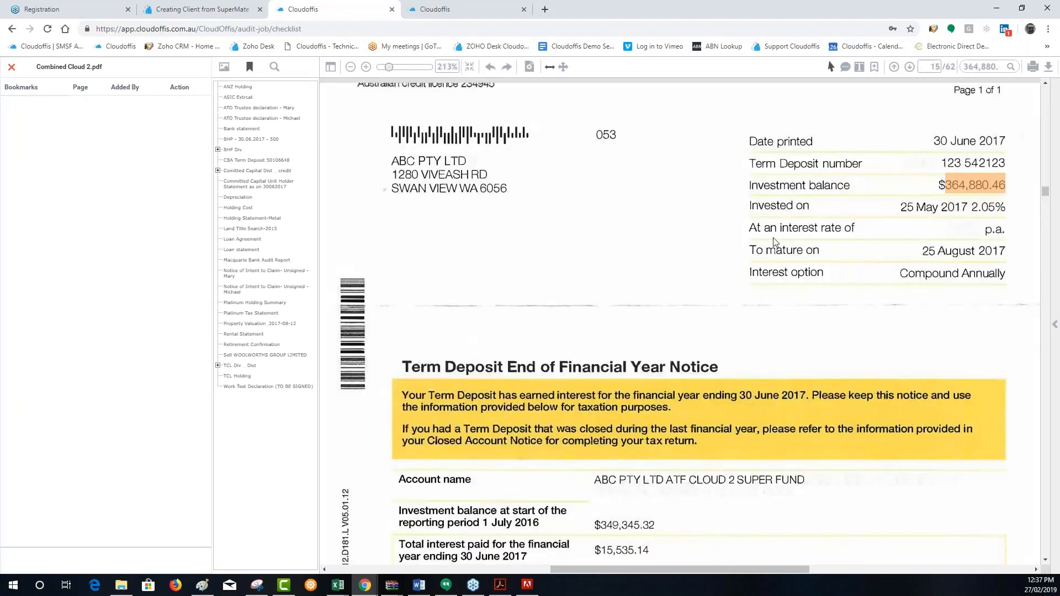
View the PDF's text search results for 364,880.46 and go to the CBA Term Deposit page through the document outline
left_click_drag(1048, 198, 1046, 416)
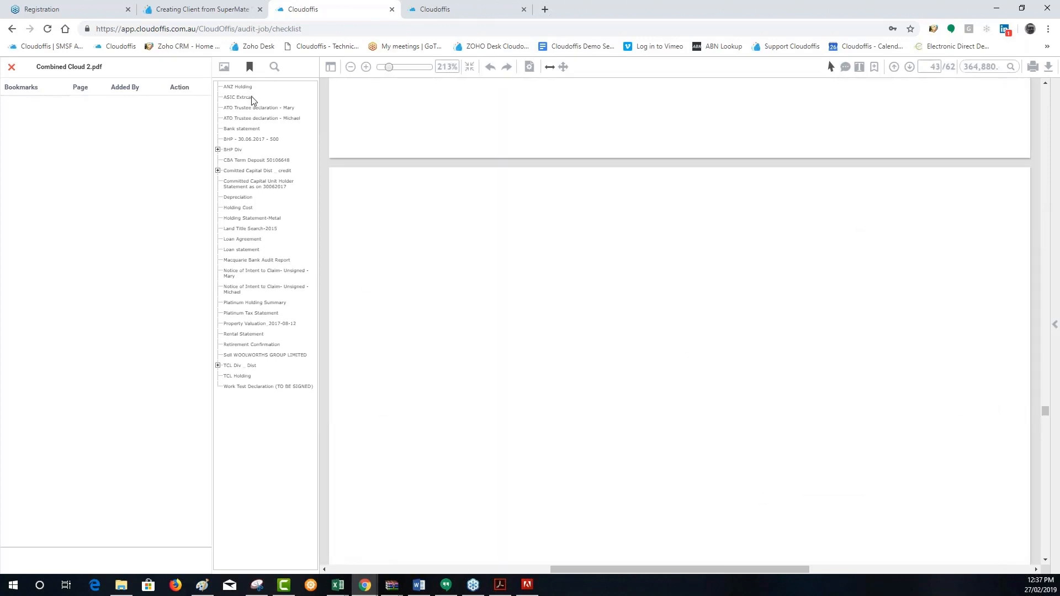
left_click(275, 68)
left_click(264, 143)
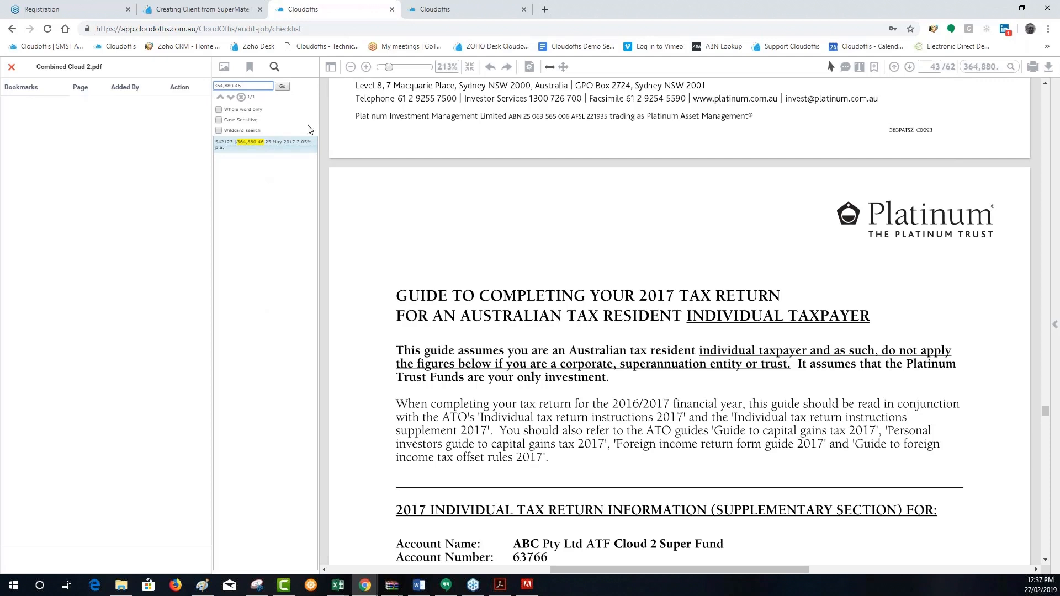
left_click(255, 68)
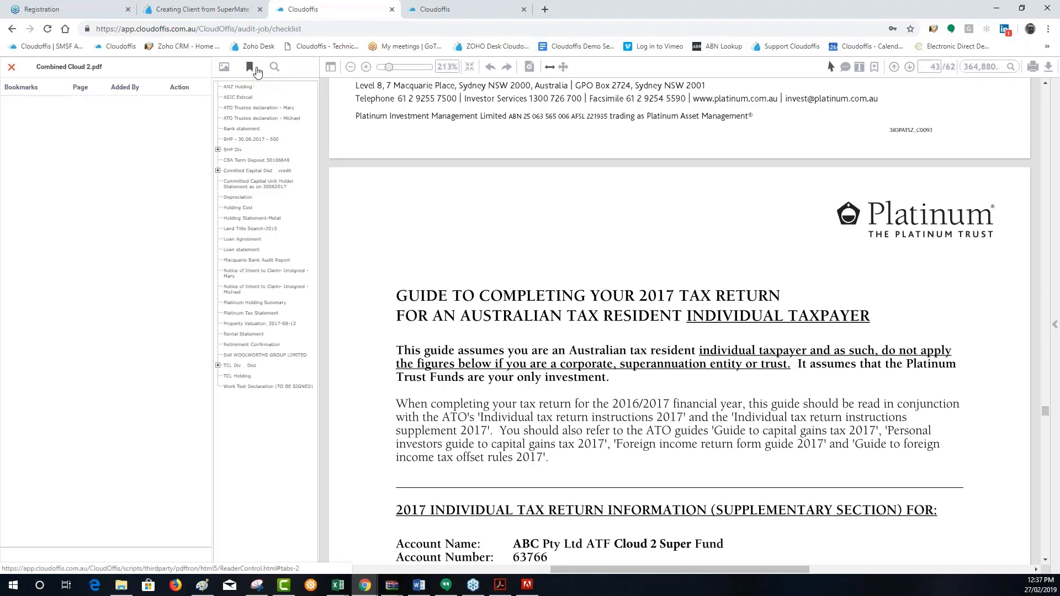
left_click(262, 160)
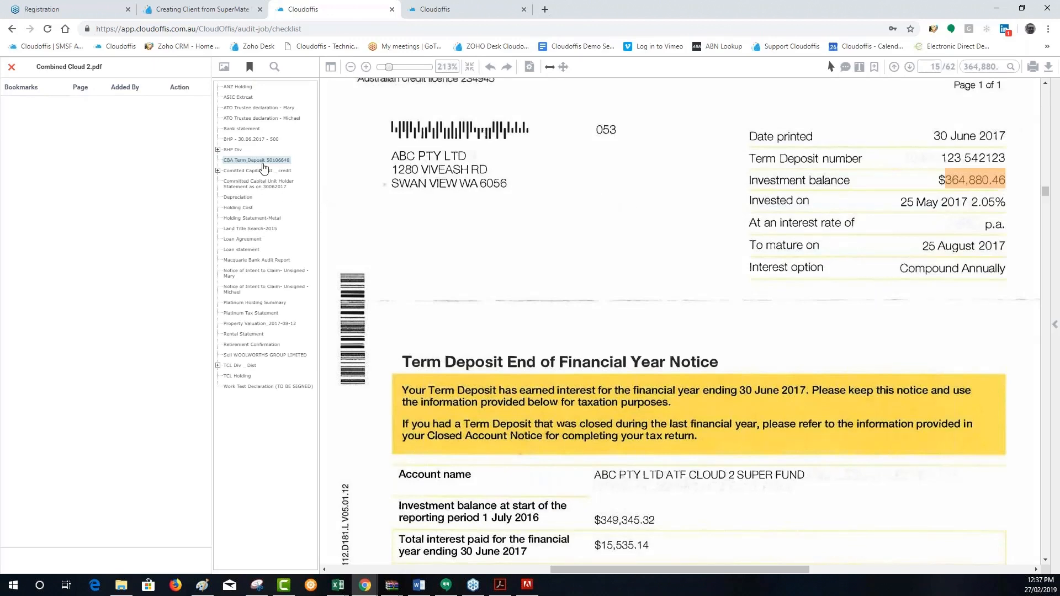
Add a bookmark for the CBA Term Deposit beside the investment balance on page 15 and save it
left_click(874, 67)
left_click(883, 187)
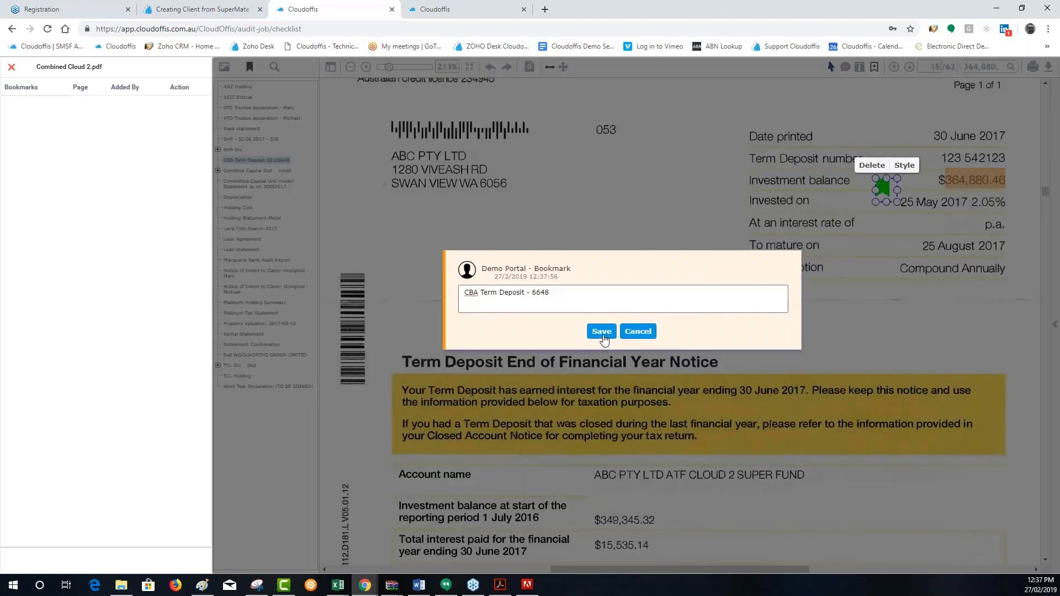
left_click(584, 330)
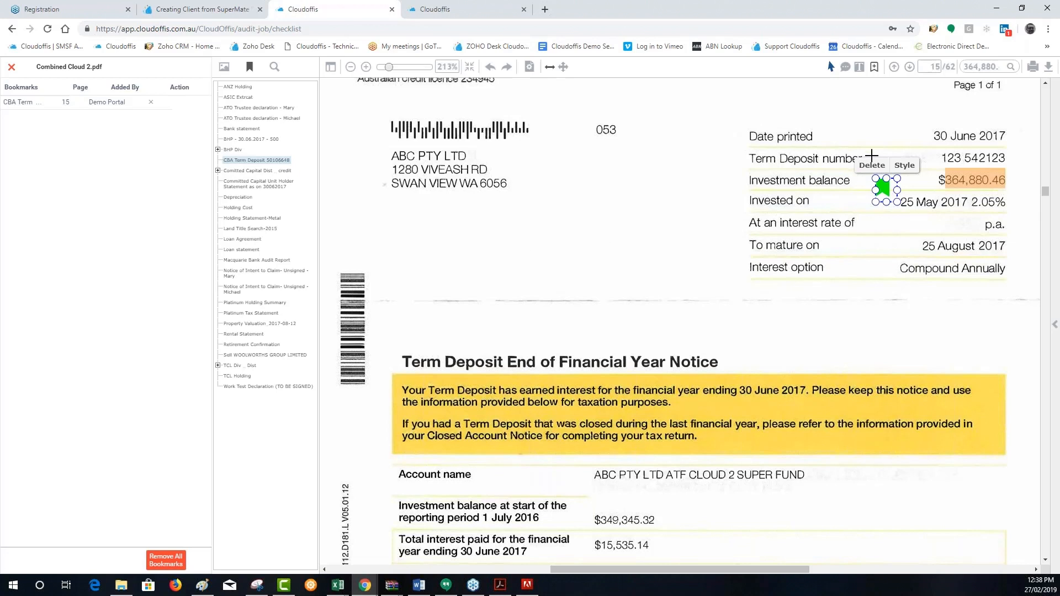
Set the new bookmark's outline colour to red and show the advanced style options
left_click(903, 169)
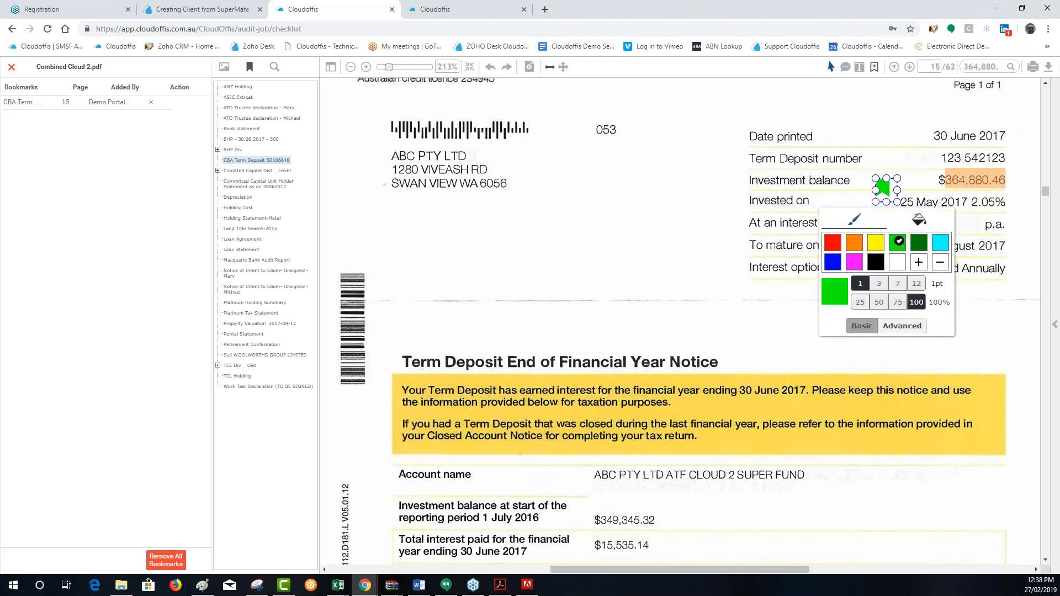
left_click(832, 242)
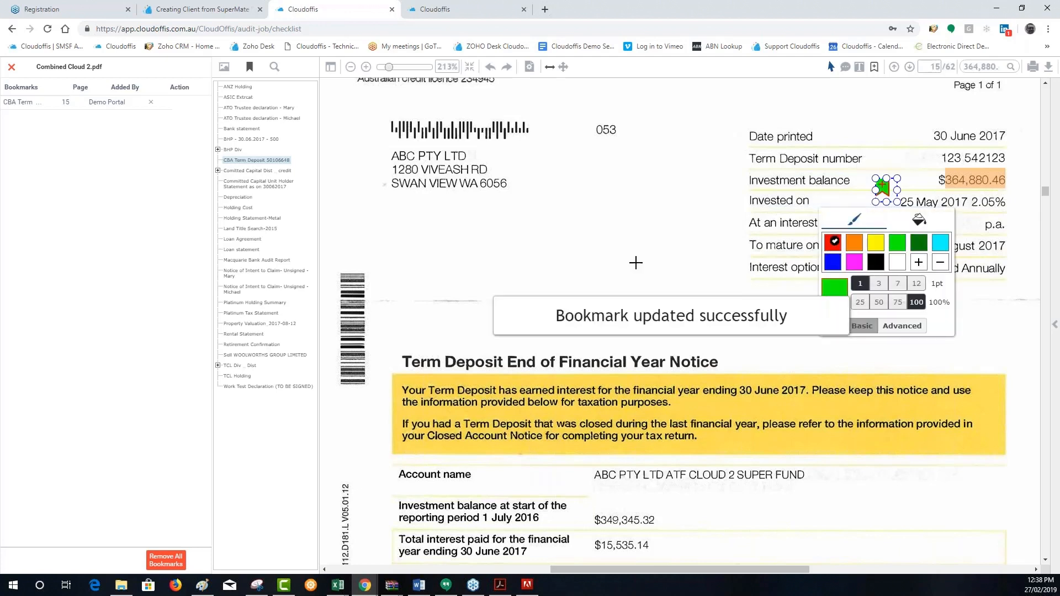
left_click(886, 327)
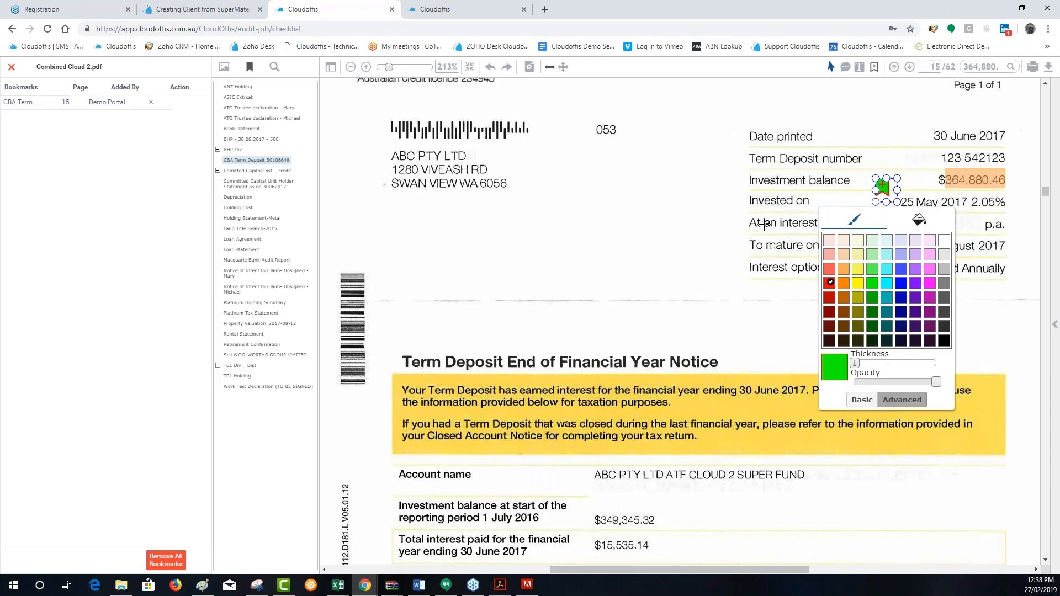
left_click(662, 240)
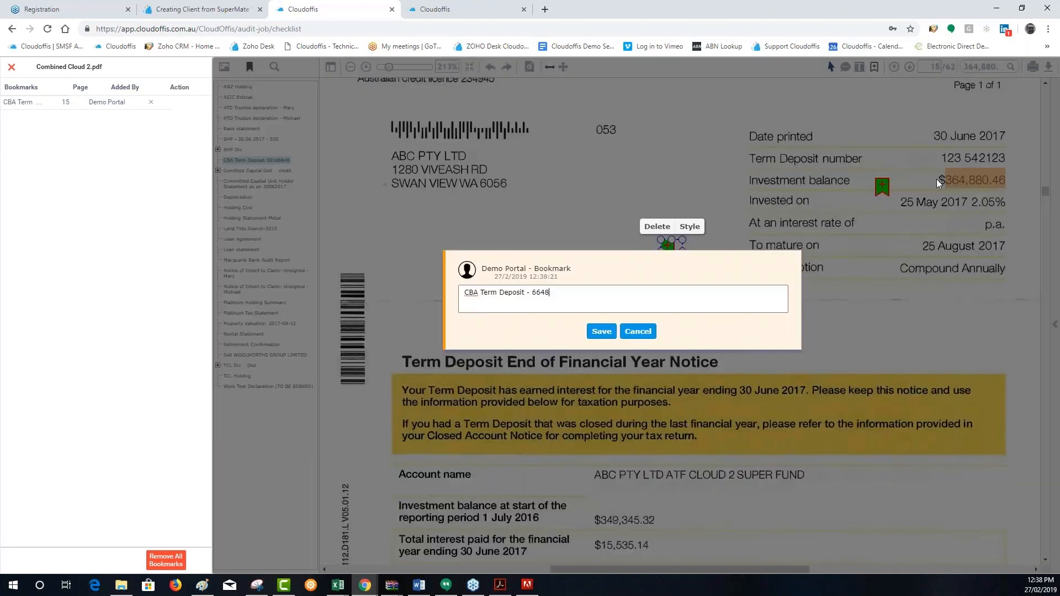
left_click(630, 332)
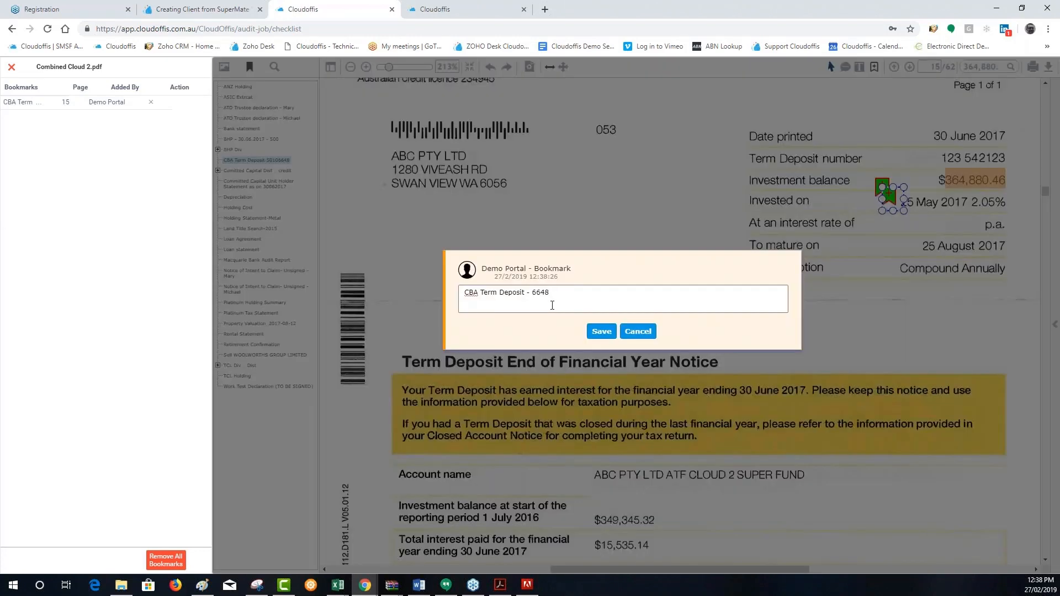
left_click(635, 332)
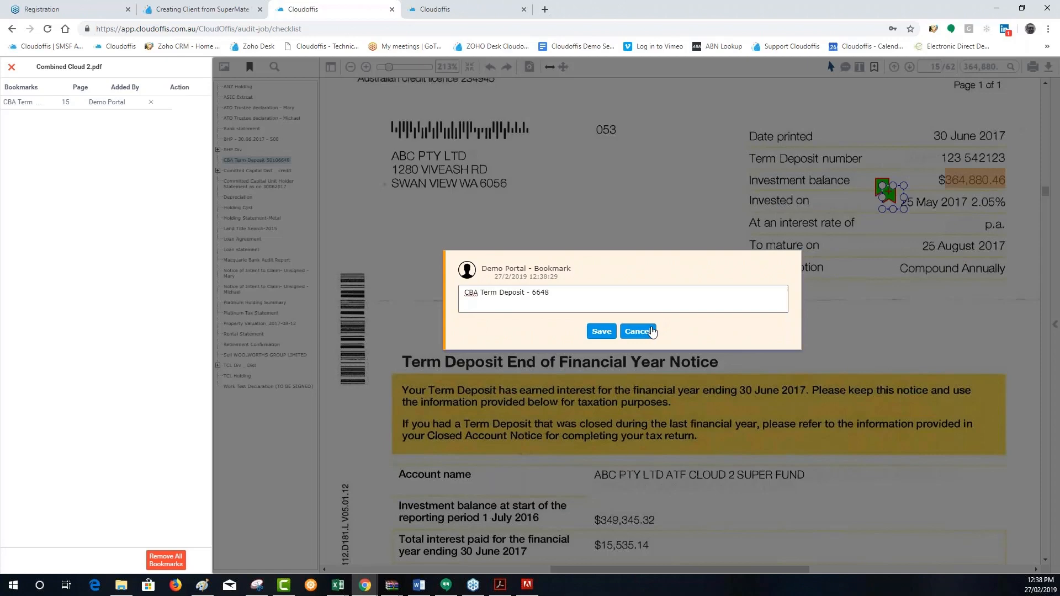
left_click(653, 332)
right_click(882, 186)
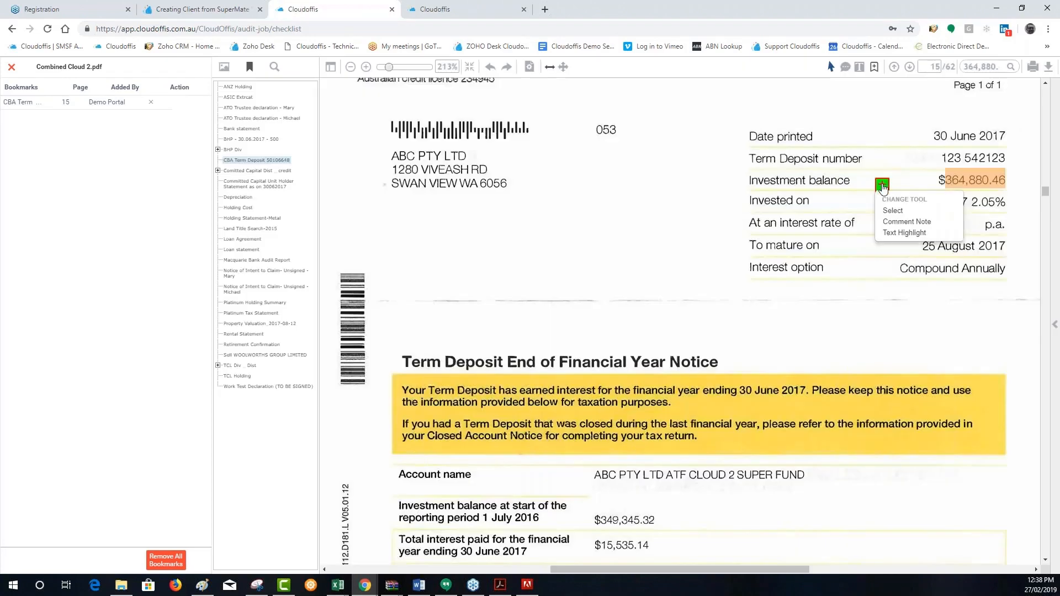
Add a second CBA Term Deposit bookmark in the blank area above the notice heading, fill it red, and save it
left_click(594, 242)
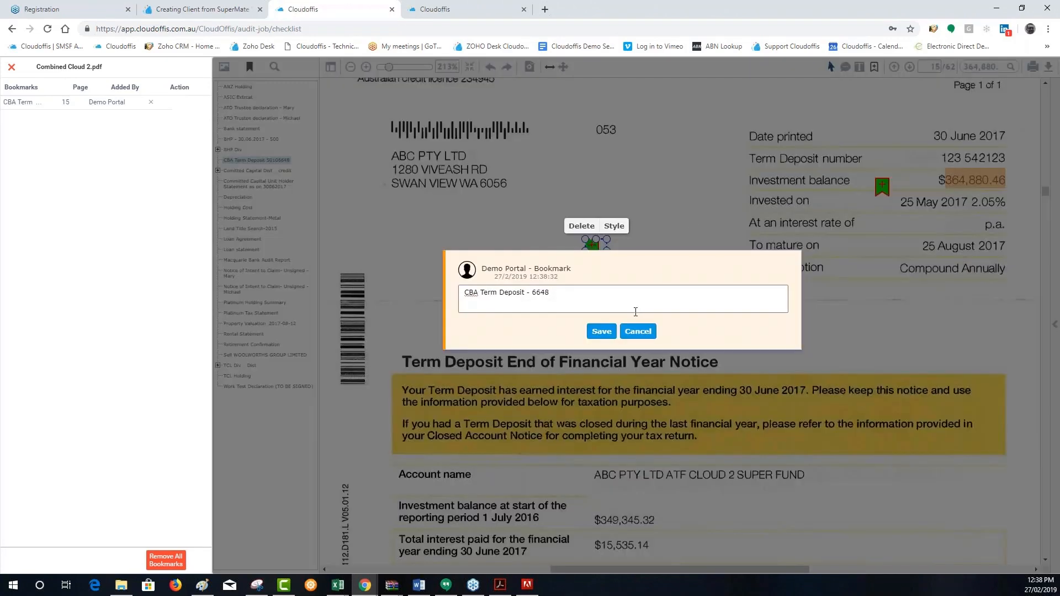
left_click(613, 225)
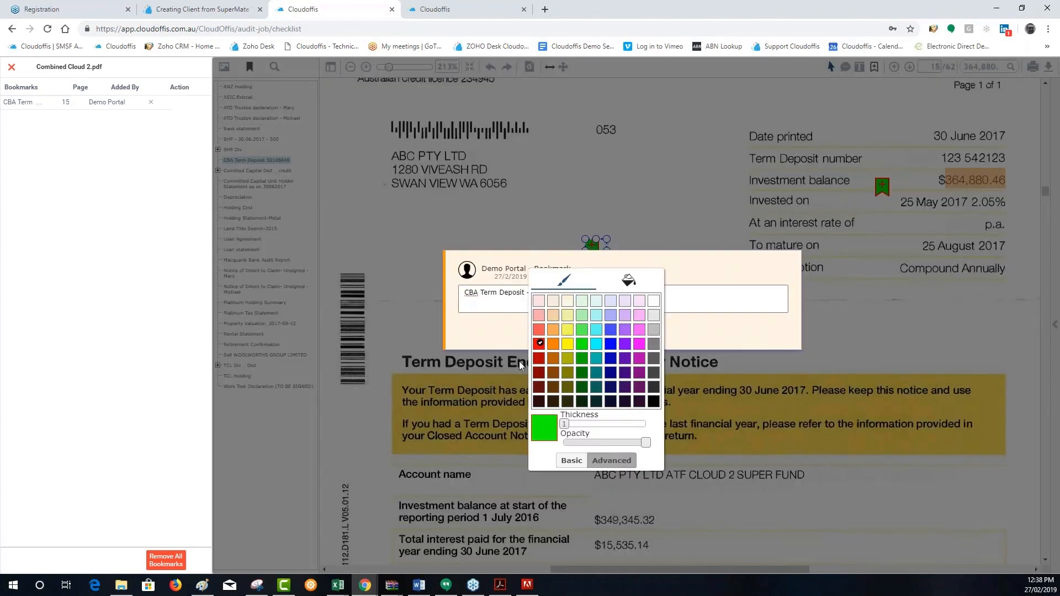
left_click(539, 344)
left_click(571, 460)
left_click(642, 290)
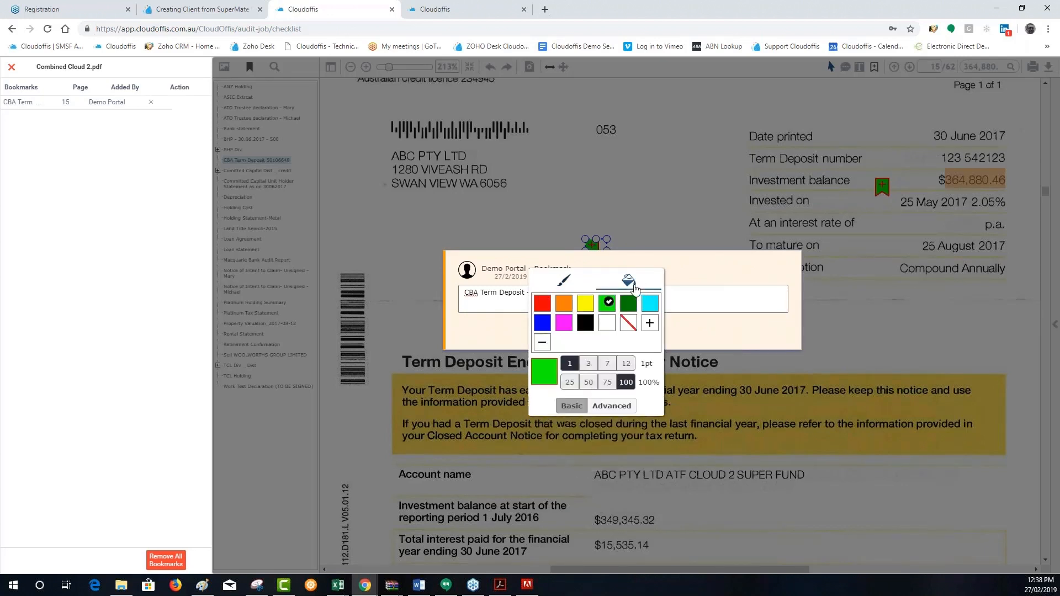
left_click(543, 304)
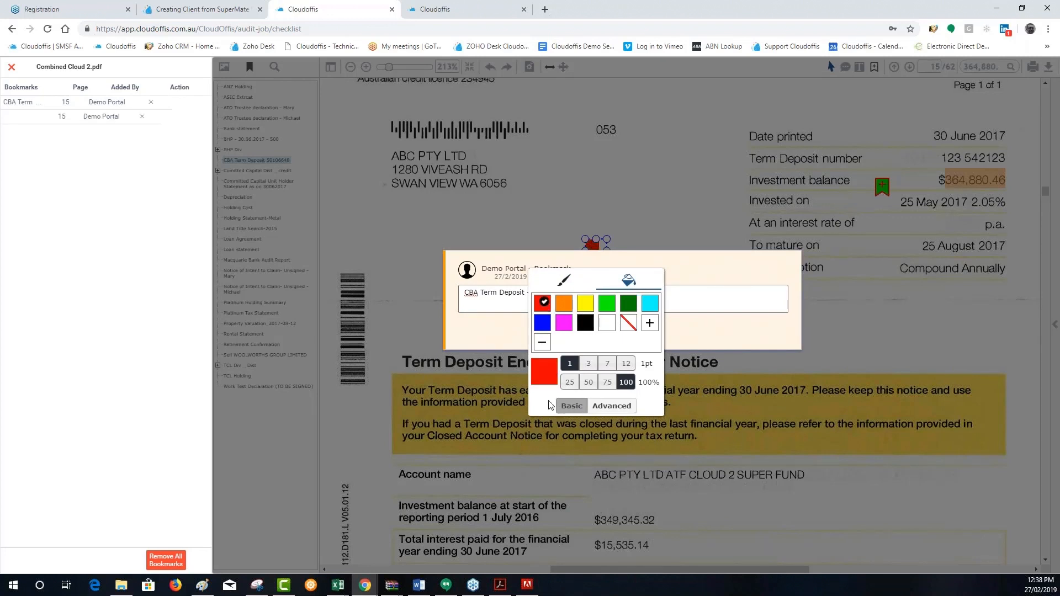
left_click(491, 299)
left_click(601, 331)
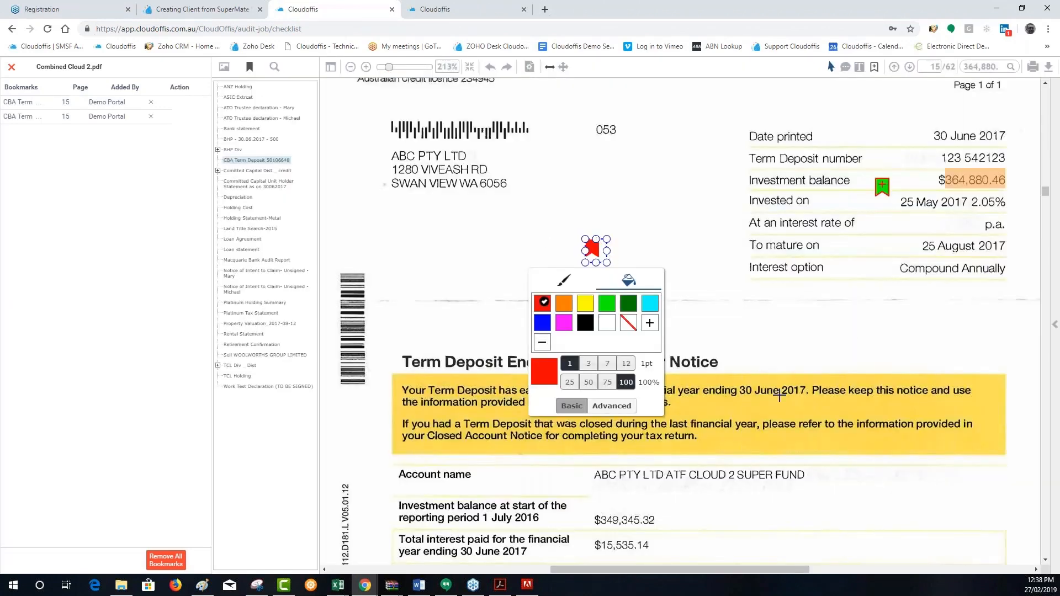
left_click(790, 354)
left_click(795, 360)
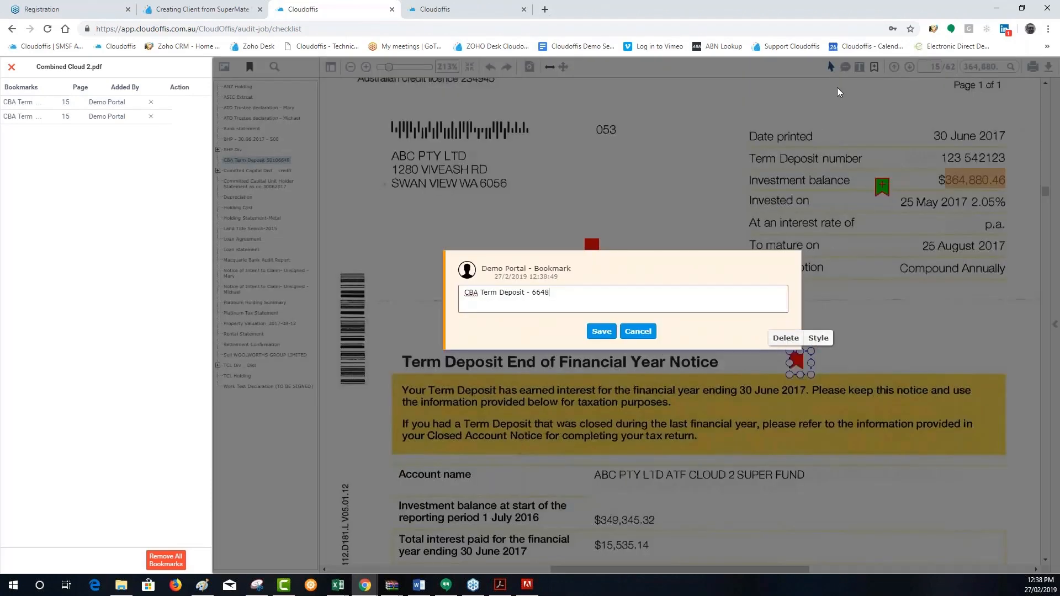
left_click(638, 332)
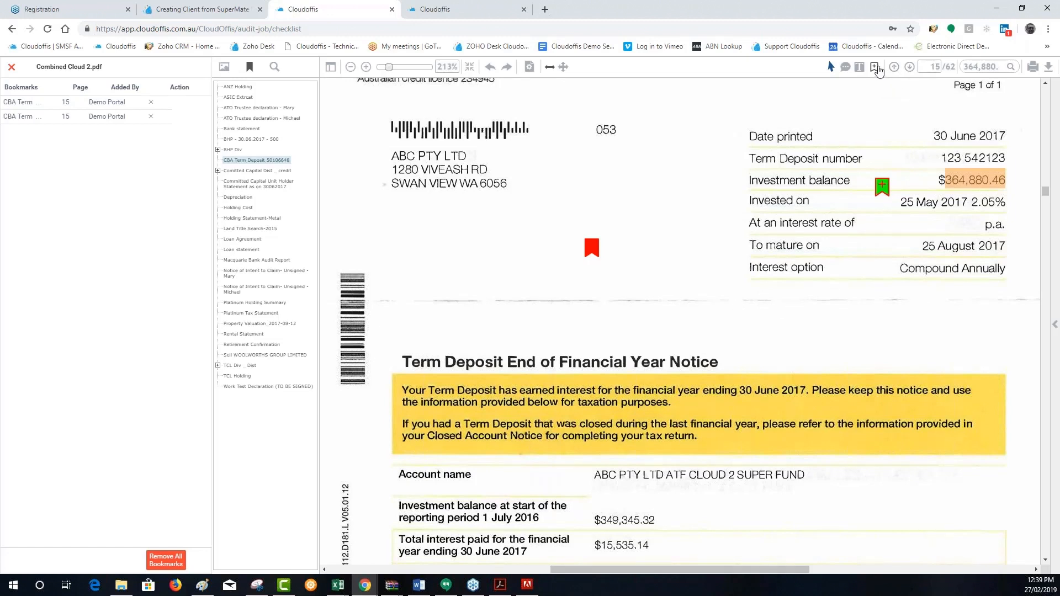
Highlight the heading "Term Deposit End of Financial Year Notice" and the address lines below the company name
left_click(859, 67)
left_click_drag(753, 358, 501, 341)
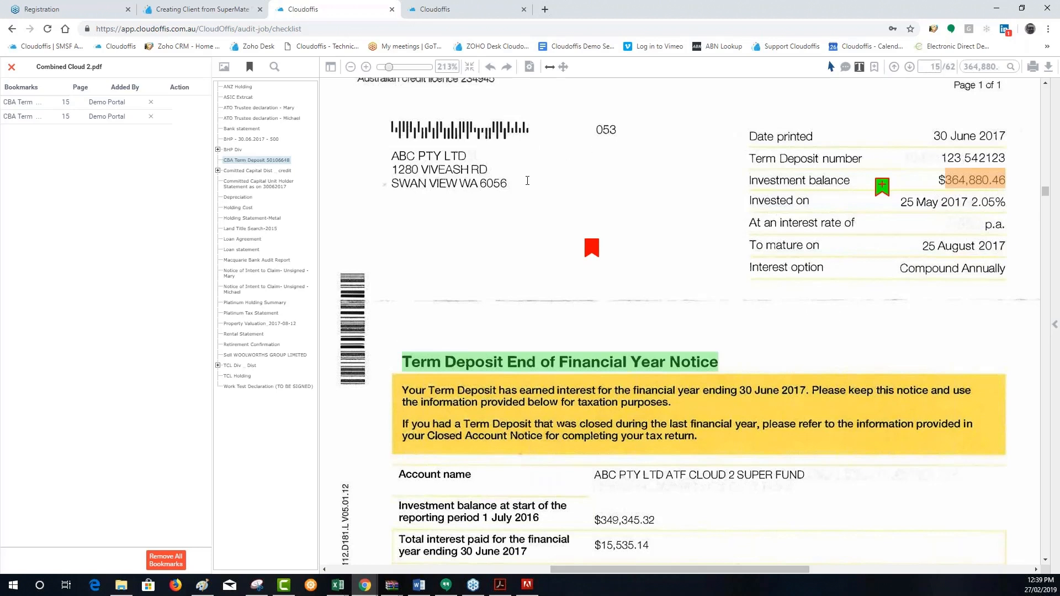
left_click_drag(527, 181, 370, 168)
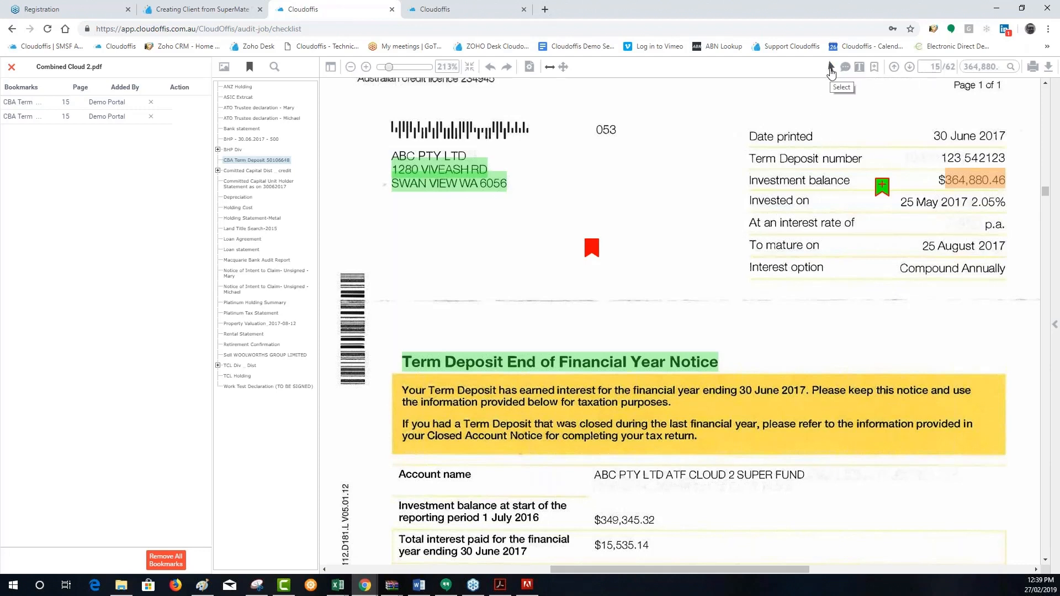
Change the red-filled bookmark's outline to cyan with a thickness of 3 pt
left_click(591, 248)
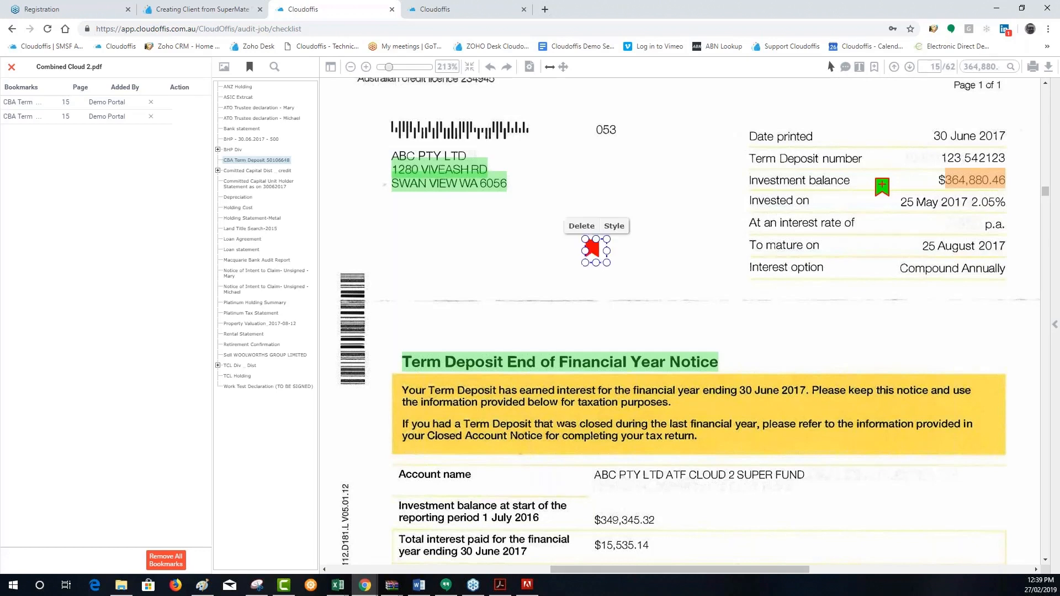
left_click(614, 225)
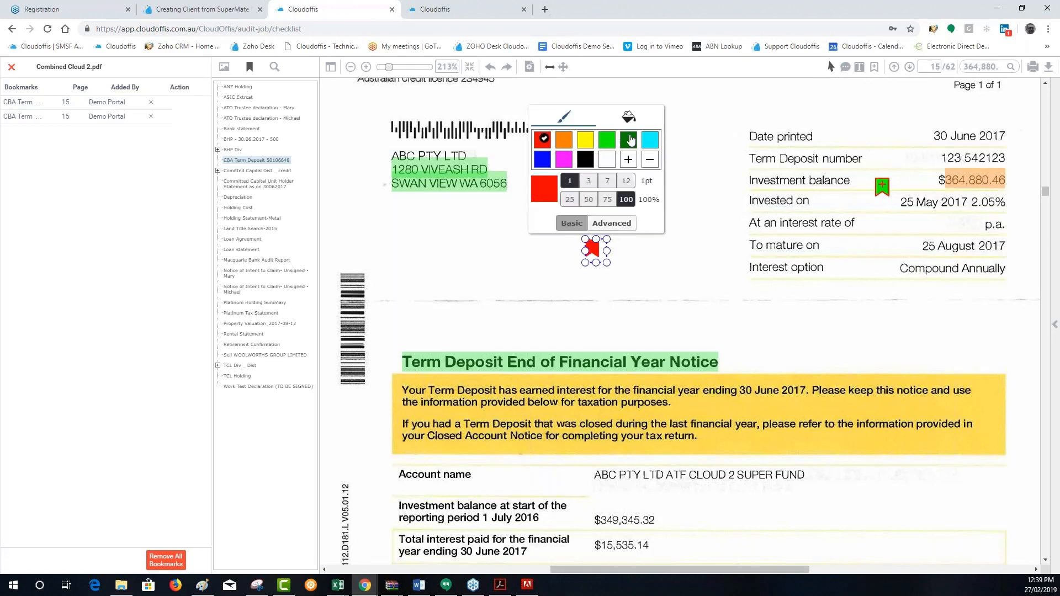
left_click(650, 140)
left_click(588, 180)
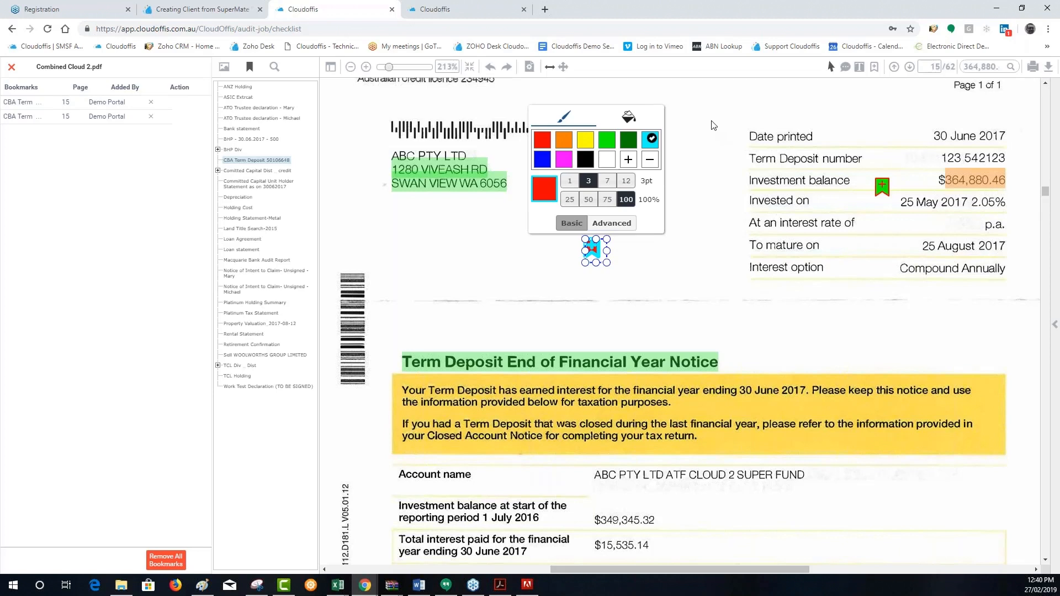
Close the PDF and switch to the webinar Registration page with the list of covered features
left_click(11, 67)
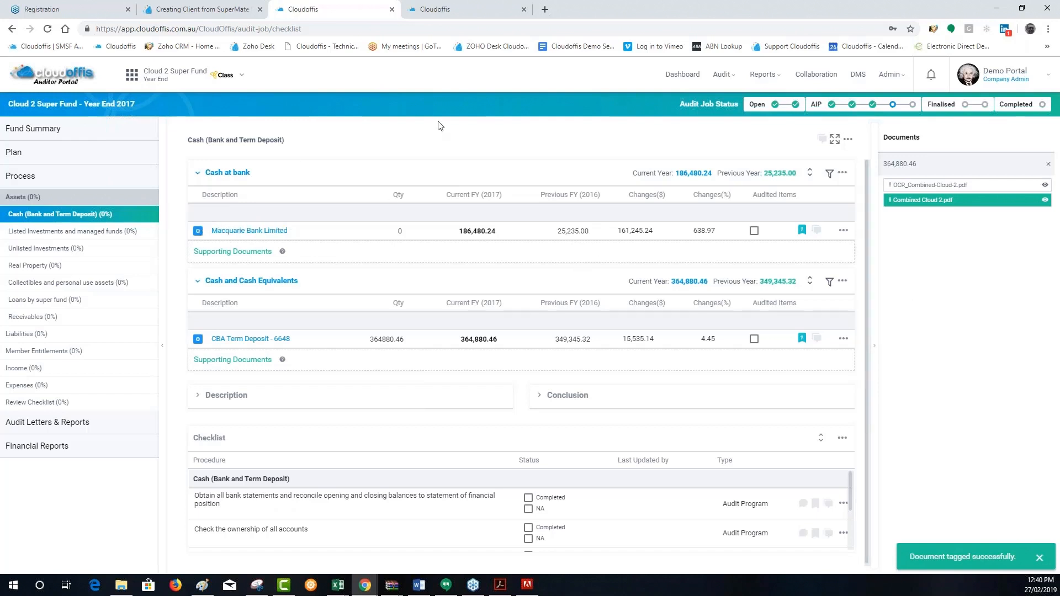
left_click(23, 5)
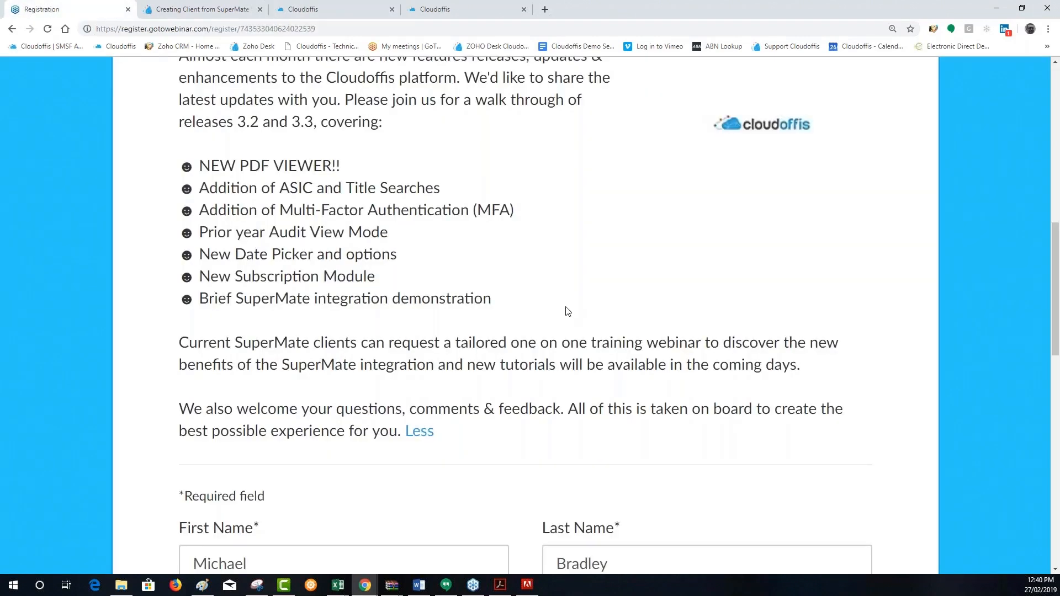
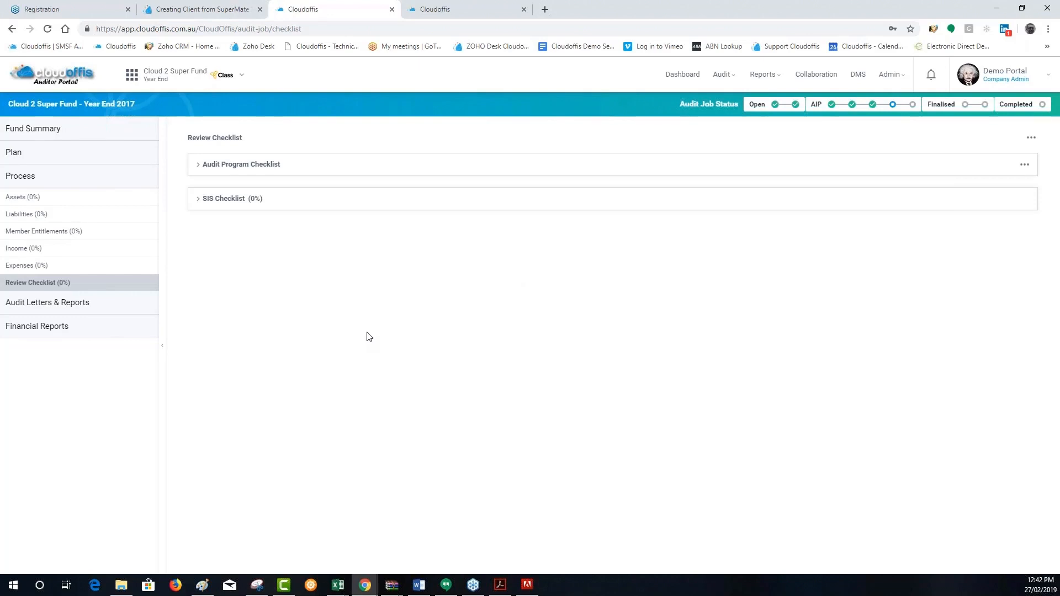
Reimport the lead schedule for Cloud 2 Super Fund Year End 2017 from its Fund Dashboard, overwriting the existing data
left_click(44, 137)
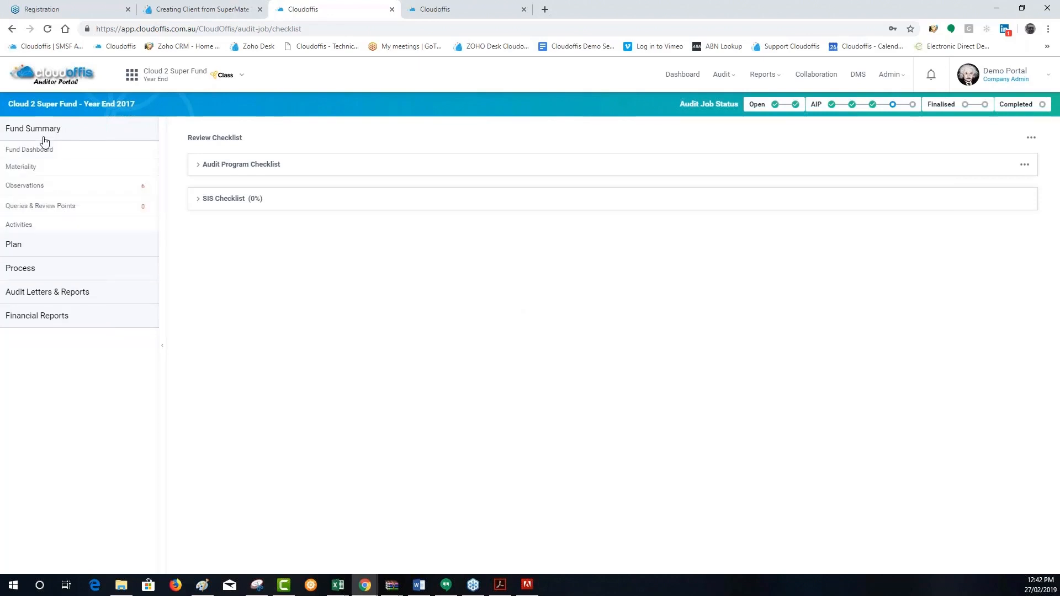
left_click(53, 150)
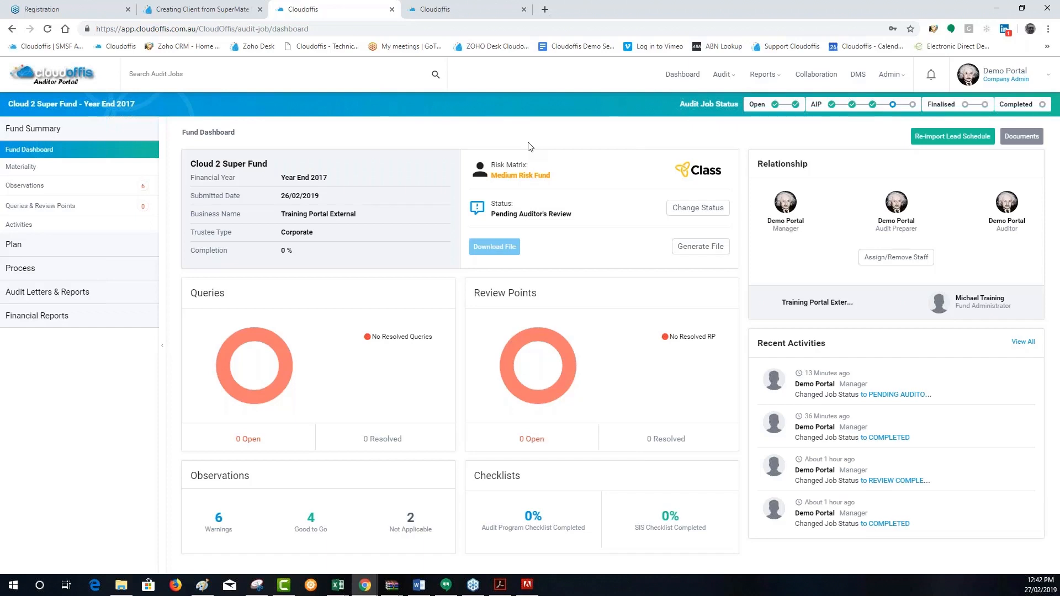
left_click(958, 138)
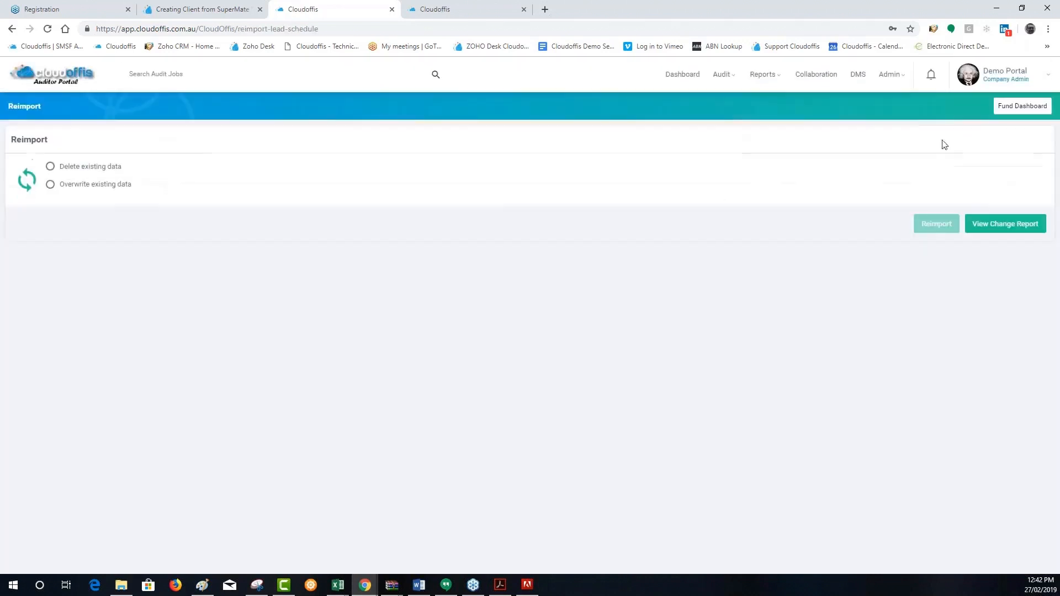
left_click(63, 173)
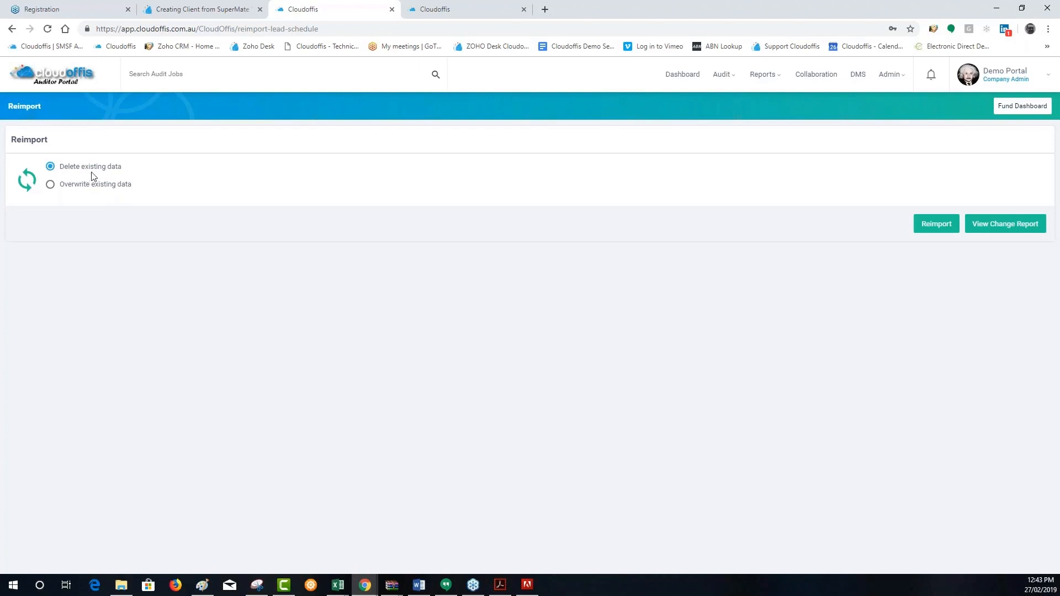
left_click(49, 185)
left_click(941, 233)
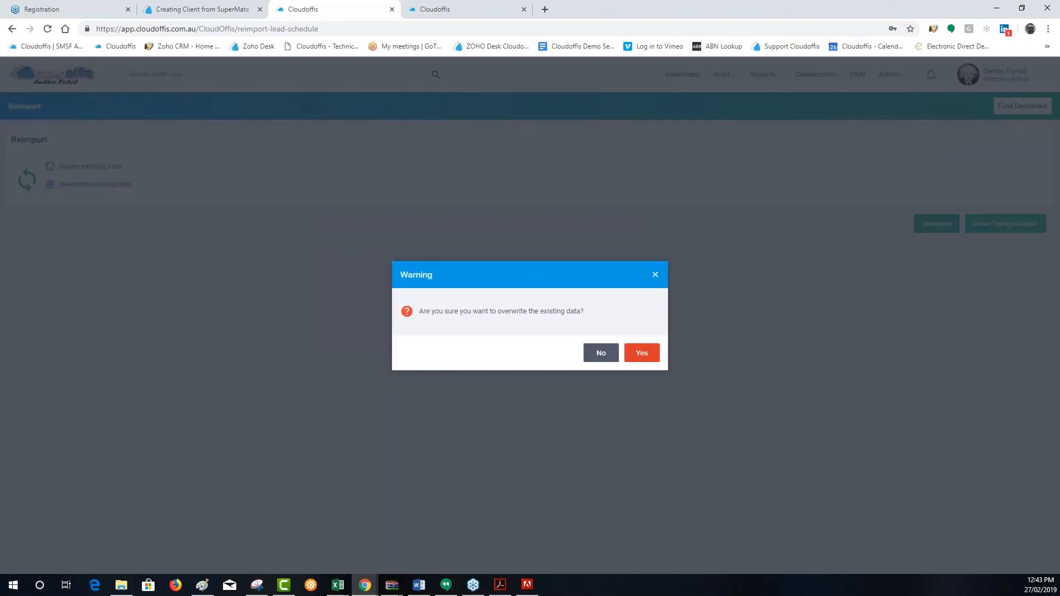
left_click(642, 353)
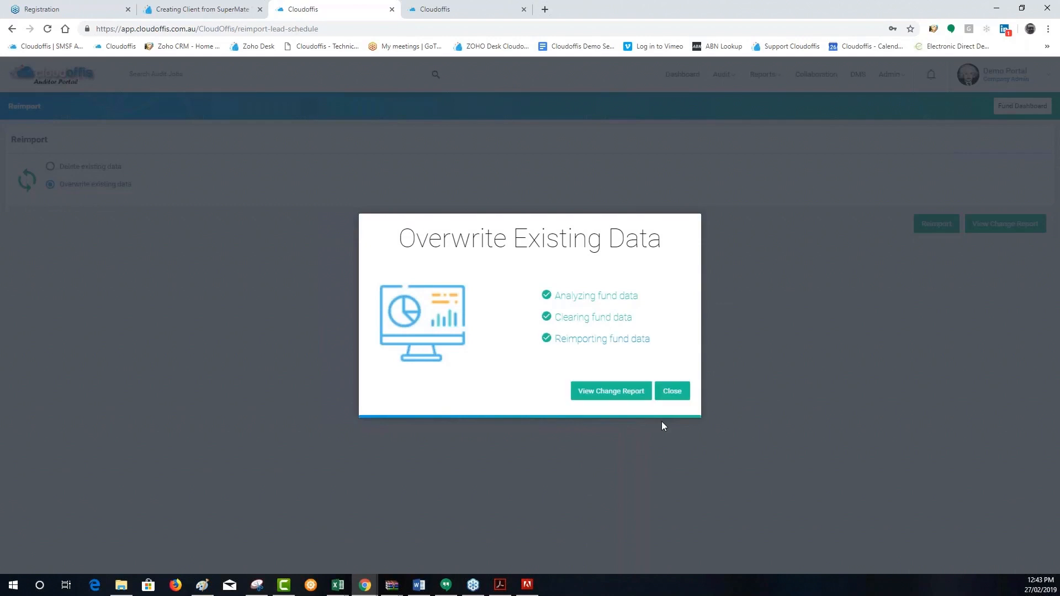
View the reimport change report, check where it can be reopened on the Reimport page, and return to the Fund Dashboard
left_click(614, 389)
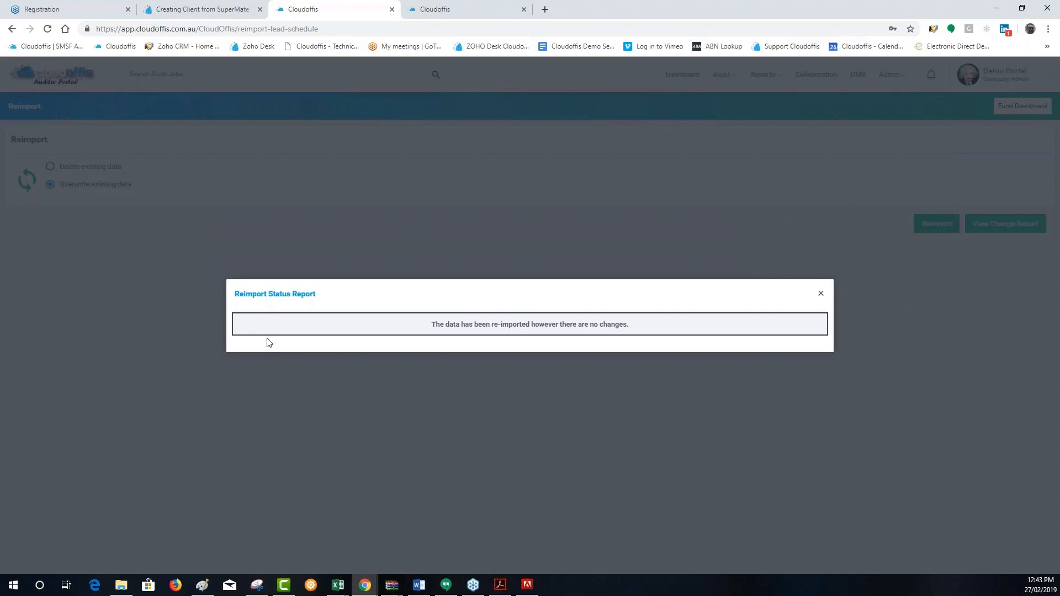
left_click(821, 294)
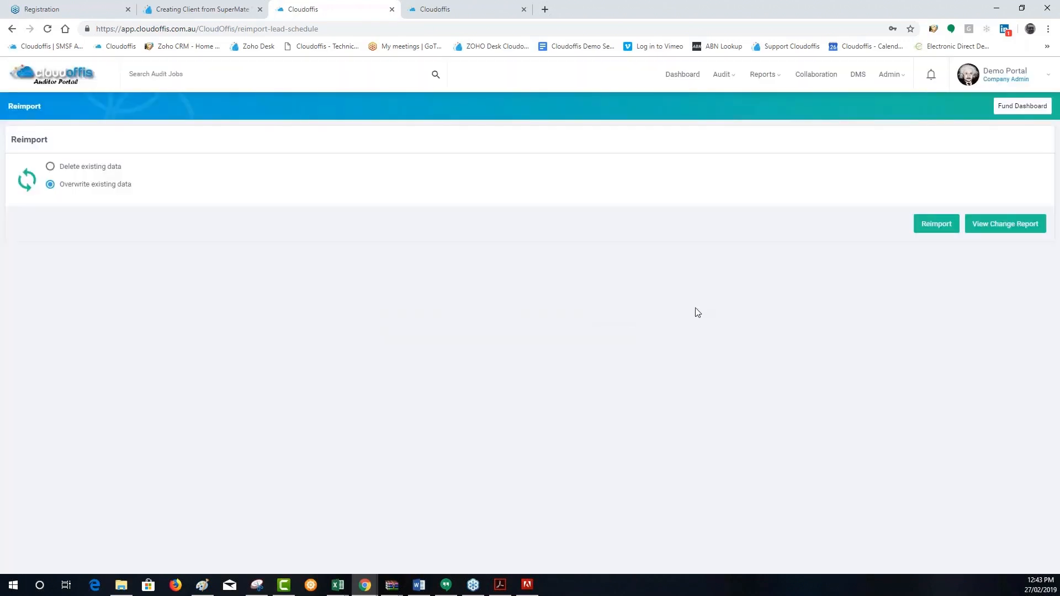
left_click(1005, 106)
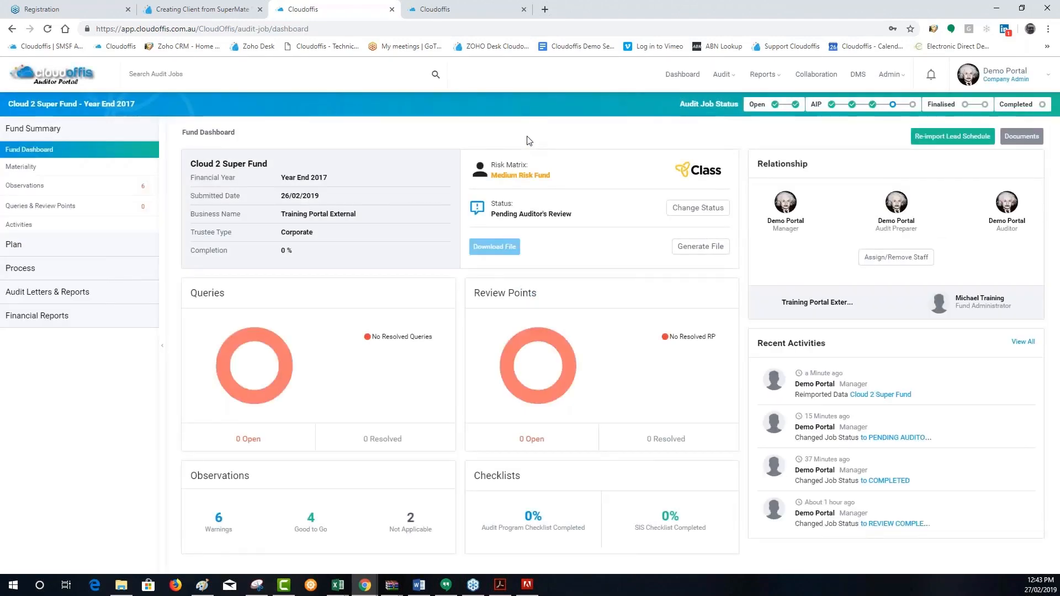
left_click(921, 143)
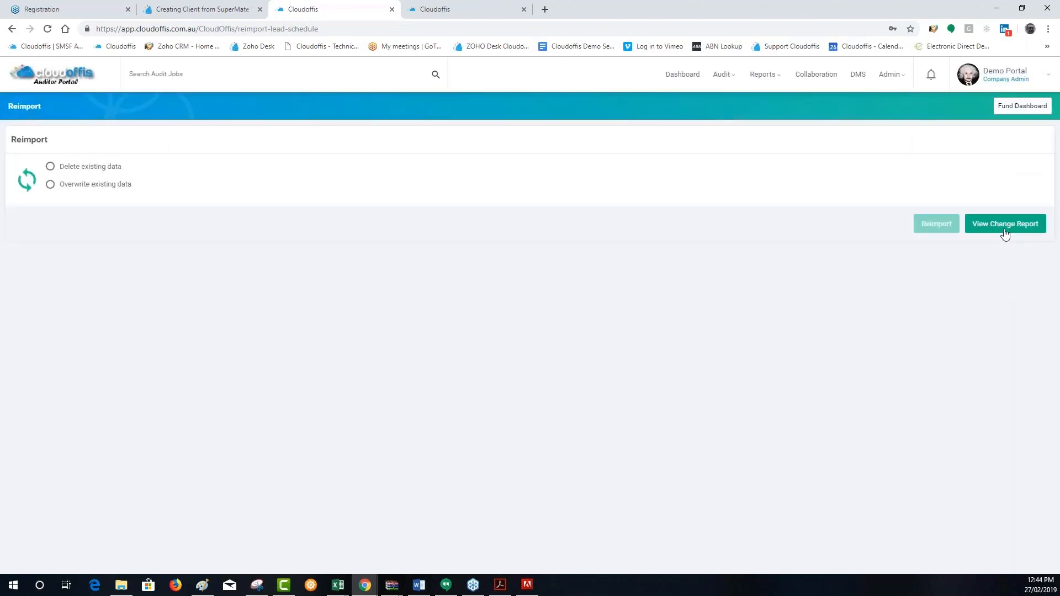
left_click(1008, 106)
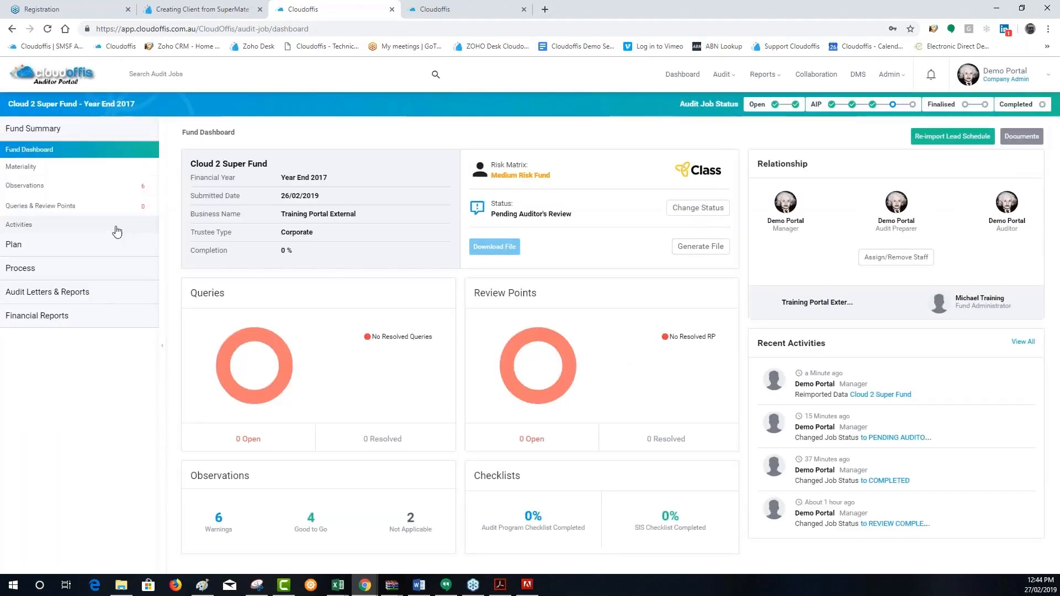
View versions 2 and 3 of the fund's Analytical Procedure, then return to the Fund Dashboard
left_click(54, 252)
left_click(41, 190)
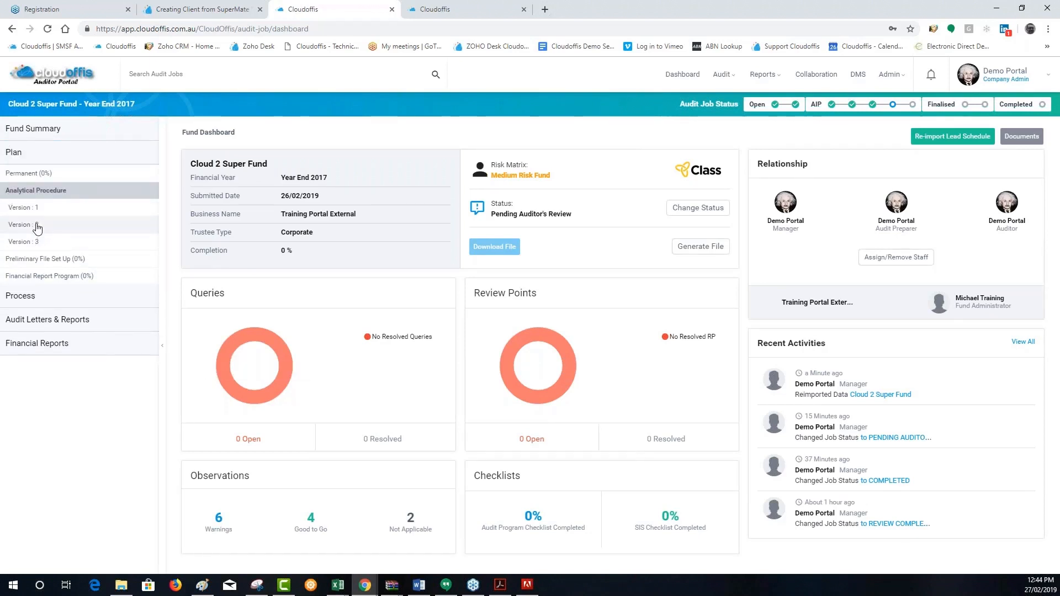
left_click(73, 226)
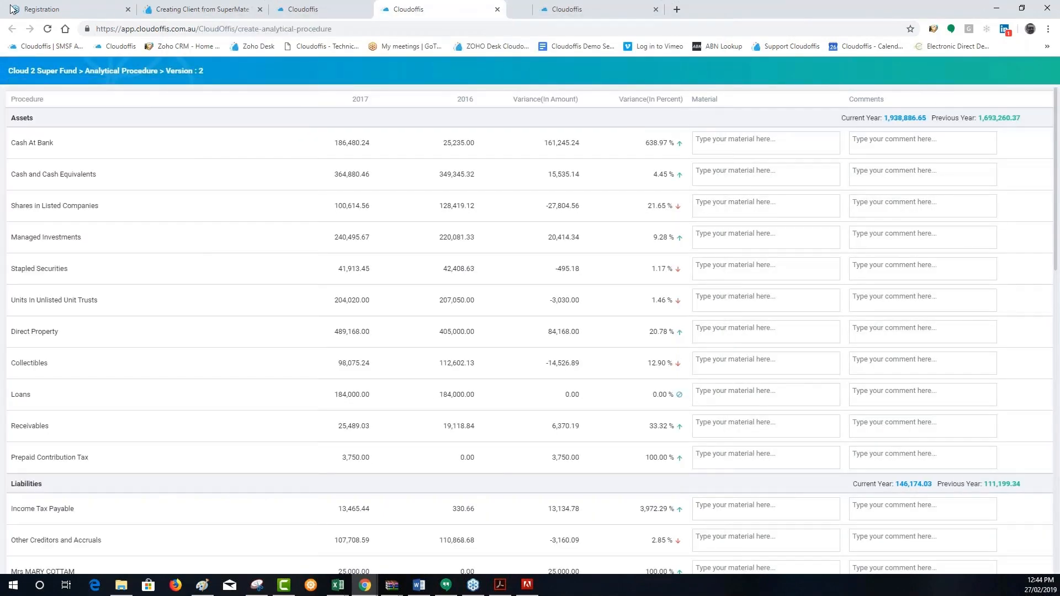
key("ctrl+w")
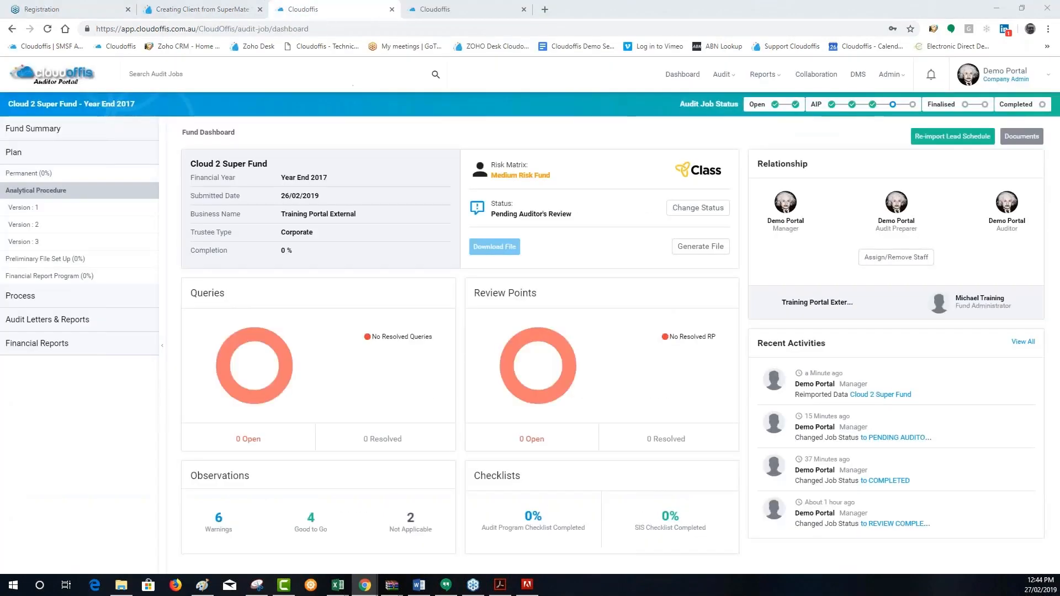
left_click(39, 244)
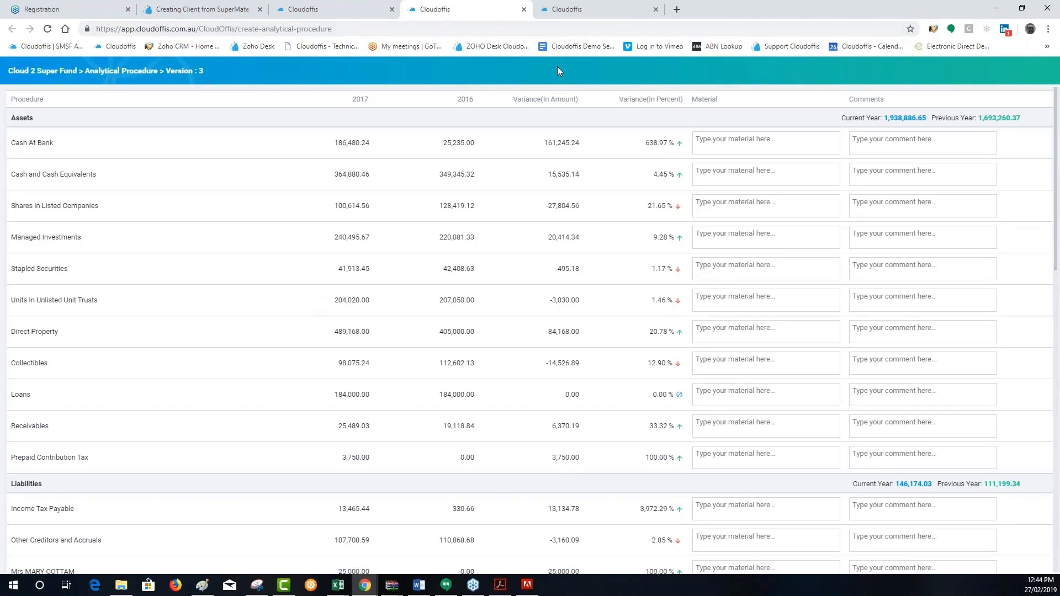
left_click(325, 10)
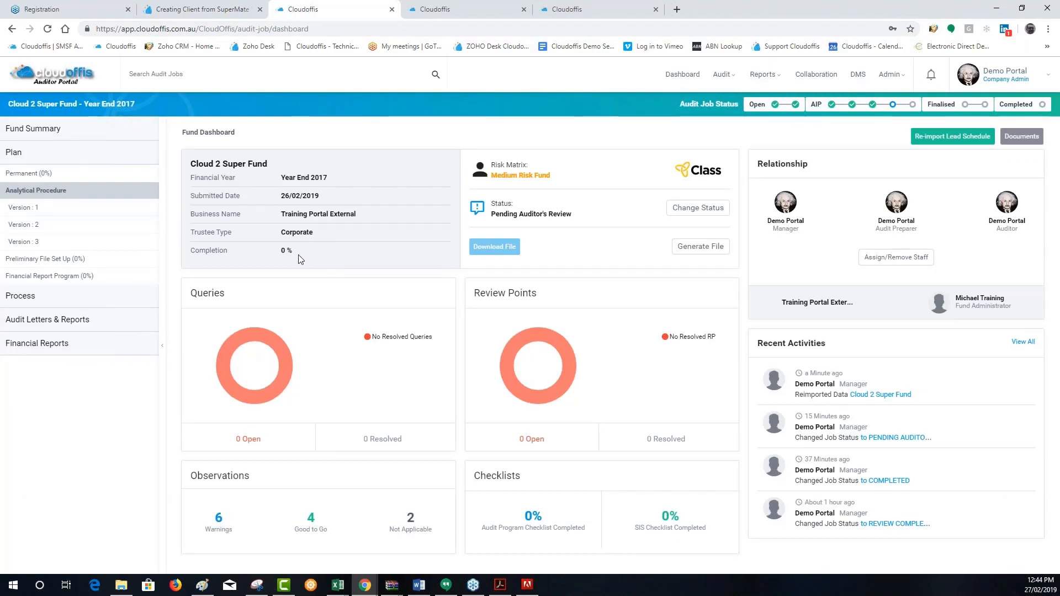
left_click(36, 299)
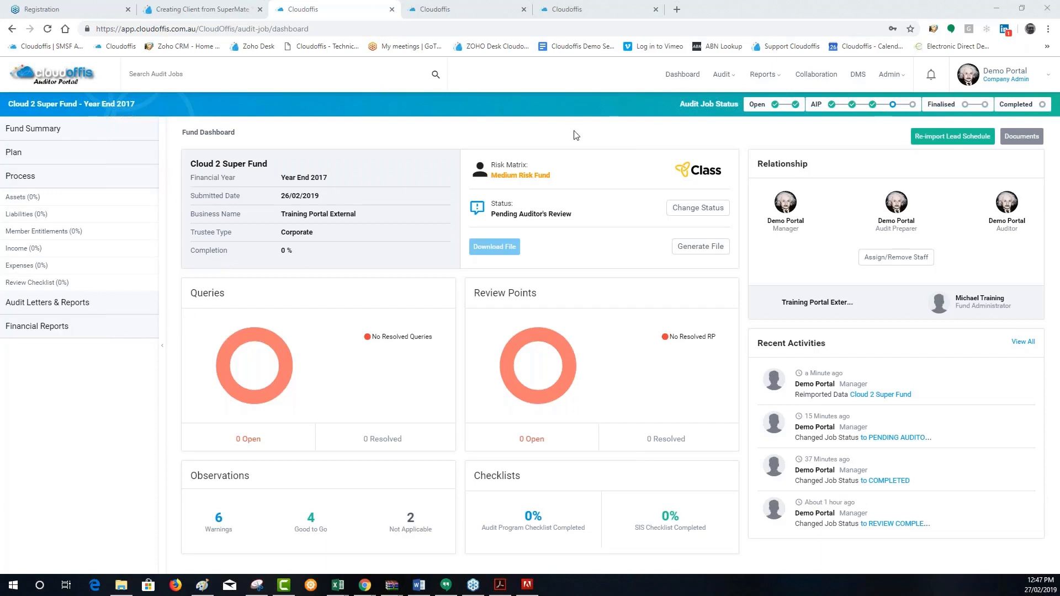
left_click(78, 328)
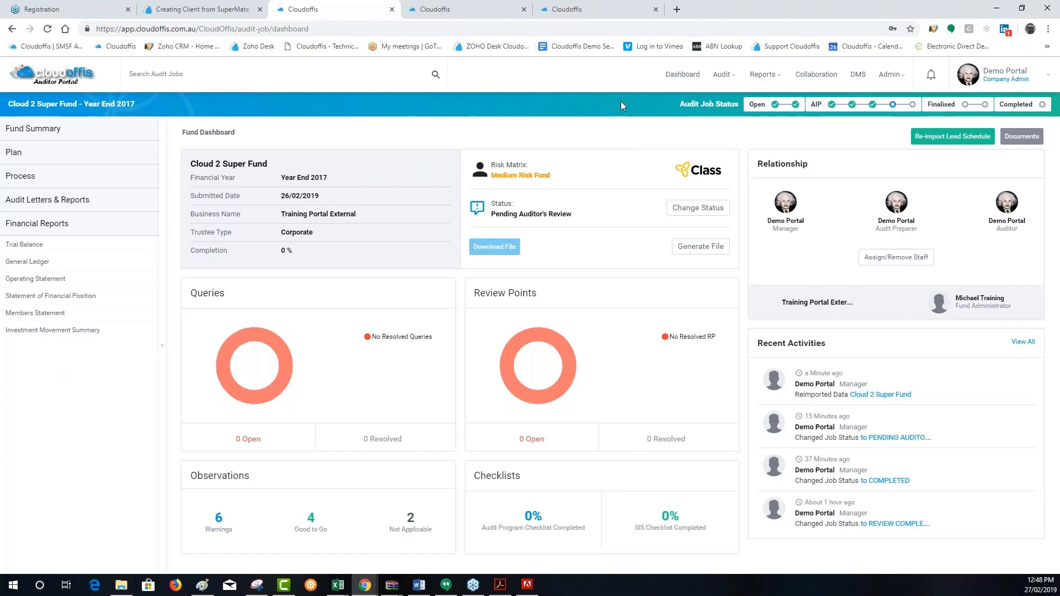
Open the Cloud 2 Super Fund Year End 2017 job from My Audit Job and view its status options without changing them
left_click(722, 74)
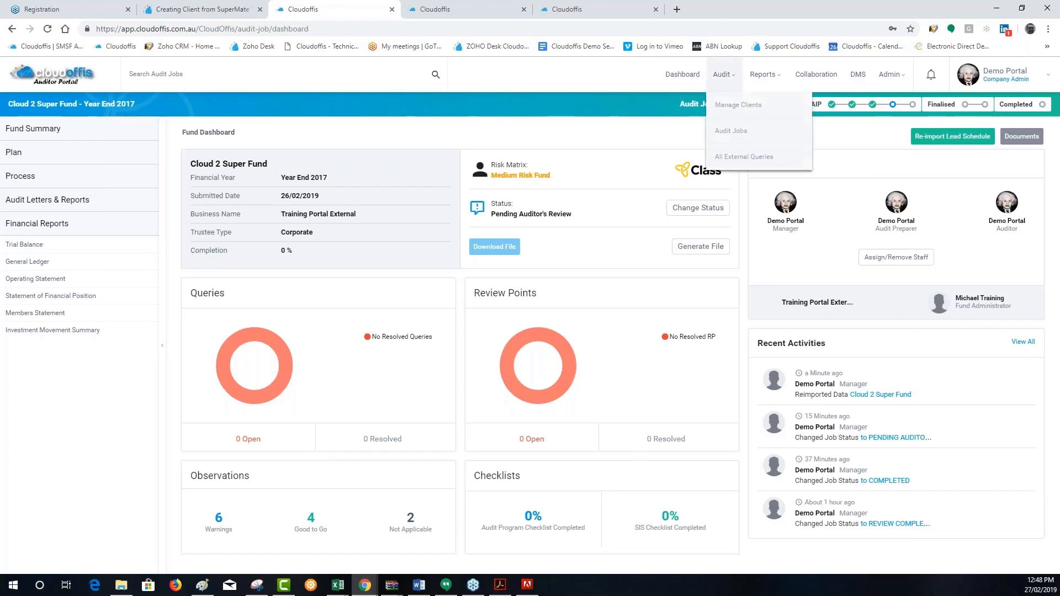
left_click(733, 133)
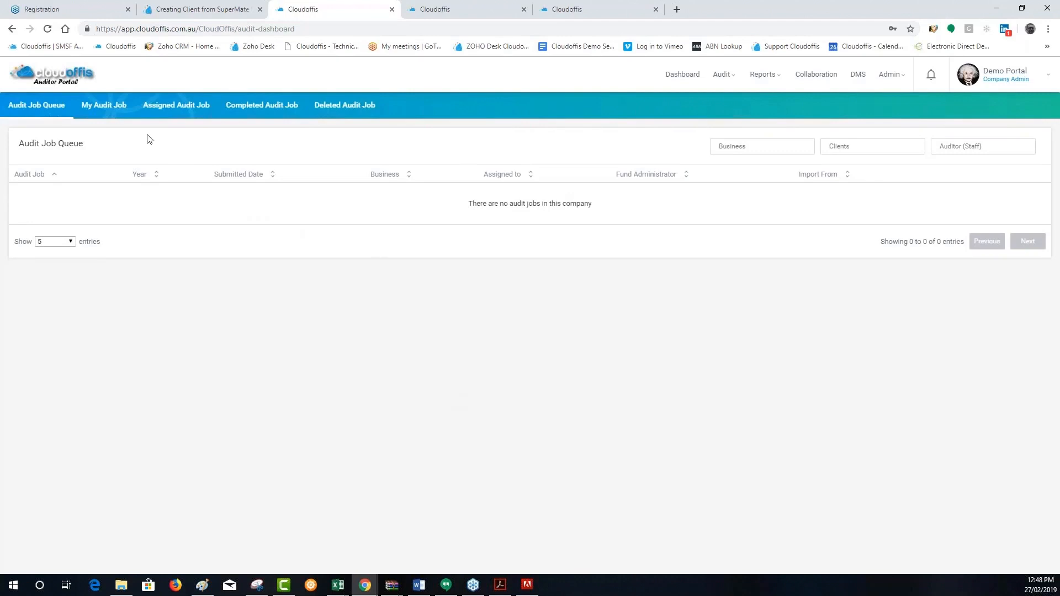
left_click(112, 110)
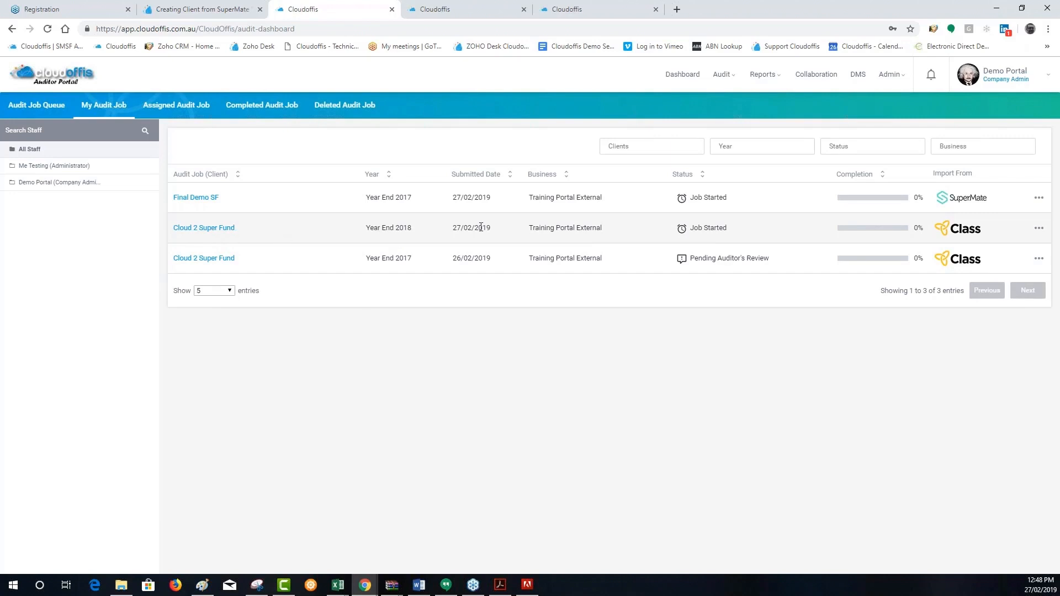
left_click(224, 259)
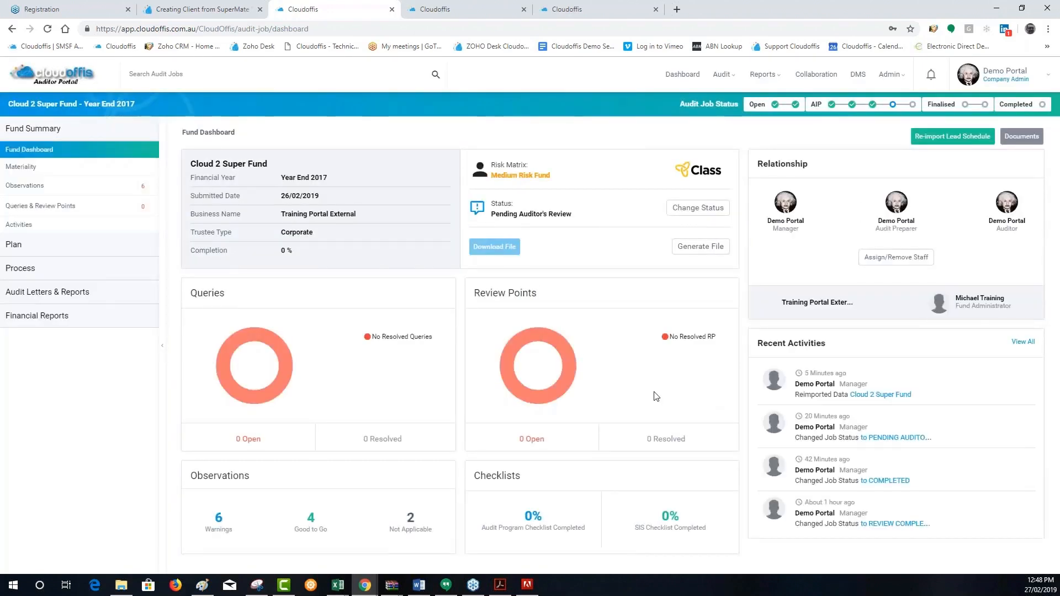
left_click(697, 208)
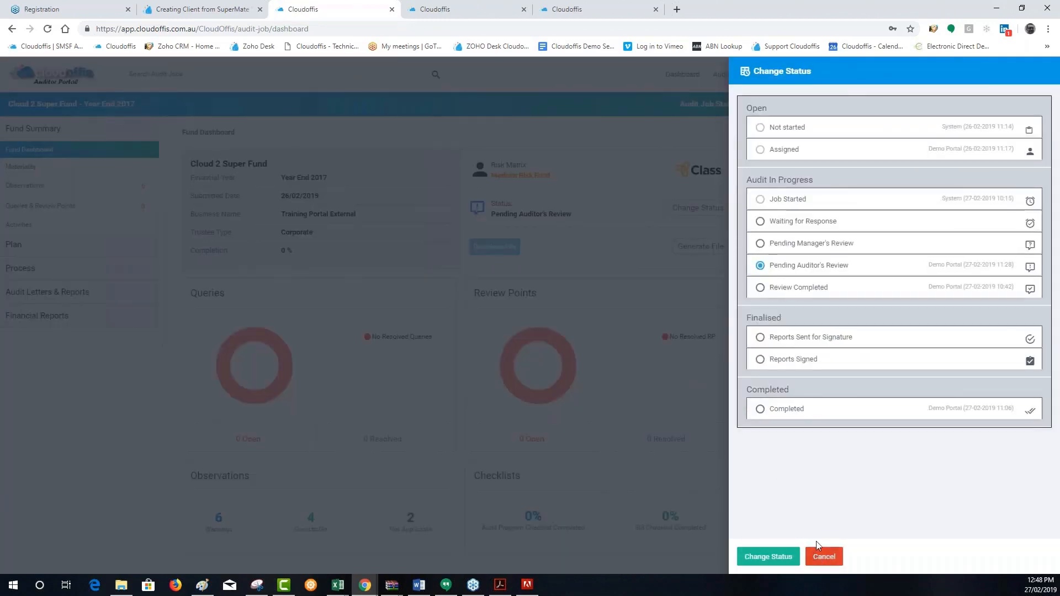
left_click(819, 554)
Open the Cash (Bank and Term Deposit) workpaper and view the status options through the Audit Job Status tracker, then cancel
left_click(66, 271)
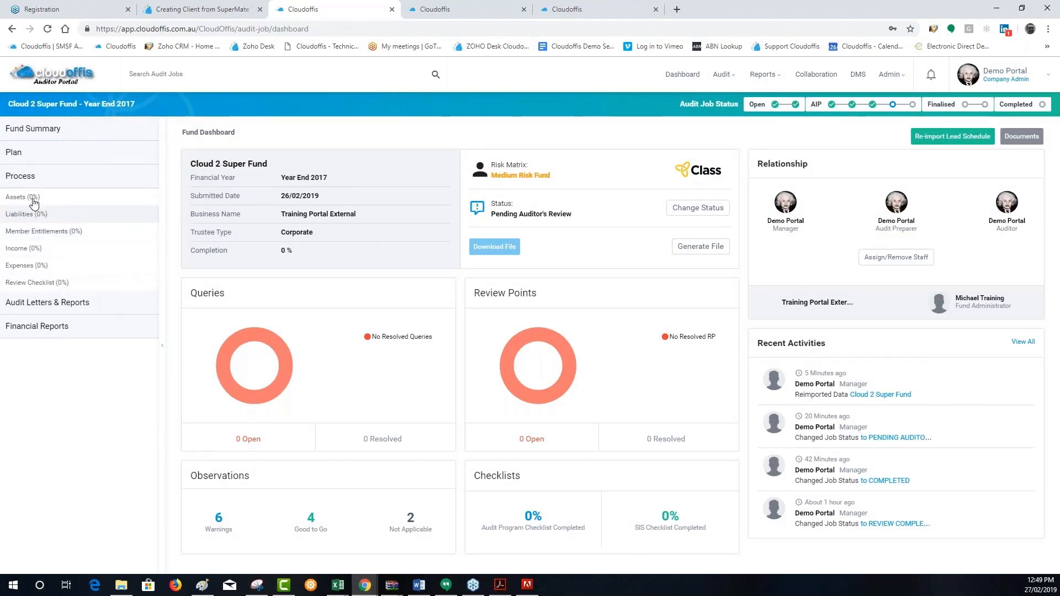
left_click(74, 328)
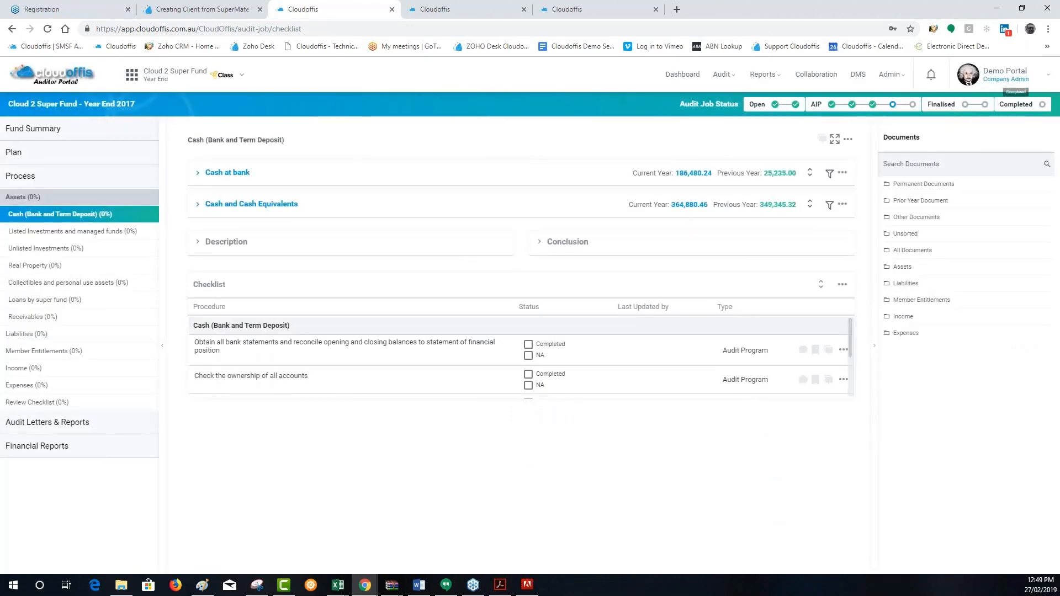
left_click(1043, 107)
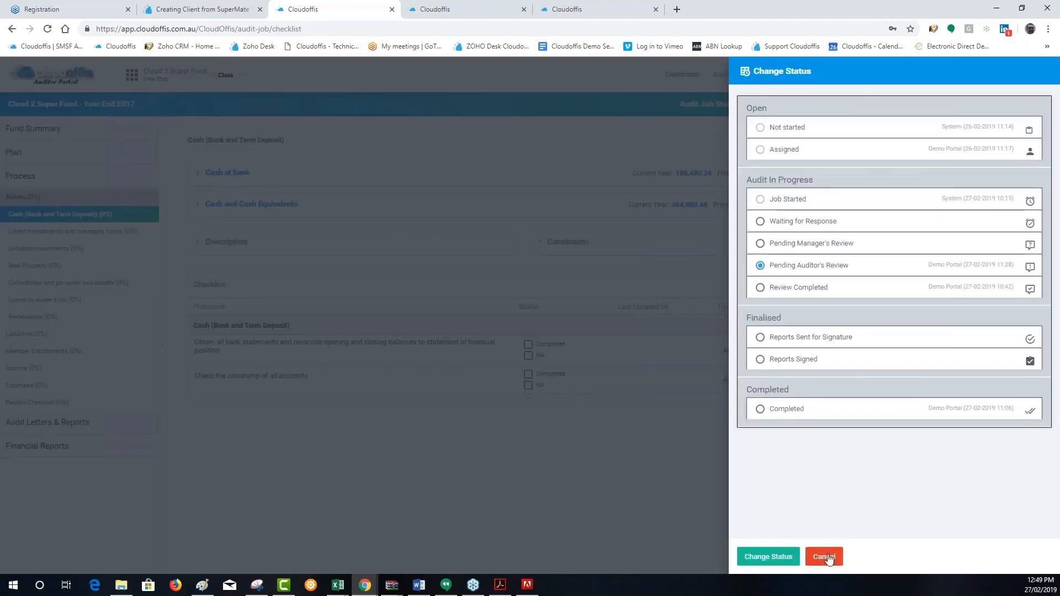
left_click(829, 557)
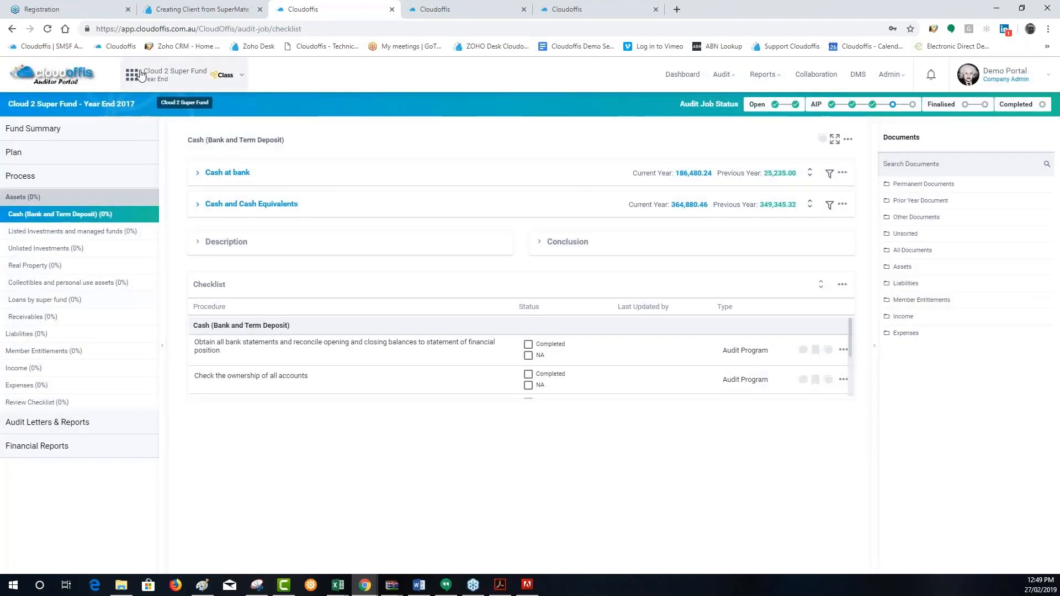
Change the Cloud 2 Super Fund Year End 2017 job status to Completed from the fund's quick summary and confirm it
left_click(141, 75)
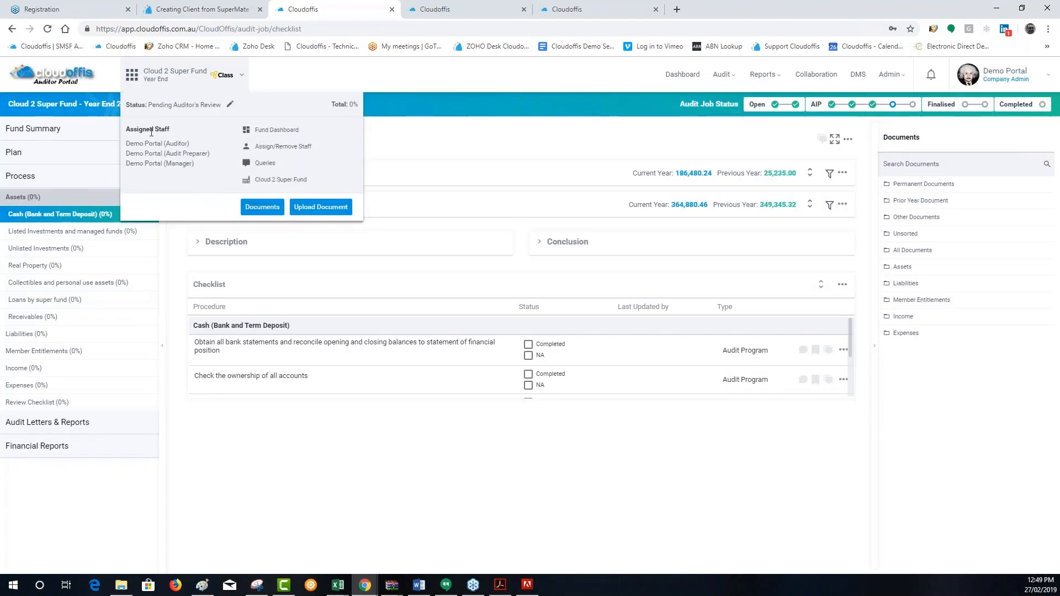
left_click(231, 105)
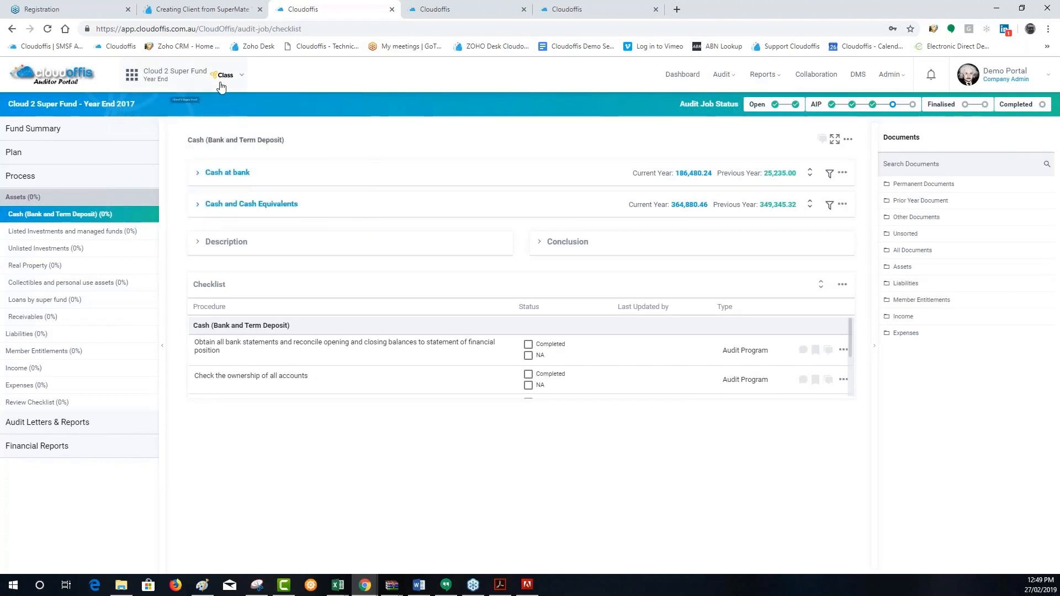
left_click(164, 77)
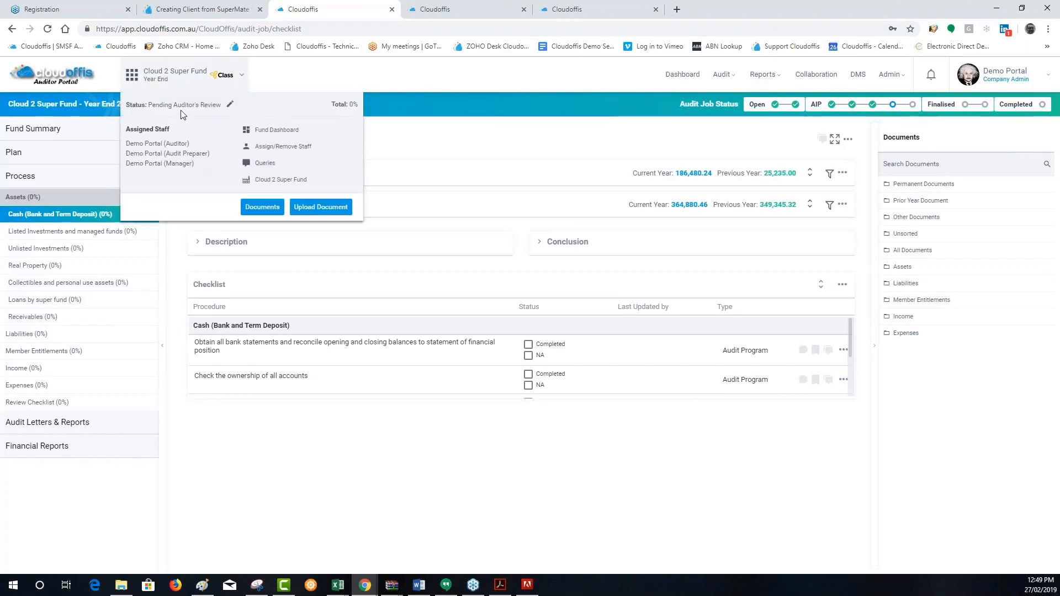
left_click(231, 105)
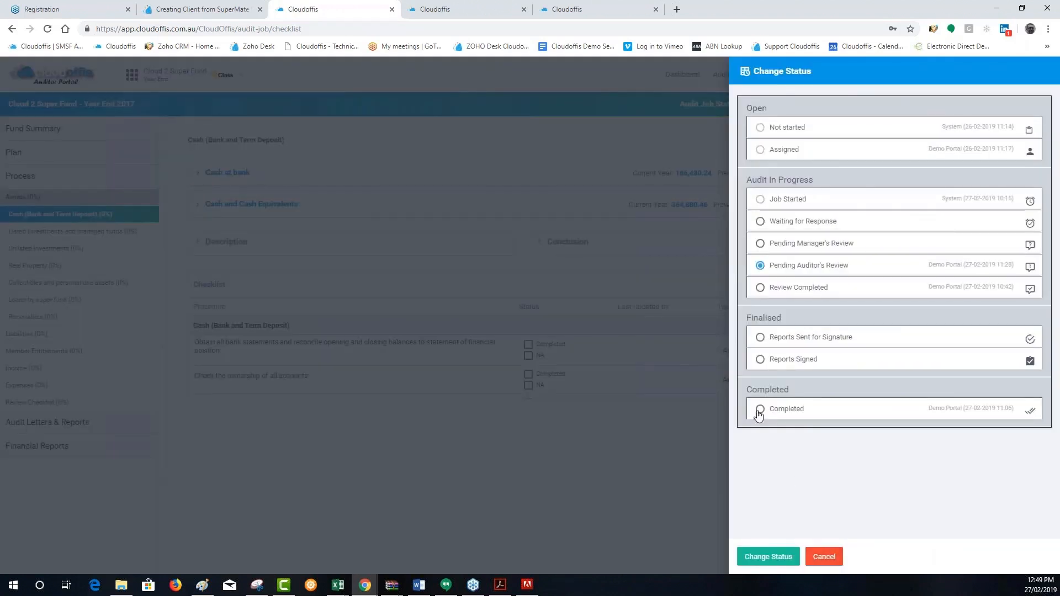
left_click(760, 408)
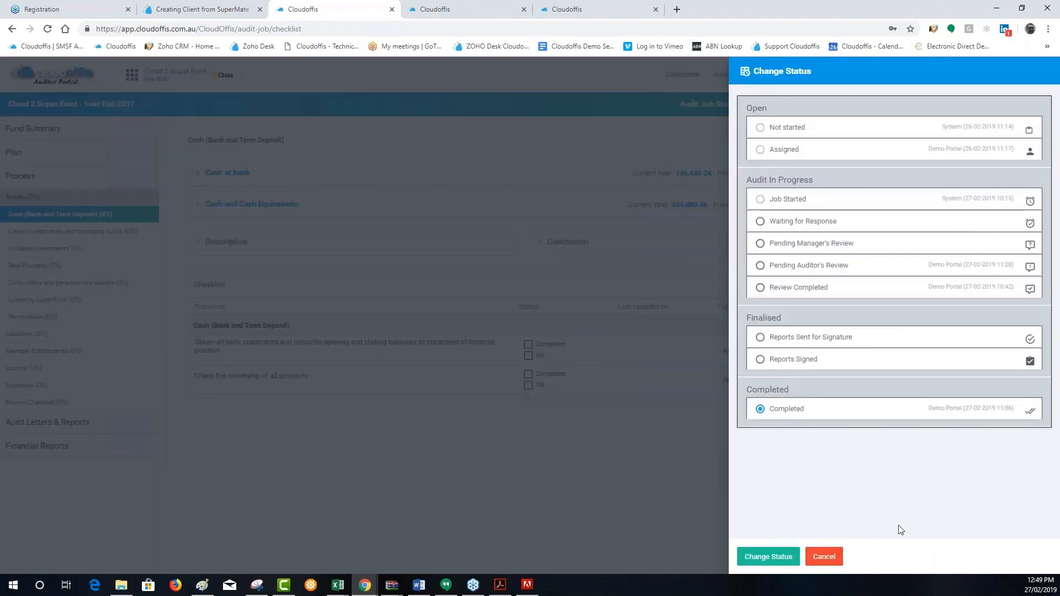
left_click(781, 563)
left_click(642, 353)
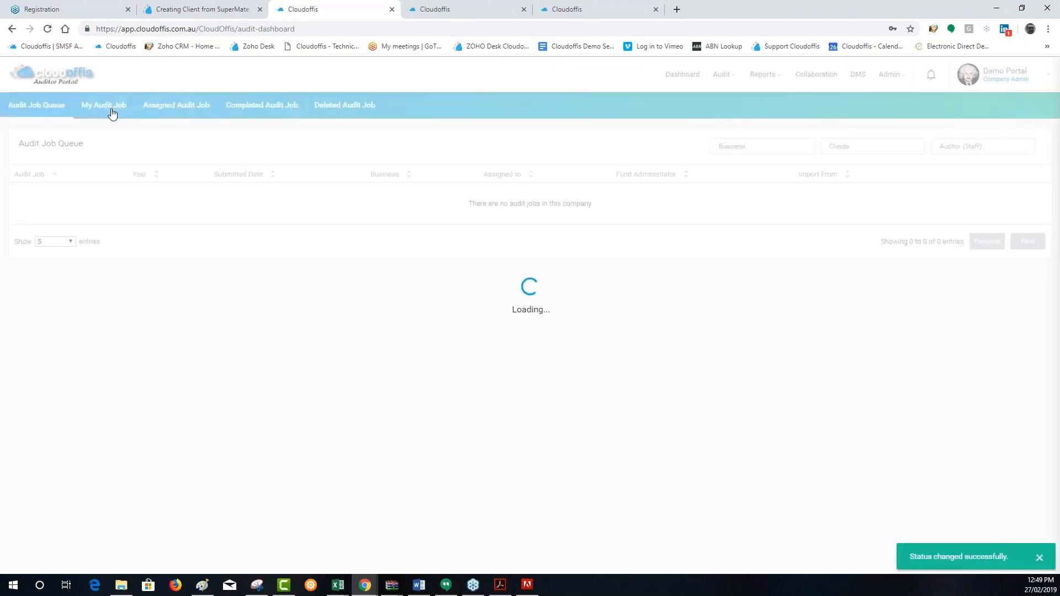
Check the My Audit Job list, then show the completed audit jobs
left_click(112, 113)
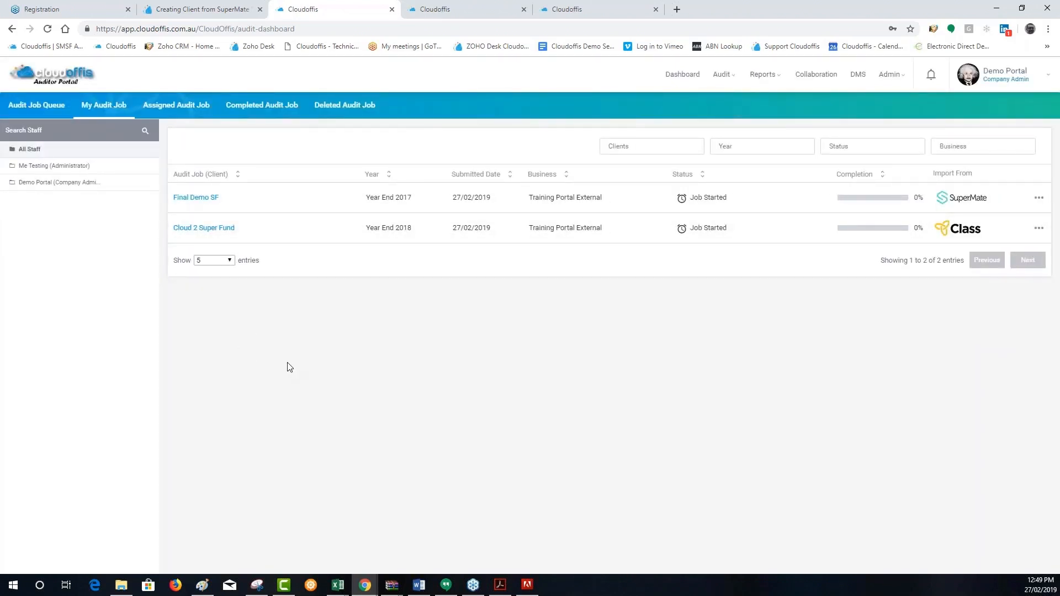
left_click(262, 105)
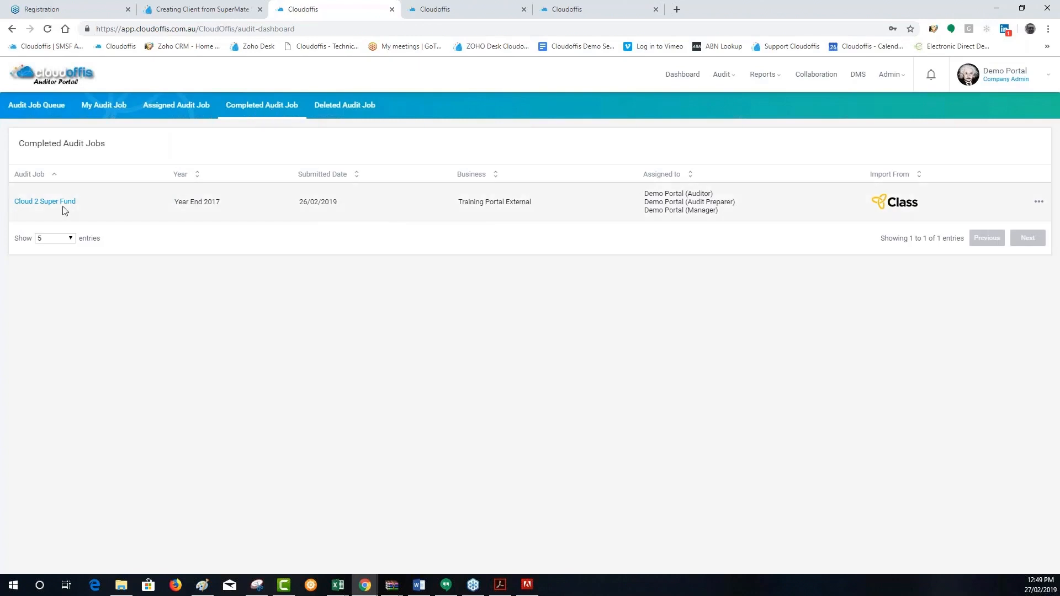
View the file options of the completed Cloud 2 Super Fund job, then check My Audit Job and return to the completed jobs
left_click(1043, 203)
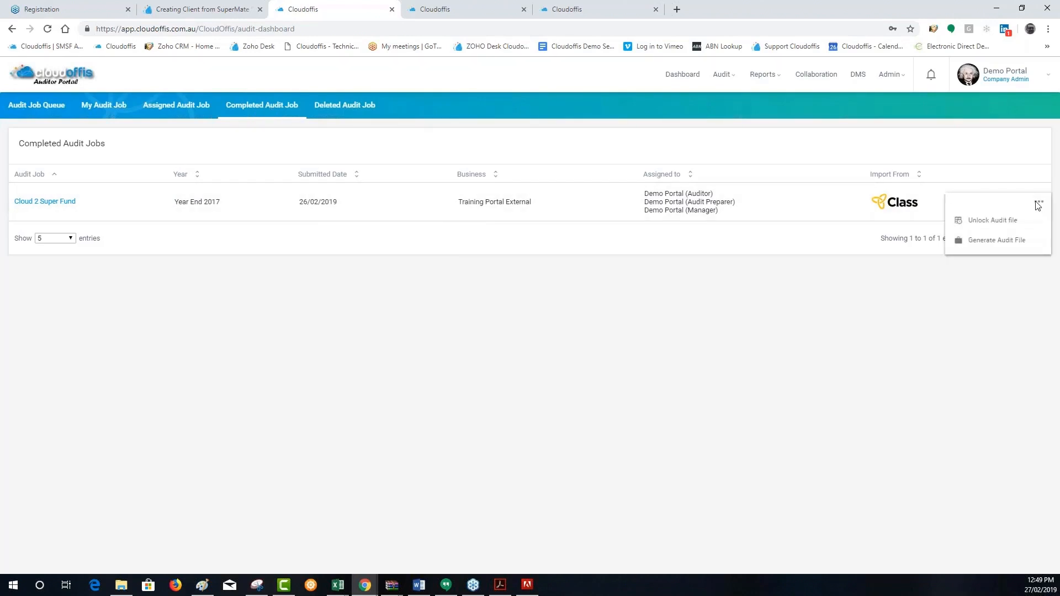
left_click(994, 221)
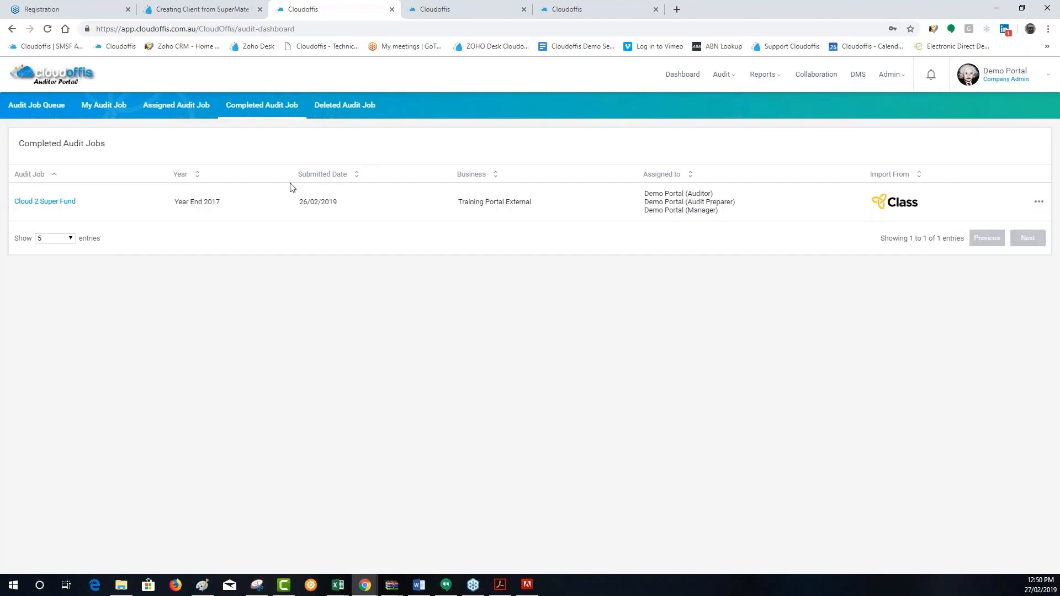
left_click(94, 107)
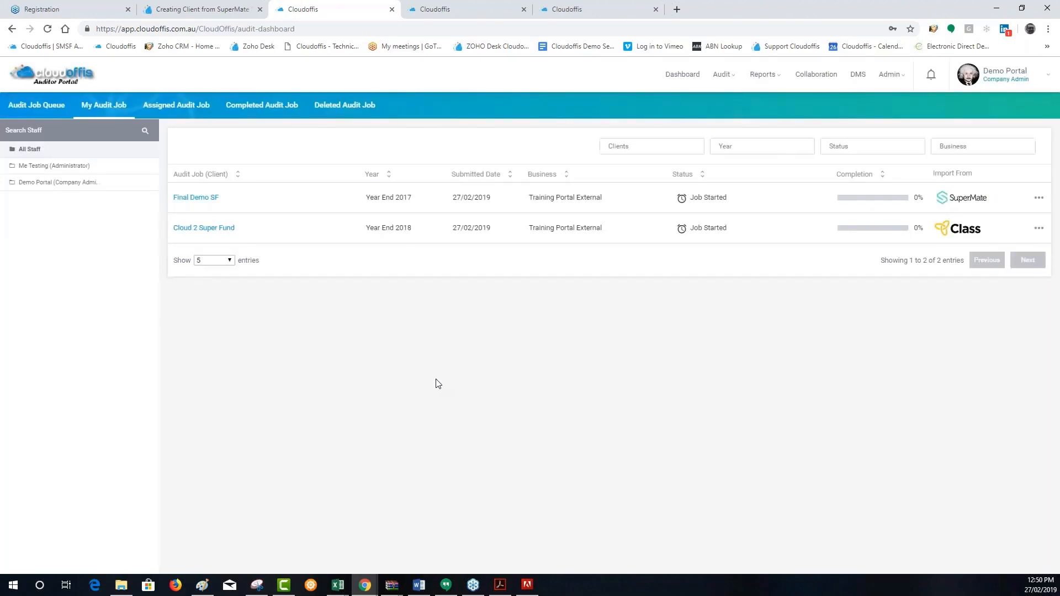
left_click(251, 110)
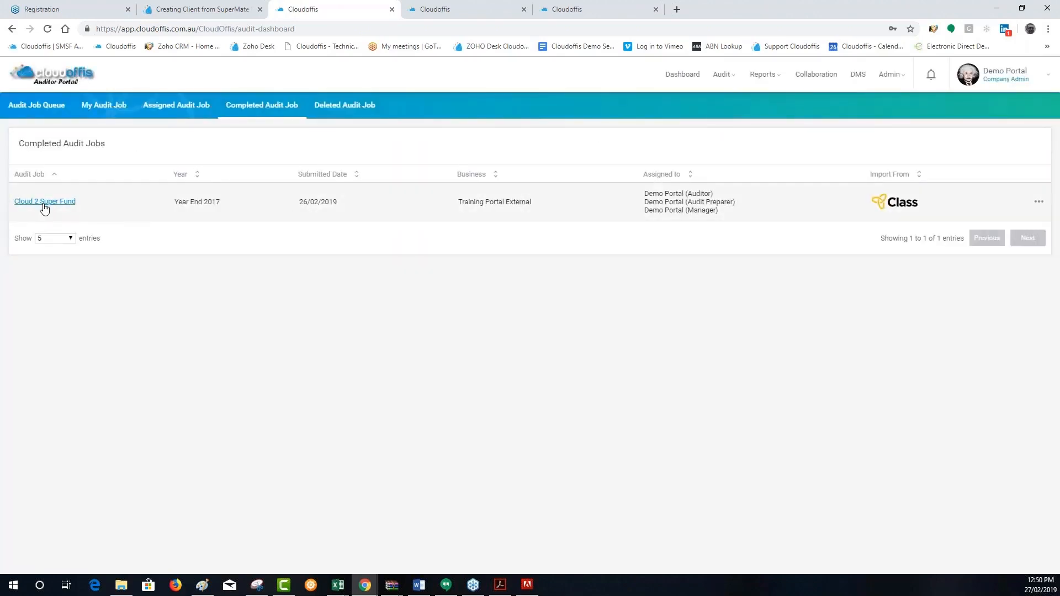
Open the completed Cloud 2 Super Fund Year End 2017 job and close the Analytical Procedure Version 3 page
left_click(41, 203)
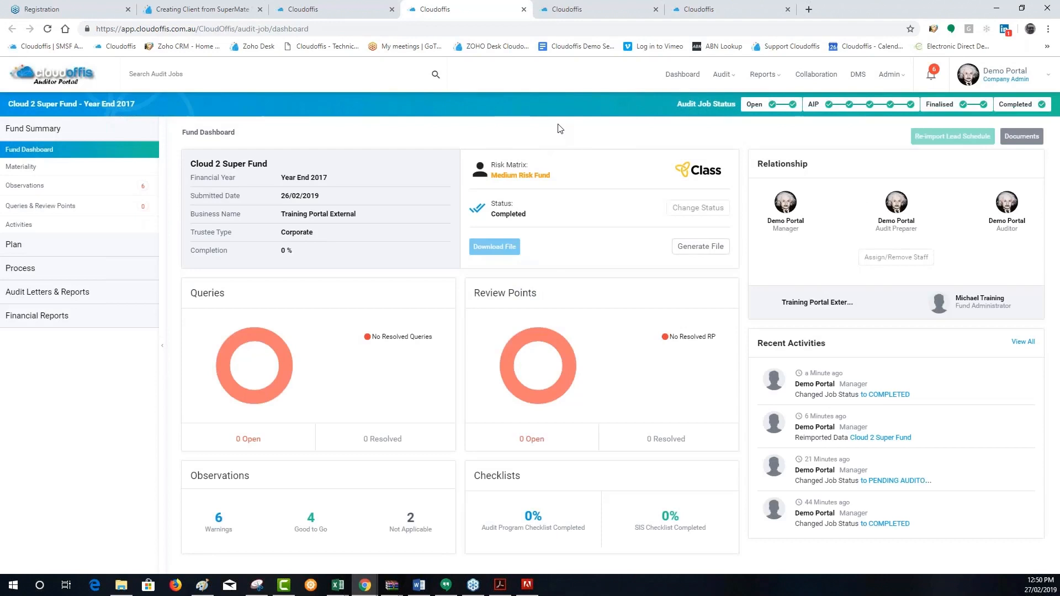
left_click(570, 13)
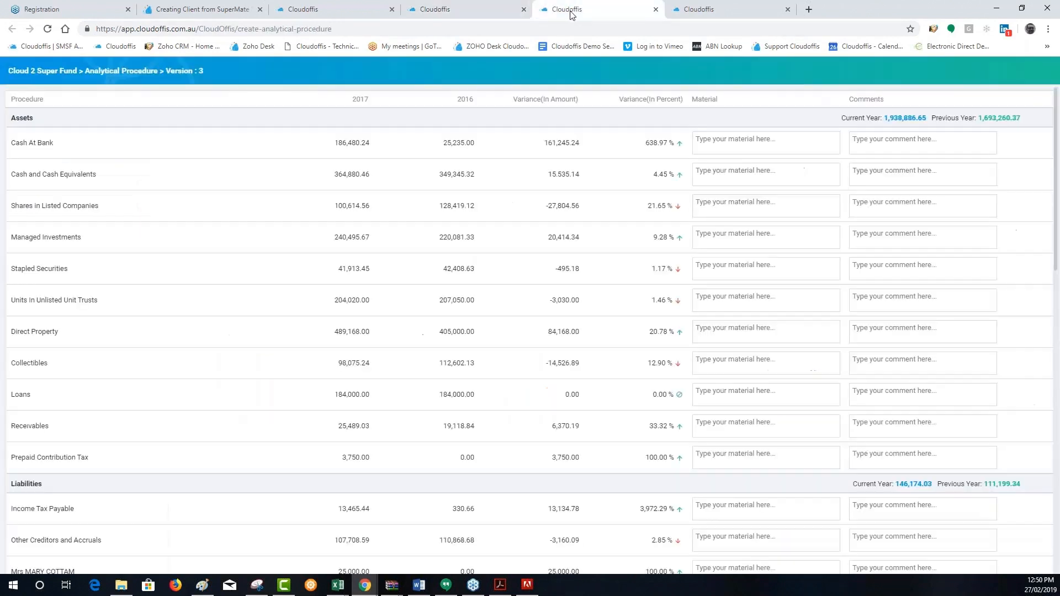
left_click(656, 9)
left_click(484, 16)
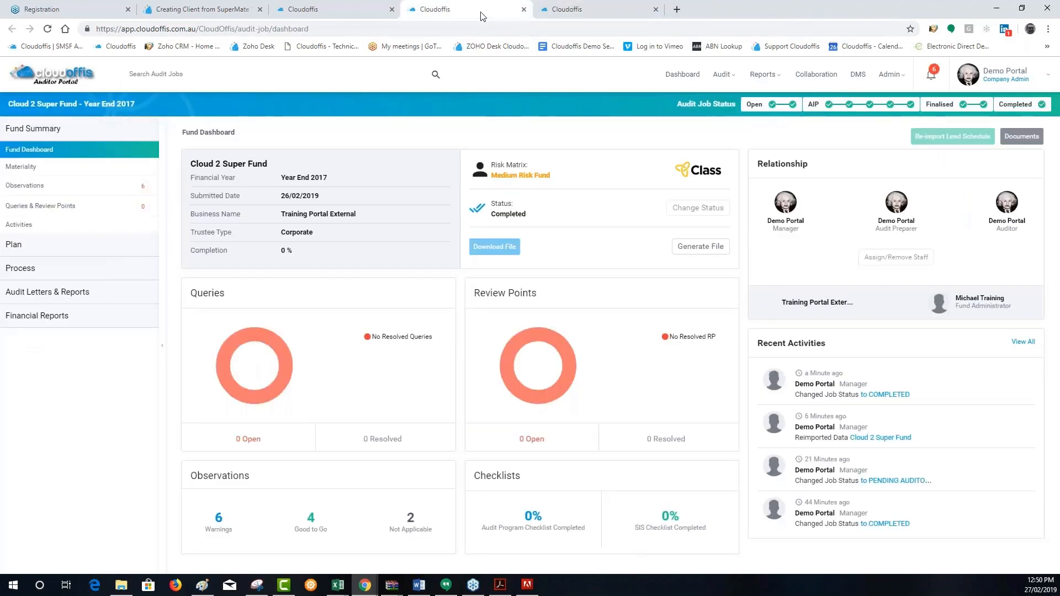
Open the 2017 job's Acceptance & Continuance Assessment and view the comment on the procedure about the client lacking integrity or honesty
left_click(39, 245)
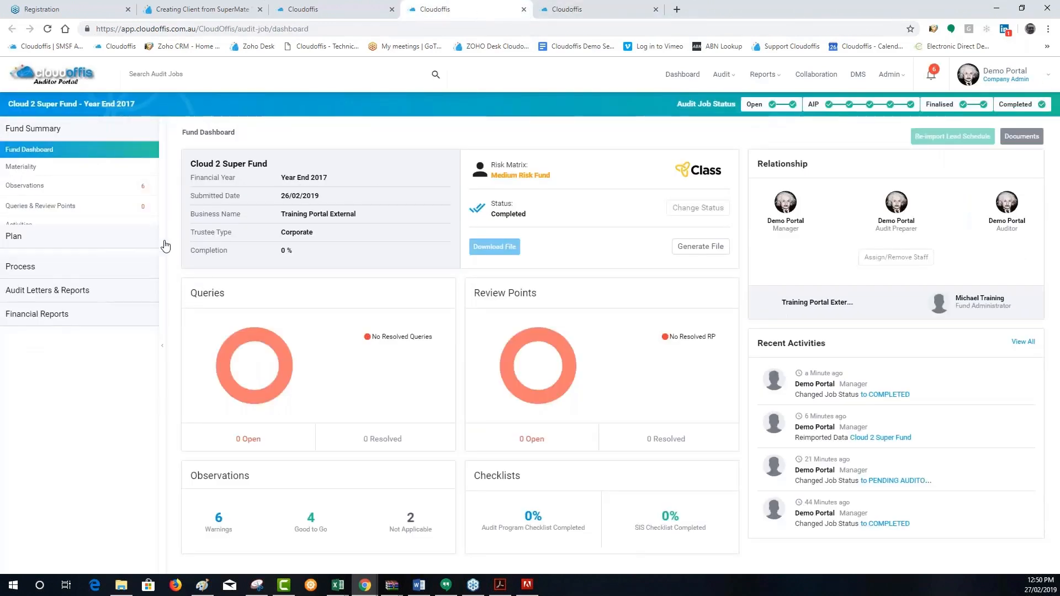
left_click(77, 175)
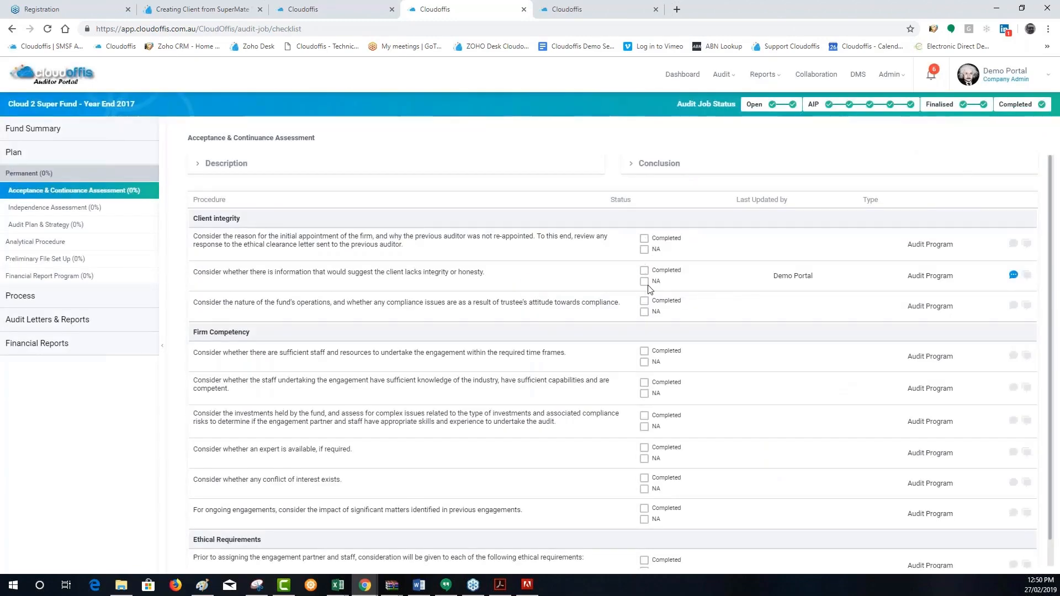
left_click(1014, 275)
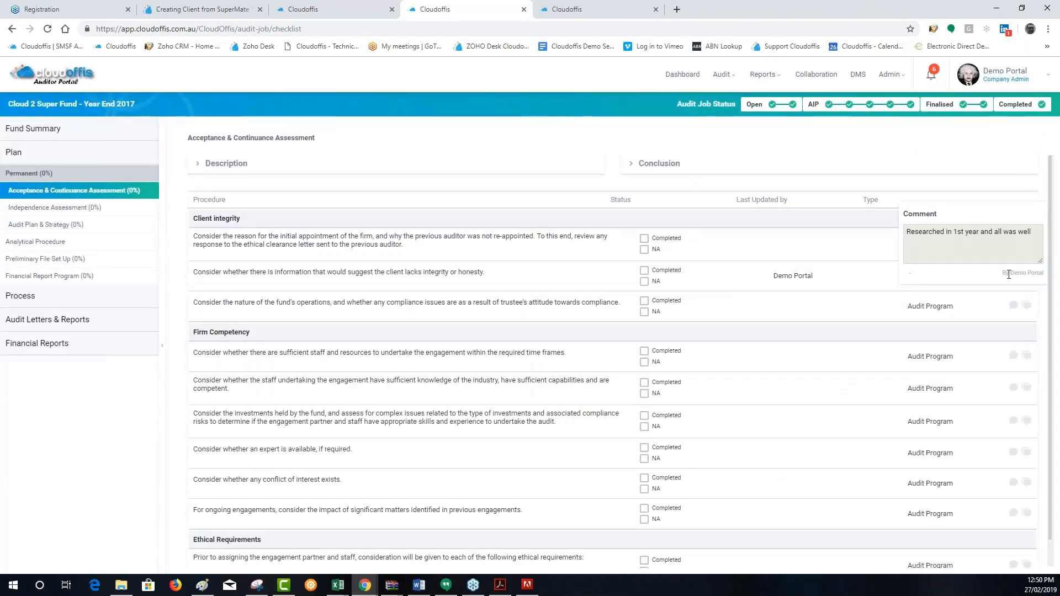
left_click_drag(1031, 232, 889, 229)
left_click(1014, 275)
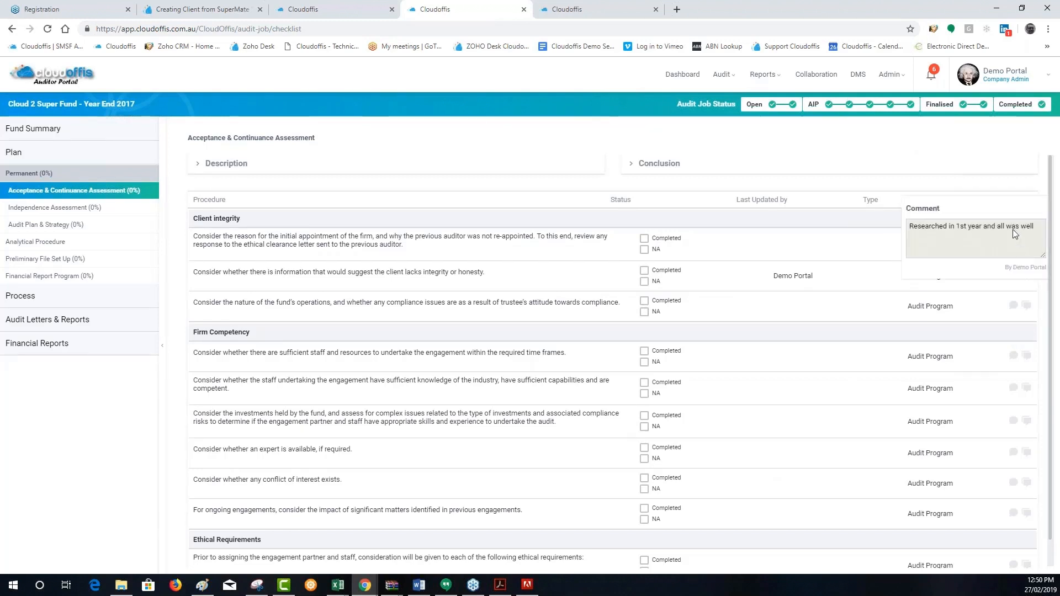
left_click_drag(1033, 227, 908, 236)
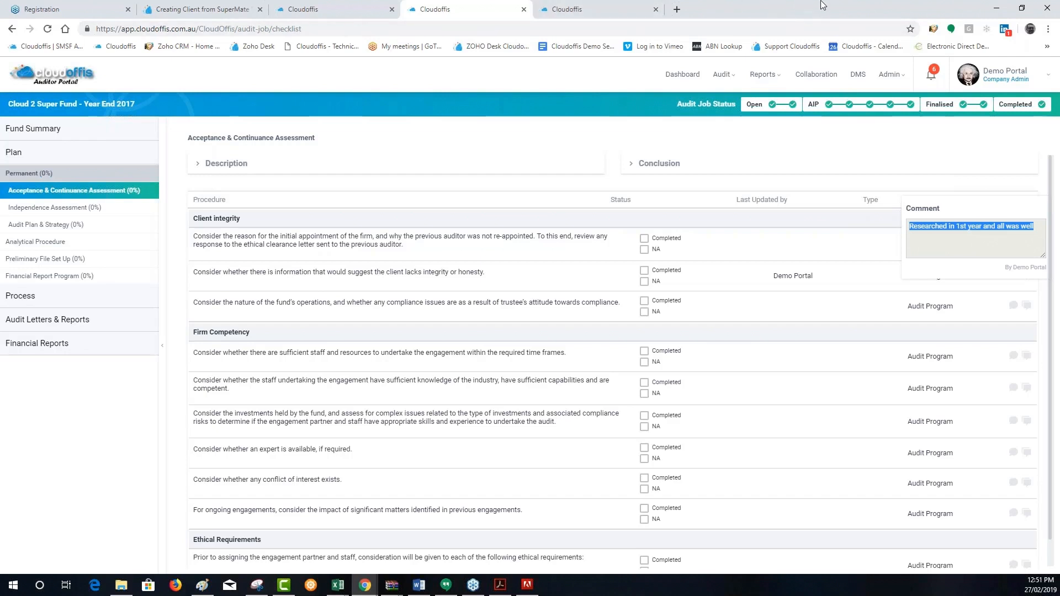
Look through the support article on creating a client from SuperMate, then open the Manage Audit Jobs articles in the knowledge base
left_click(233, 10)
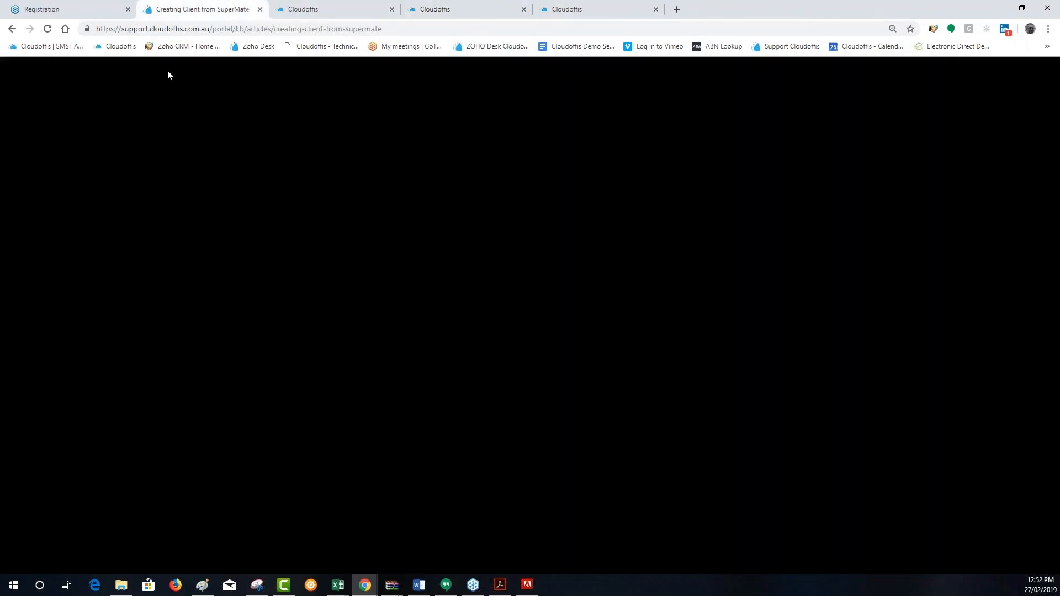
scroll(923, 260, "up", 18)
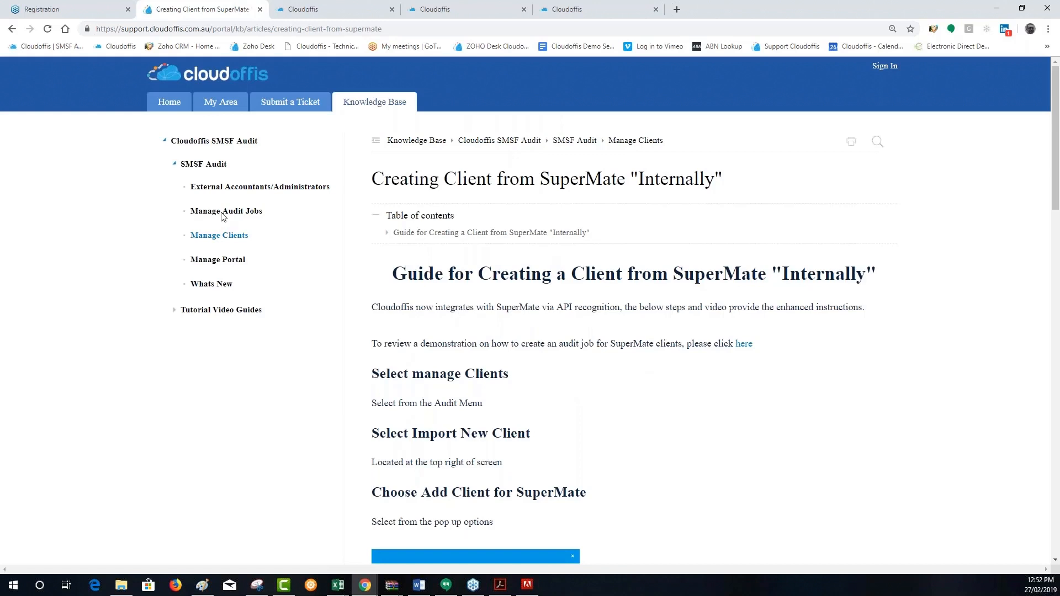
scroll(739, 391, "down", 15)
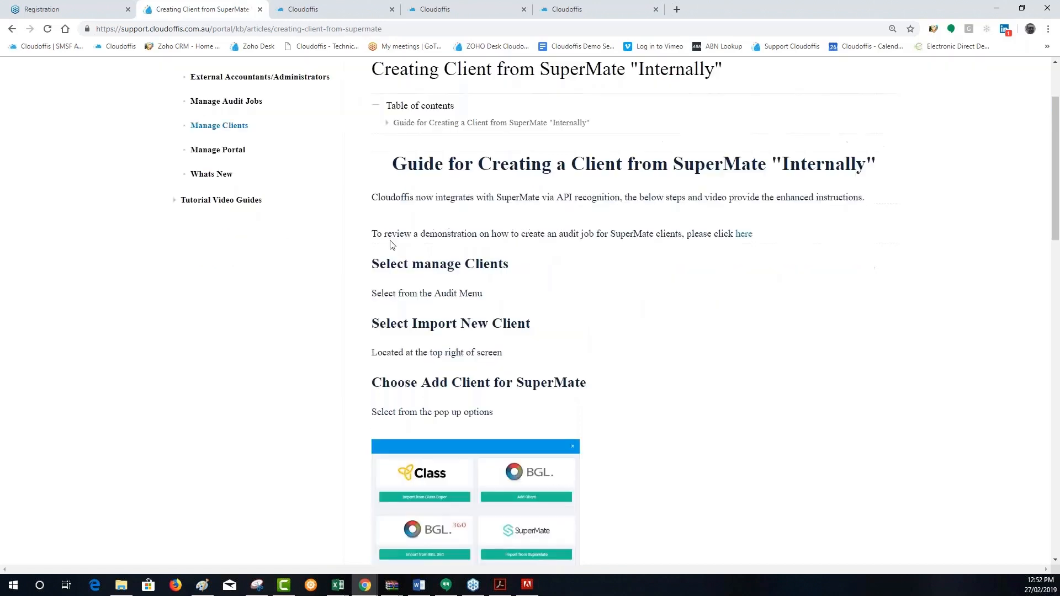
scroll(574, 362, "down", 2)
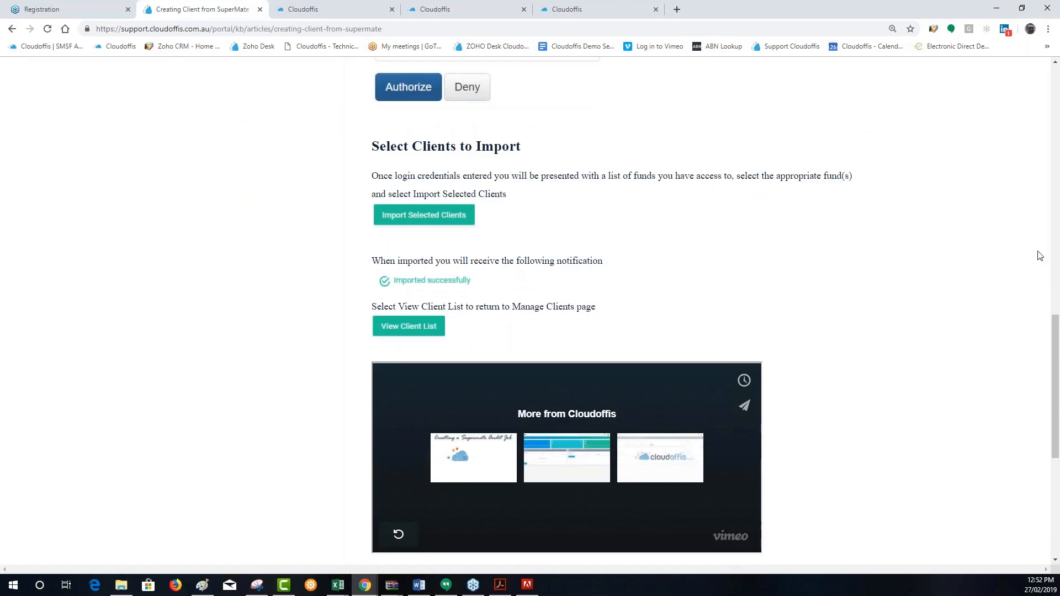
scroll(1031, 258, "up", 17)
left_click(1057, 297)
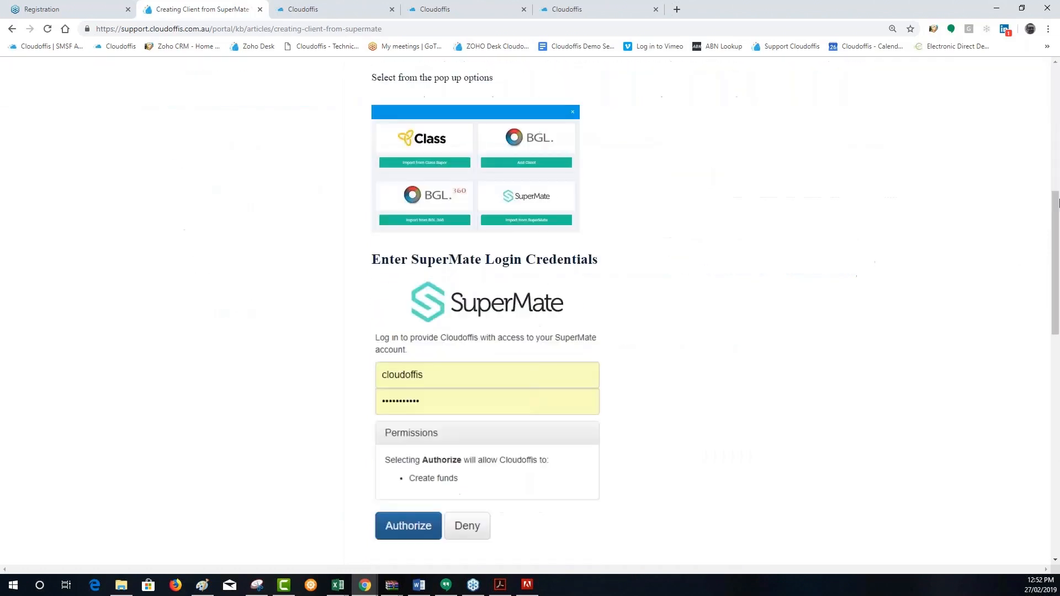
left_click_drag(1056, 297, 1046, 70)
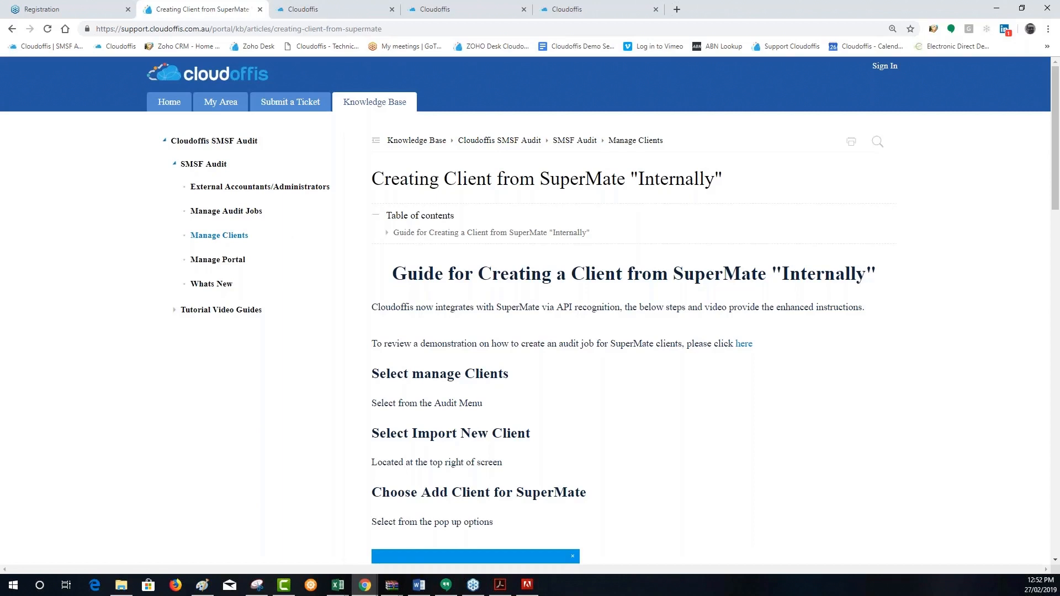
left_click(236, 213)
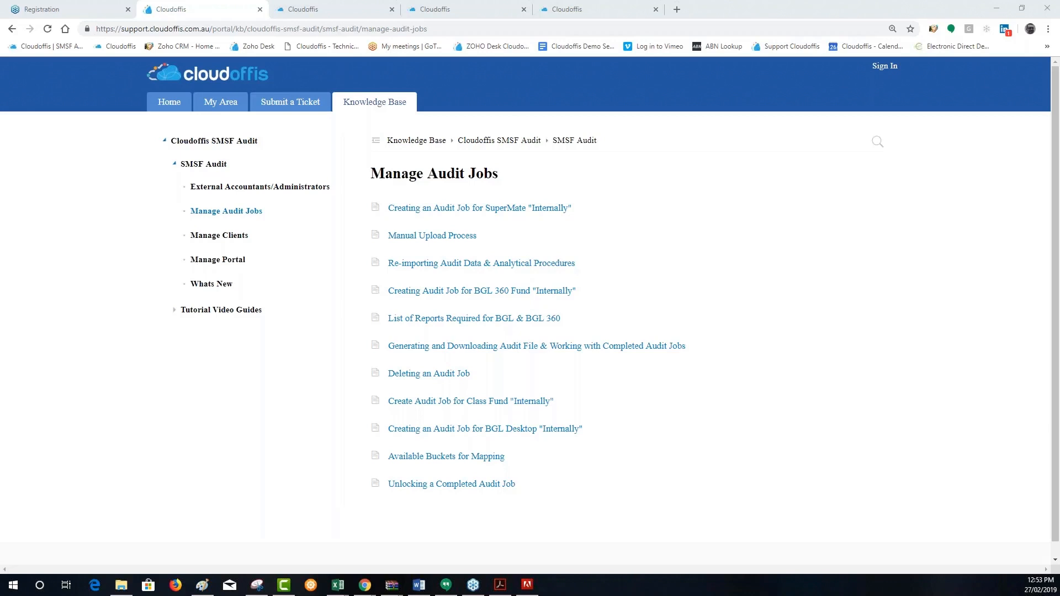
Open the Cloud 2 Super Fund Year End 2018 job from My Audit Job and show its Preliminary File Set Up checklist
left_click(331, 12)
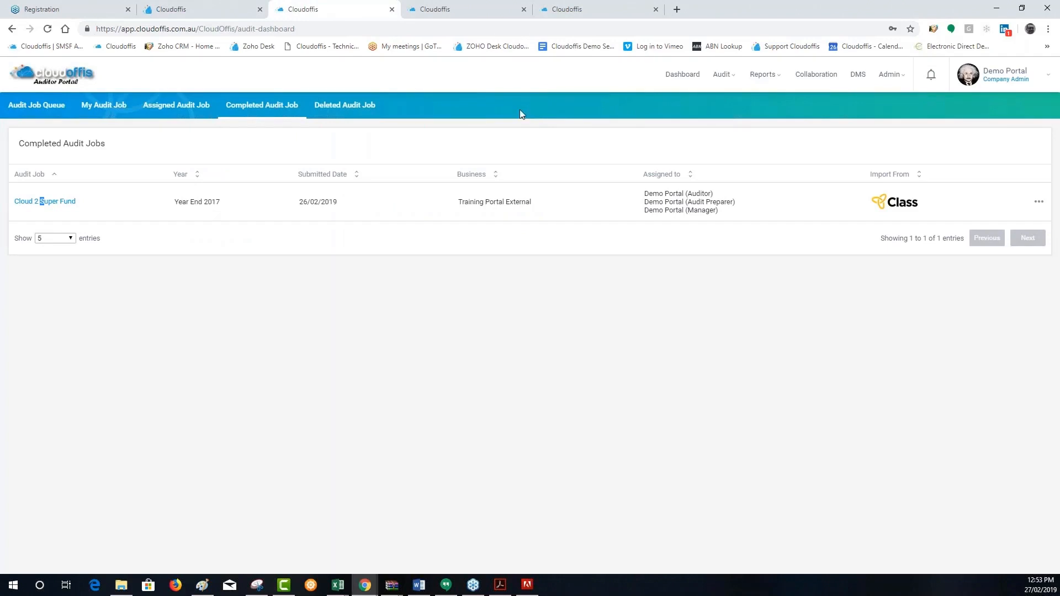
left_click(723, 74)
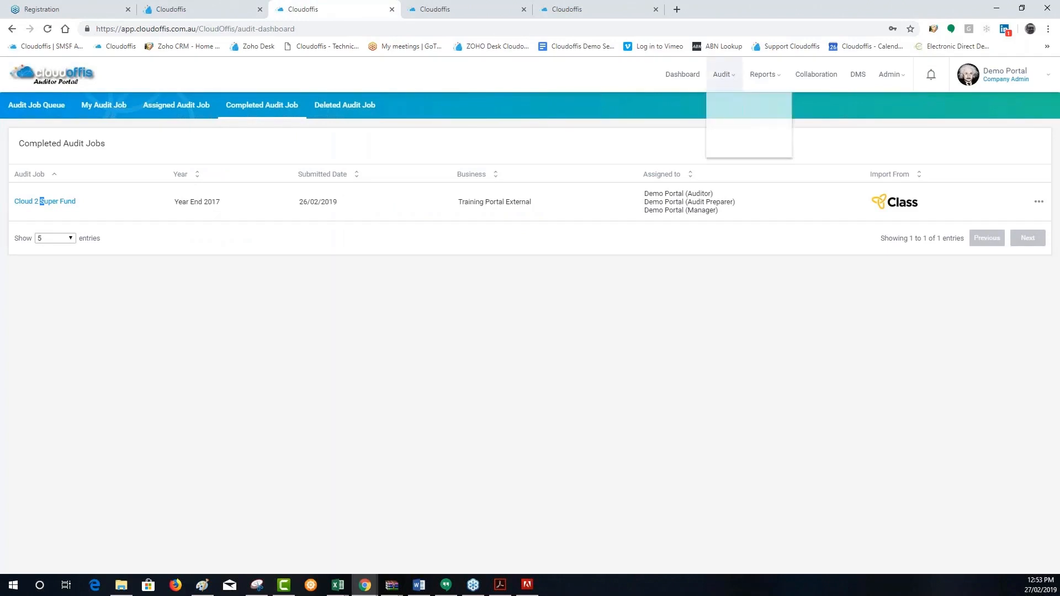
left_click(104, 105)
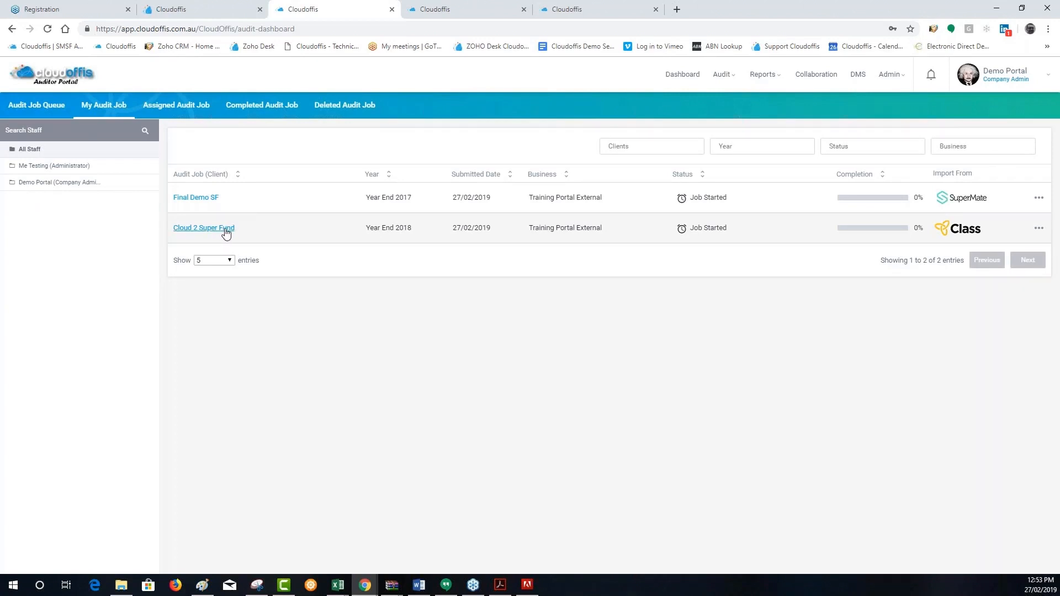
left_click(223, 232)
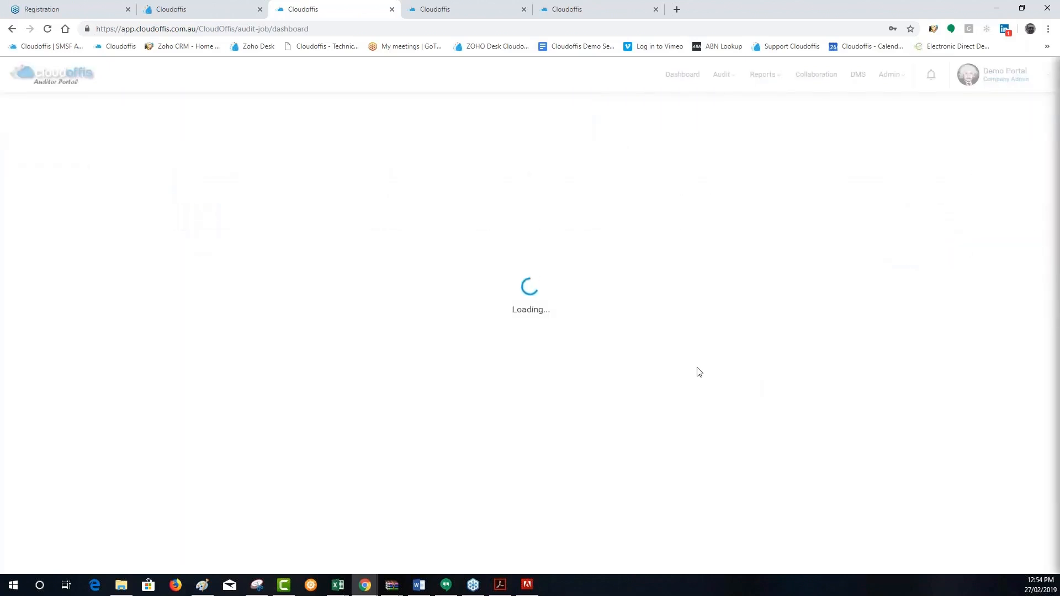
left_click(58, 250)
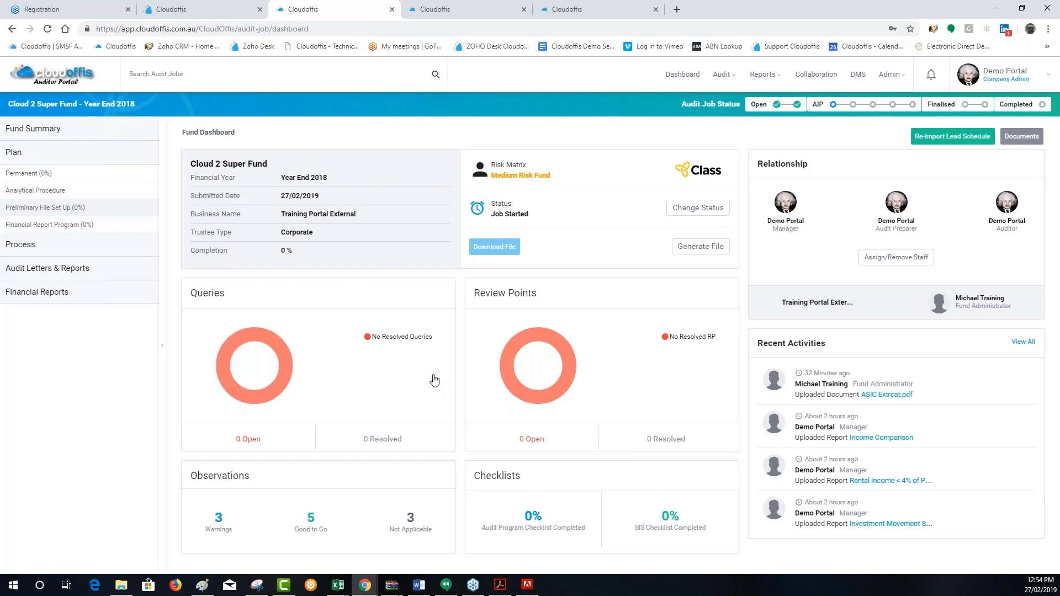
left_click(57, 210)
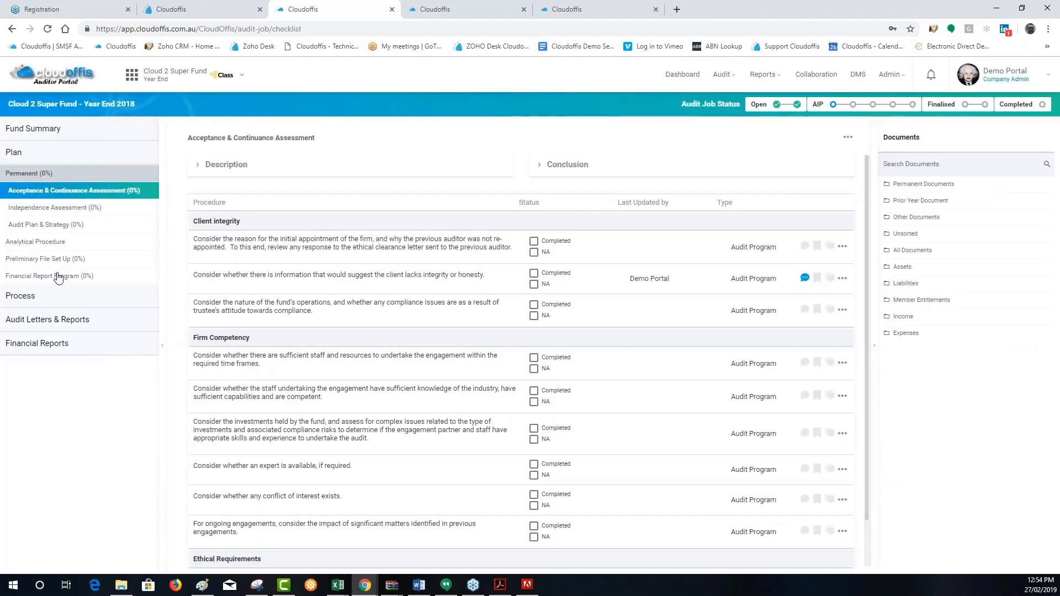
left_click(49, 259)
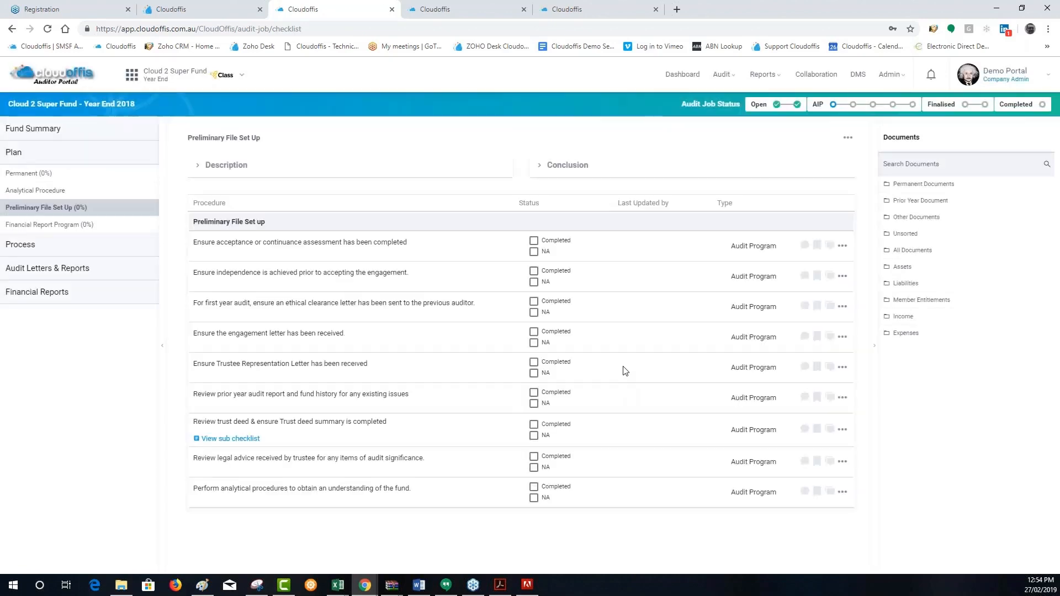
Publish an external query on the engagement letter procedure, with "Pls provide eng let" as both the heading and the query text
left_click(842, 336)
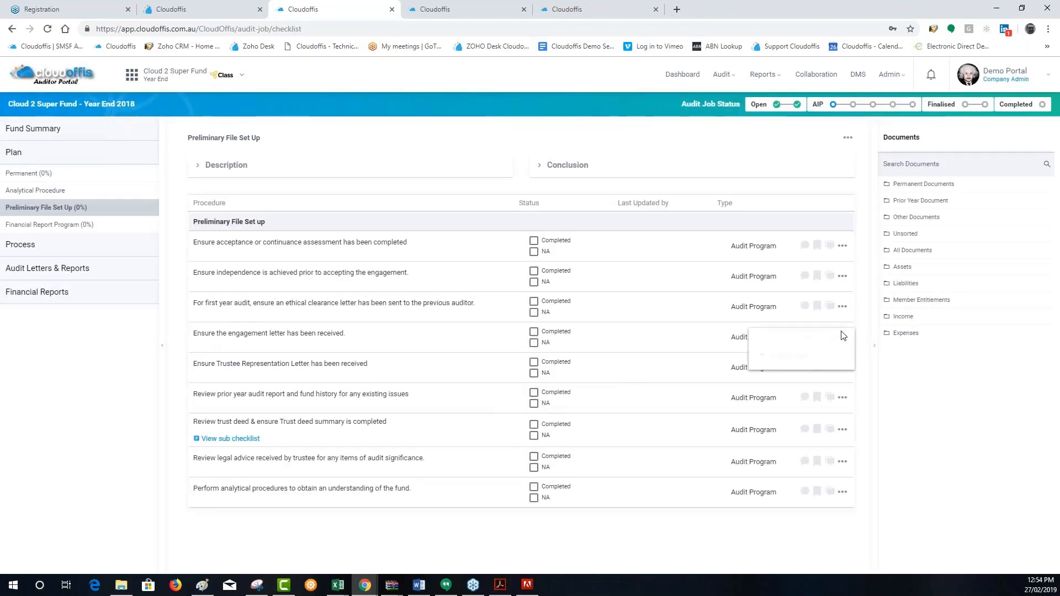
left_click(784, 355)
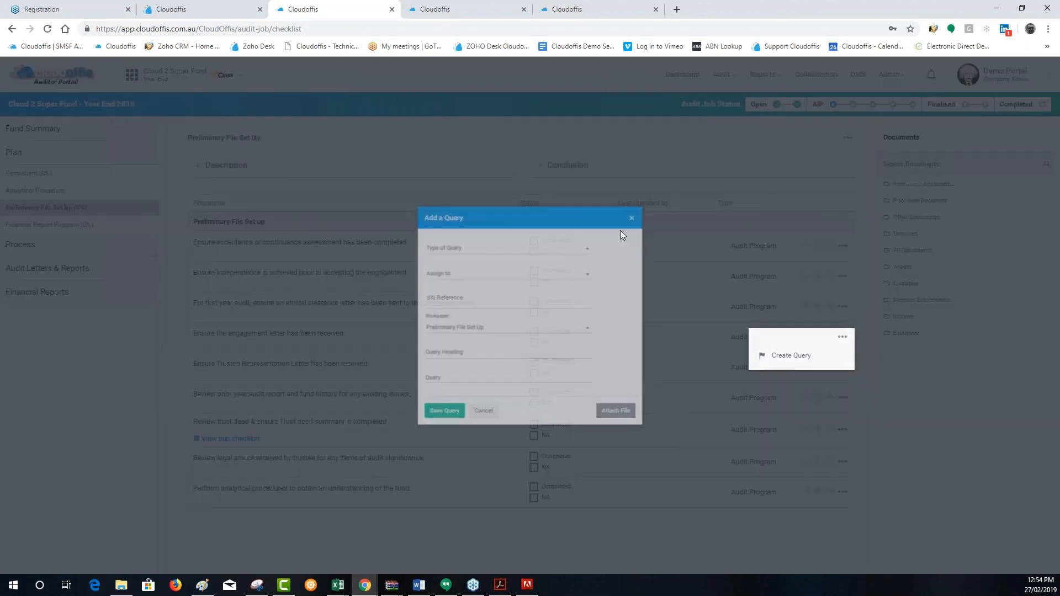
left_click(445, 236)
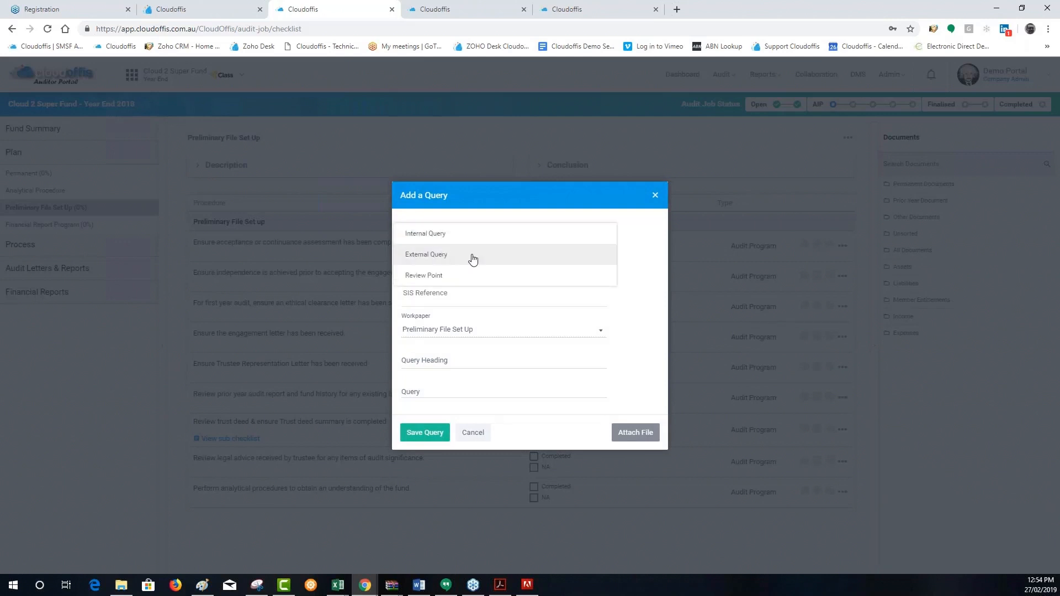
left_click(471, 256)
left_click(430, 358)
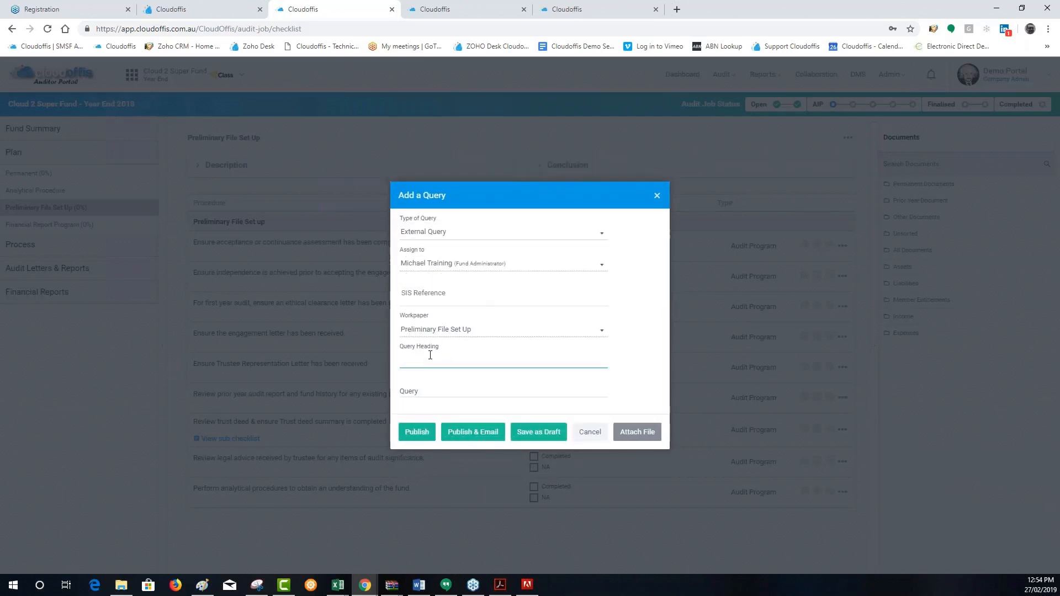
type("Pls provide eng let")
left_click_drag(463, 360, 366, 363)
key("ctrl+c")
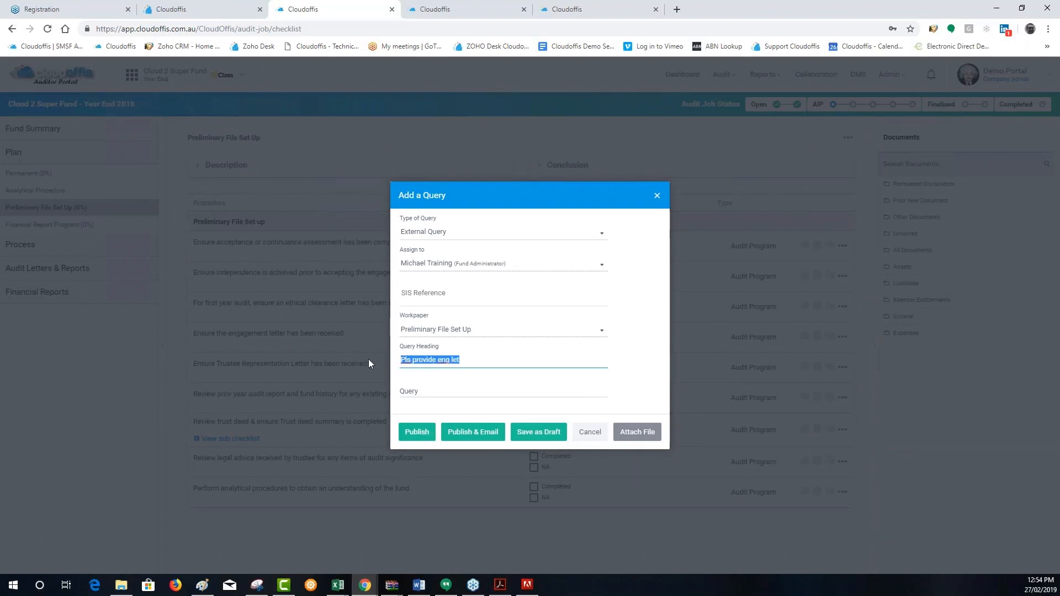
left_click(454, 393)
key("ctrl+v")
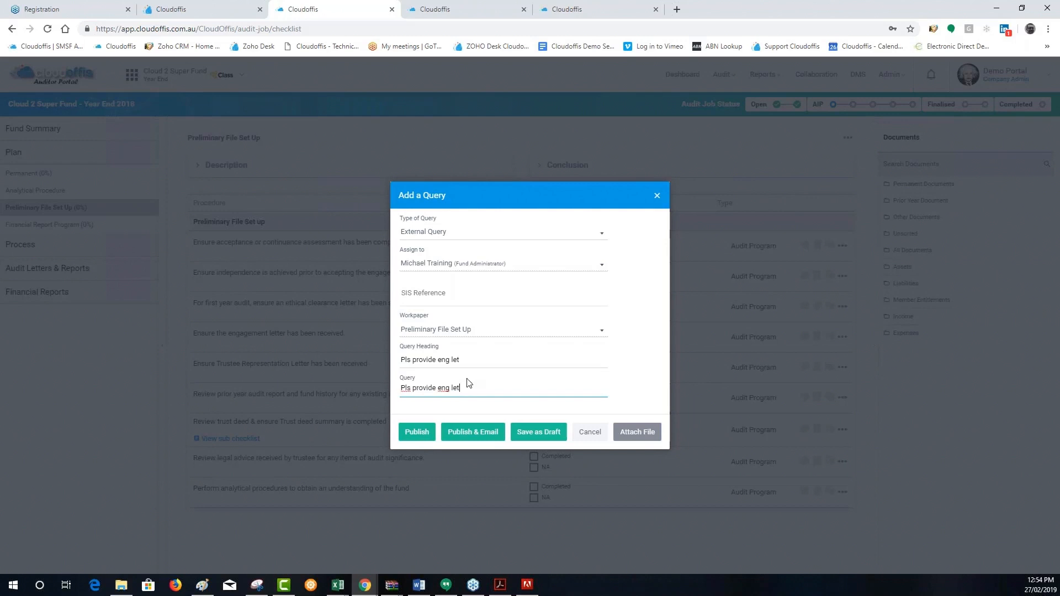
left_click(415, 432)
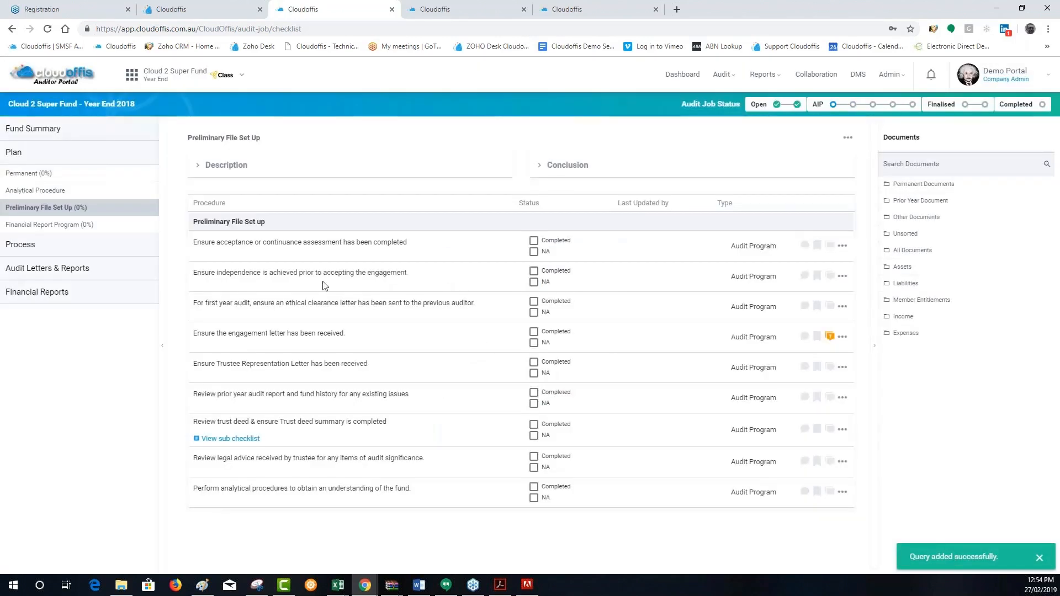
Open Queries & Review Points in the fund summary and expand the "Pls provide eng let" query
left_click(29, 128)
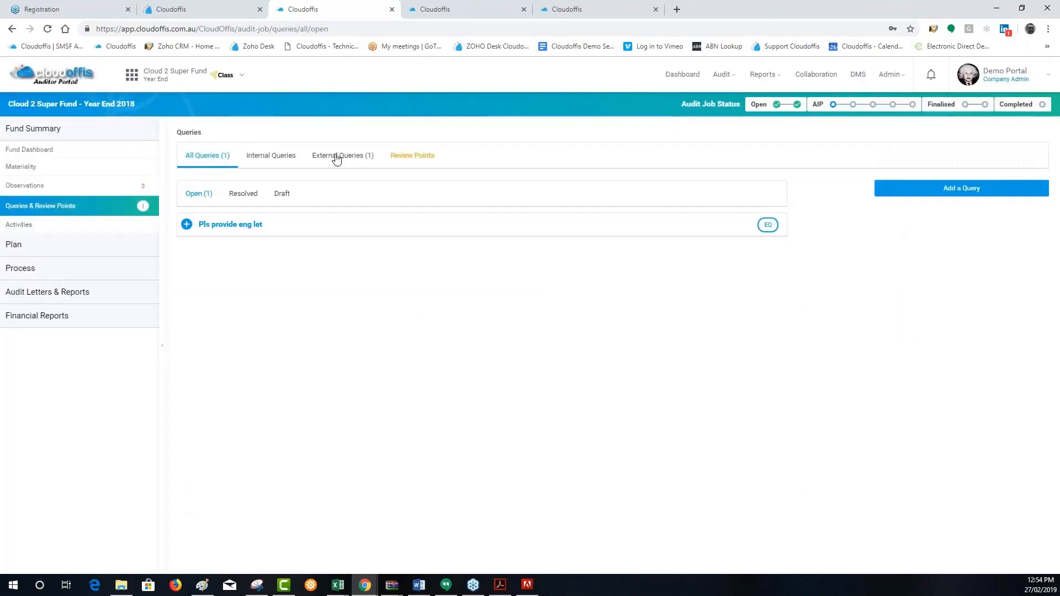
left_click(187, 225)
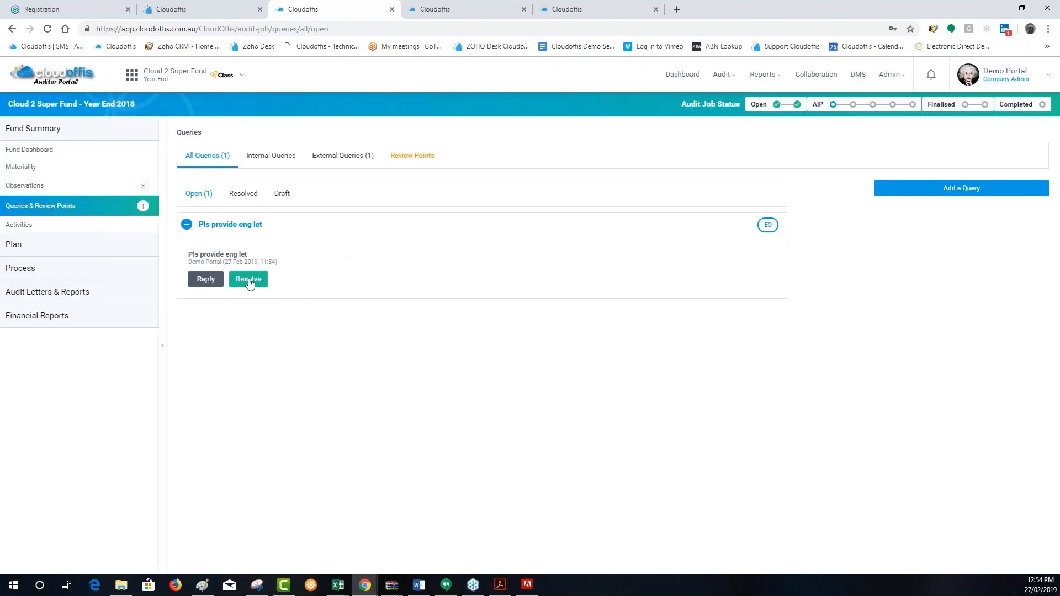
Reply to the "Pls provide eng let" query with "Ignore above I actually have it", then expand the query to show the exchange
left_click(205, 279)
type("Ig")
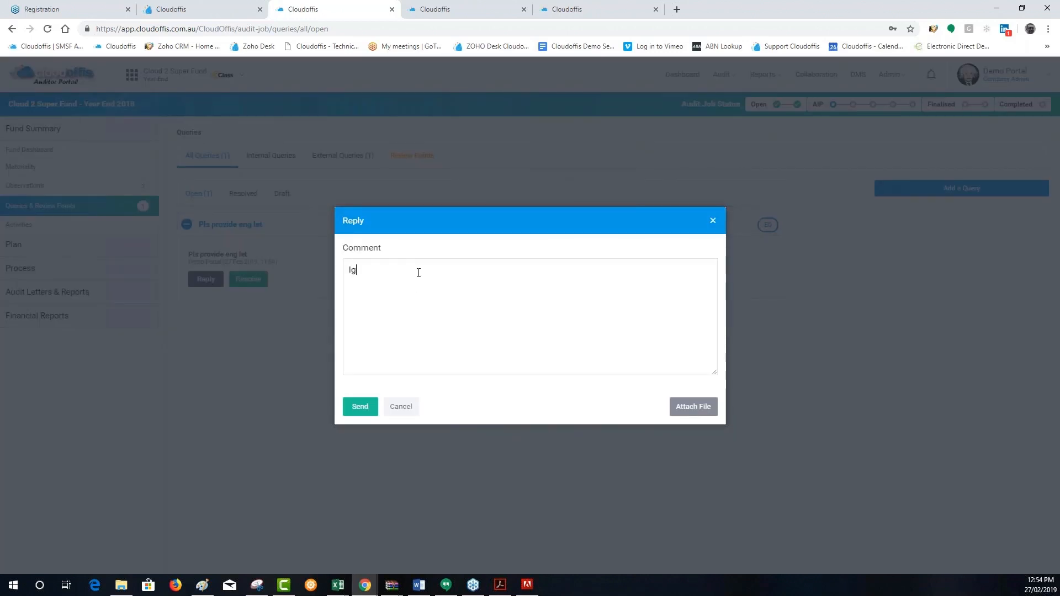
type("nore above what")
key("BackSpace")
key("BackSpace")
key("BackSpace")
type("I actually have it")
left_click(359, 407)
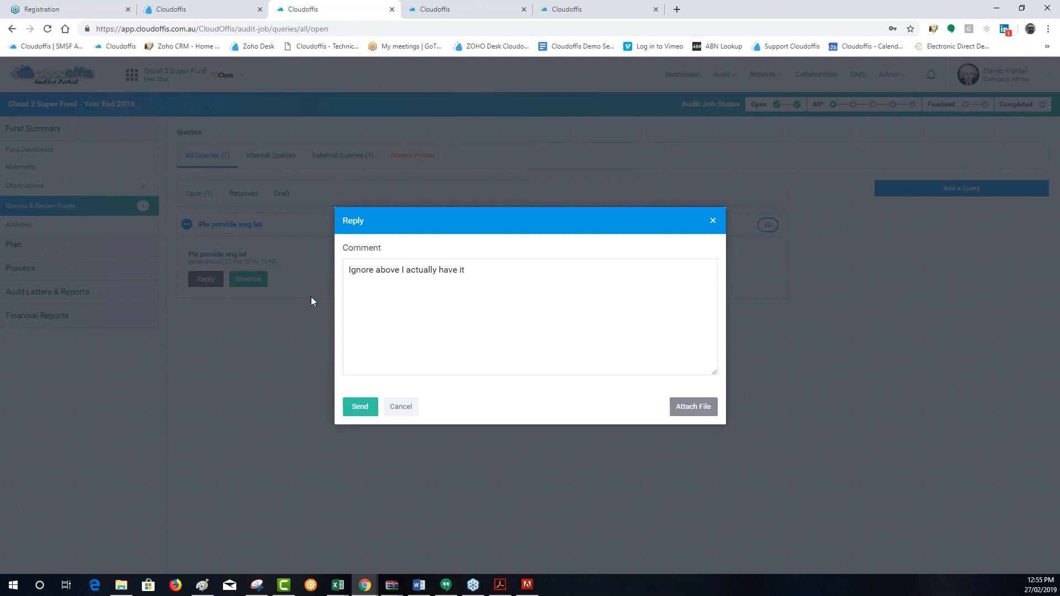
left_click(187, 225)
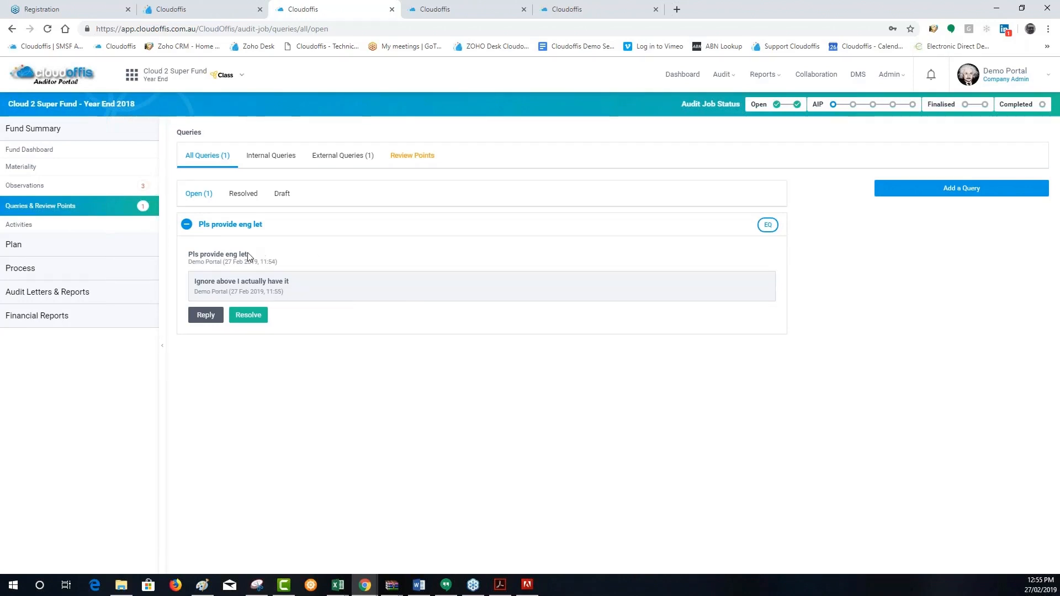
left_click_drag(248, 255, 195, 263)
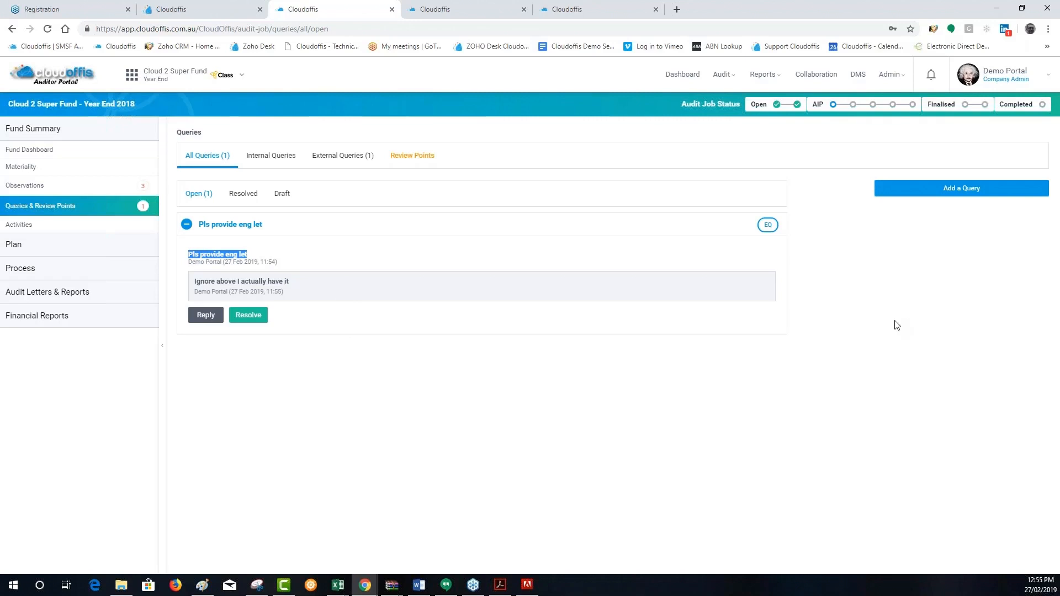
Show the fund's external queries and notify the fund administrator about the open query
left_click(338, 157)
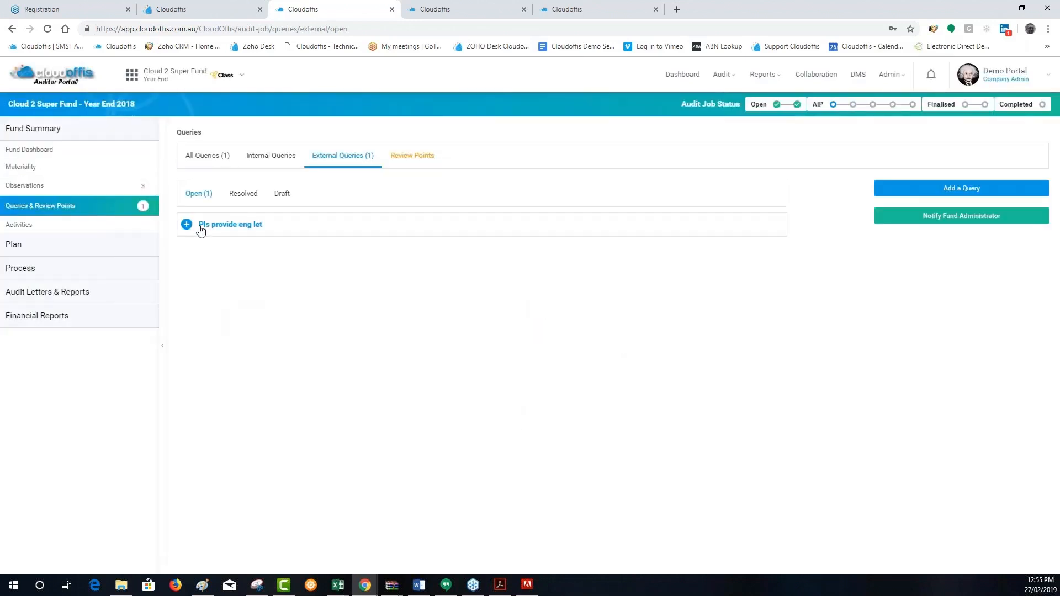
left_click(952, 218)
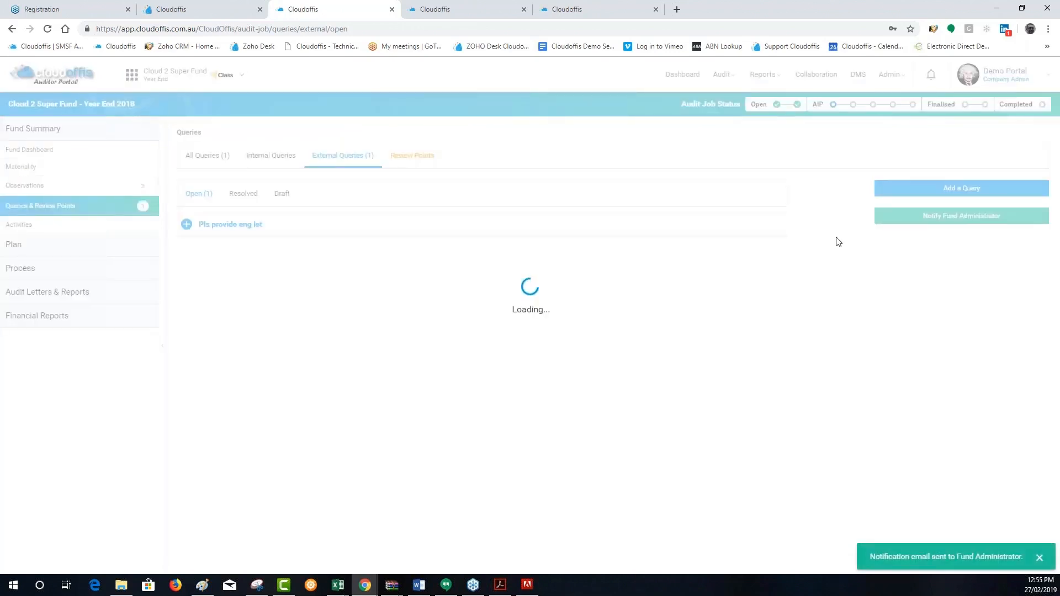
left_click(480, 13)
left_click(338, 16)
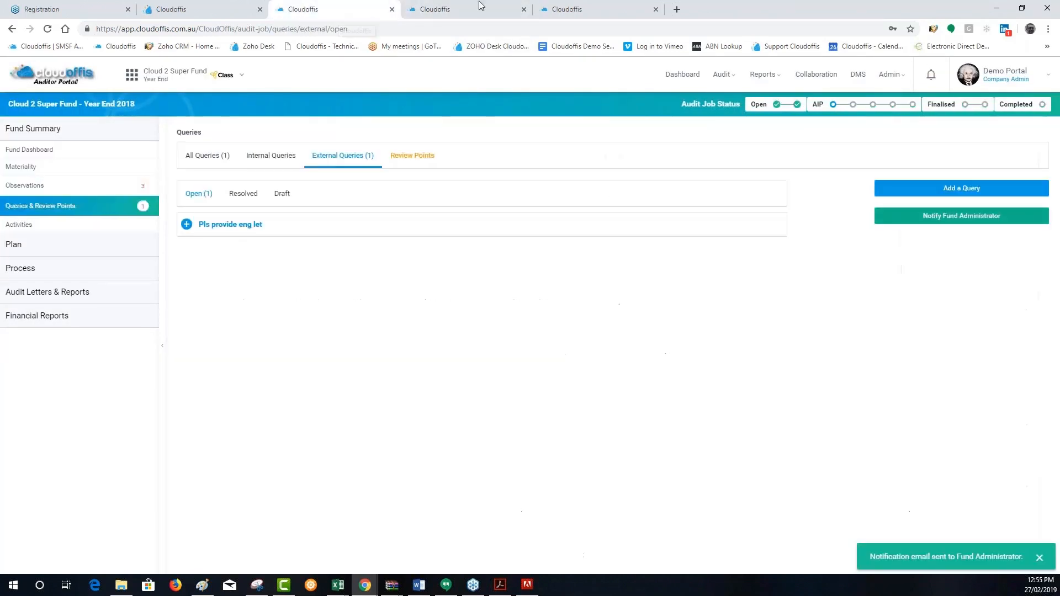
In the Administrator Portal, open All External Queries and expand the ACCESS TESTING PTY LTD queries for Final Demo SF and Cloud 2 Super Fund
left_click(552, 9)
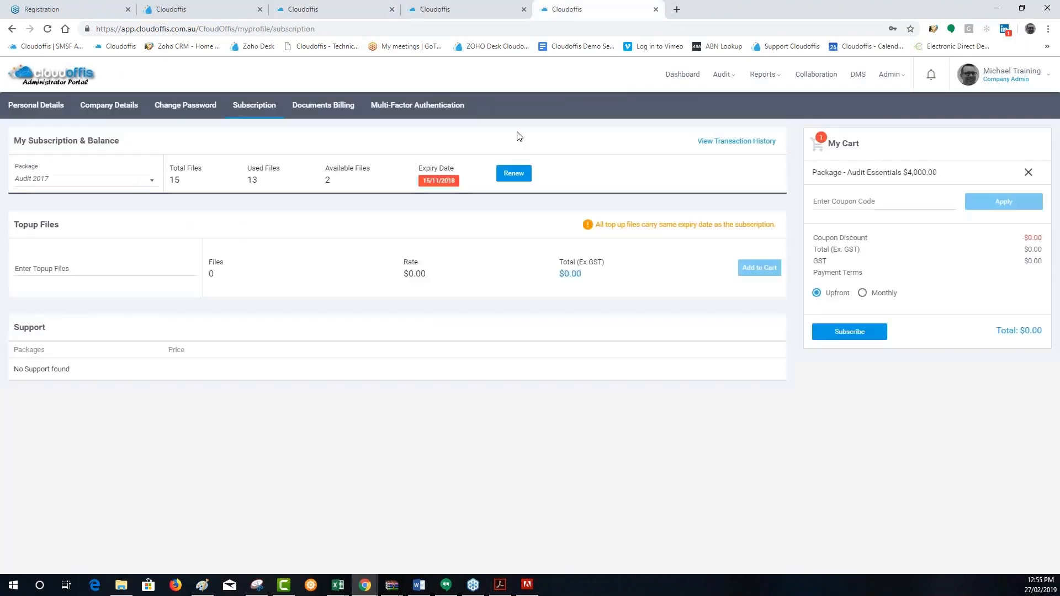
left_click(720, 74)
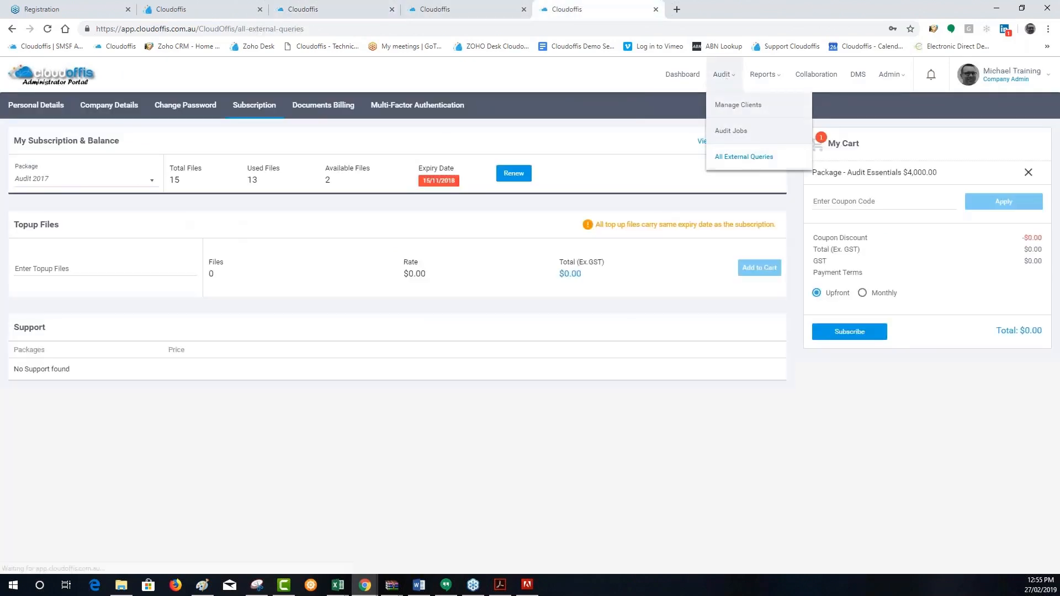
left_click(746, 157)
left_click(25, 162)
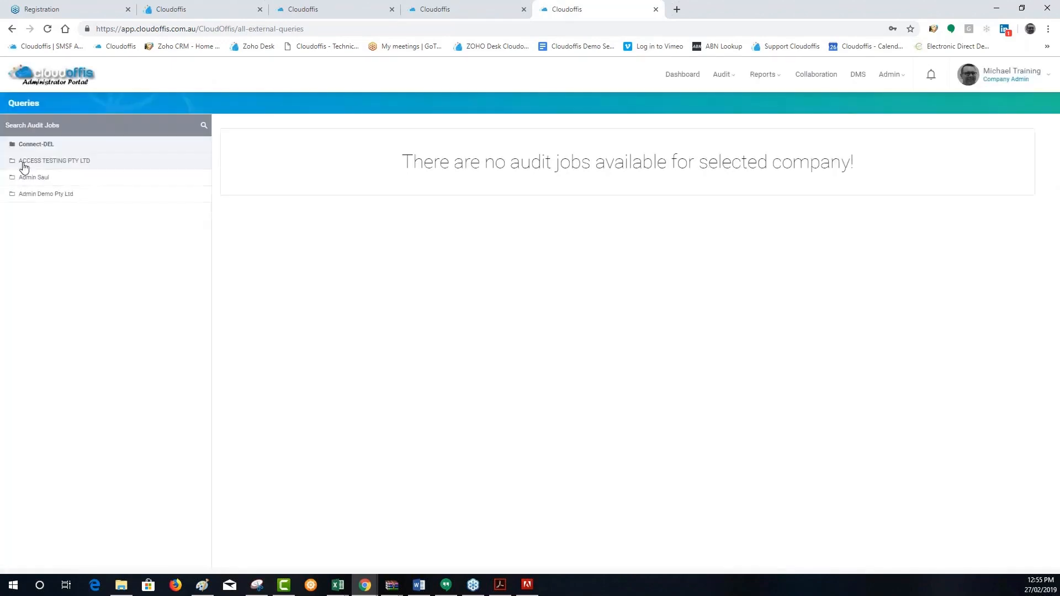
left_click(78, 181)
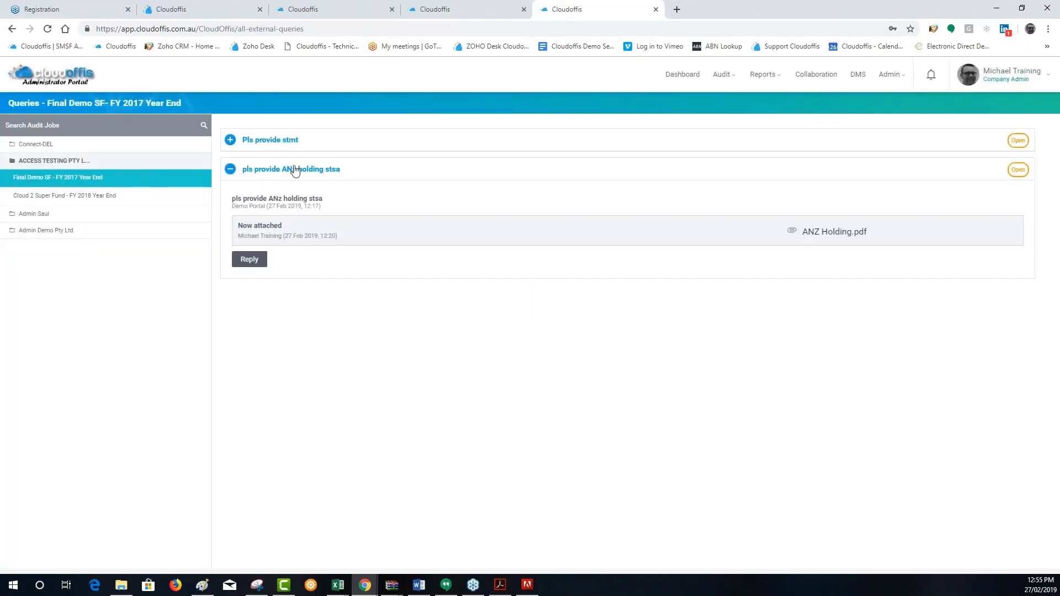
left_click(230, 140)
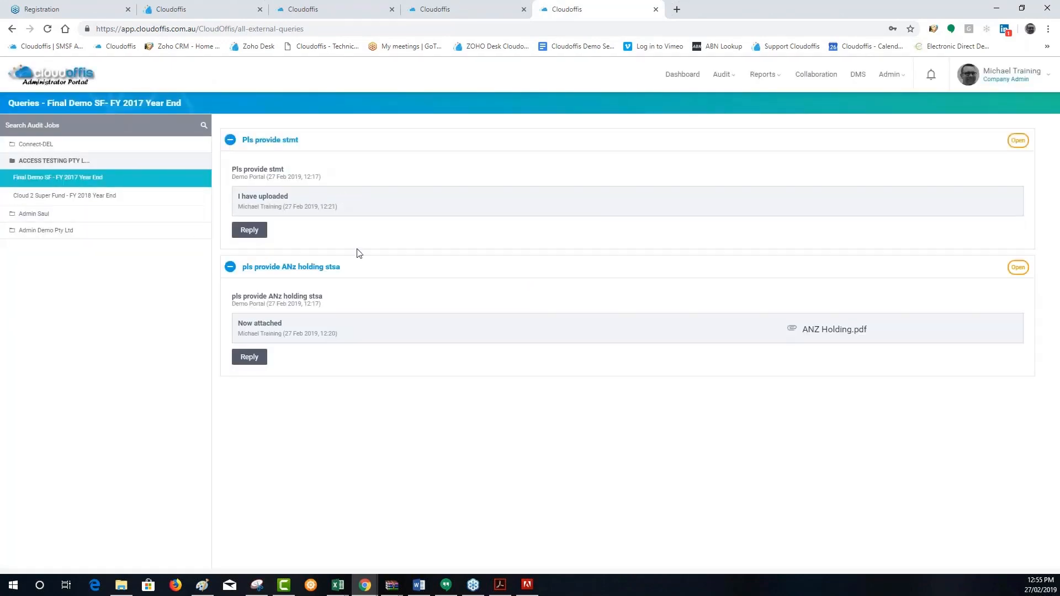
left_click(55, 199)
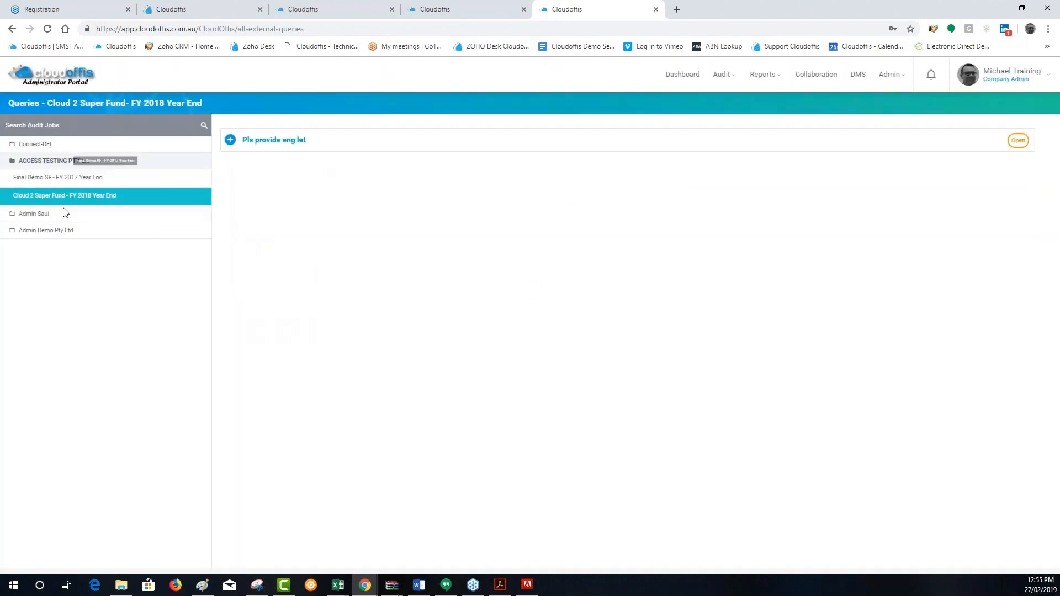
left_click(230, 140)
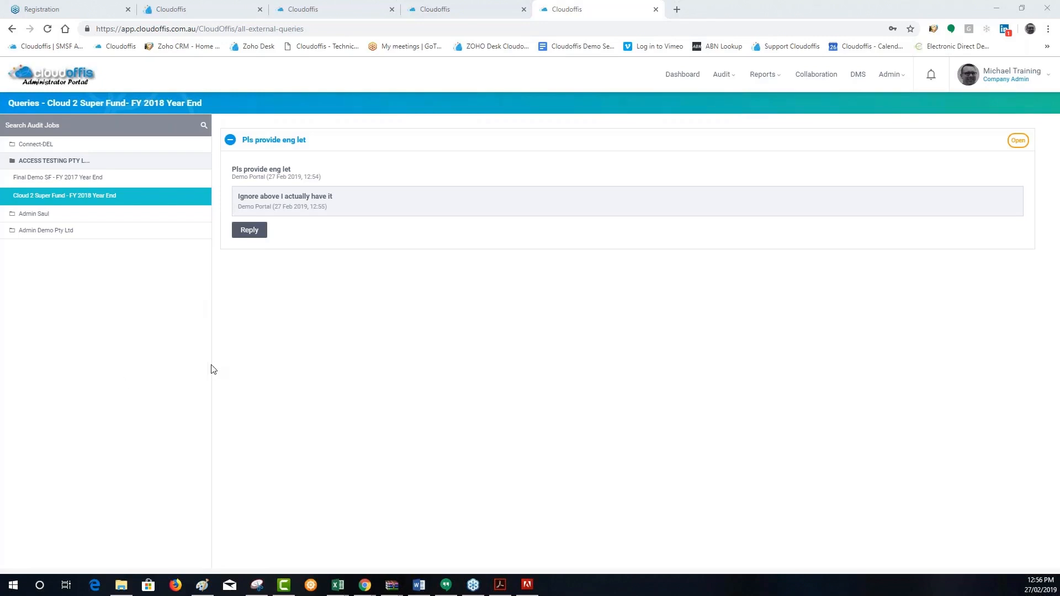
Look at the Audit Job Queue in the Administrator Portal, then return to the Auditor Portal's Cloud 2 Super Fund job
left_click(722, 74)
left_click(730, 132)
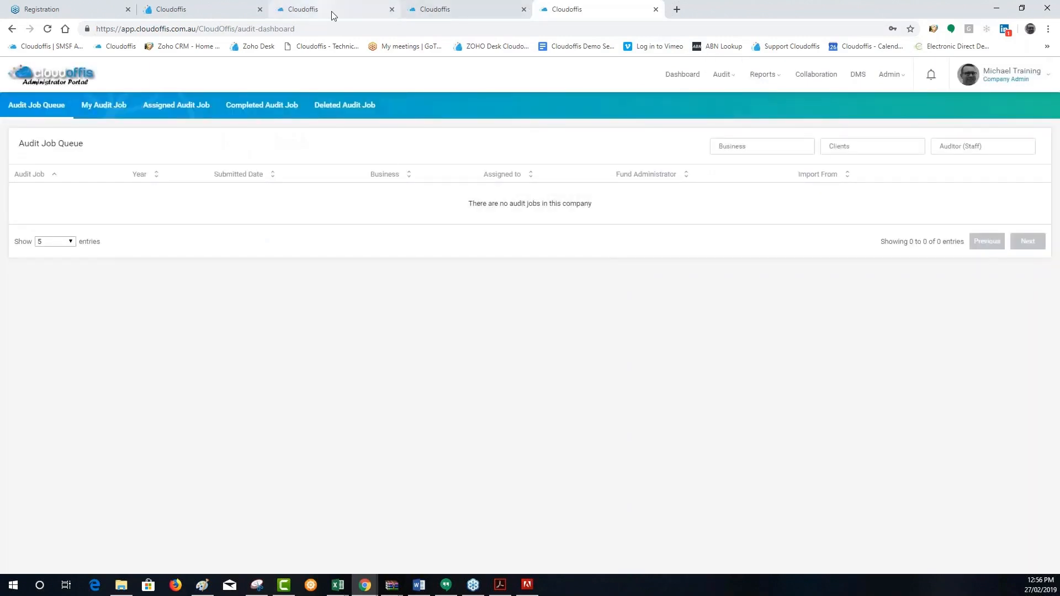
left_click(331, 11)
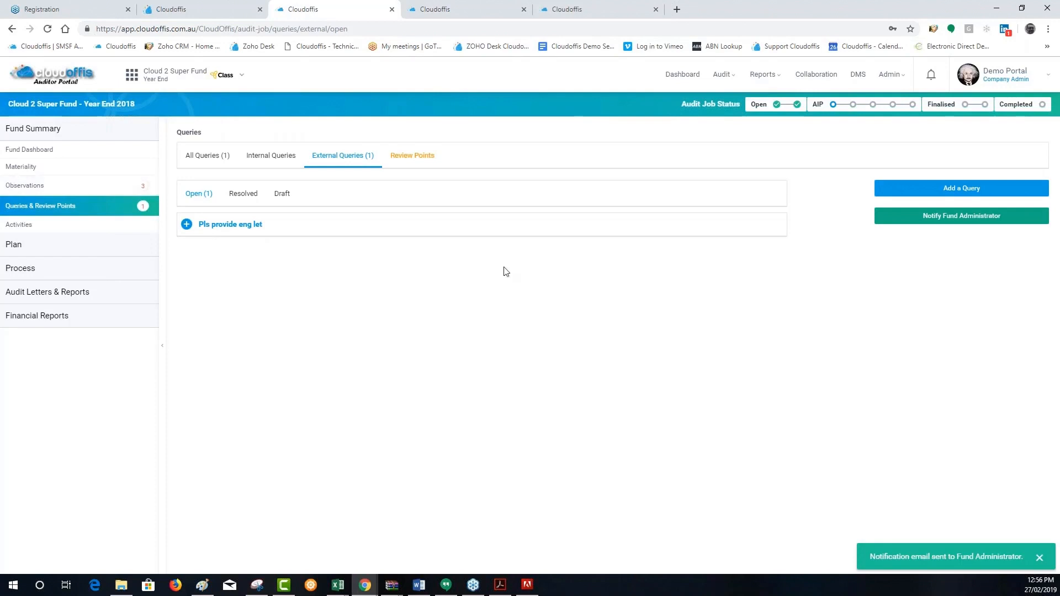
In the Cash (Bank and Term Deposit) work area, search the documents for the Macquarie Bank Limited current-year balance and open Combined Cloud 2.pdf
left_click(22, 268)
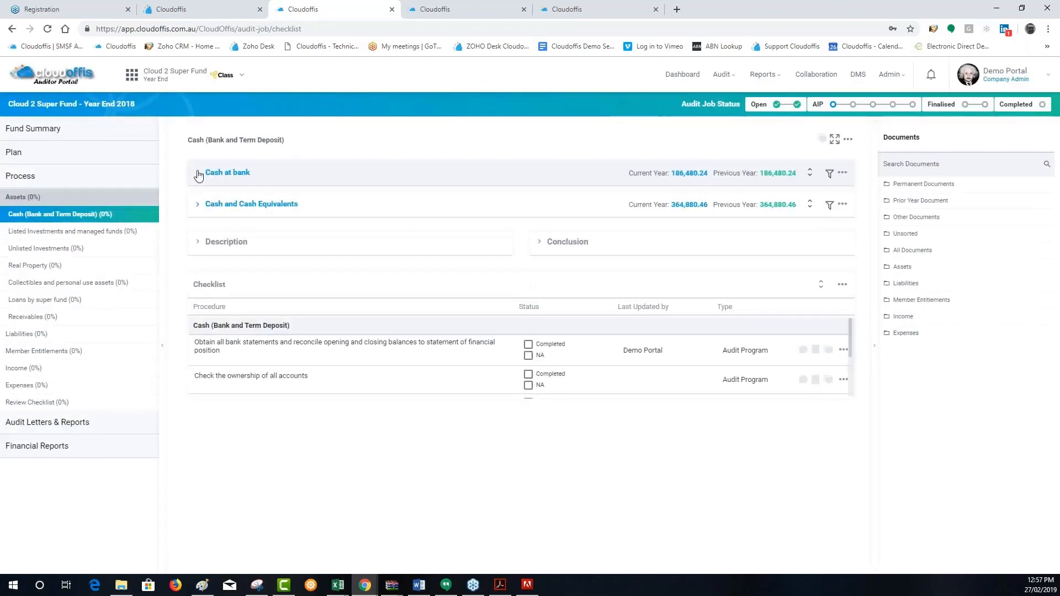
left_click(198, 173)
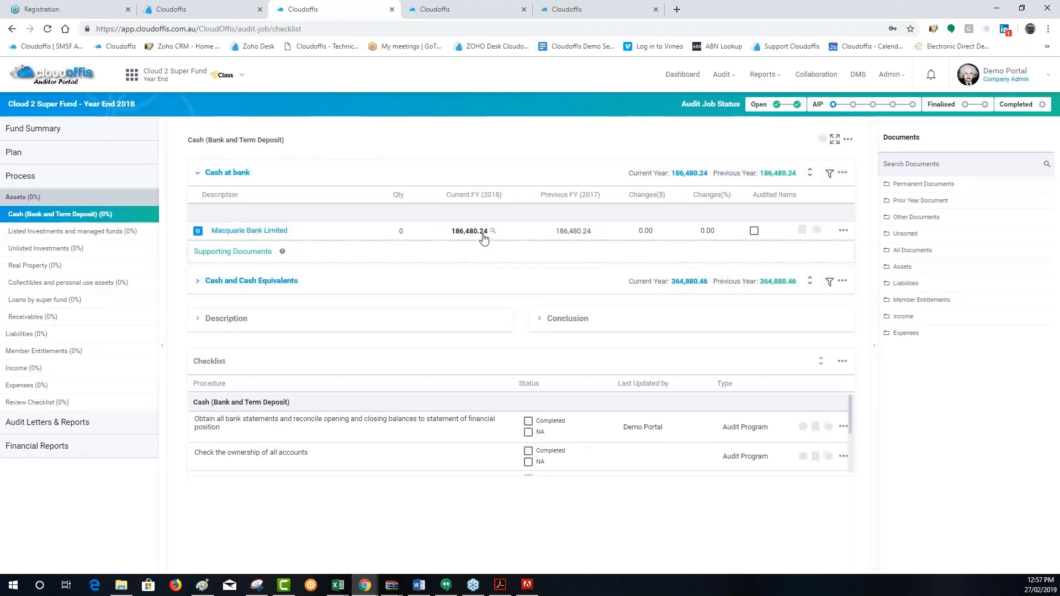
left_click(492, 230)
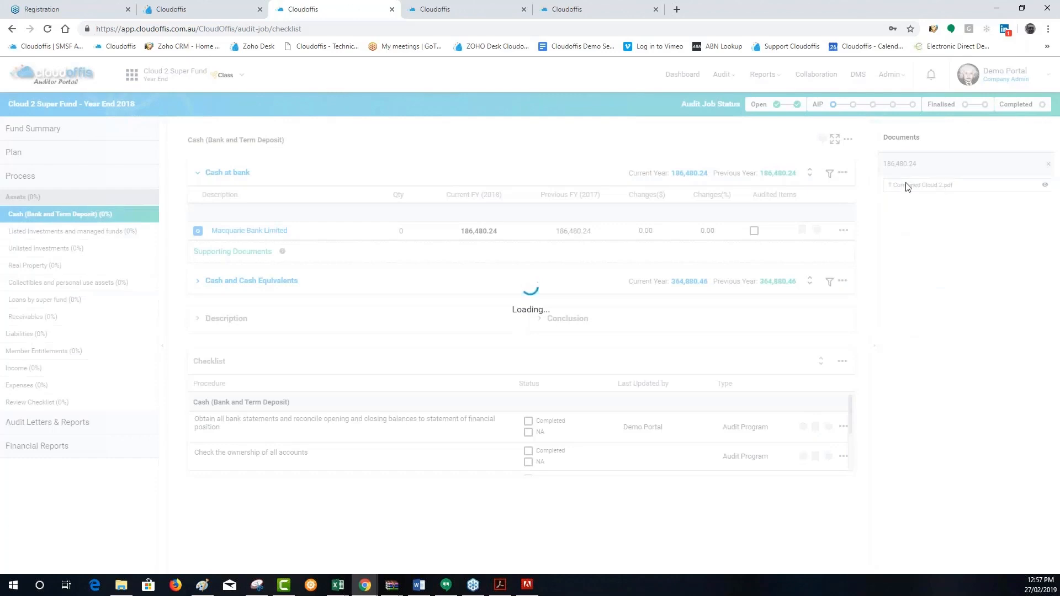
left_click(906, 186)
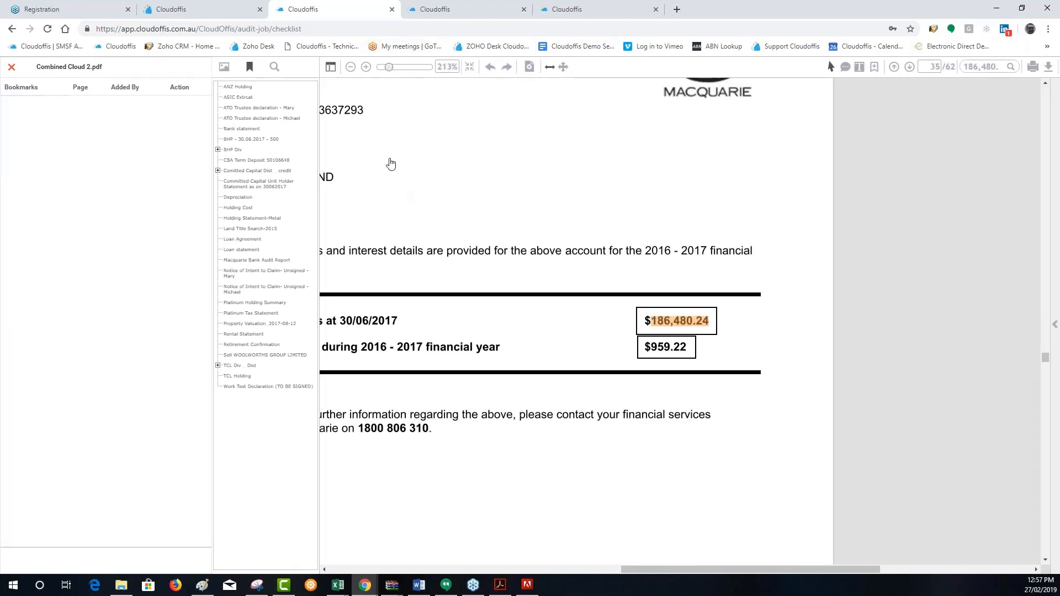
Hide and reshow the PDF viewer's side panel, then expand the Comitted Capital Dist _ credit bookmark
left_click(330, 66)
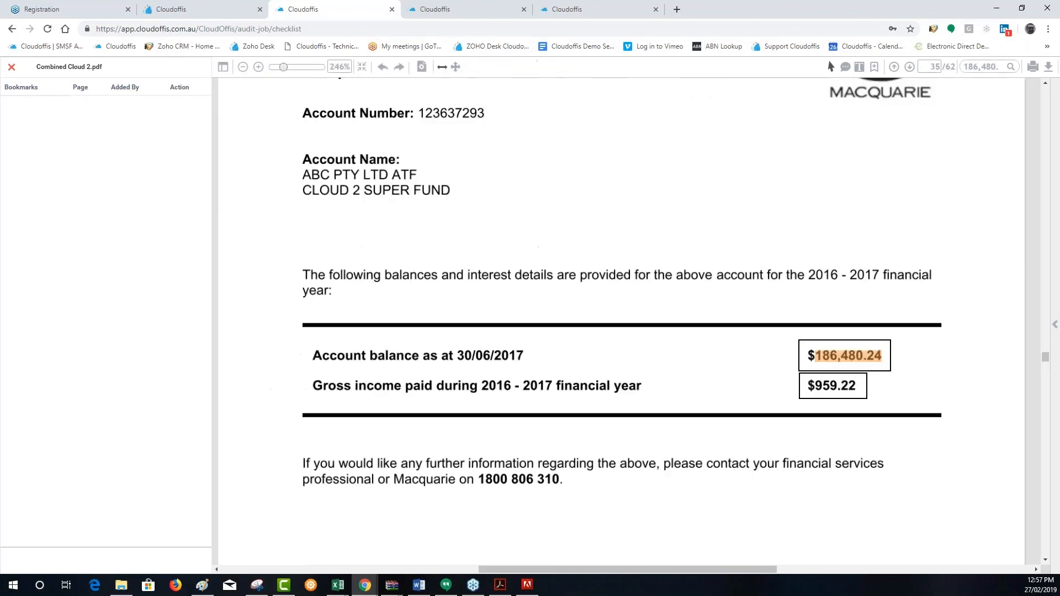
left_click(223, 68)
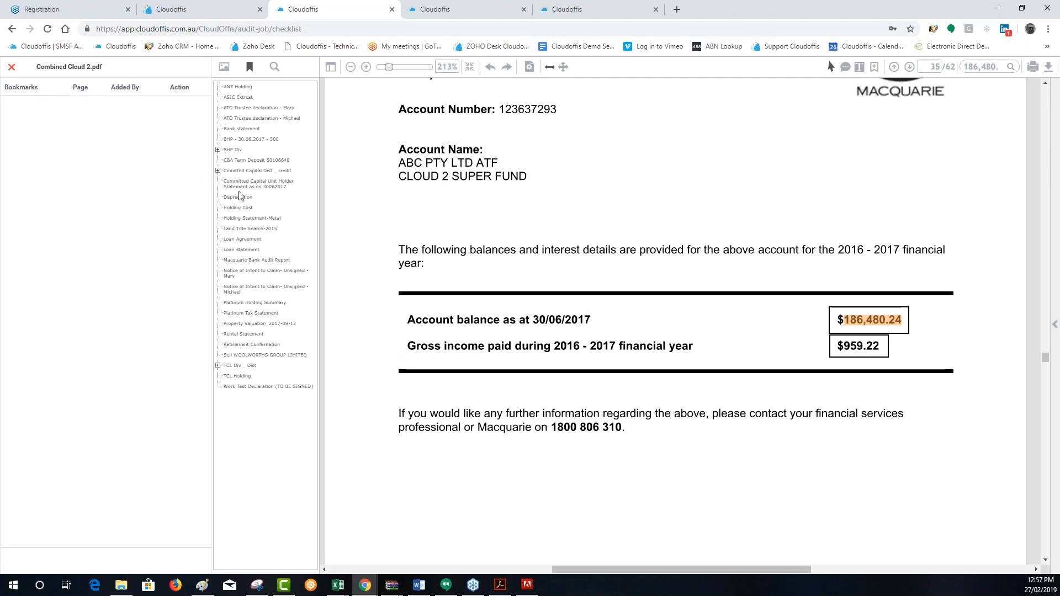
left_click(218, 171)
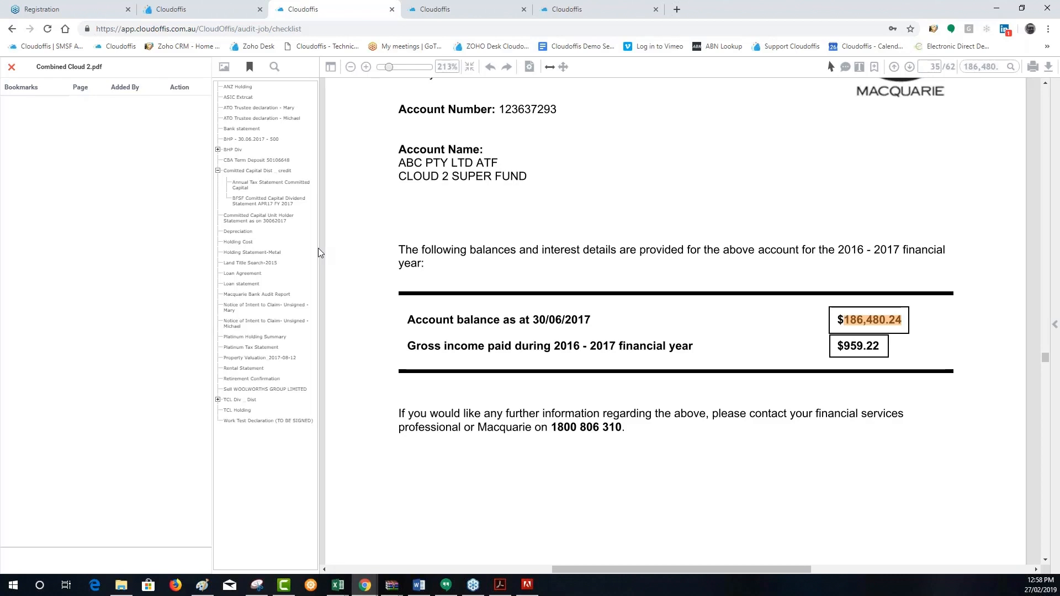
Switch to Adobe Acrobat
left_click(500, 584)
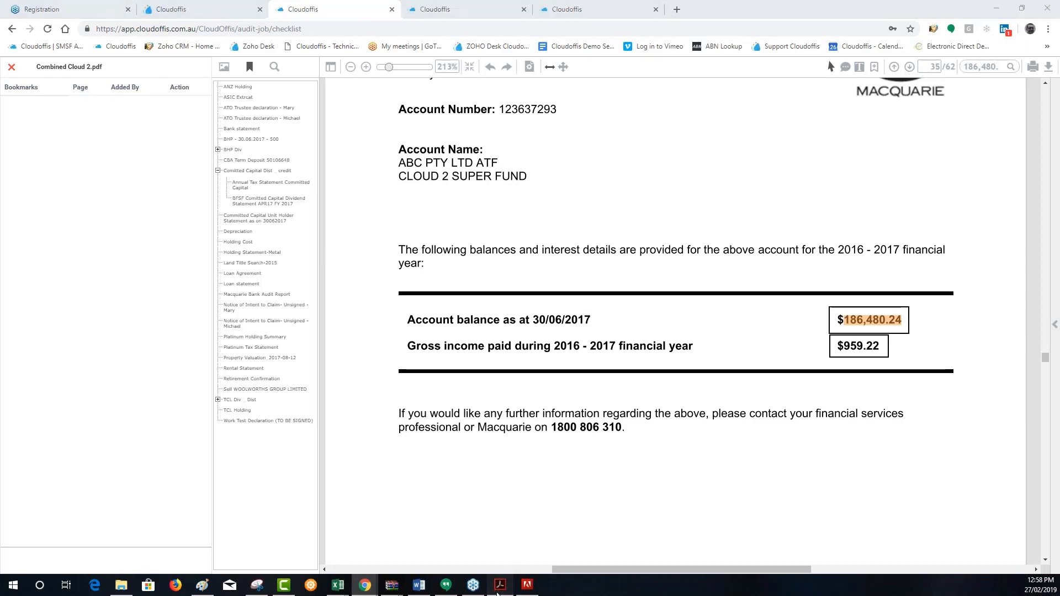